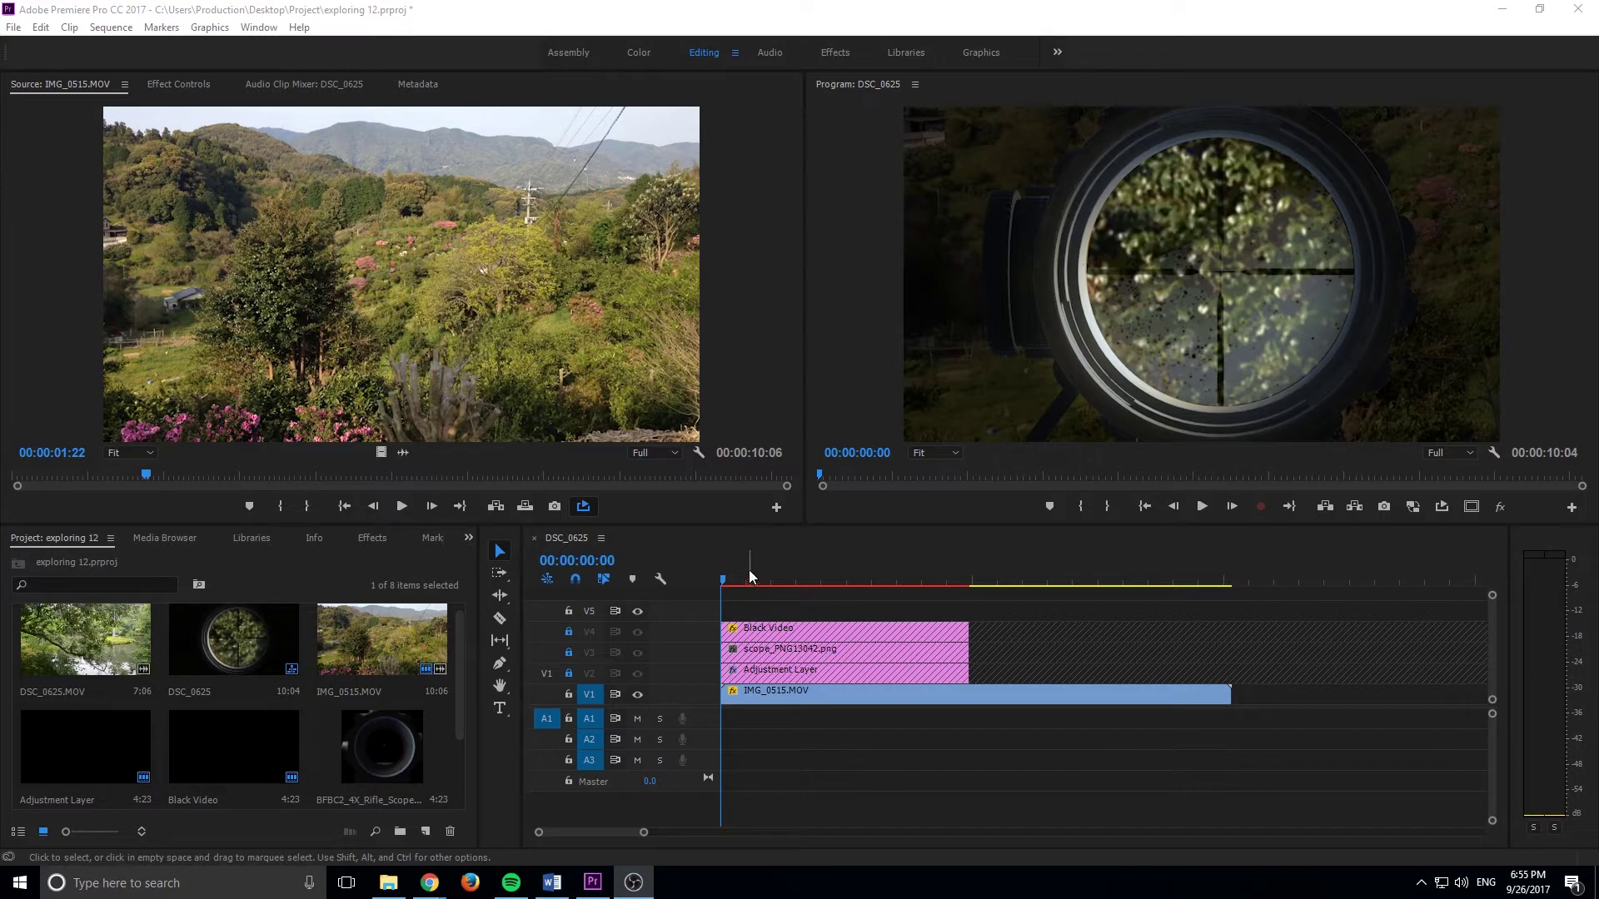
Preview the finished rifle-scope effect full screen, then restore the normal panel layout
{"action": "left_click", "coordinate": [699, 581]}
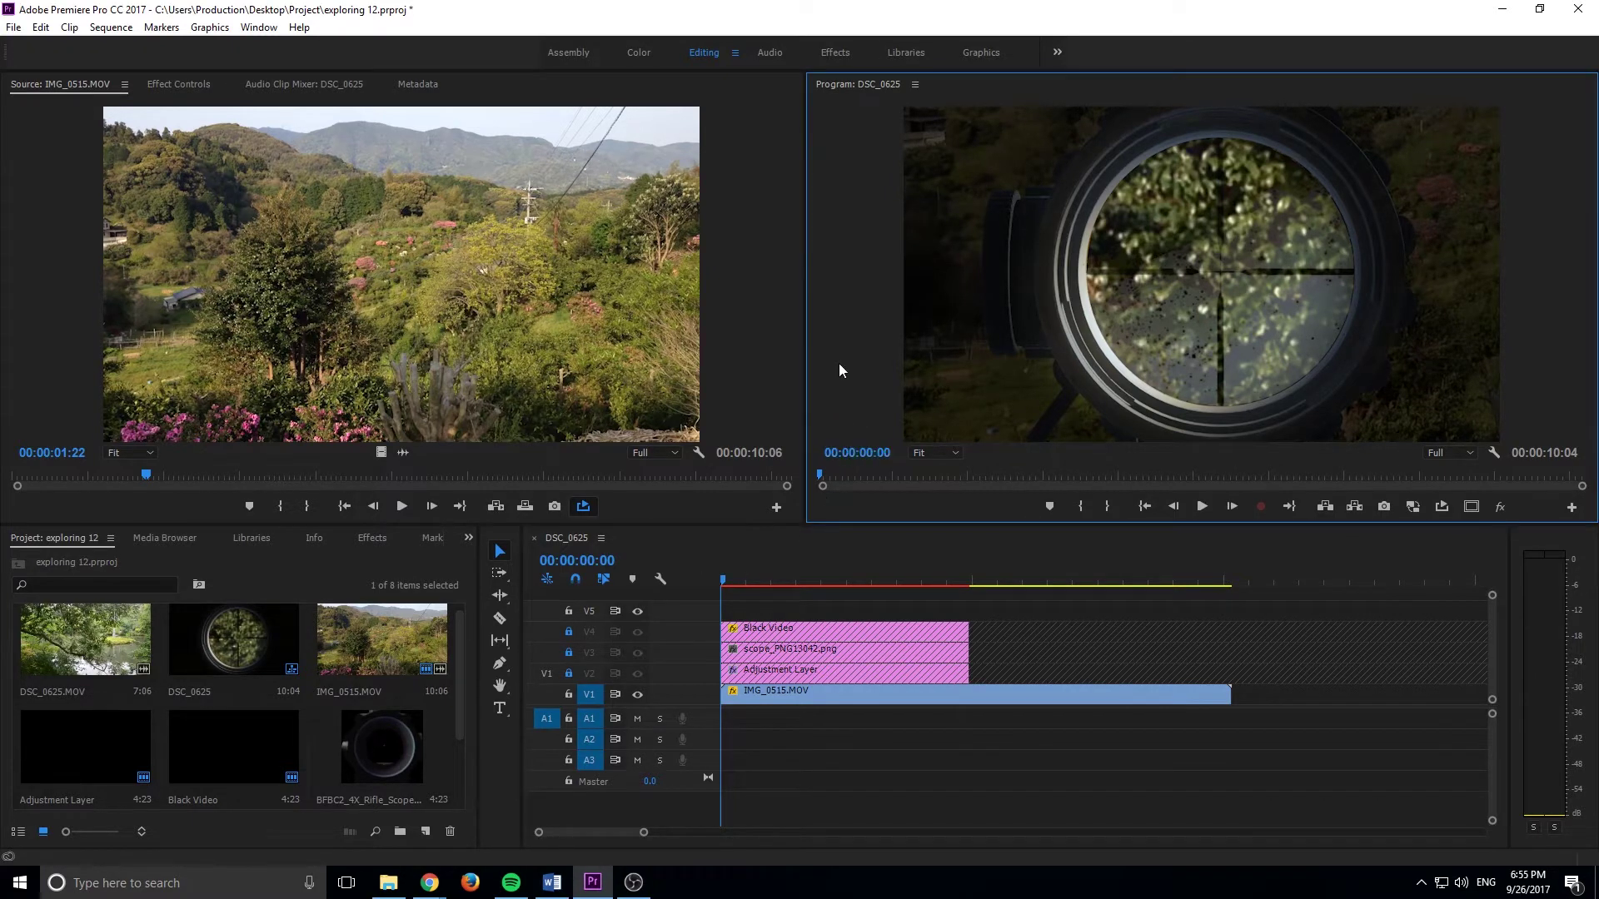
{"action": "key", "text": "grave"}
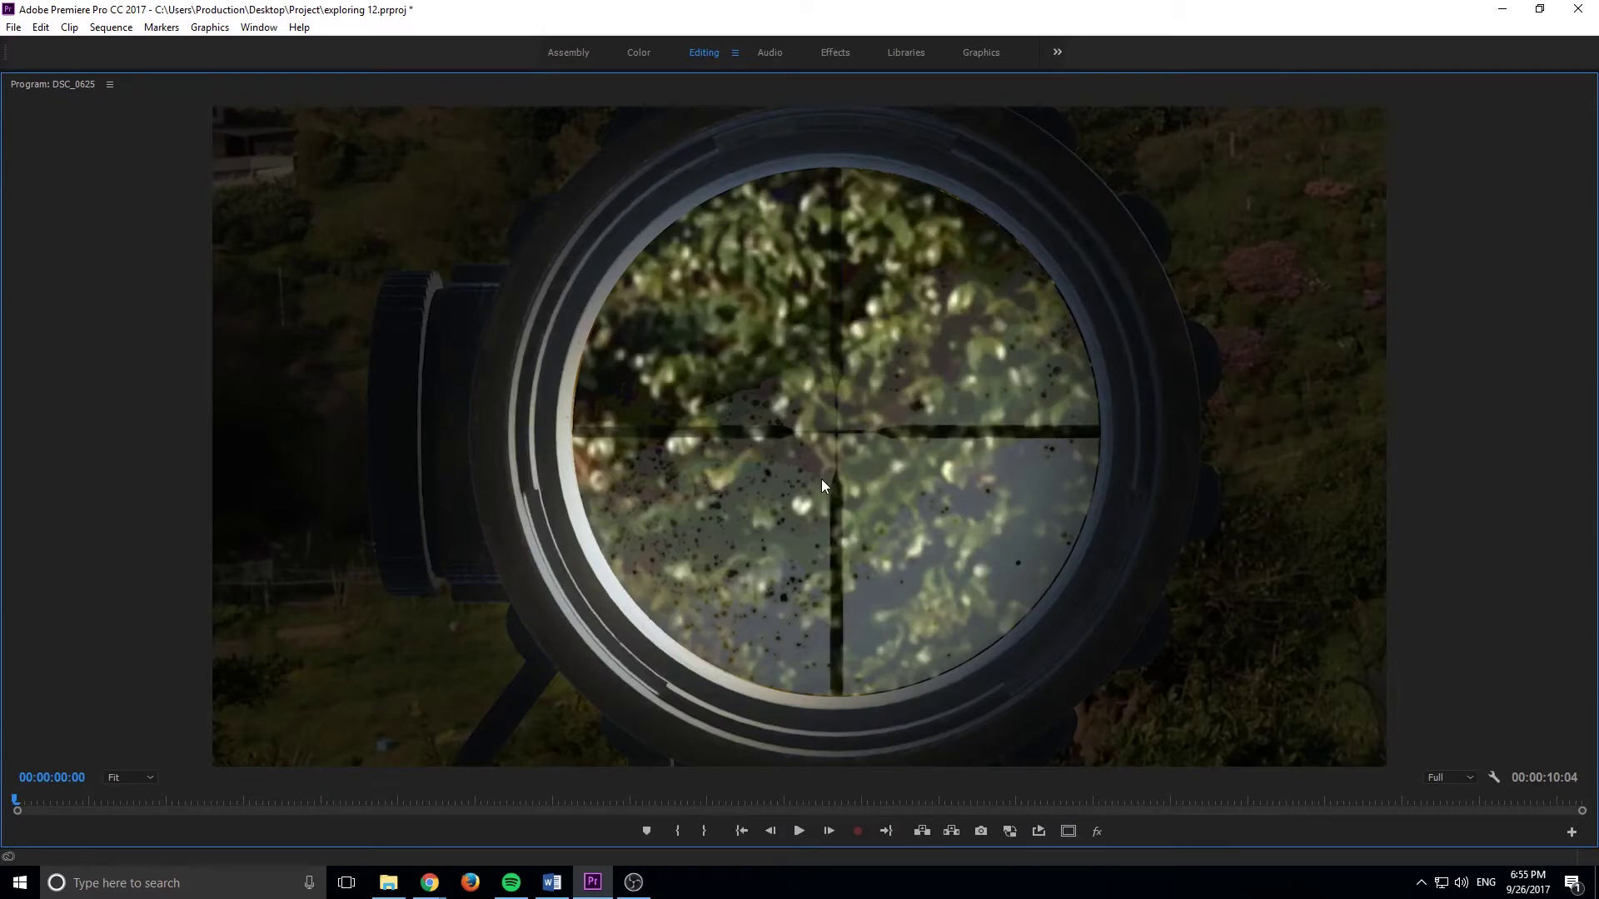
{"action": "key", "text": "space"}
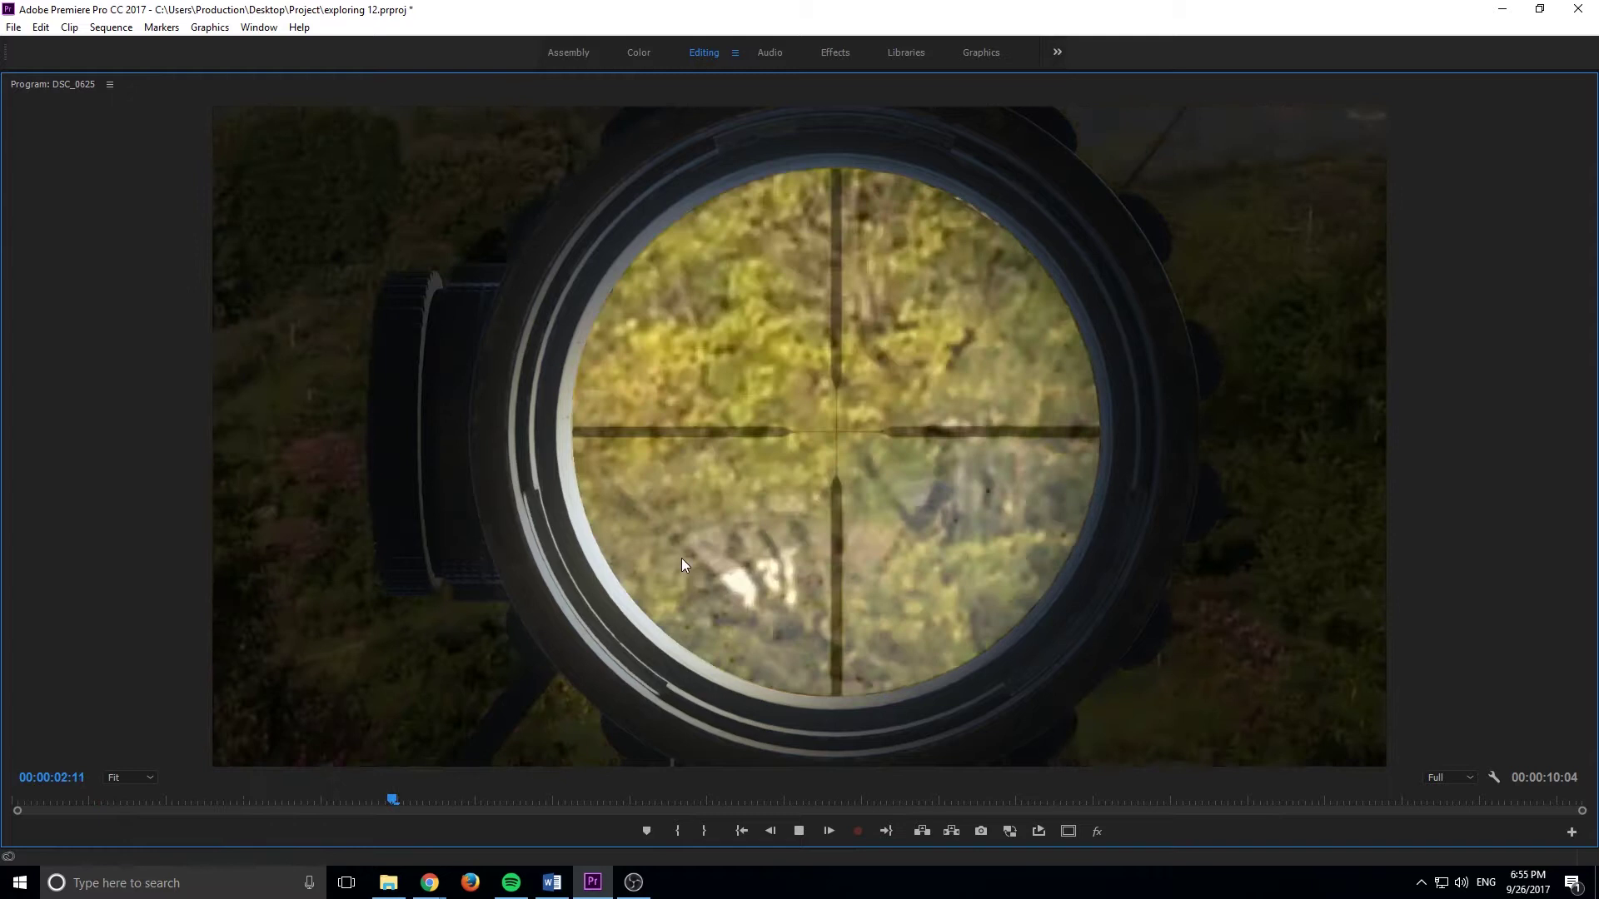
{"action": "key", "text": "space"}
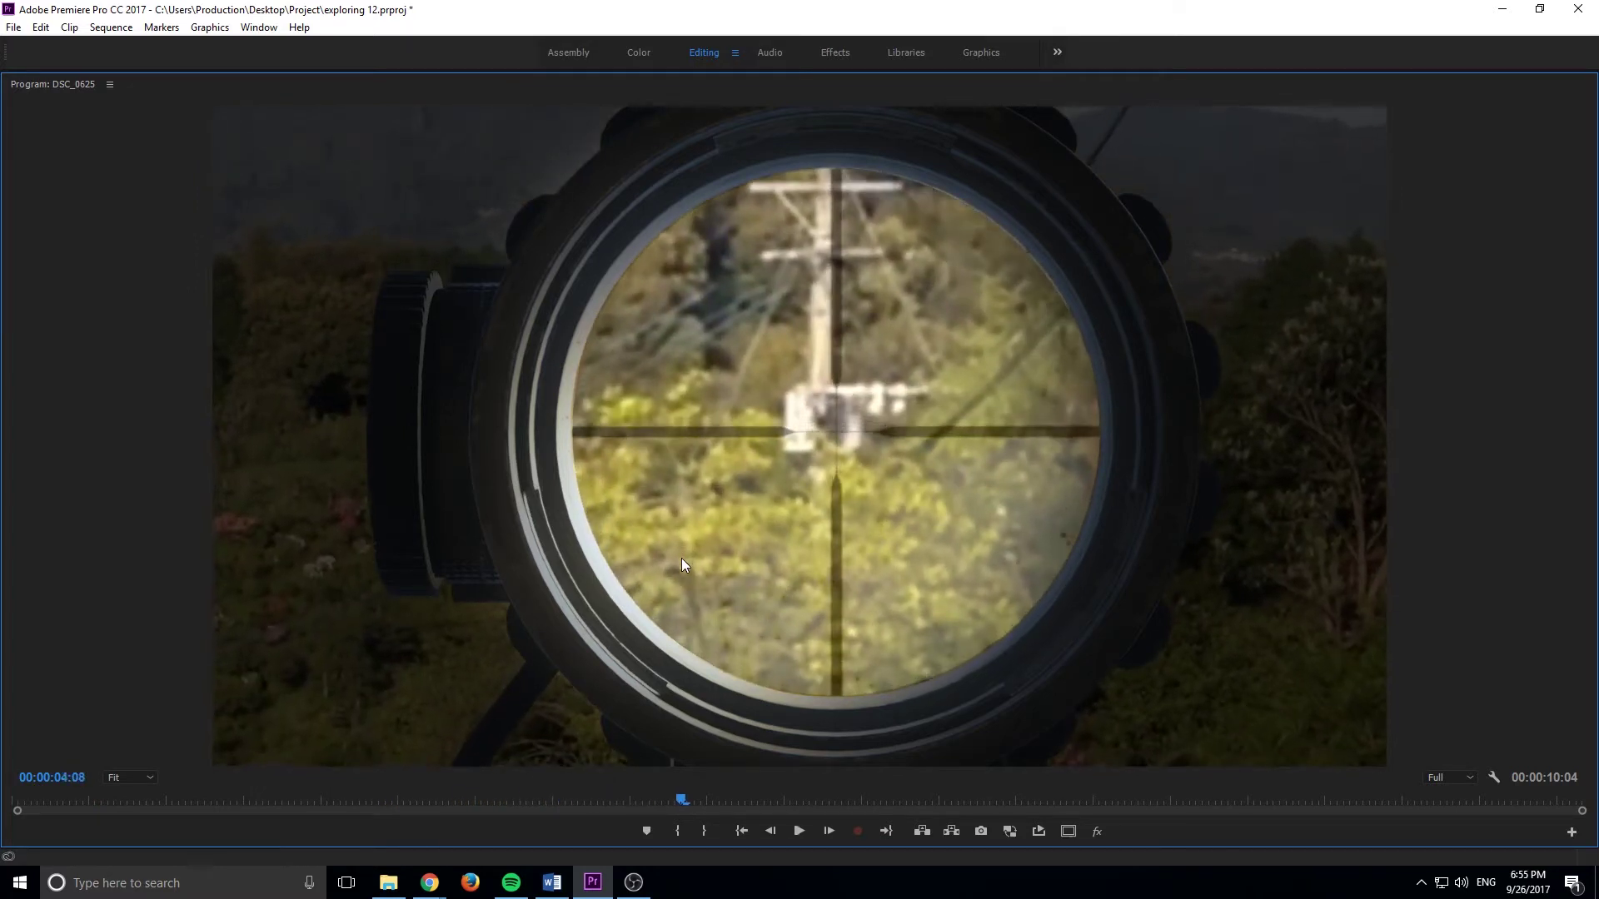
{"action": "left_click_drag", "start_coordinate": [686, 801], "coordinate": [4, 812]}
{"action": "key", "text": "grave"}
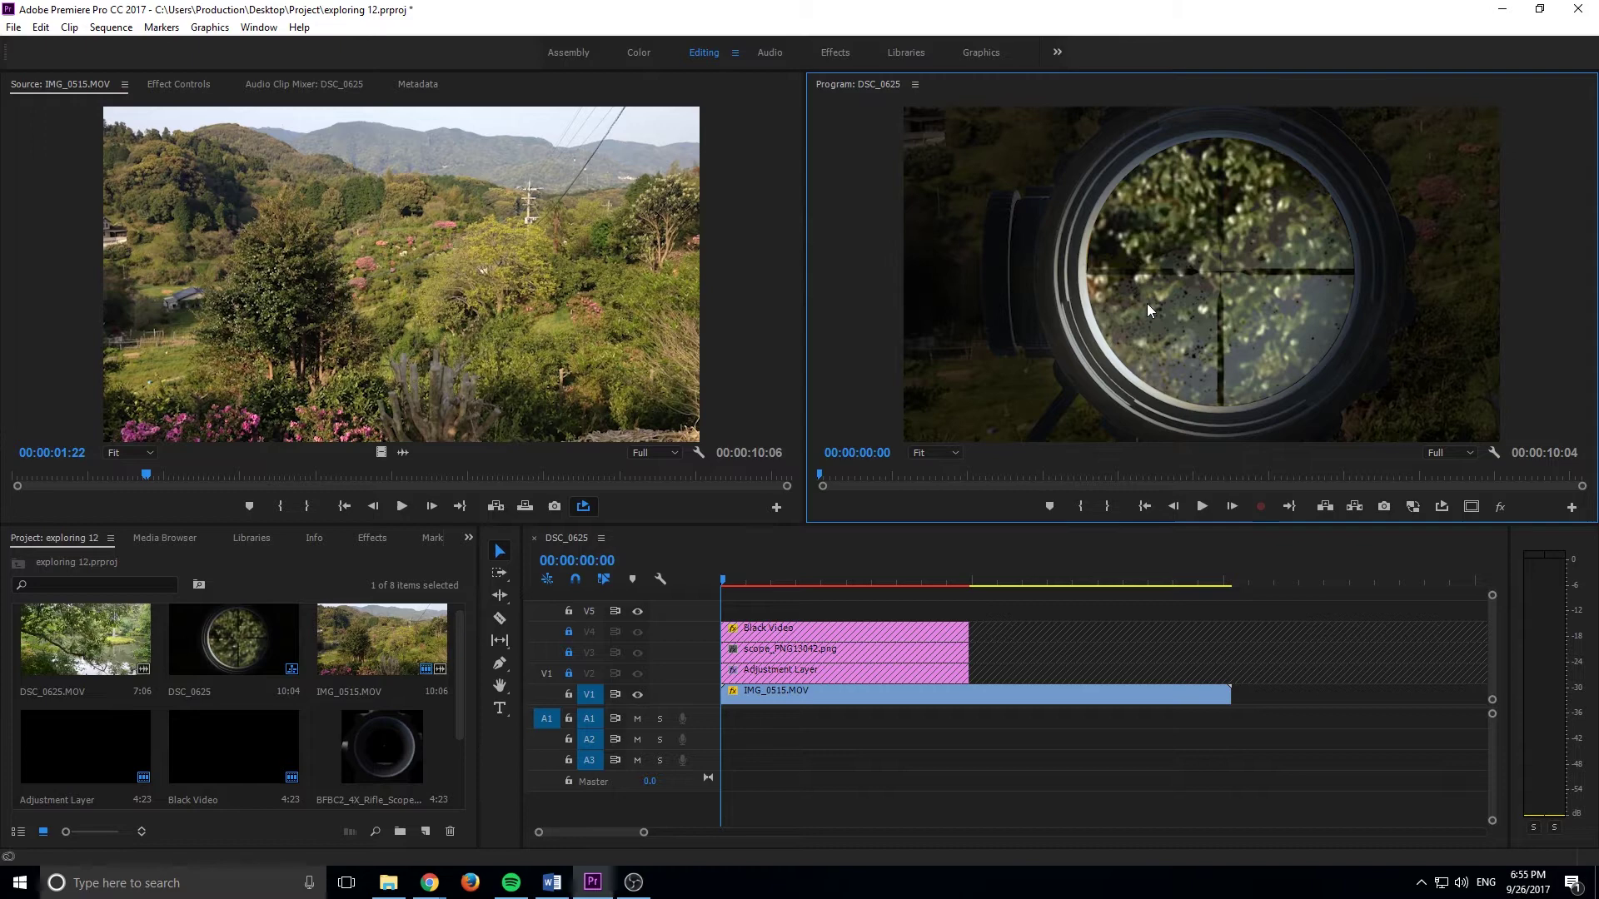
Create Sequence 02 from the DSLR 1080p30 preset
{"action": "left_click", "coordinate": [110, 26]}
{"action": "mouse_move", "coordinate": [44, 30]}
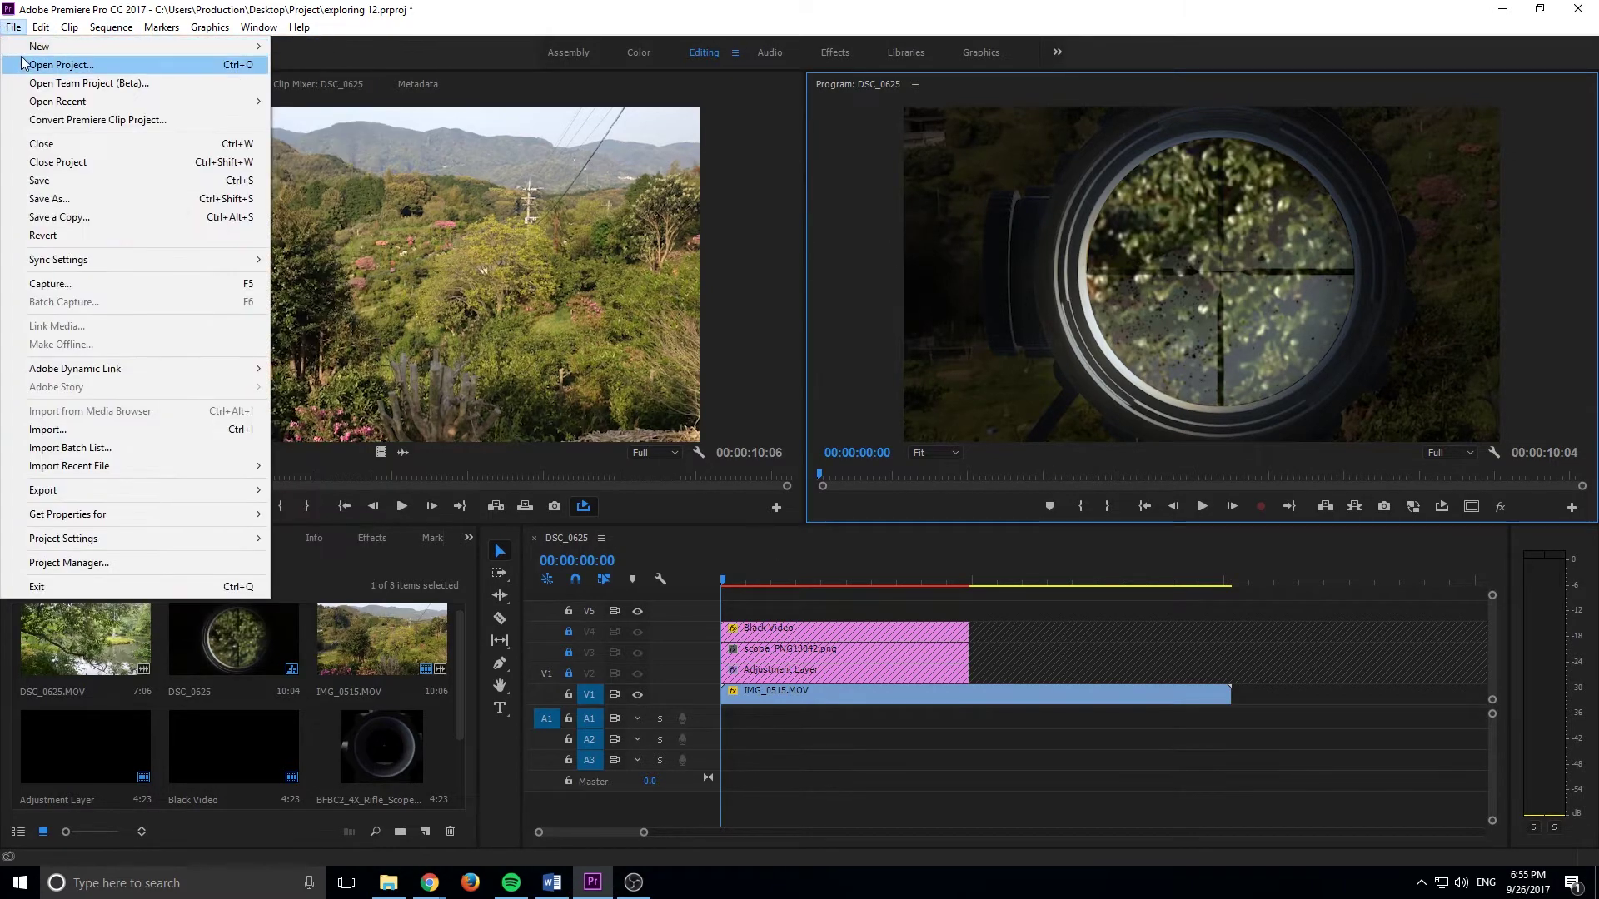
{"action": "left_click", "coordinate": [424, 82]}
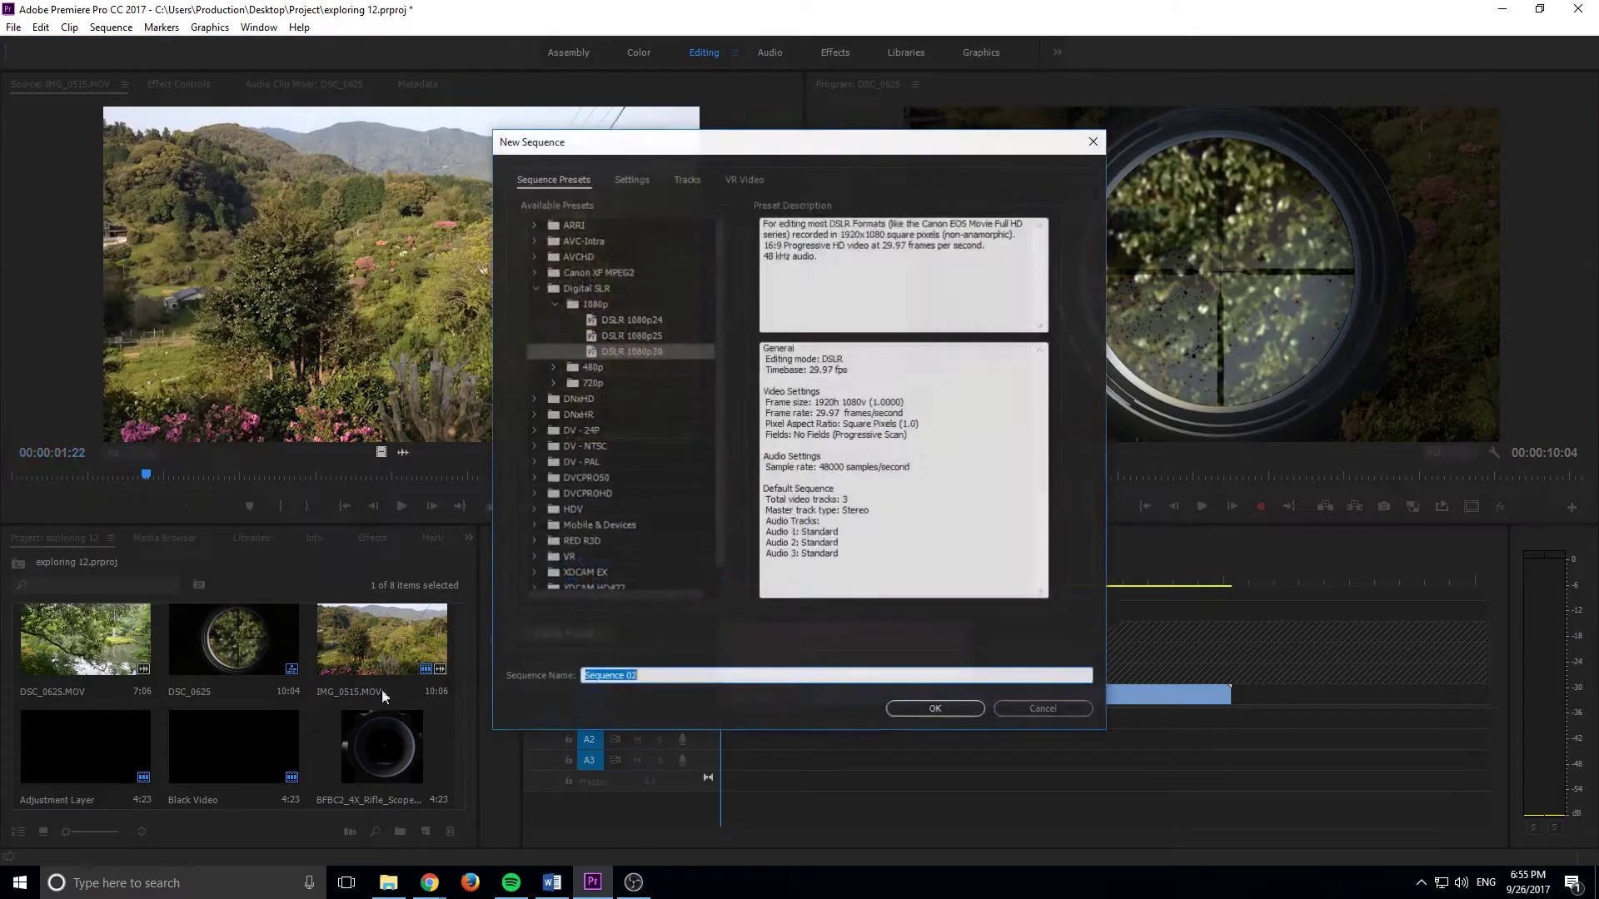
{"action": "left_click", "coordinate": [925, 706]}
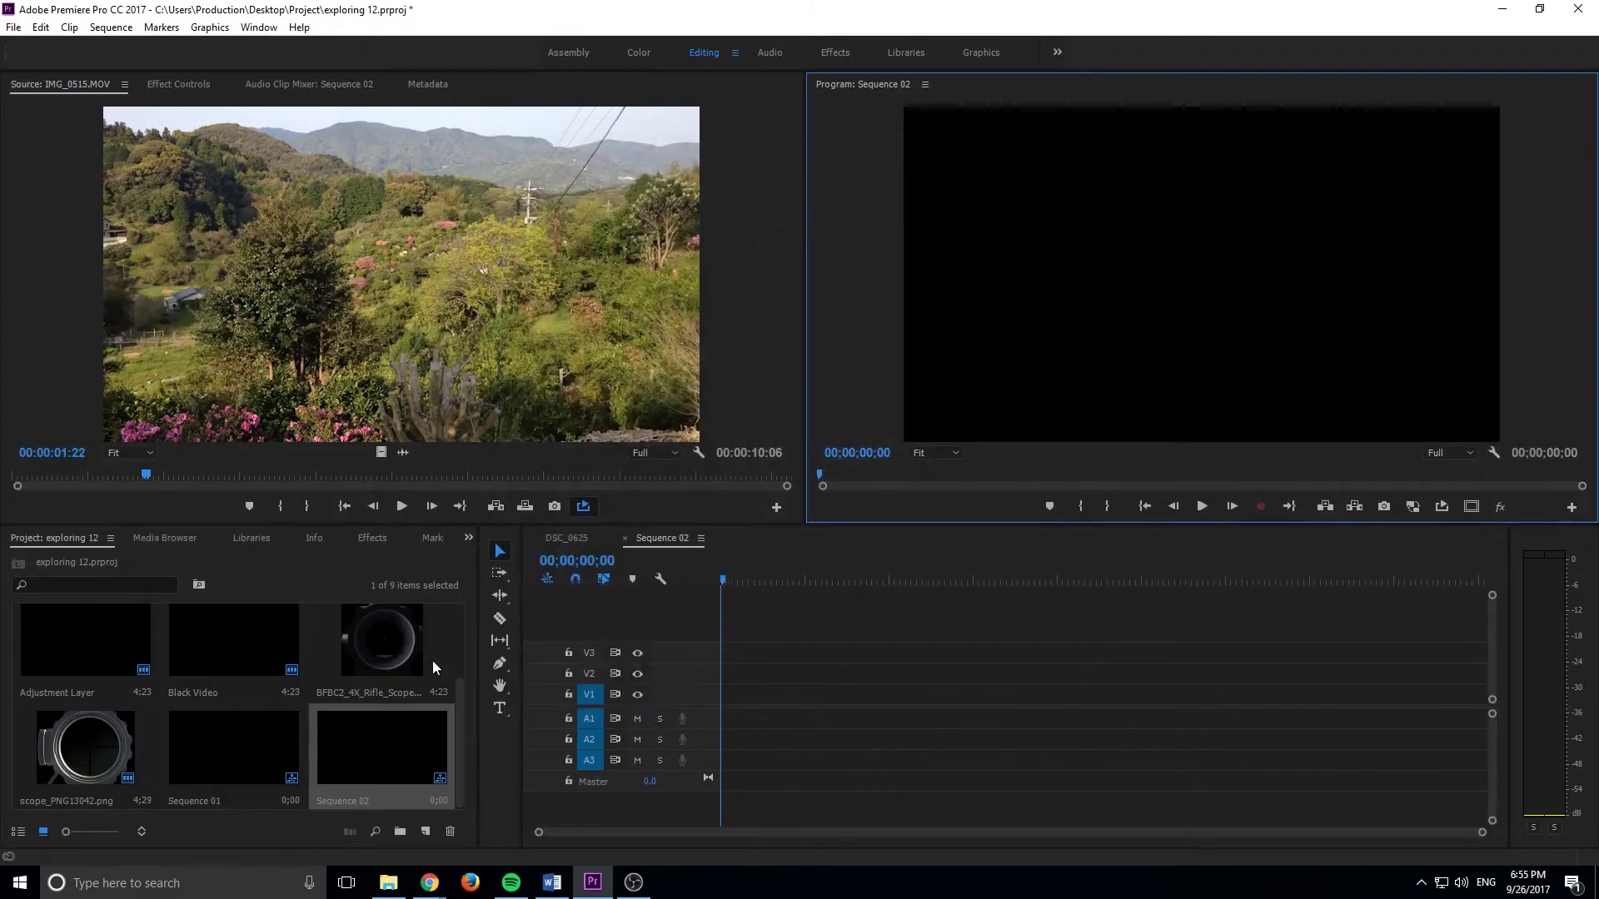
Add IMG_0515.MOV to Sequence 02 and change the sequence settings to match the clip
{"action": "scroll", "coordinate": [276, 706], "scroll_direction": "up", "scroll_amount": 2}
{"action": "left_click", "coordinate": [351, 670]}
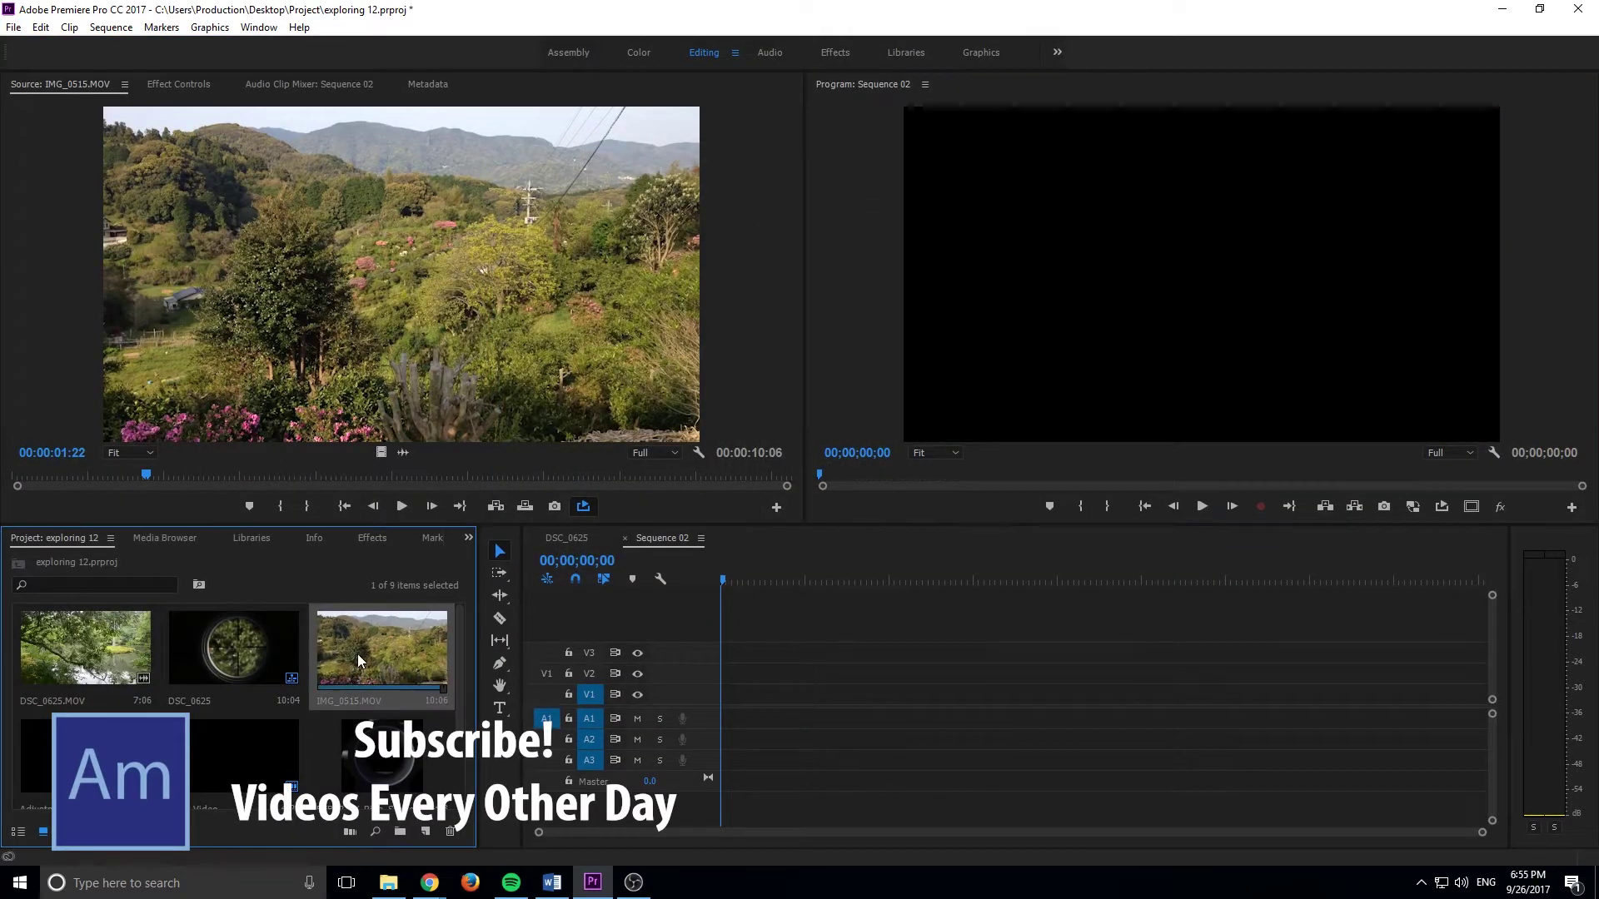
{"action": "left_click", "coordinate": [541, 696]}
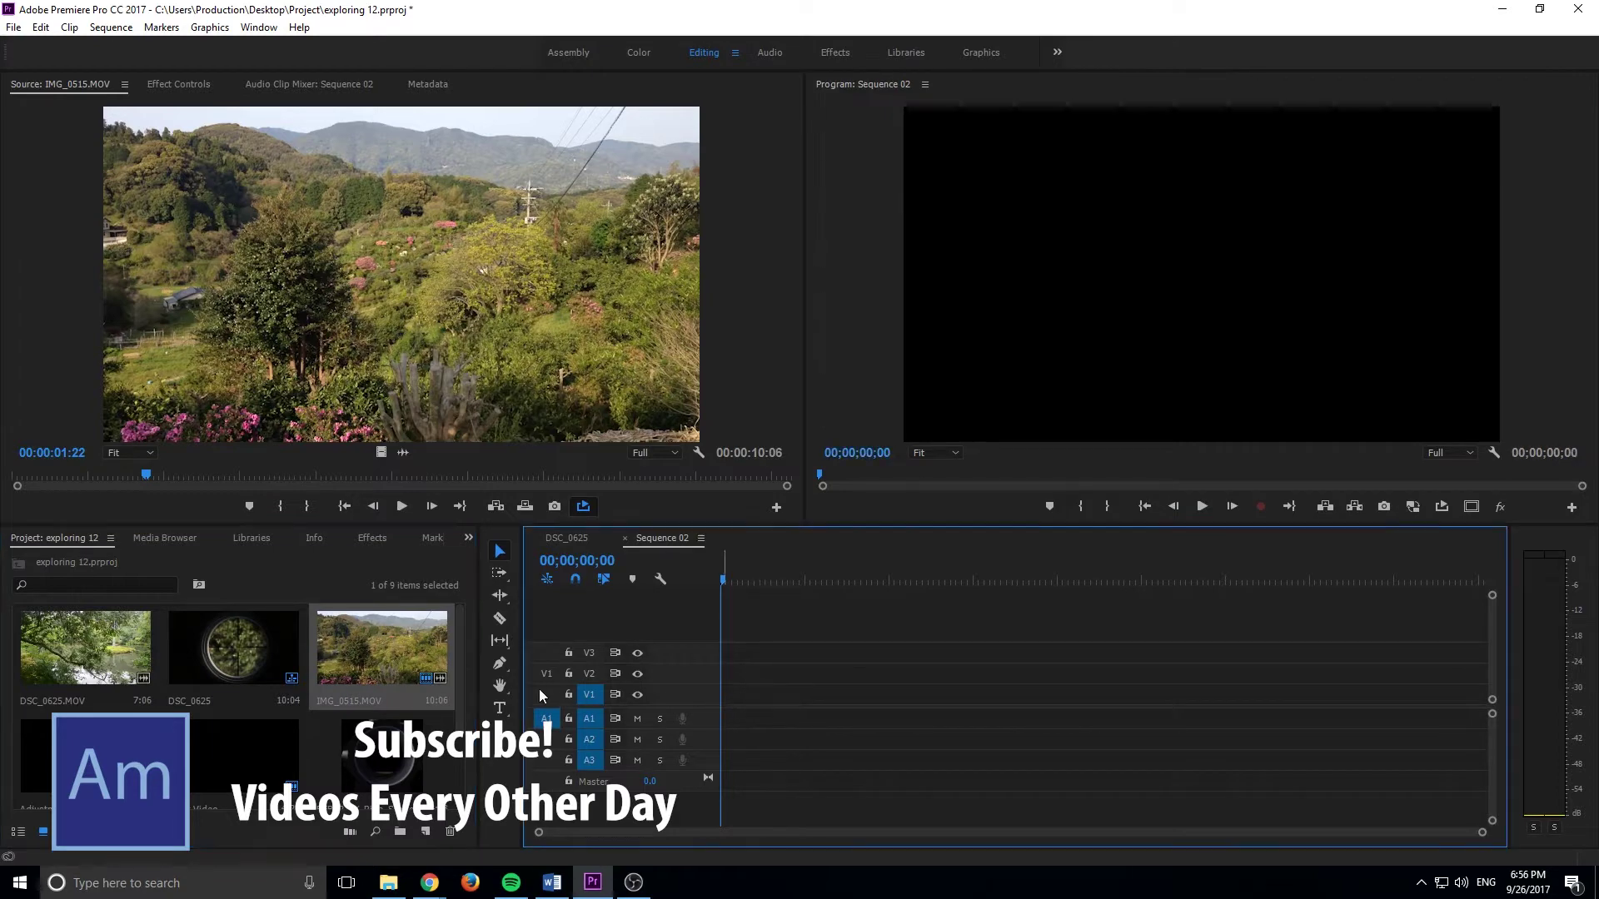
{"action": "left_click_drag", "start_coordinate": [421, 654], "coordinate": [766, 580]}
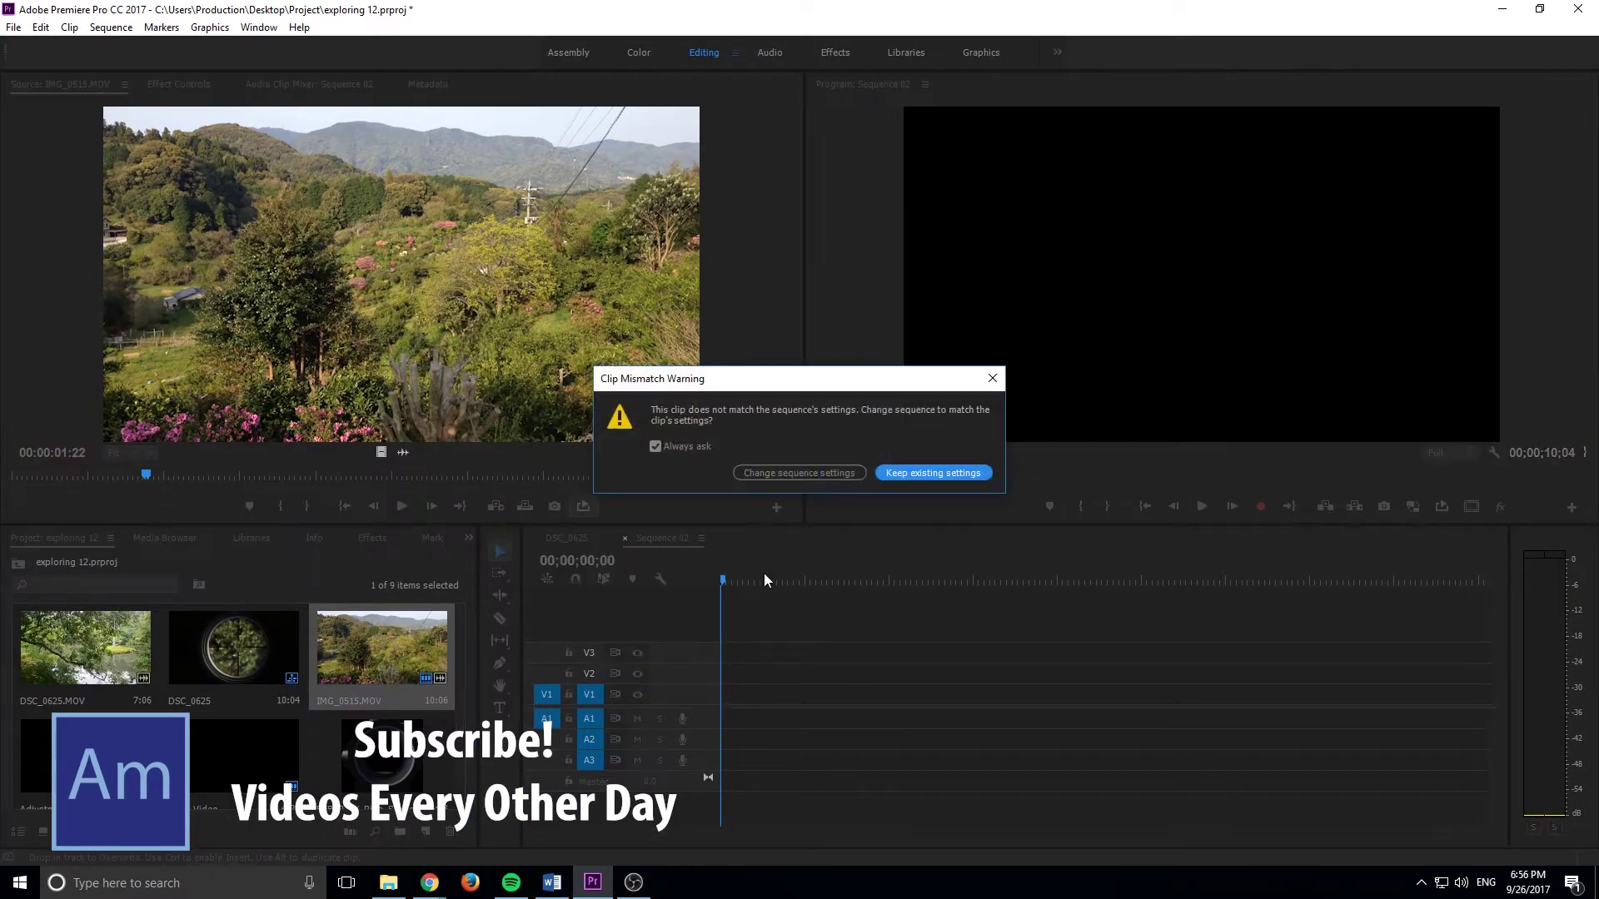
{"action": "left_click", "coordinate": [813, 473]}
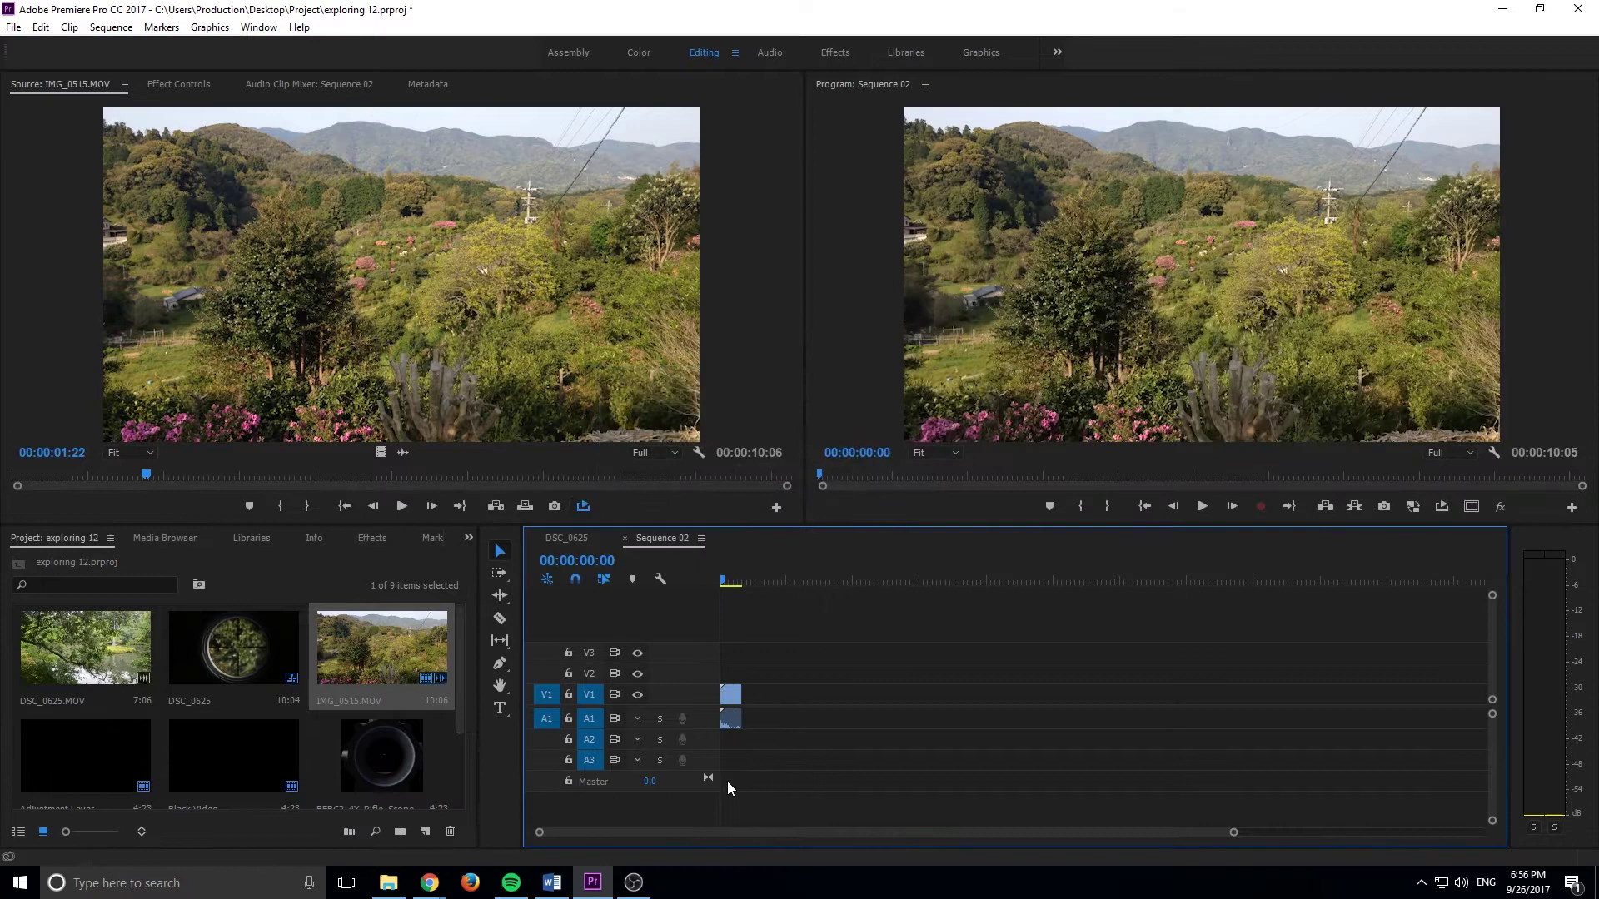
{"action": "key", "text": "equal"}
{"action": "key", "text": "equal"}
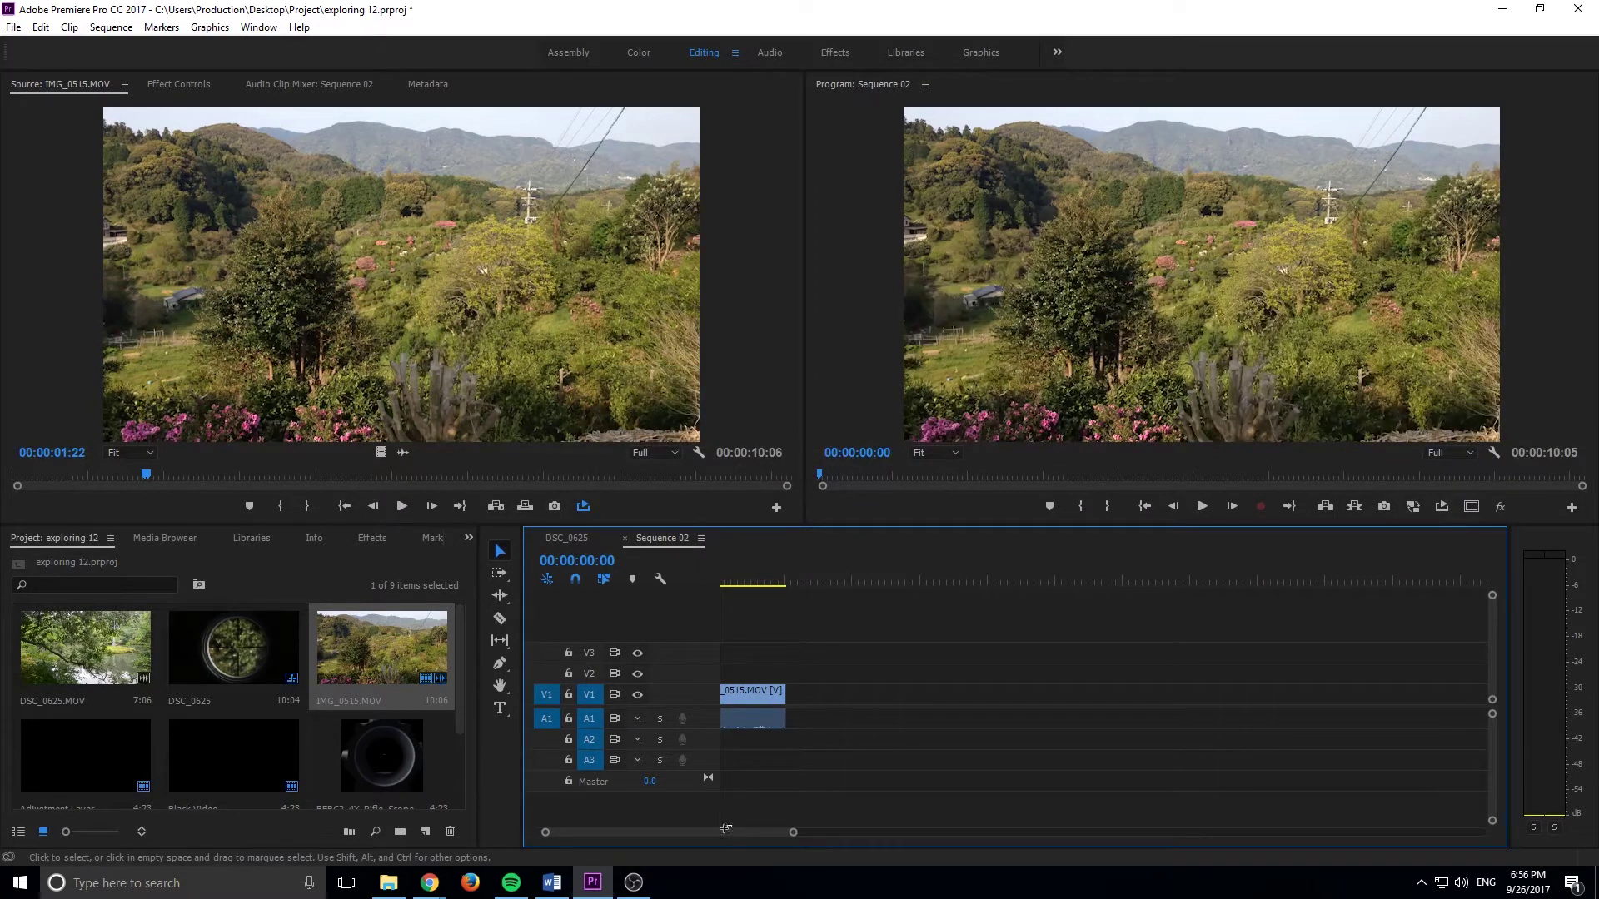
Delete the clip's A1 audio and scrub through the landscape footage
{"action": "left_click", "coordinate": [811, 714]}
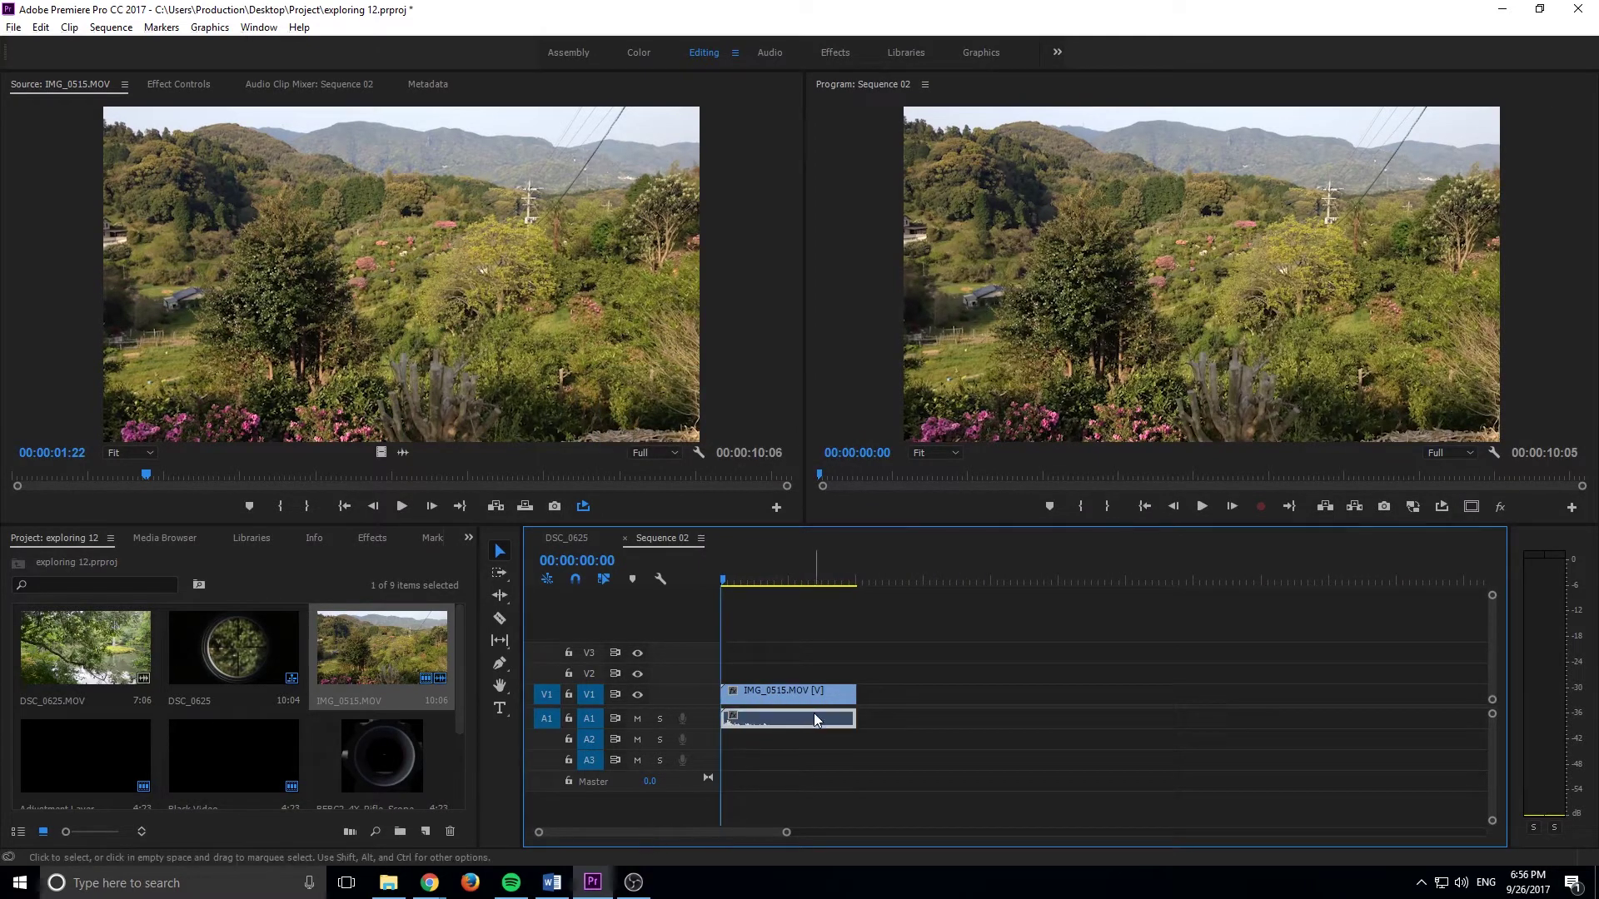
{"action": "key", "text": "Delete"}
{"action": "left_click_drag", "start_coordinate": [723, 581], "coordinate": [747, 612]}
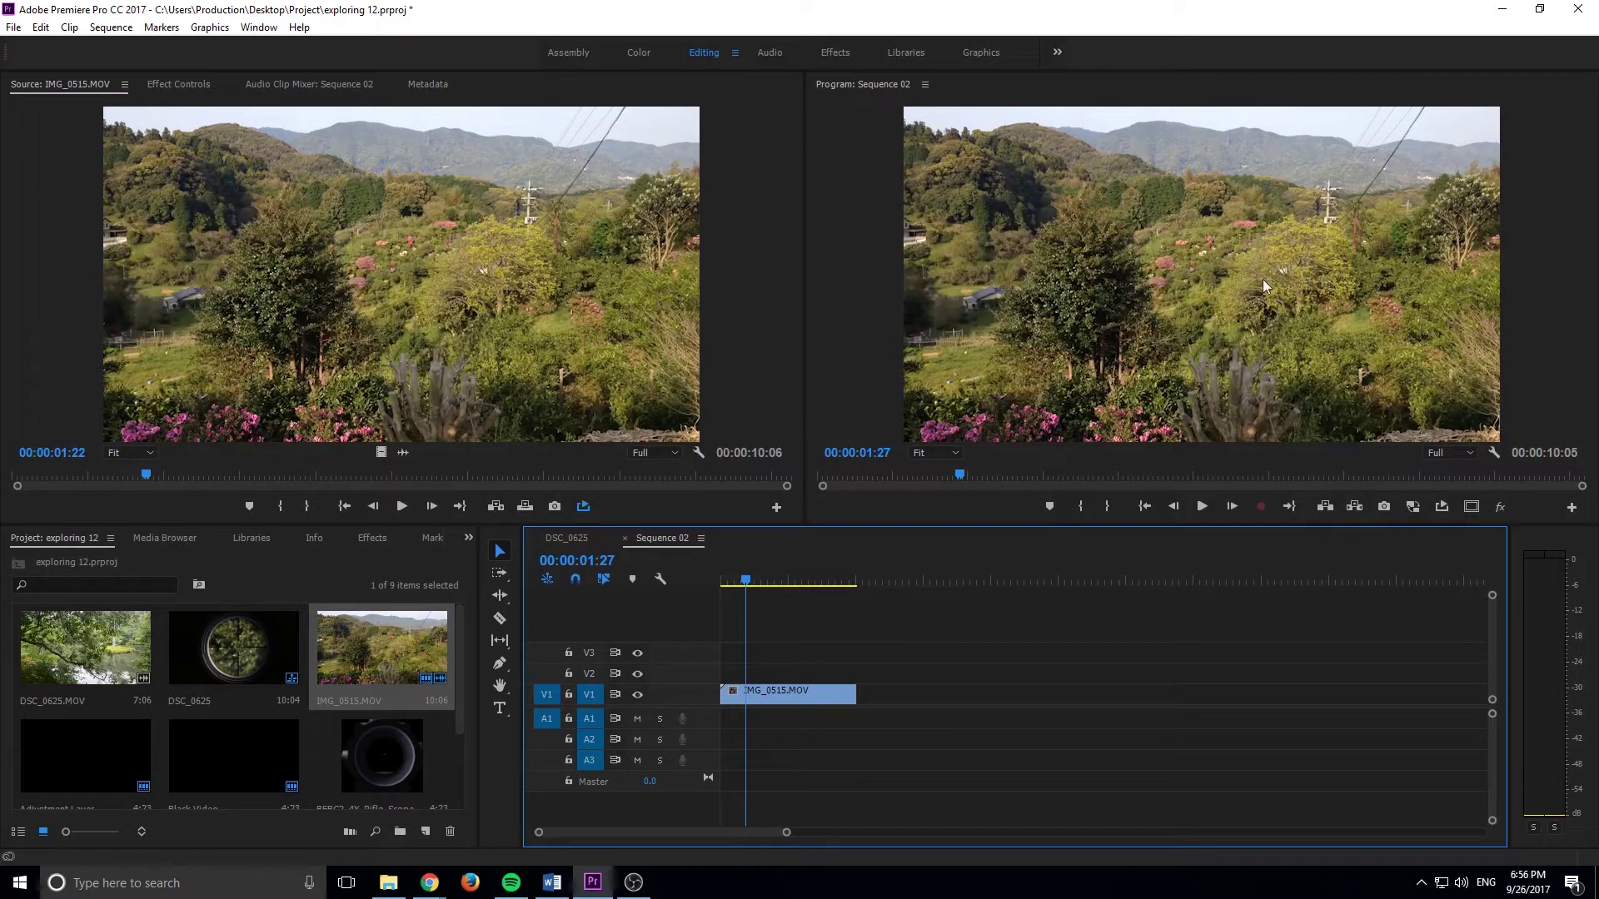
{"action": "left_click_drag", "start_coordinate": [748, 580], "coordinate": [676, 580]}
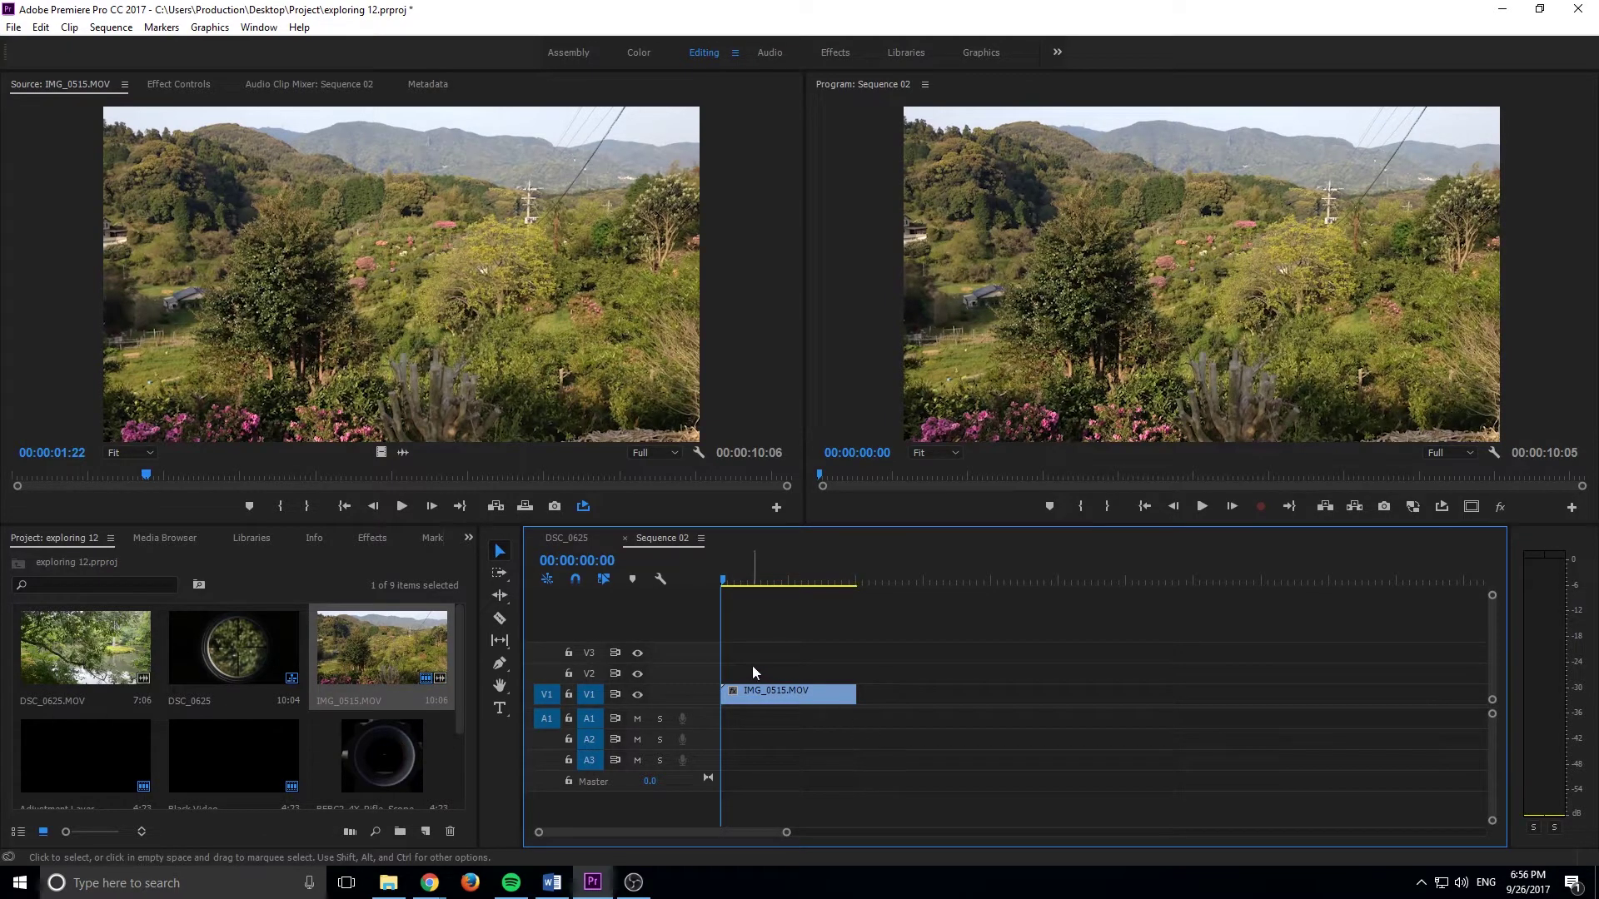
Find Magnify under Video Effects > Distort with a 'magnify' search and drag it onto IMG_0515.MOV
{"action": "left_click", "coordinate": [777, 696]}
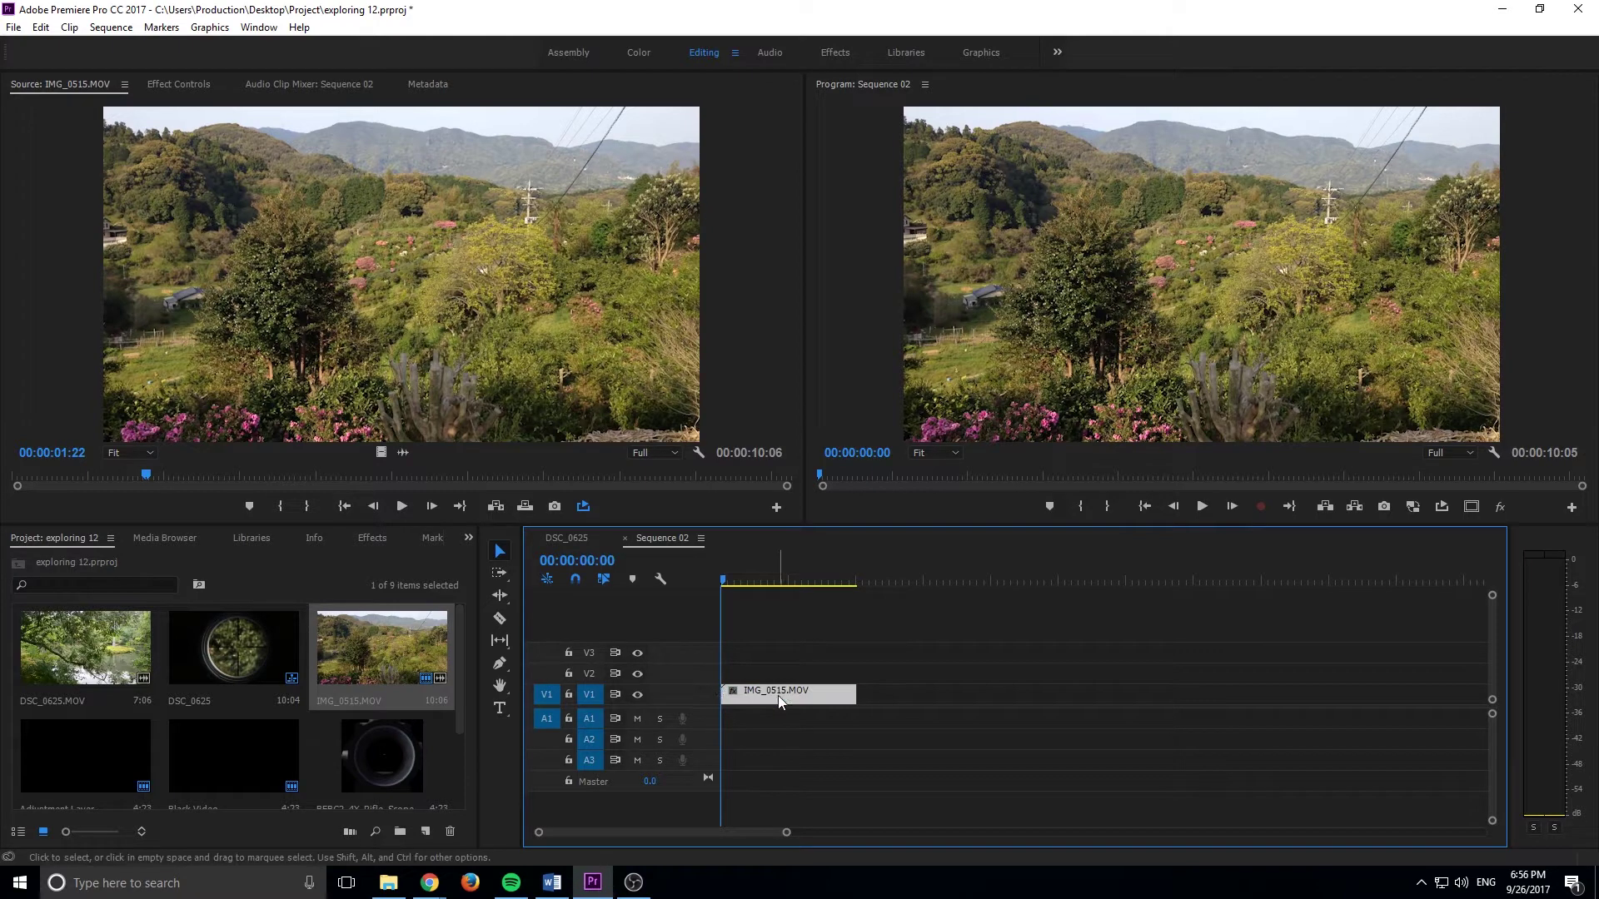
{"action": "left_click", "coordinate": [377, 543]}
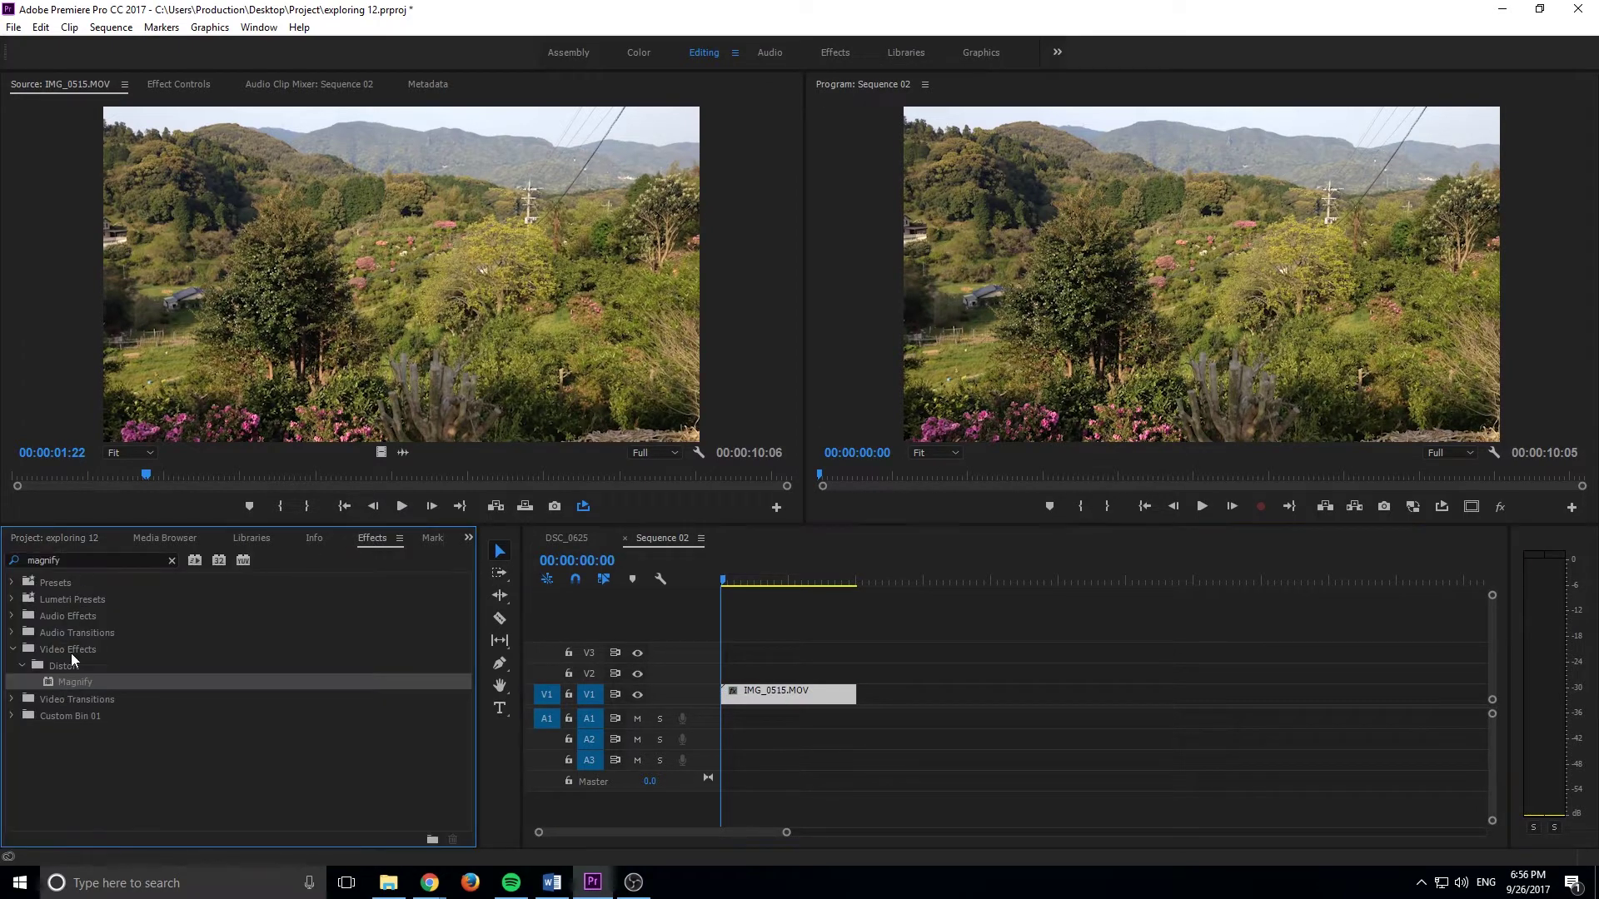
{"action": "left_click", "coordinate": [19, 560]}
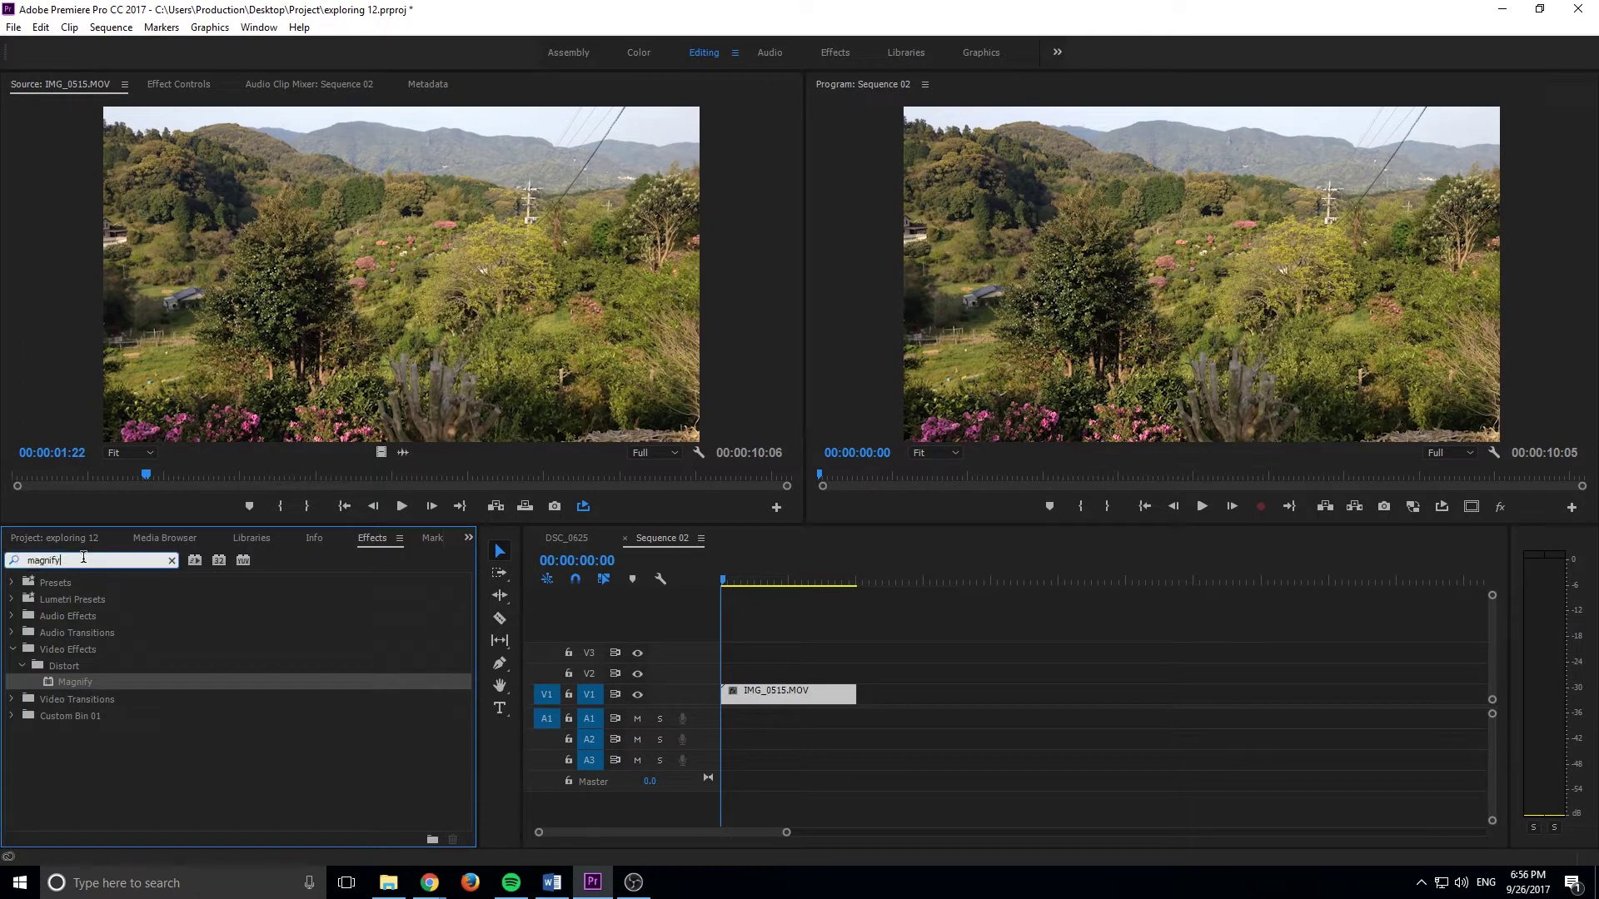
{"action": "left_click", "coordinate": [67, 652]}
{"action": "left_click", "coordinate": [68, 665]}
{"action": "left_click", "coordinate": [67, 679]}
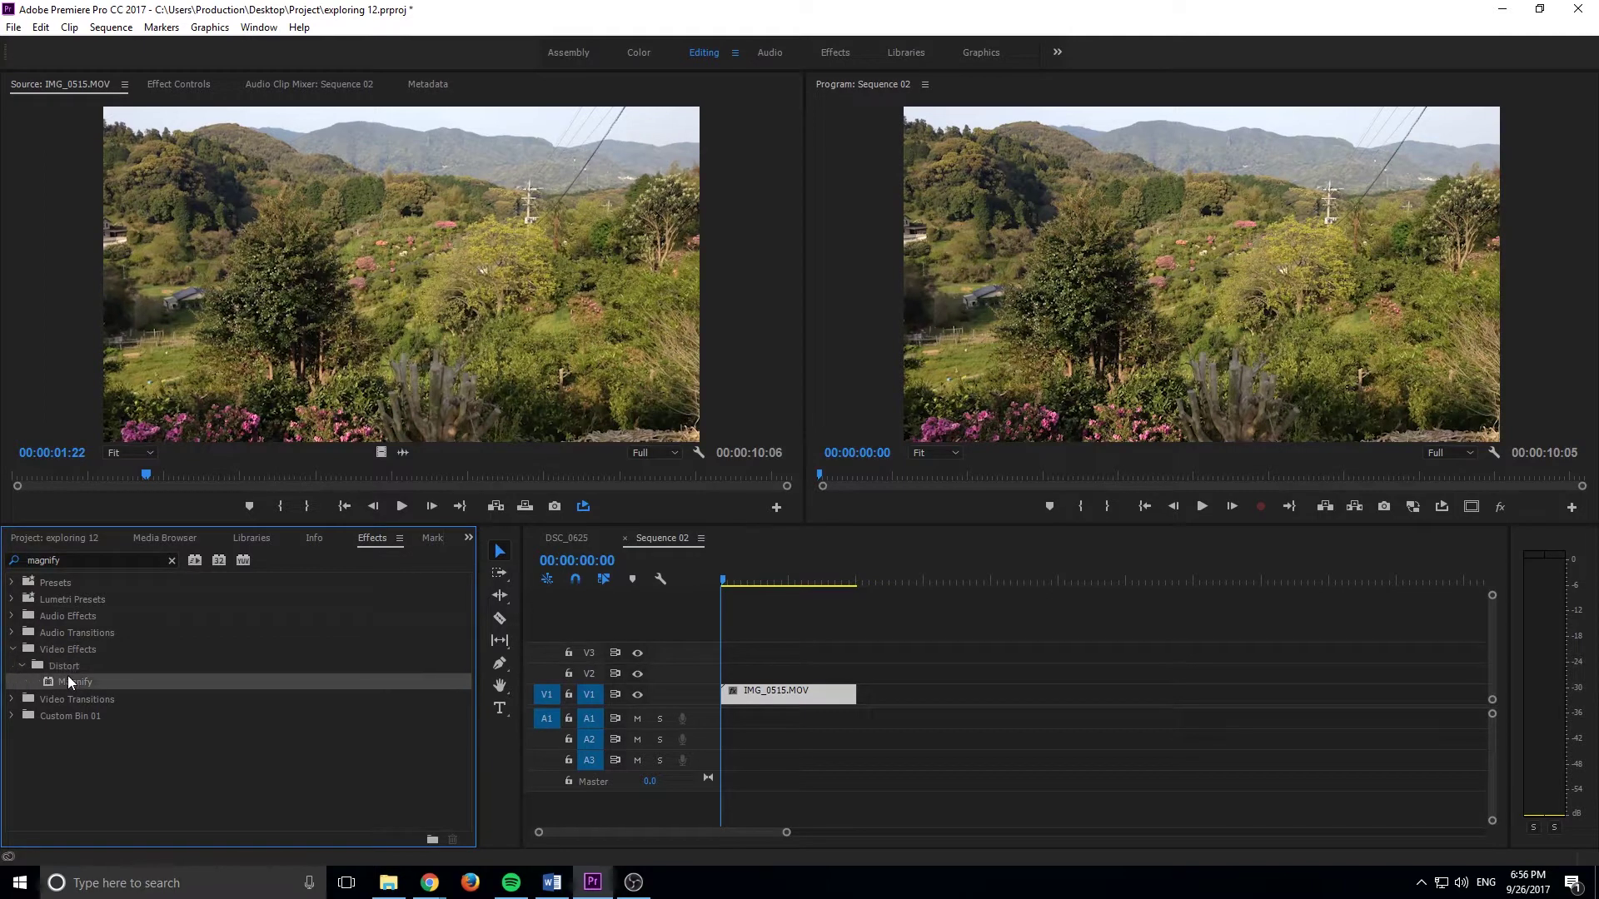
{"action": "left_click_drag", "start_coordinate": [67, 681], "coordinate": [758, 701]}
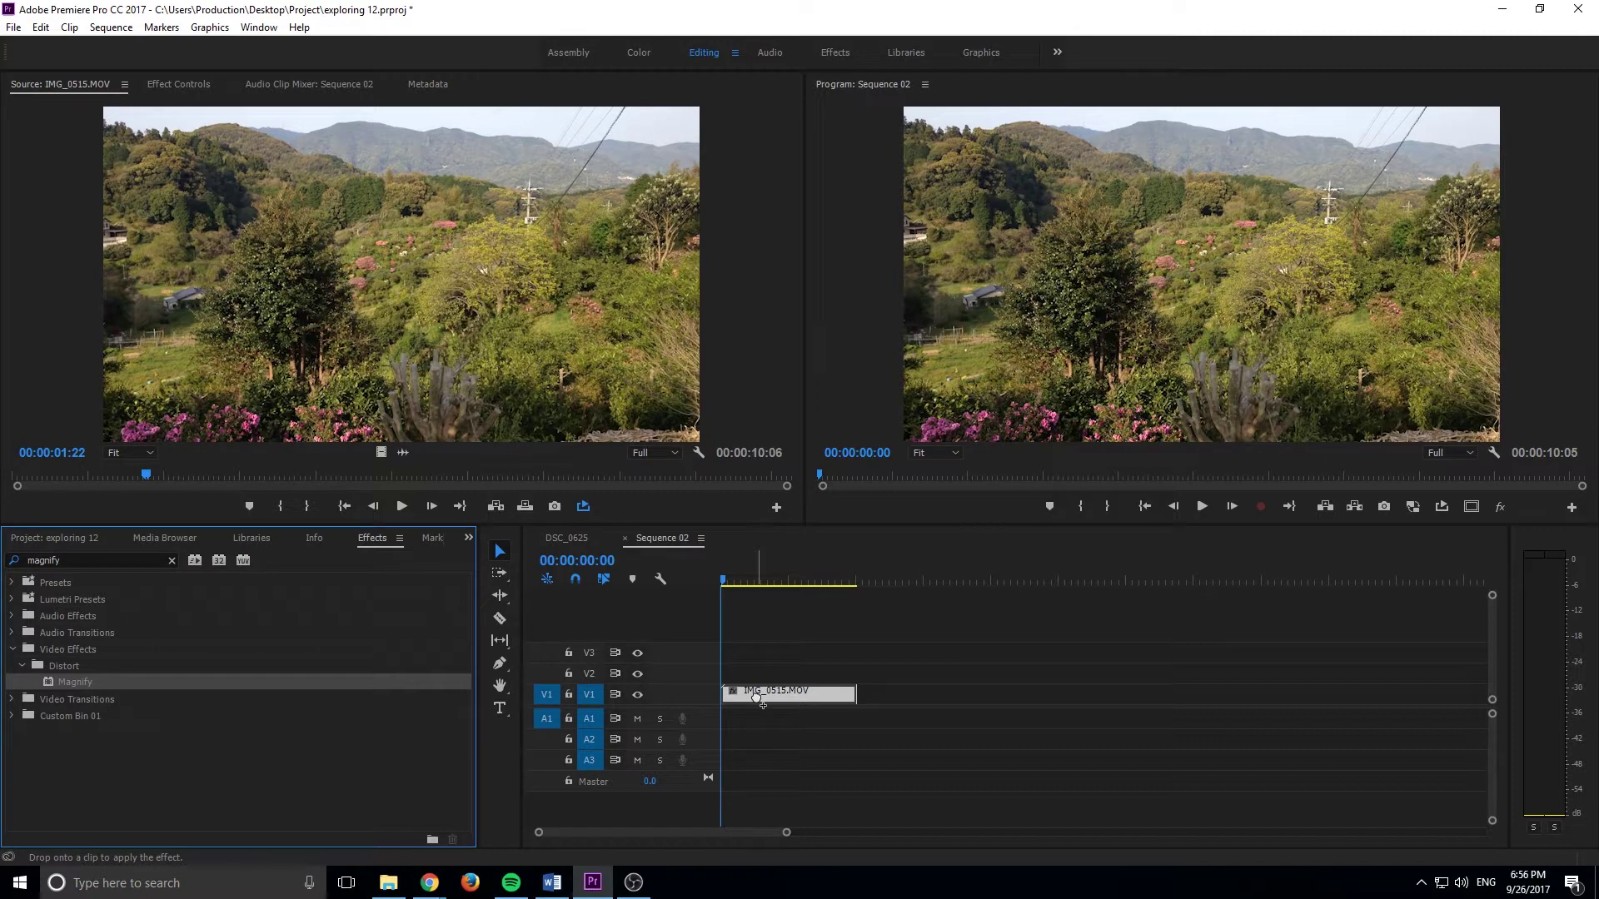
{"action": "left_click_drag", "start_coordinate": [758, 701], "coordinate": [759, 702]}
{"action": "left_click_drag", "start_coordinate": [759, 702], "coordinate": [758, 702]}
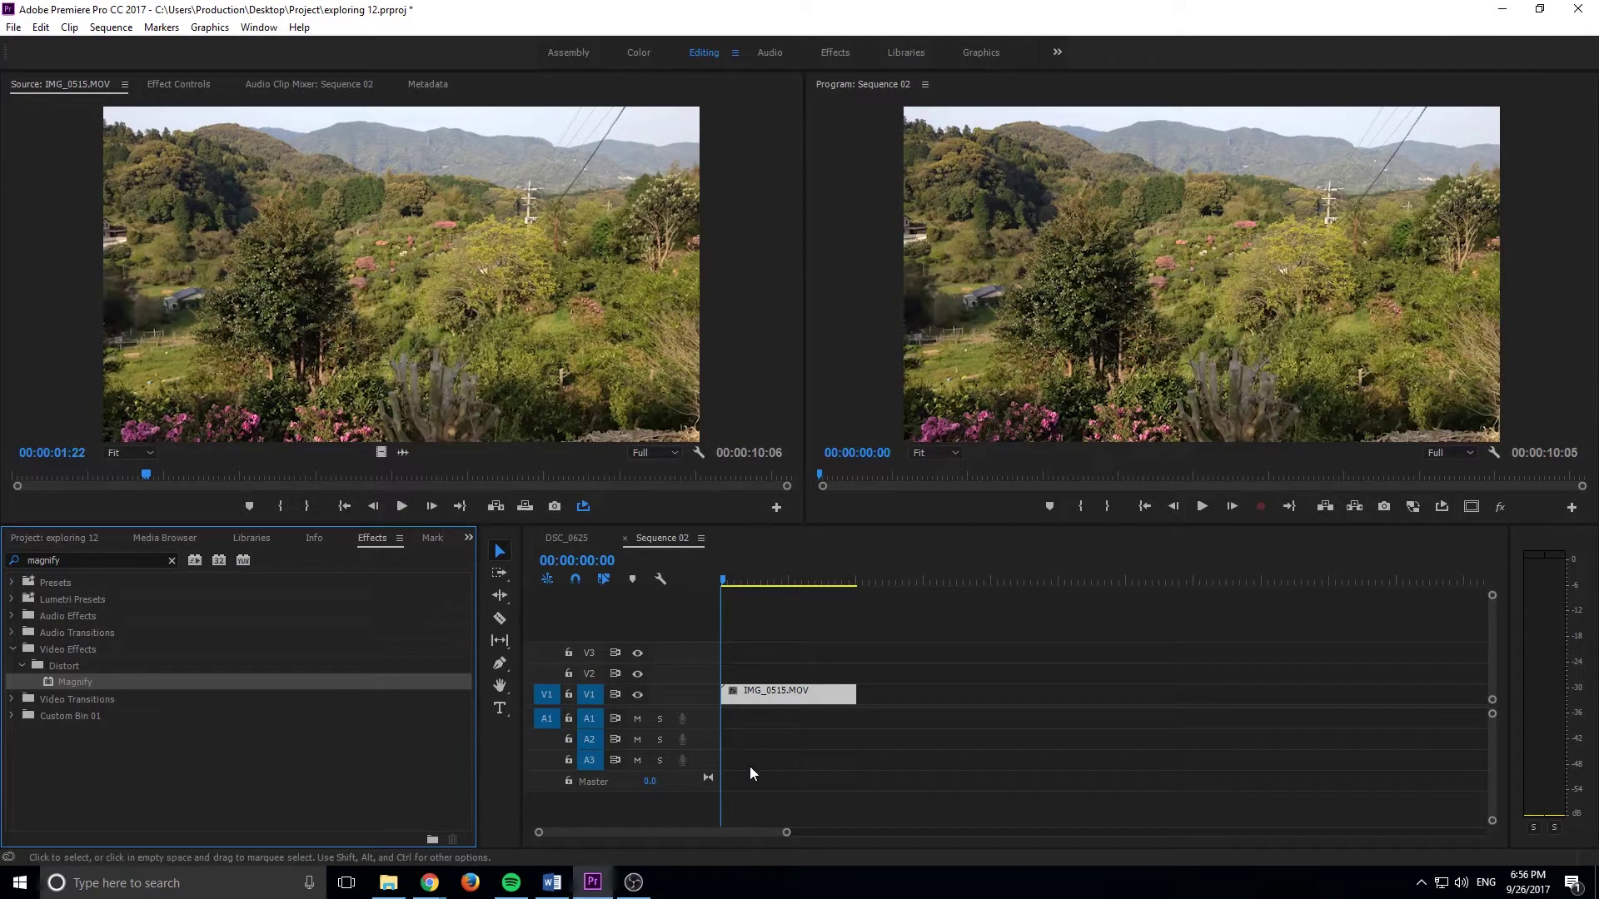
Create a new 1920x1080 Adjustment Layer in the project bin
{"action": "left_click", "coordinate": [428, 827]}
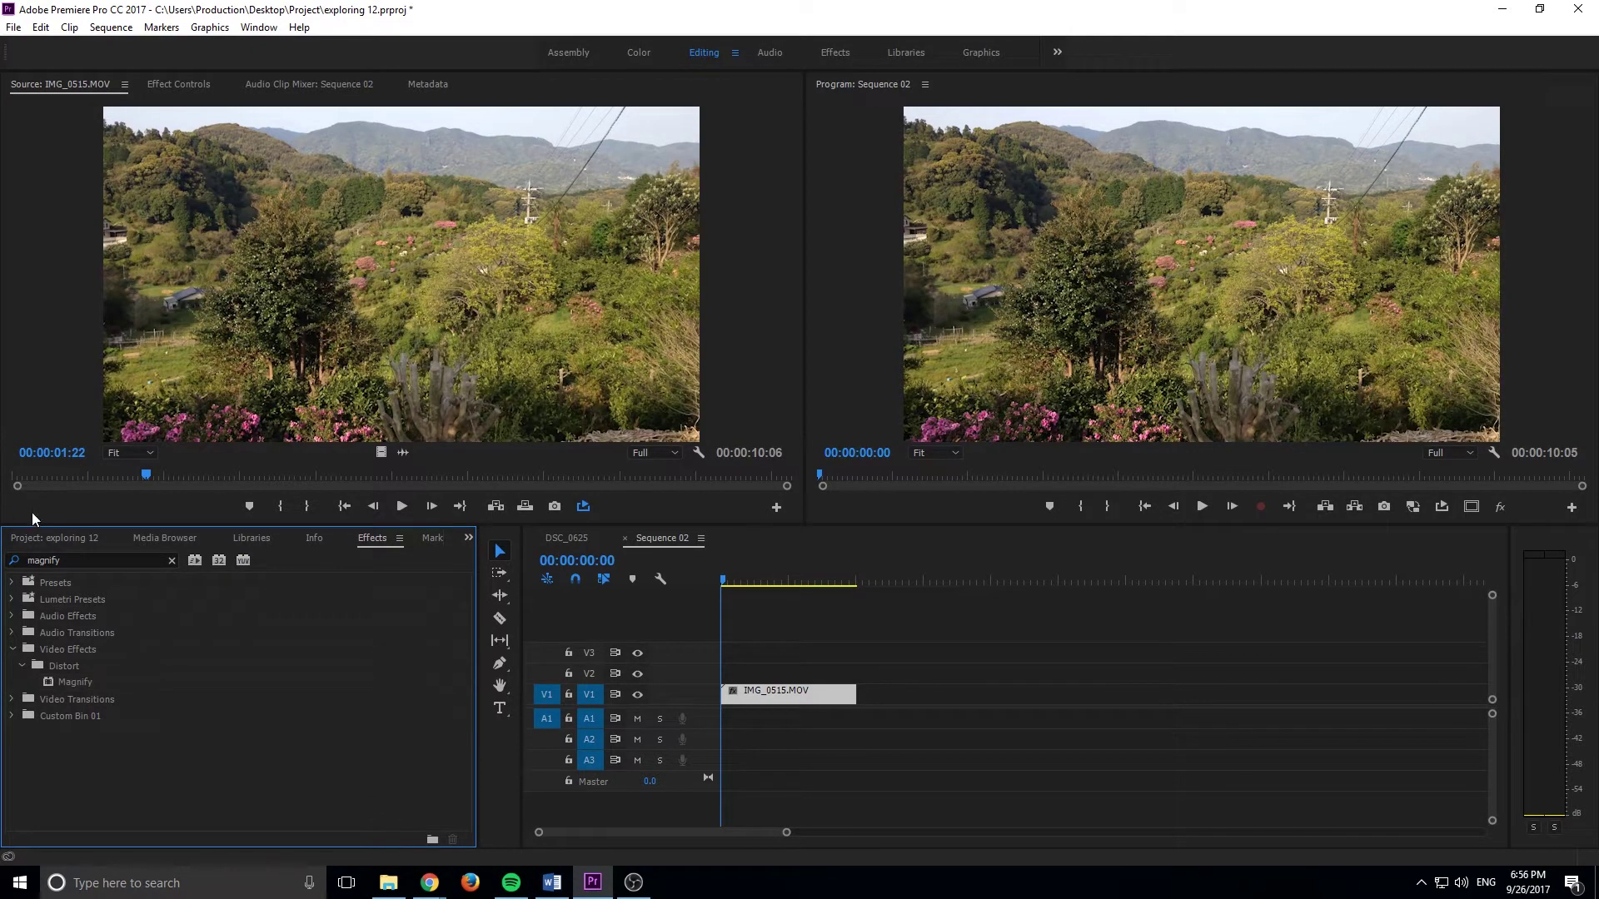
{"action": "left_click", "coordinate": [53, 536]}
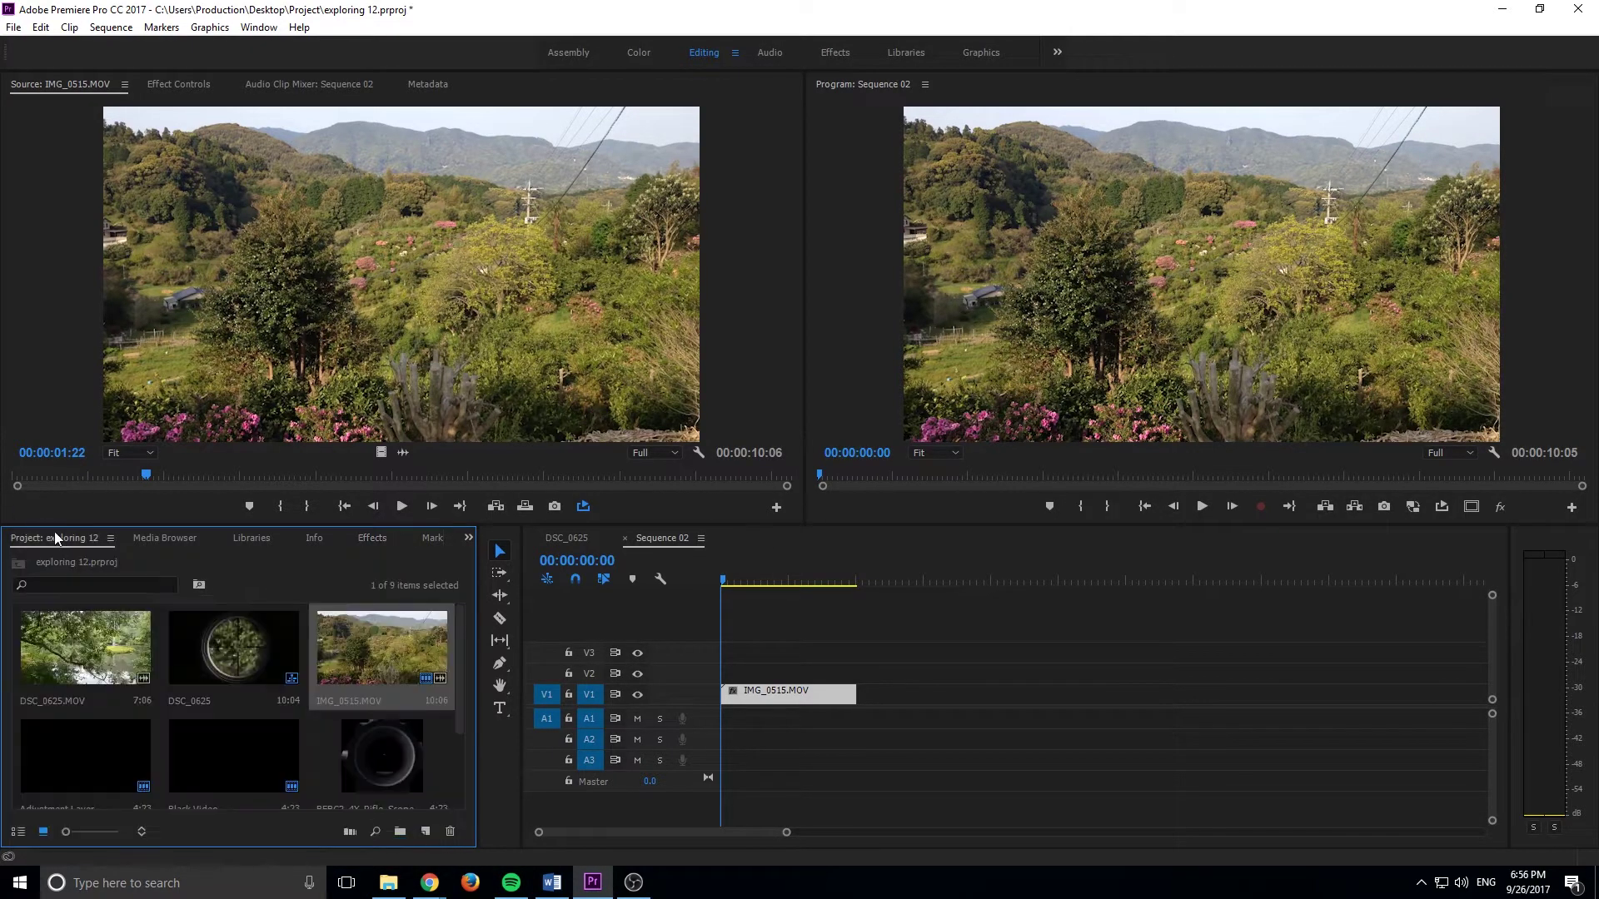
{"action": "left_click", "coordinate": [425, 832]}
{"action": "left_click", "coordinate": [484, 679]}
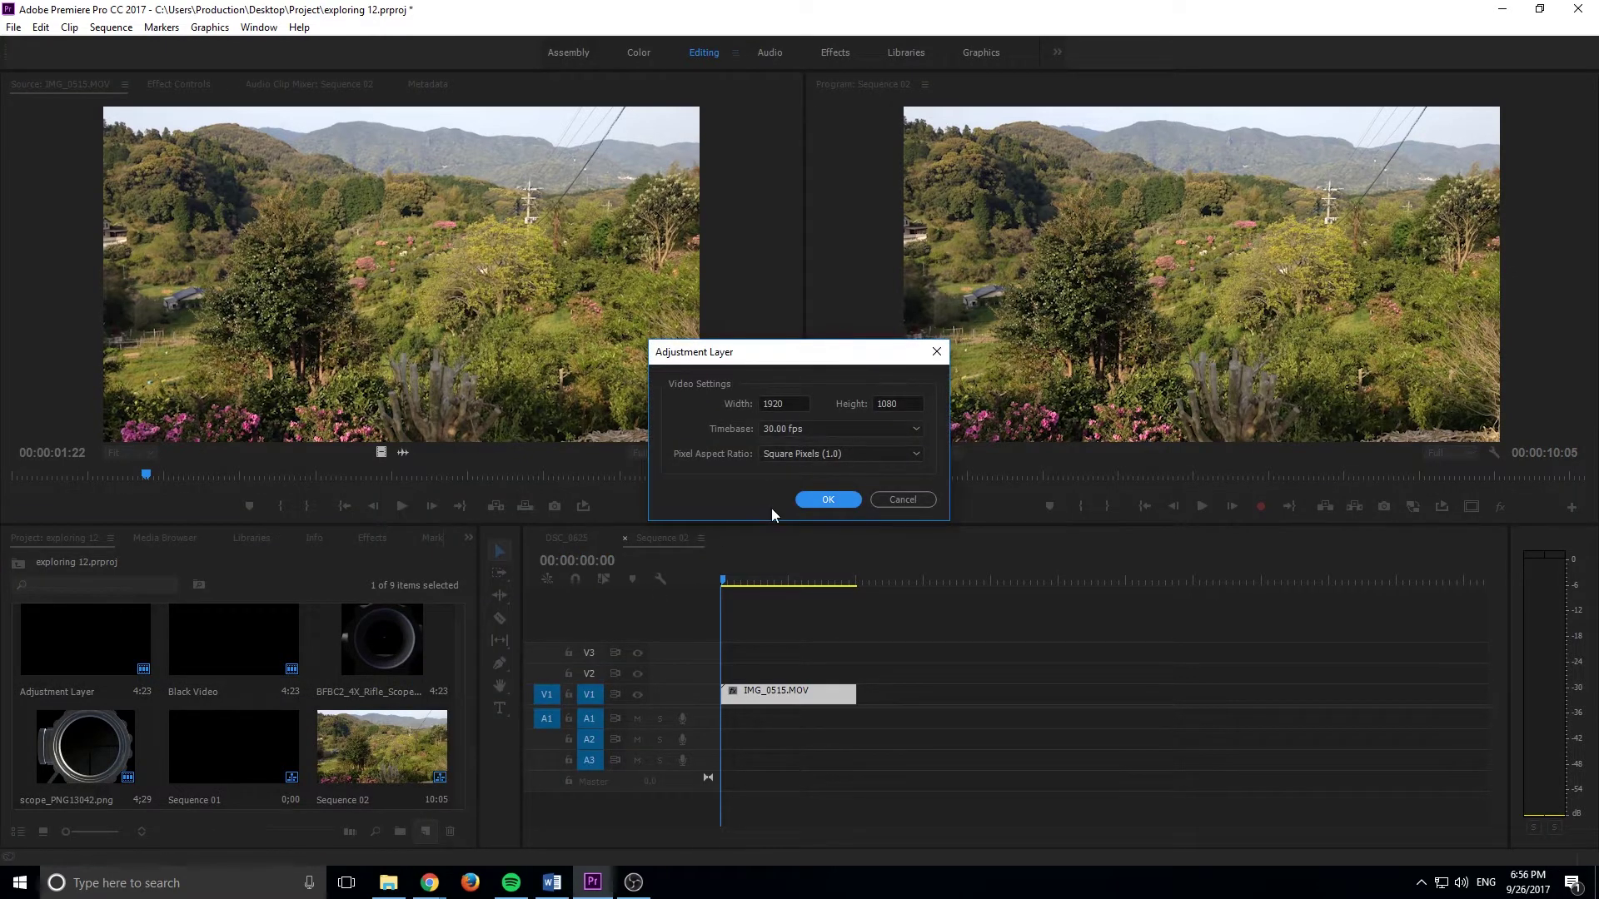
{"action": "left_click", "coordinate": [818, 502]}
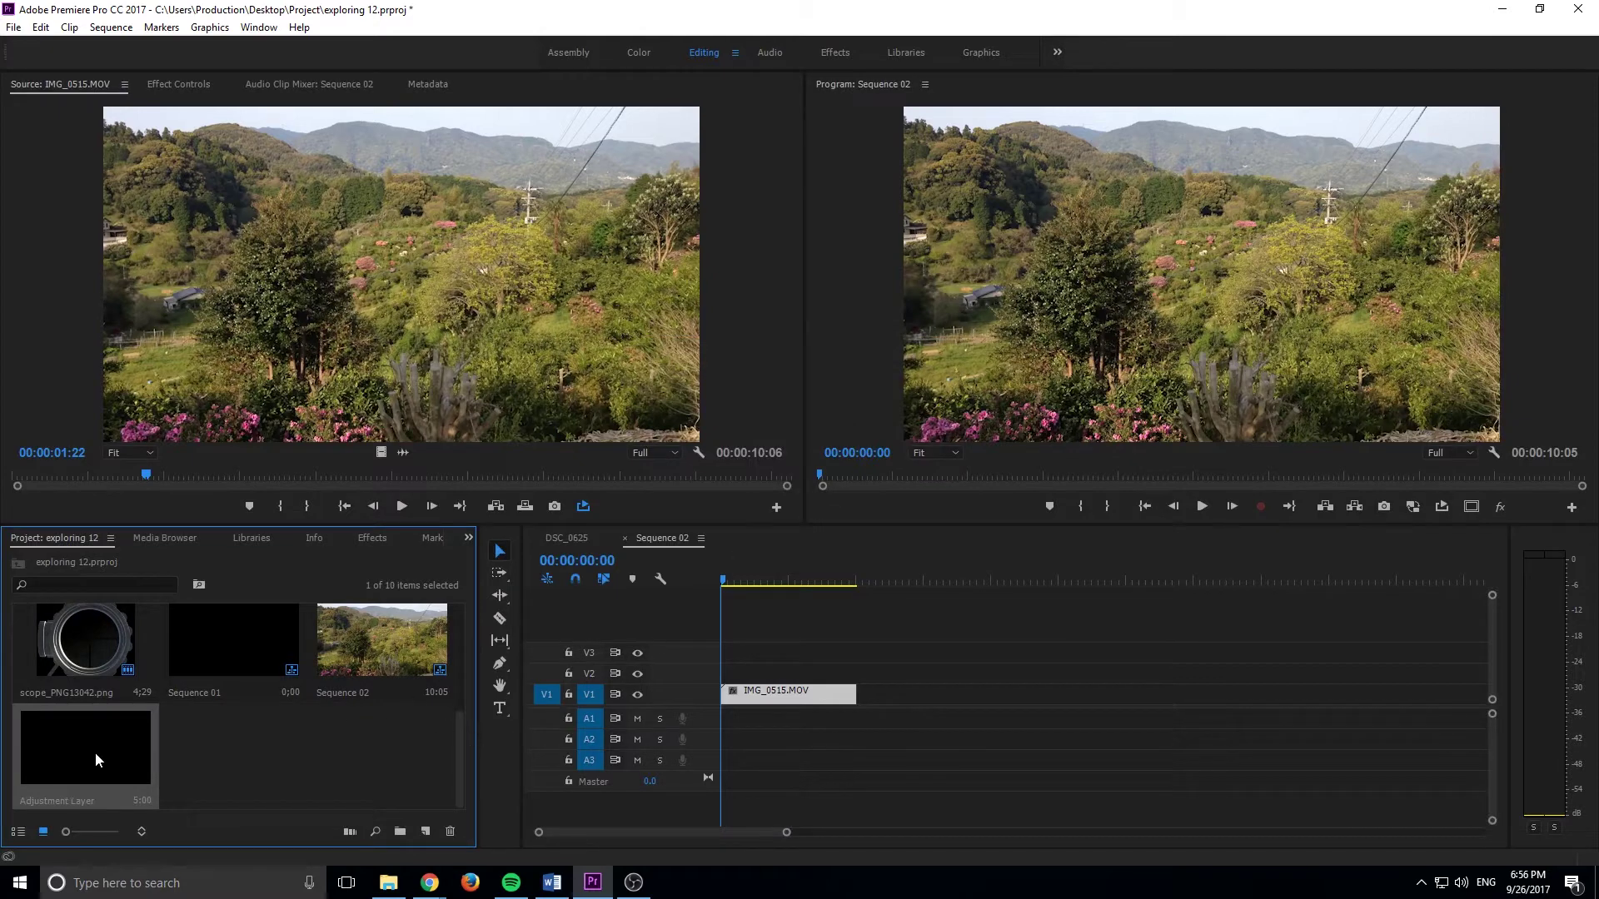
Place the Adjustment Layer on V2, extend it to the clip's length, and apply Magnify
{"action": "left_click_drag", "start_coordinate": [110, 738], "coordinate": [856, 673]}
{"action": "left_click", "coordinate": [805, 689]}
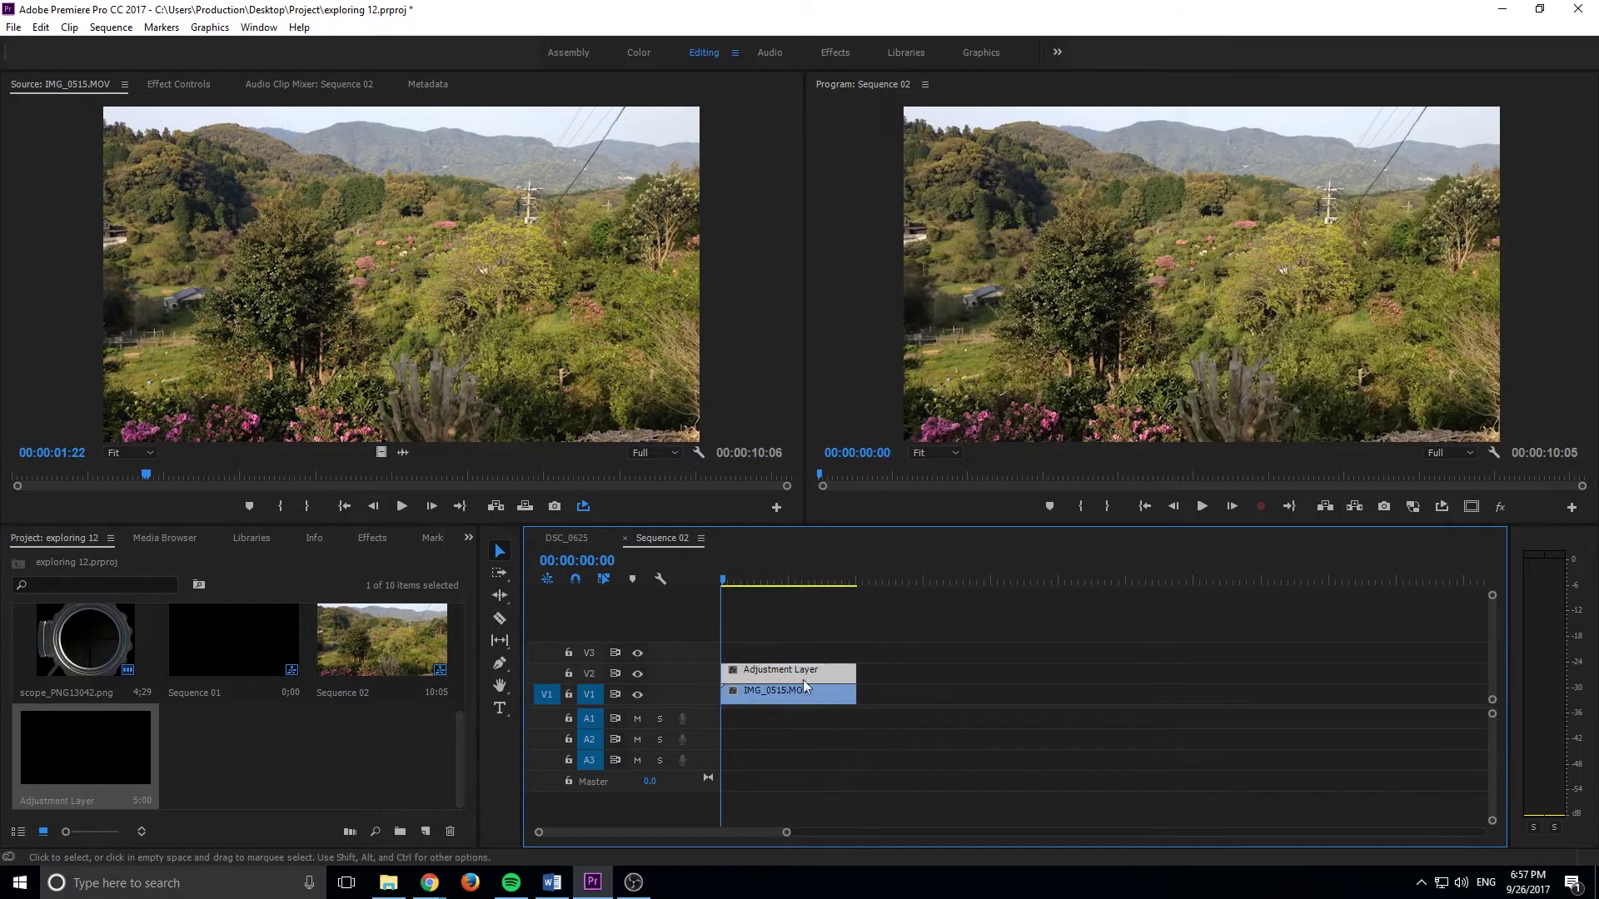
{"action": "left_click", "coordinate": [368, 538]}
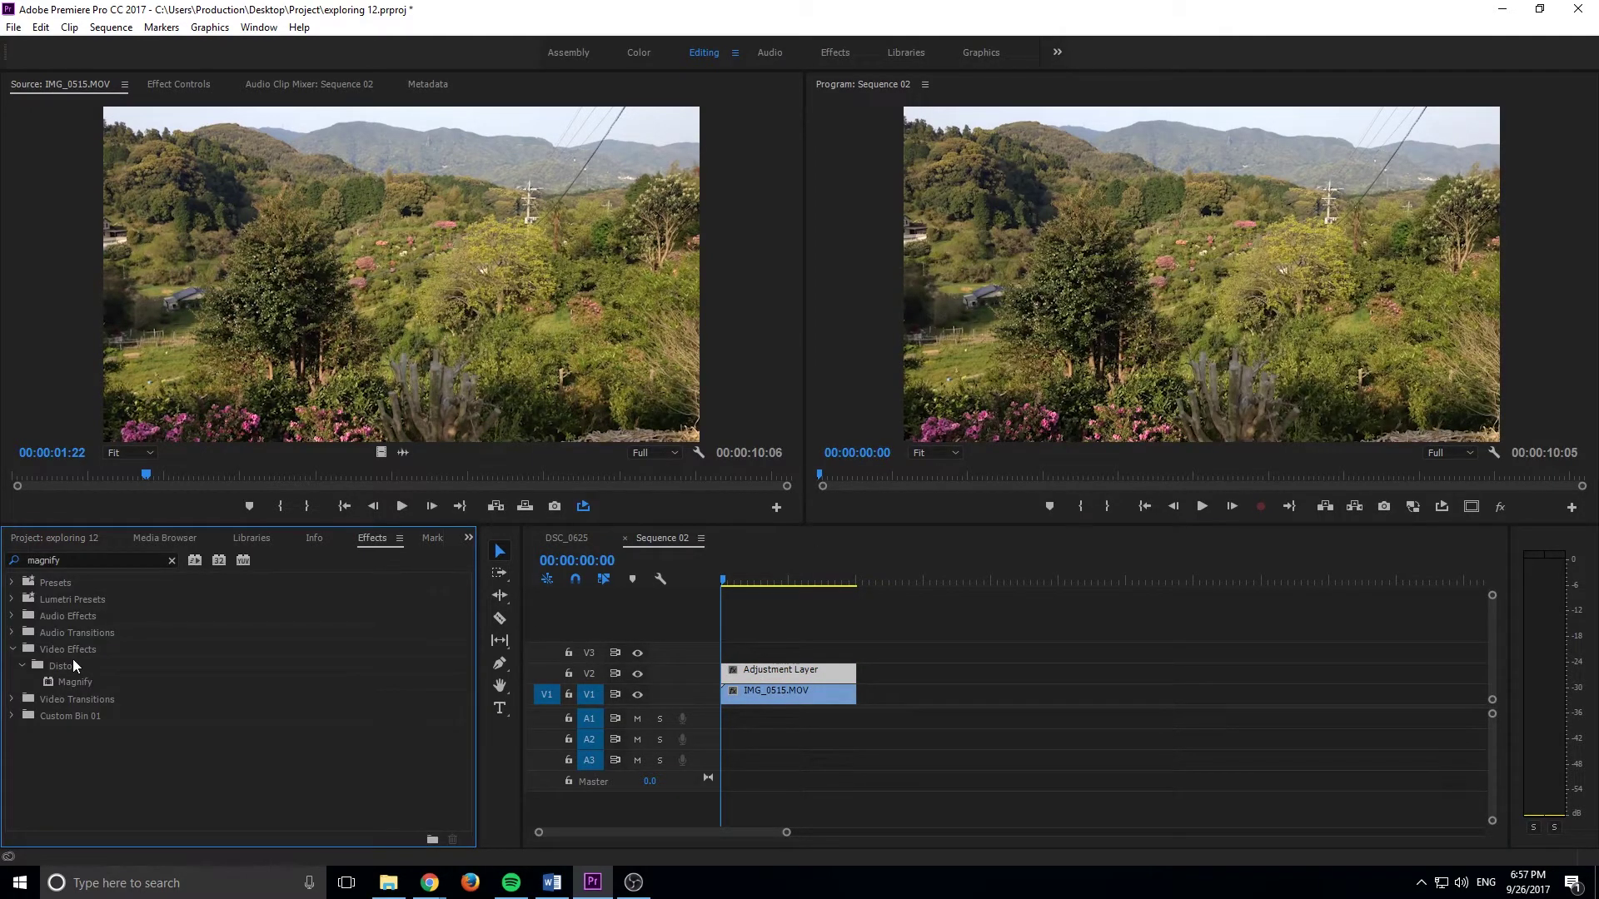
{"action": "left_click_drag", "start_coordinate": [73, 677], "coordinate": [759, 673]}
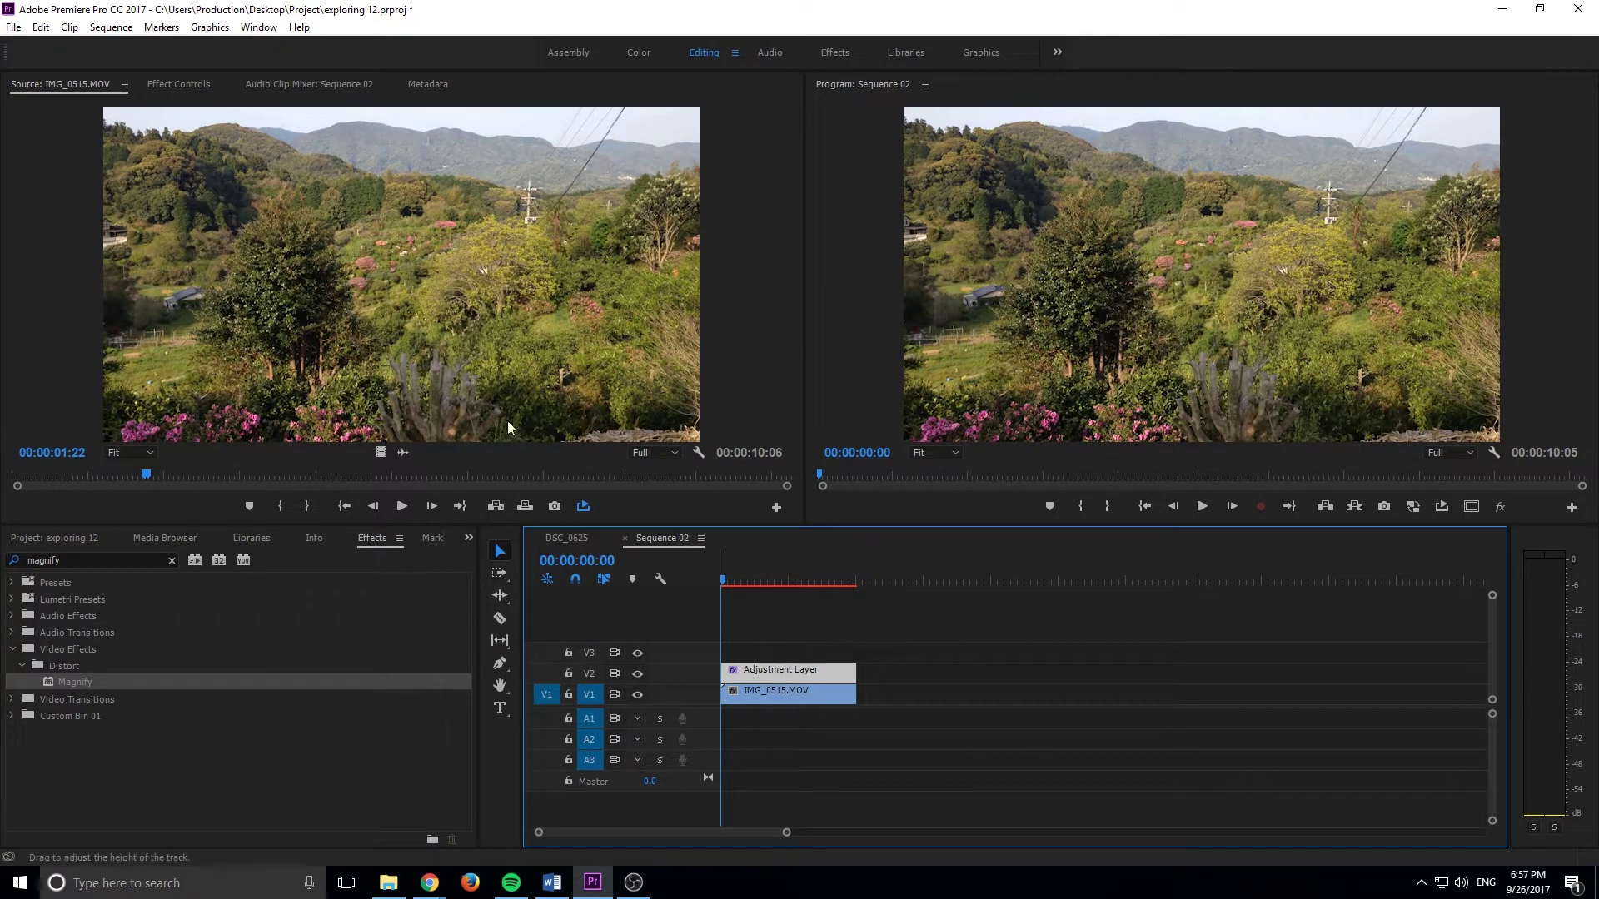
Set the Adjustment Layer's Magnify Size to 435 and Feather to 11
{"action": "left_click", "coordinate": [175, 84]}
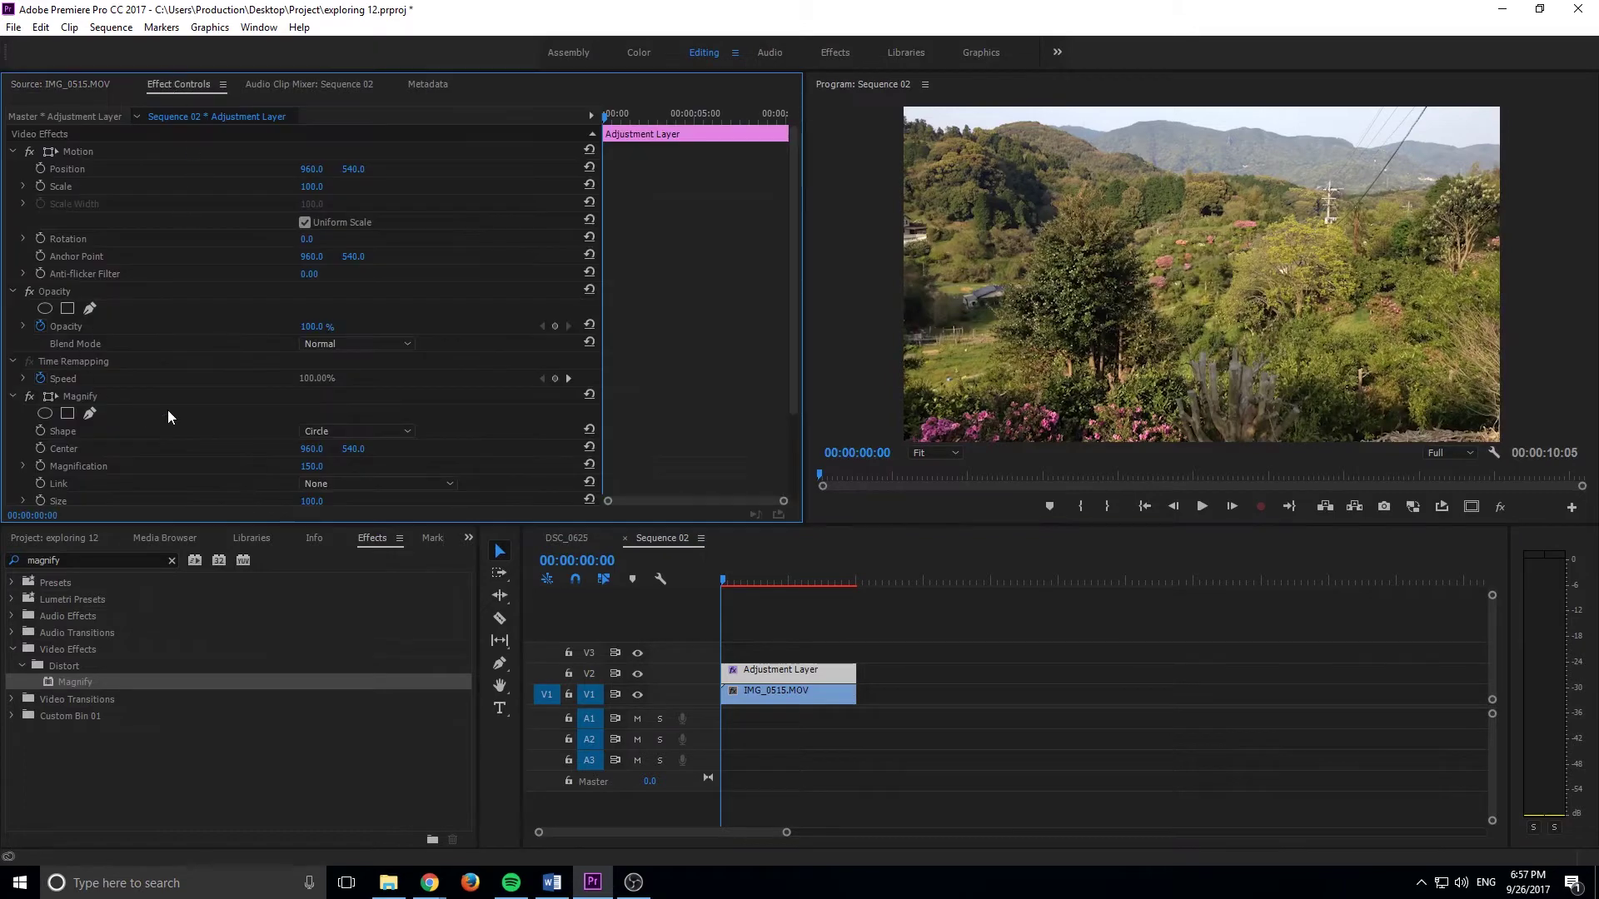
{"action": "scroll", "coordinate": [305, 406], "scroll_direction": "down", "scroll_amount": 3}
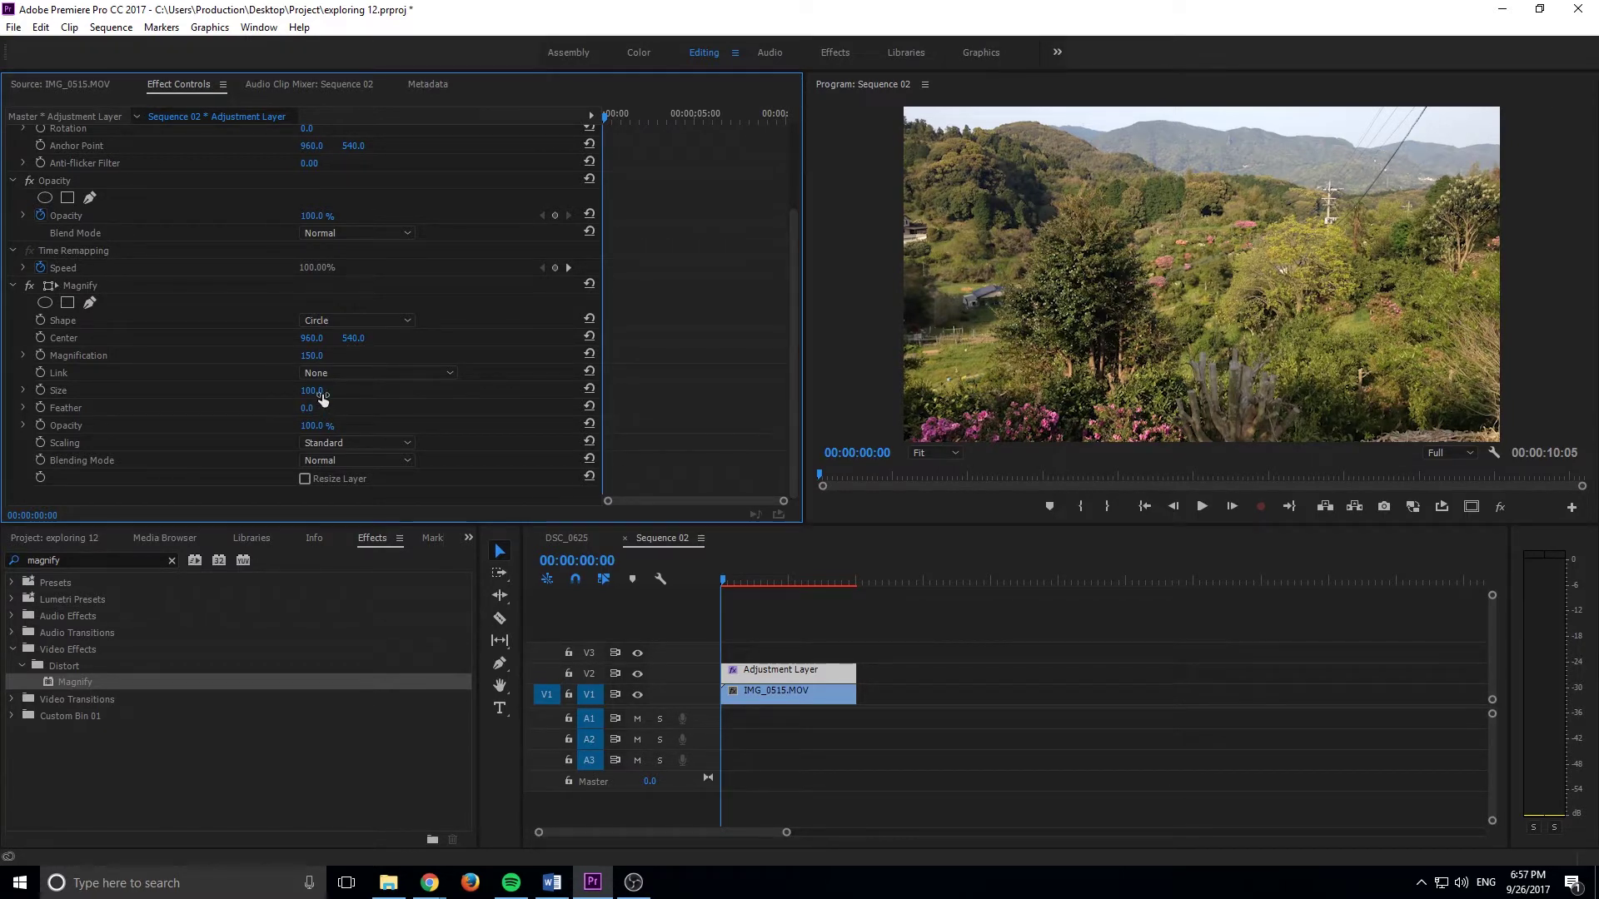
{"action": "left_click_drag", "start_coordinate": [313, 390], "coordinate": [478, 390]}
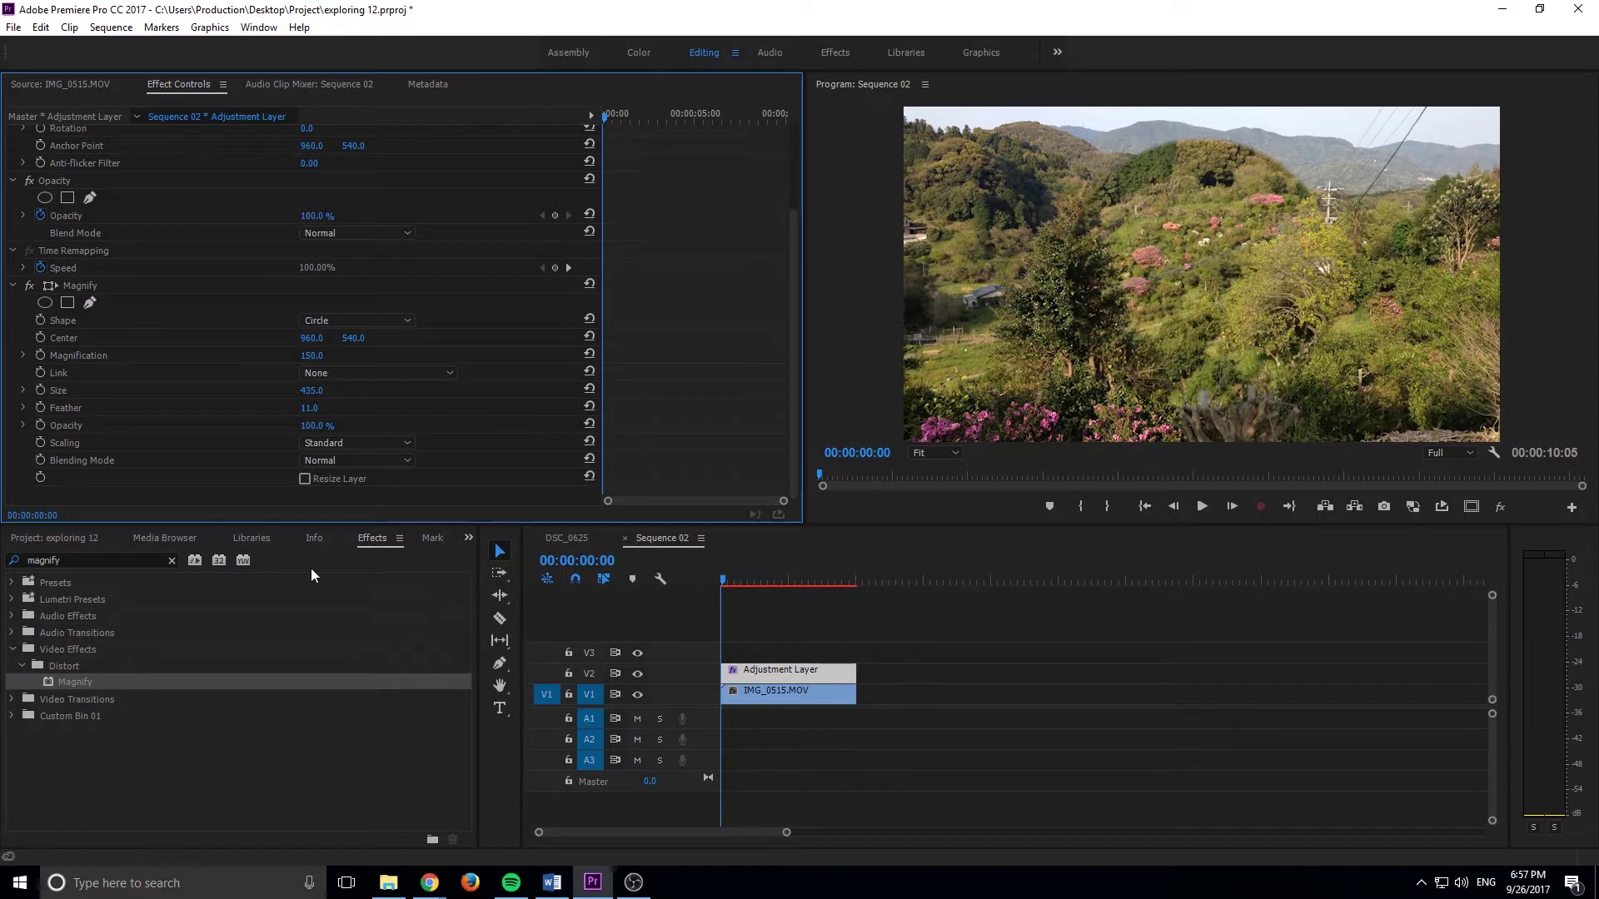
Return to the Project panel's bin of clips
{"action": "left_click", "coordinate": [143, 539]}
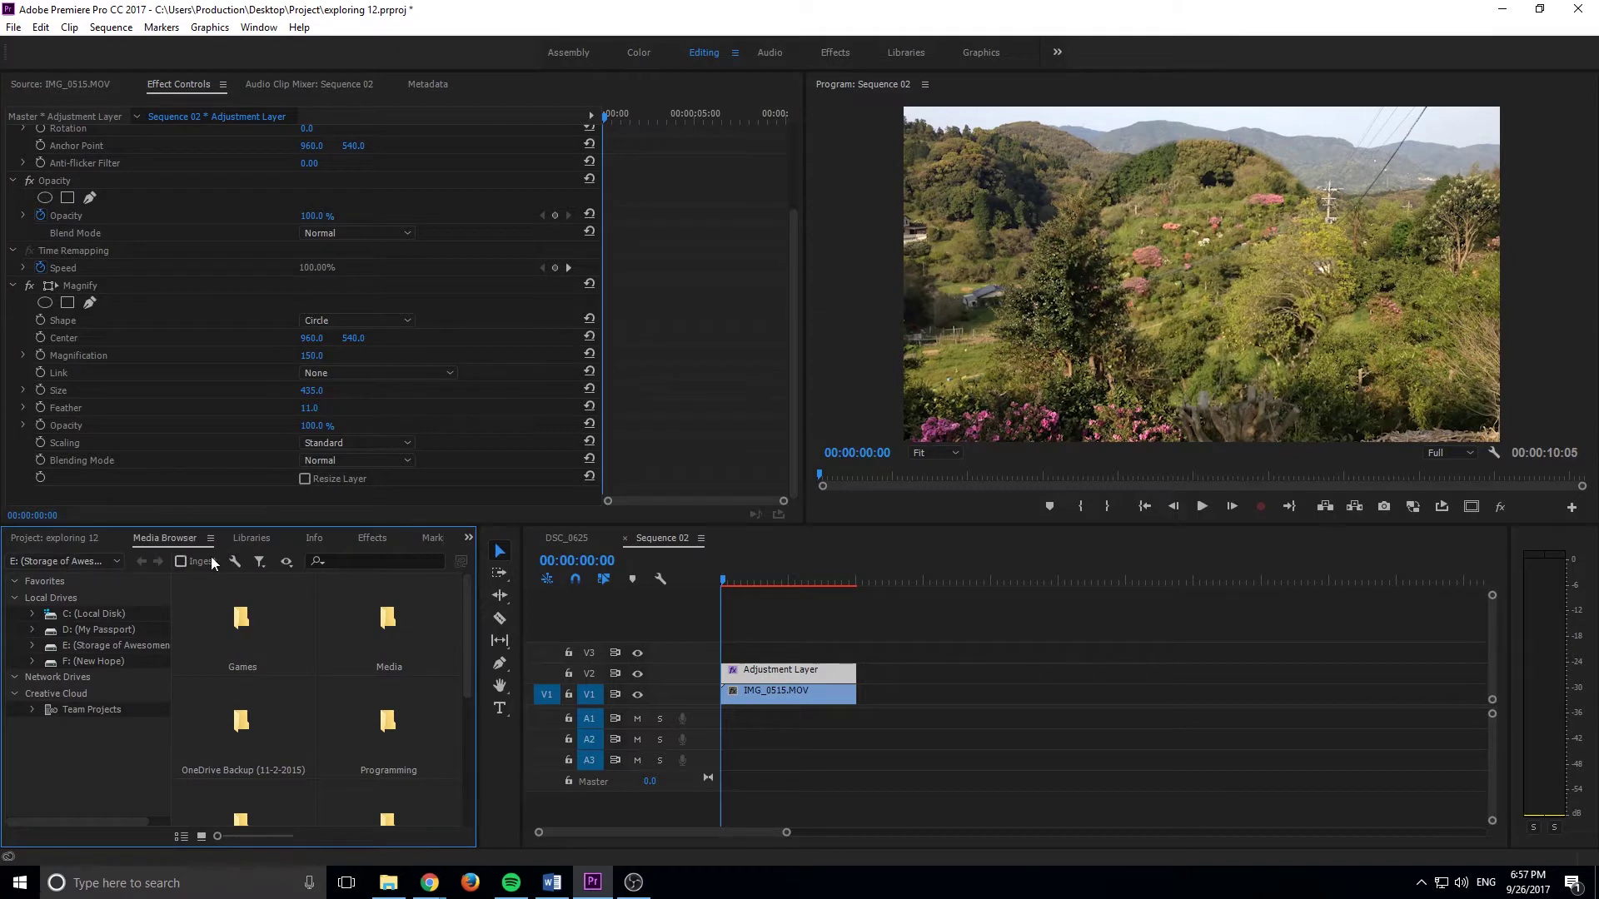
{"action": "left_click", "coordinate": [100, 539]}
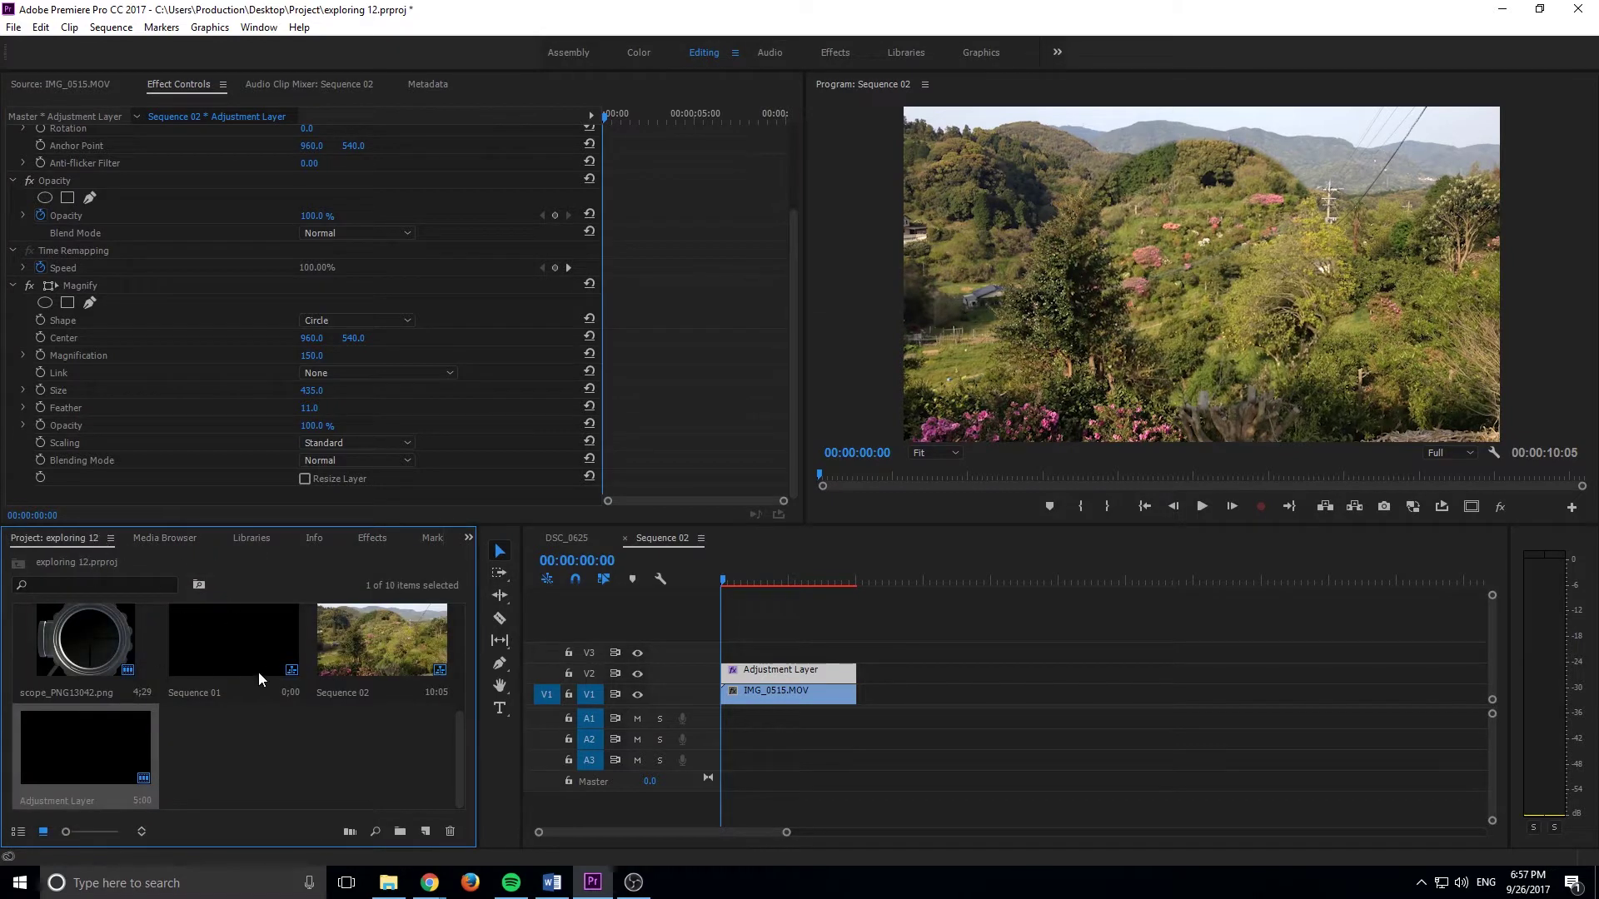
{"action": "scroll", "coordinate": [129, 783], "scroll_direction": "up", "scroll_amount": 2}
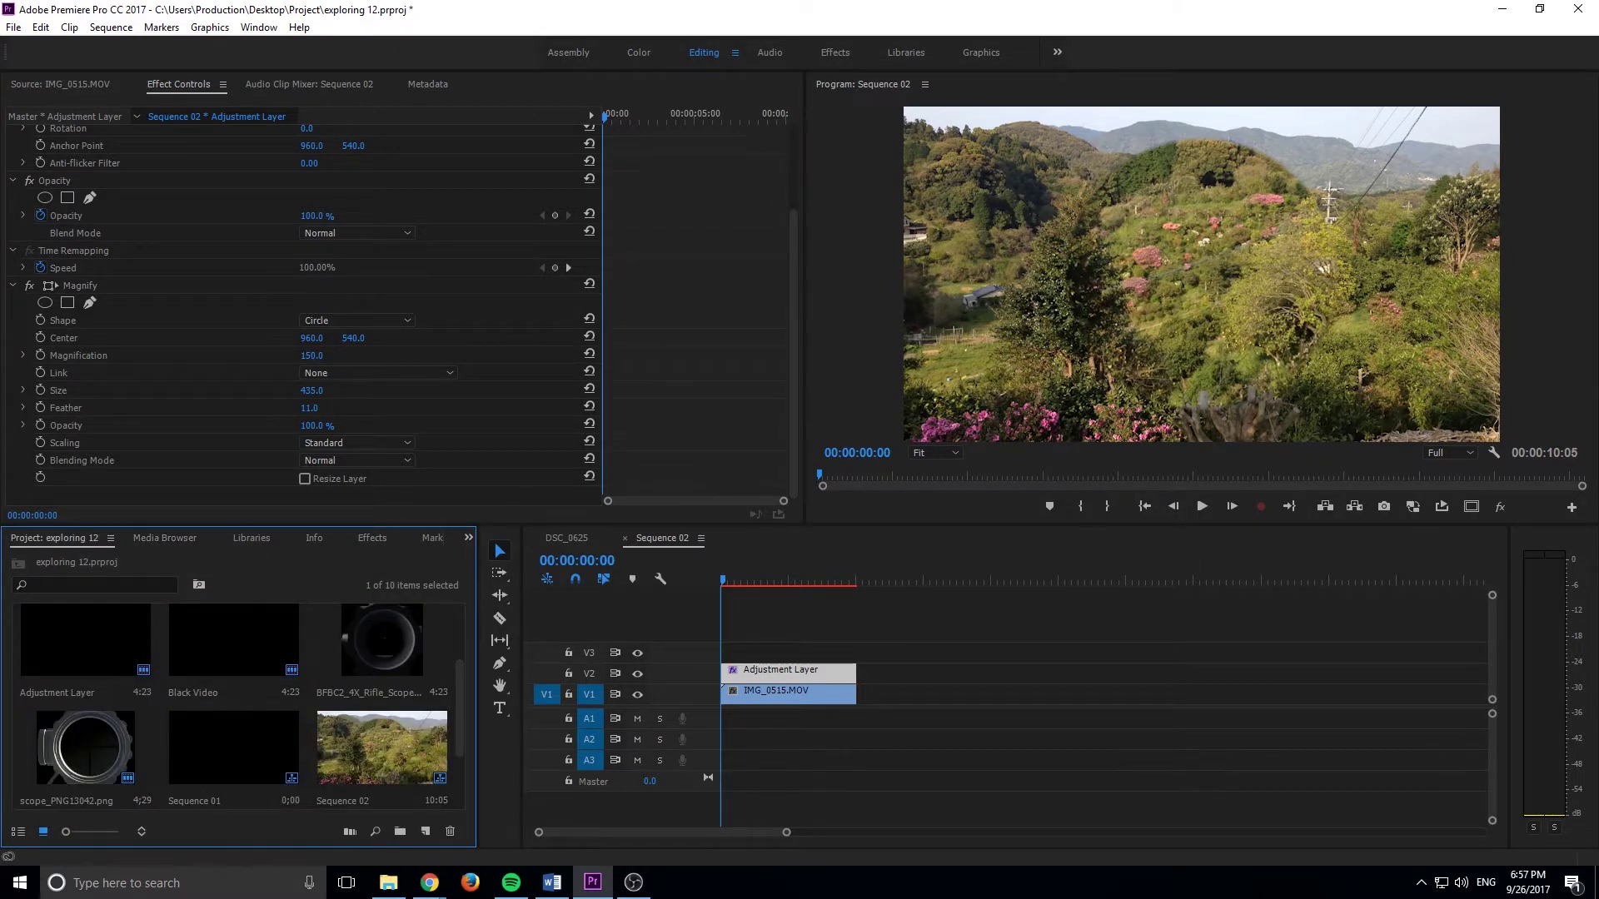
Switch to Chrome, maximise it, and browse the rifle-scope image search results
{"action": "key", "text": "alt+Tab"}
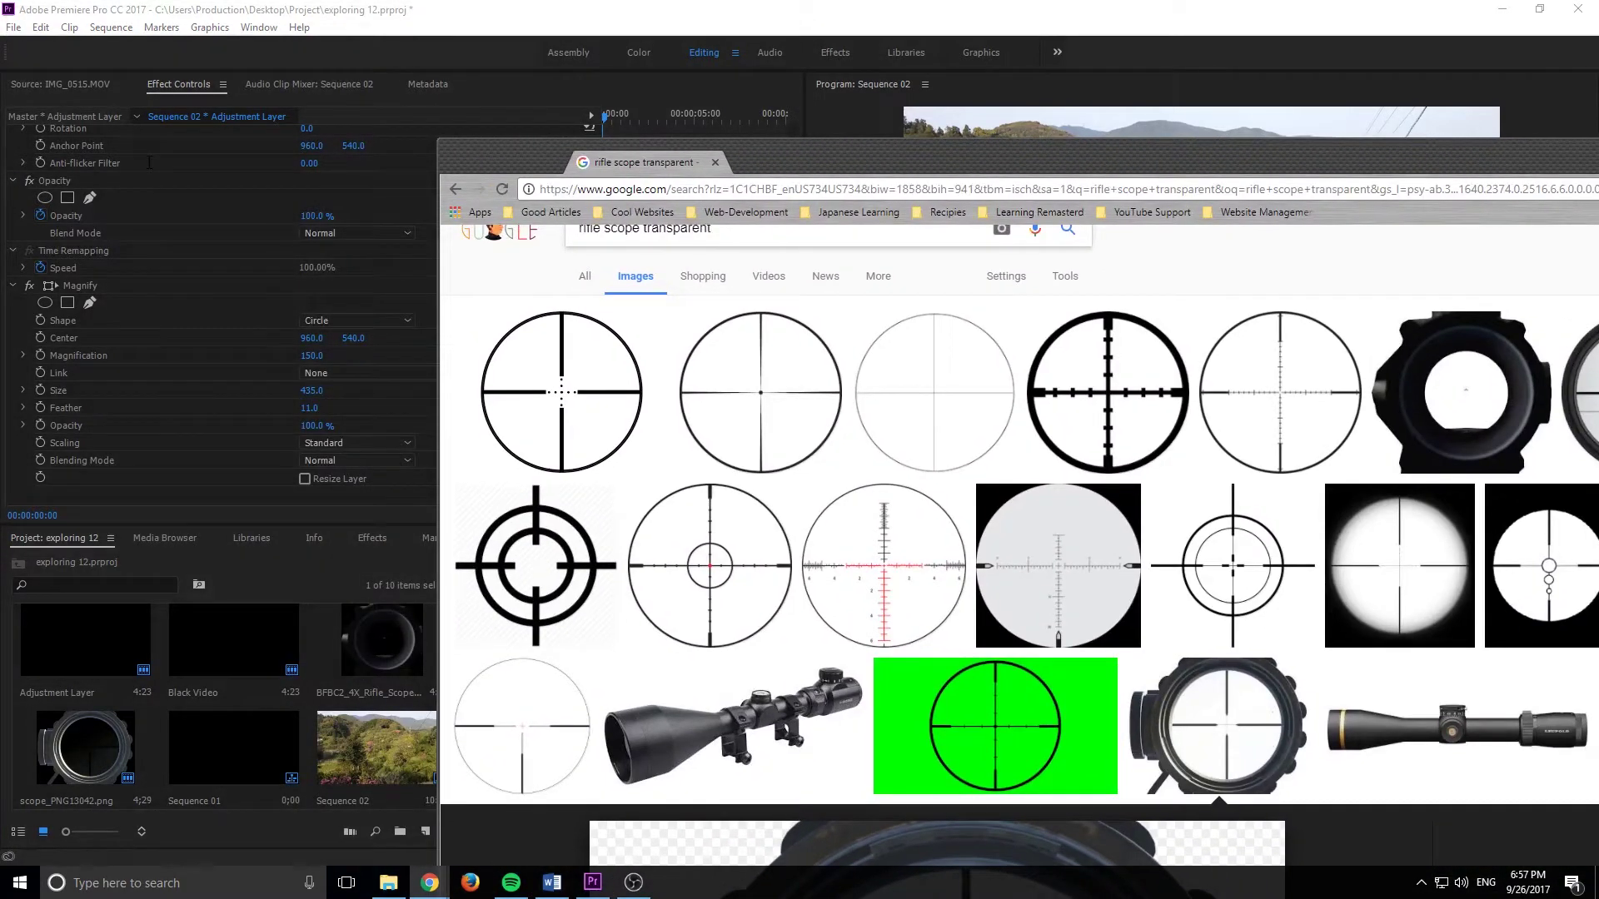
{"action": "double_click", "coordinate": [788, 150]}
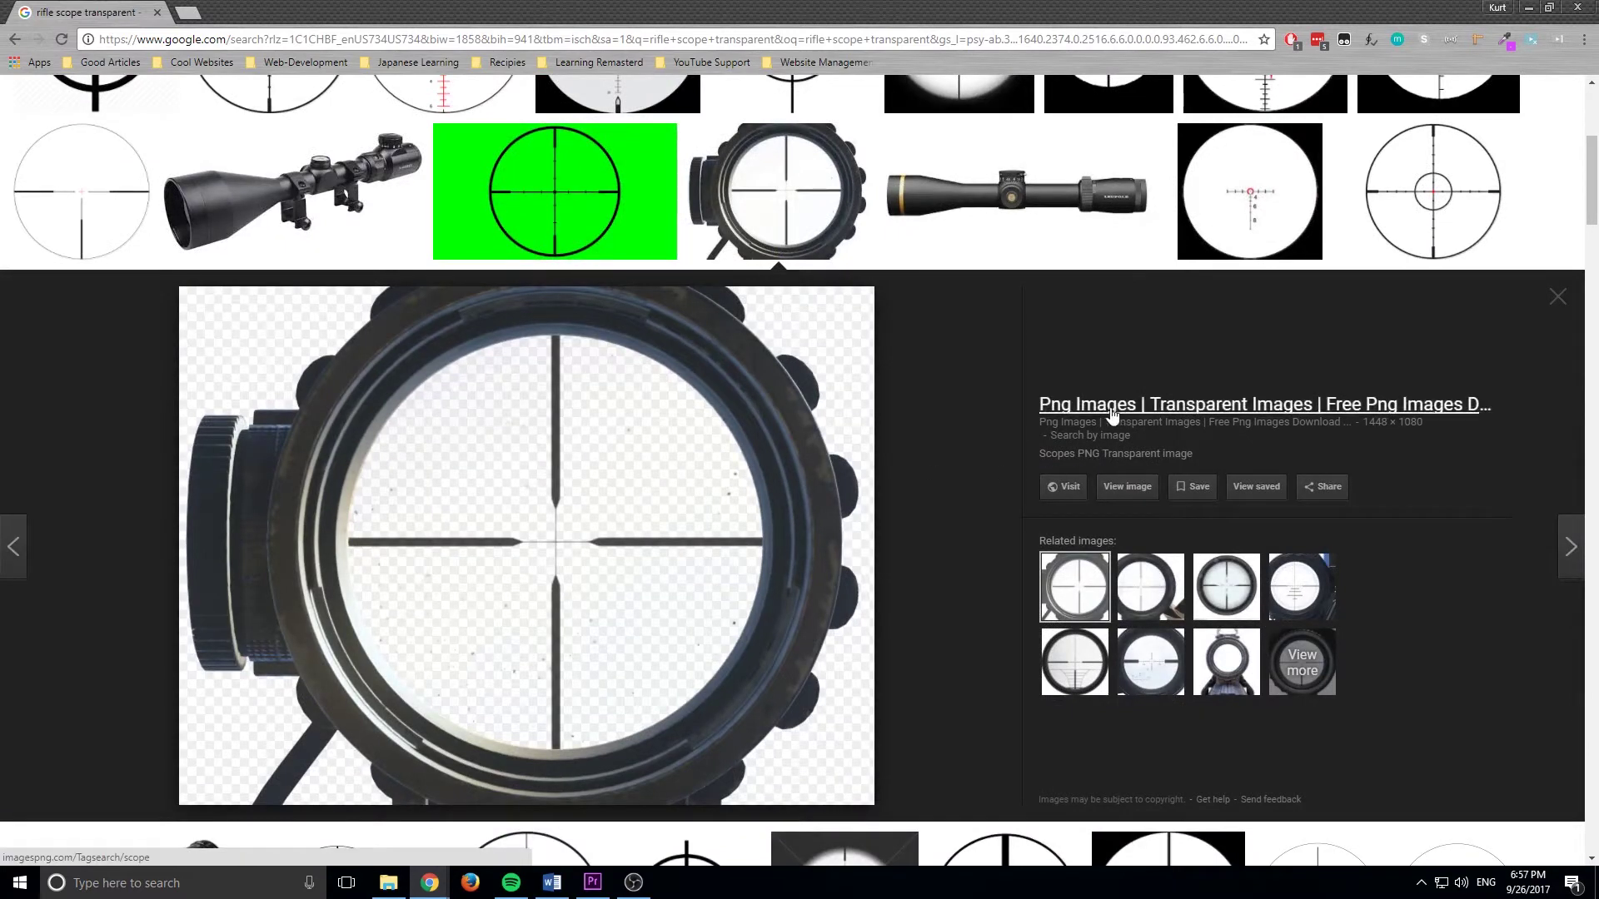
{"action": "scroll", "coordinate": [457, 528], "scroll_direction": "down", "scroll_amount": 3}
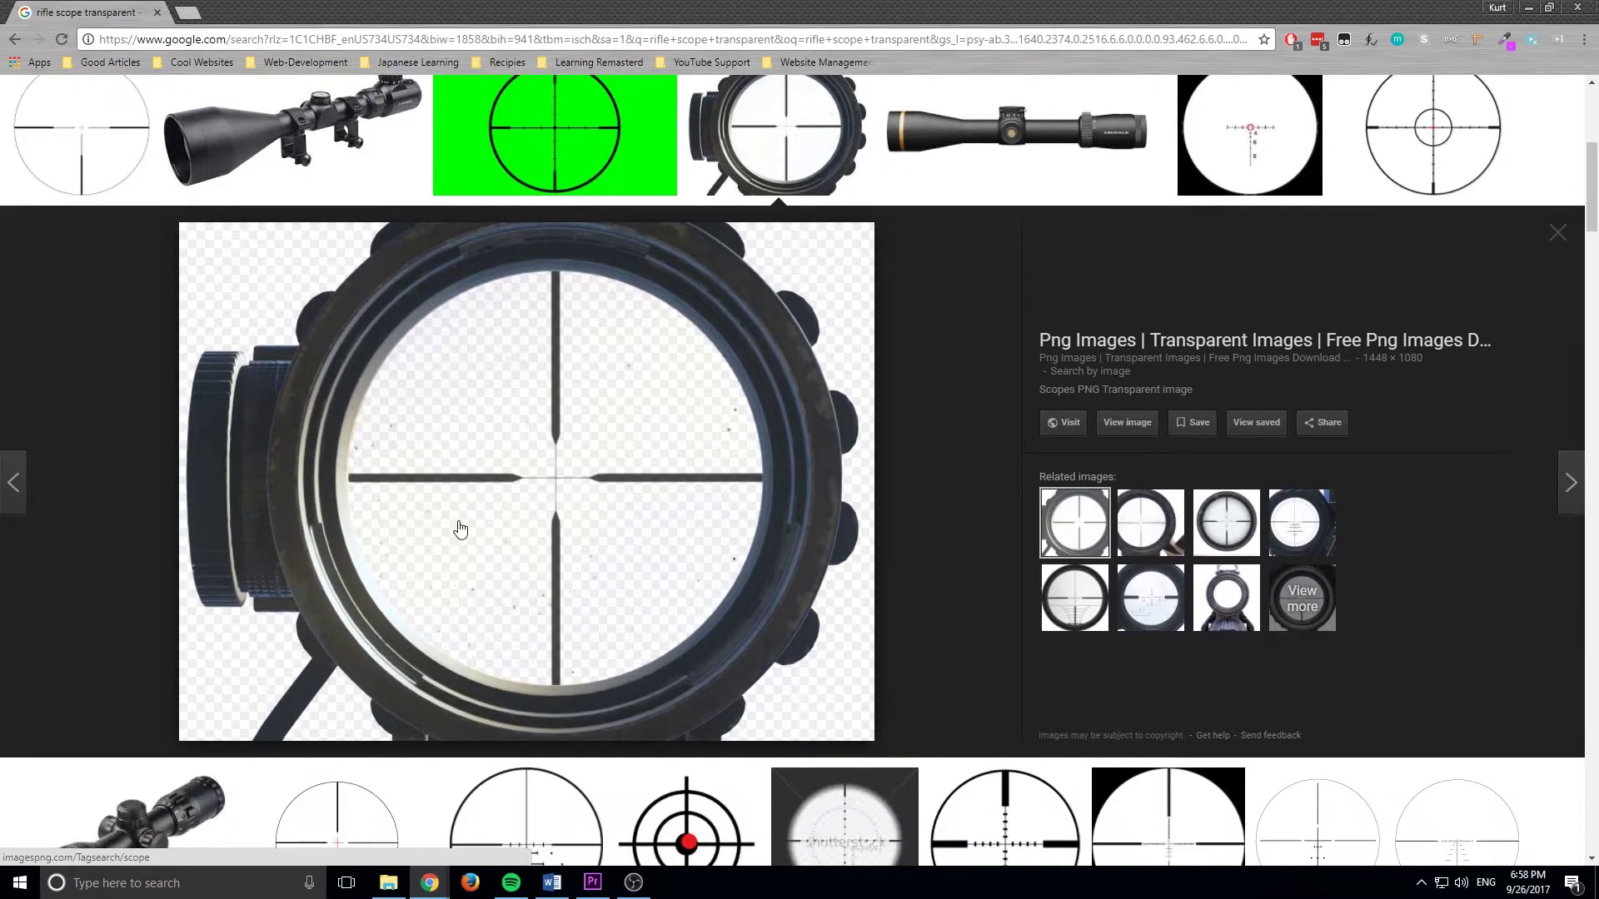
{"action": "scroll", "coordinate": [435, 502], "scroll_direction": "up", "scroll_amount": 2}
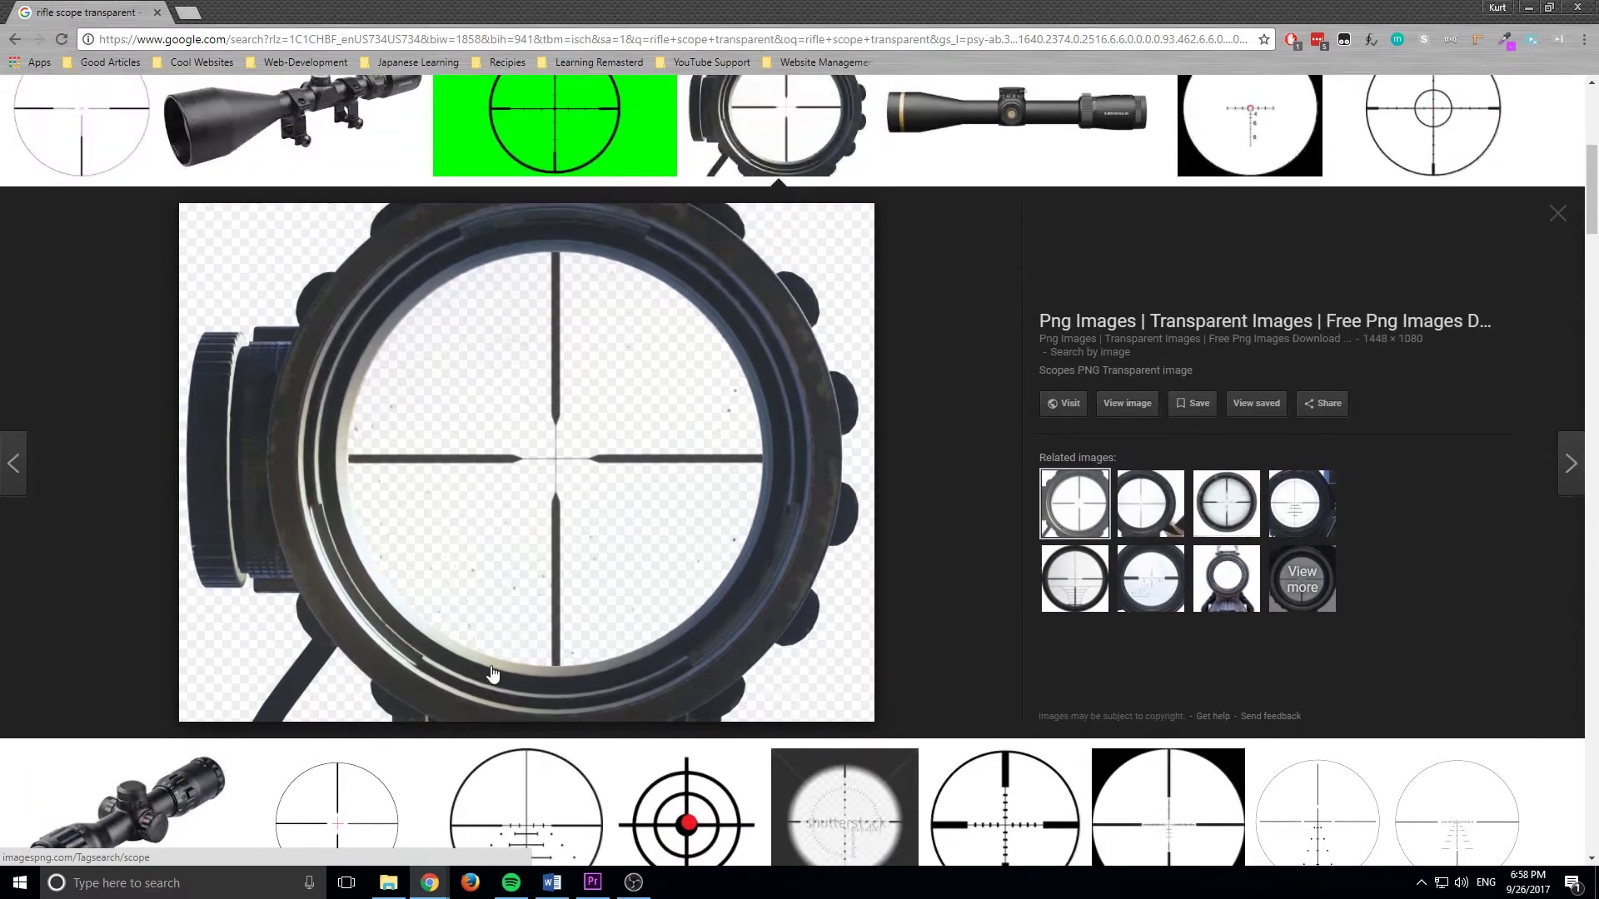
{"action": "scroll", "coordinate": [533, 583], "scroll_direction": "down", "scroll_amount": 2}
{"action": "scroll", "coordinate": [490, 561], "scroll_direction": "up", "scroll_amount": 1}
{"action": "scroll", "coordinate": [489, 518], "scroll_direction": "down", "scroll_amount": 1}
{"action": "scroll", "coordinate": [532, 640], "scroll_direction": "up", "scroll_amount": 4}
{"action": "scroll", "coordinate": [532, 640], "scroll_direction": "up", "scroll_amount": 3}
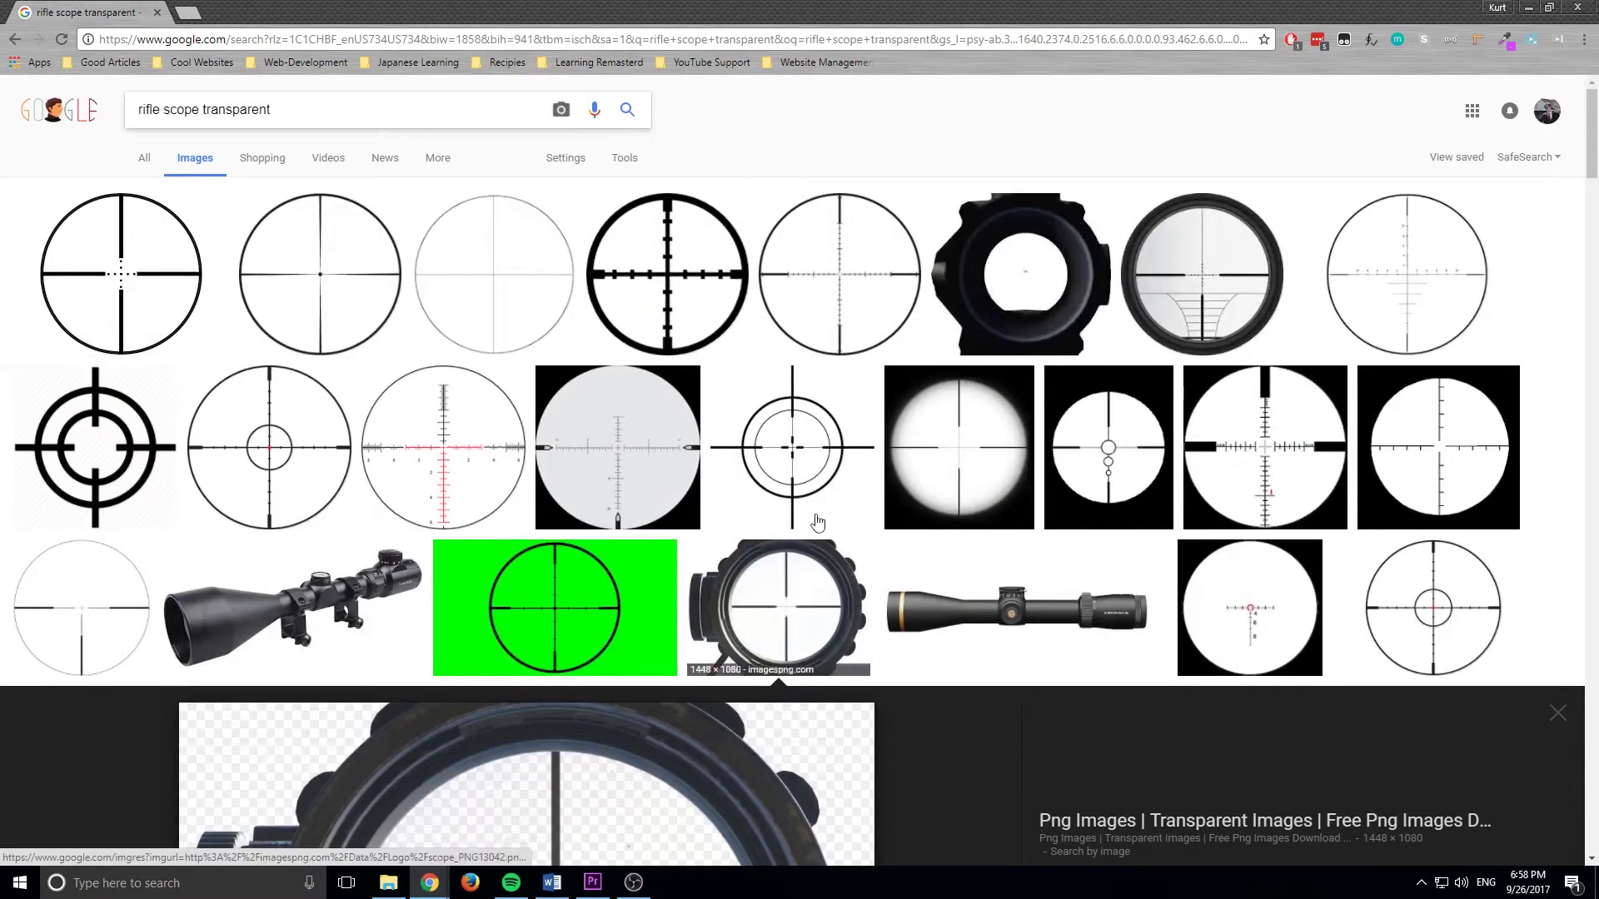
Preview the F2000_Red_Dot_MW2 sight image and save it to the Desktop
{"action": "left_click", "coordinate": [1069, 307]}
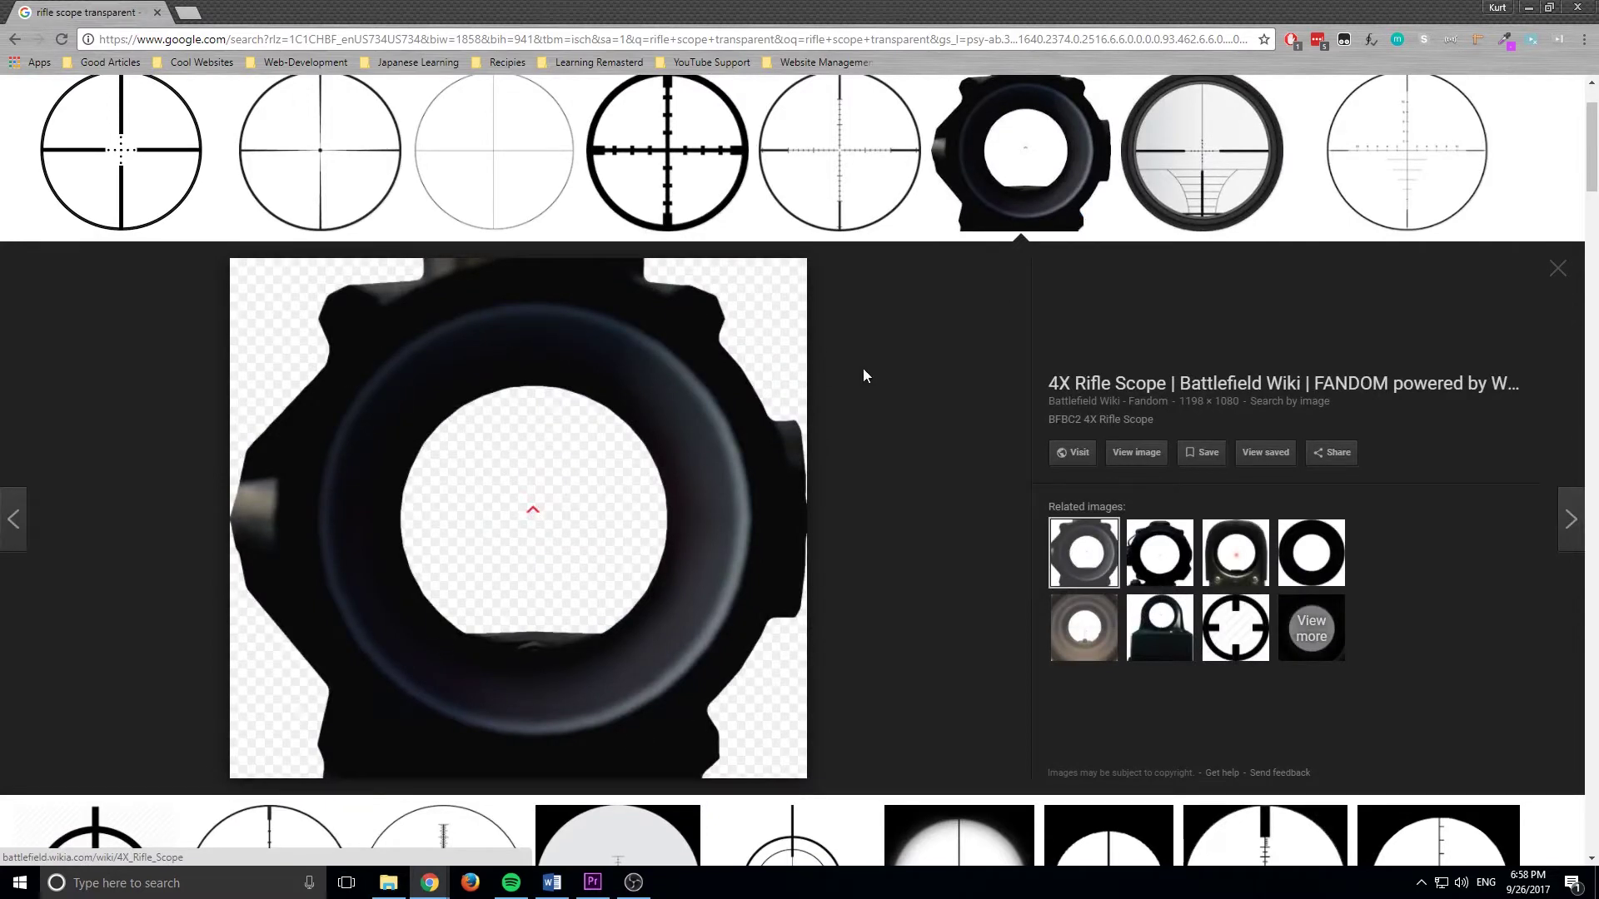
{"action": "scroll", "coordinate": [950, 602], "scroll_direction": "down", "scroll_amount": 1}
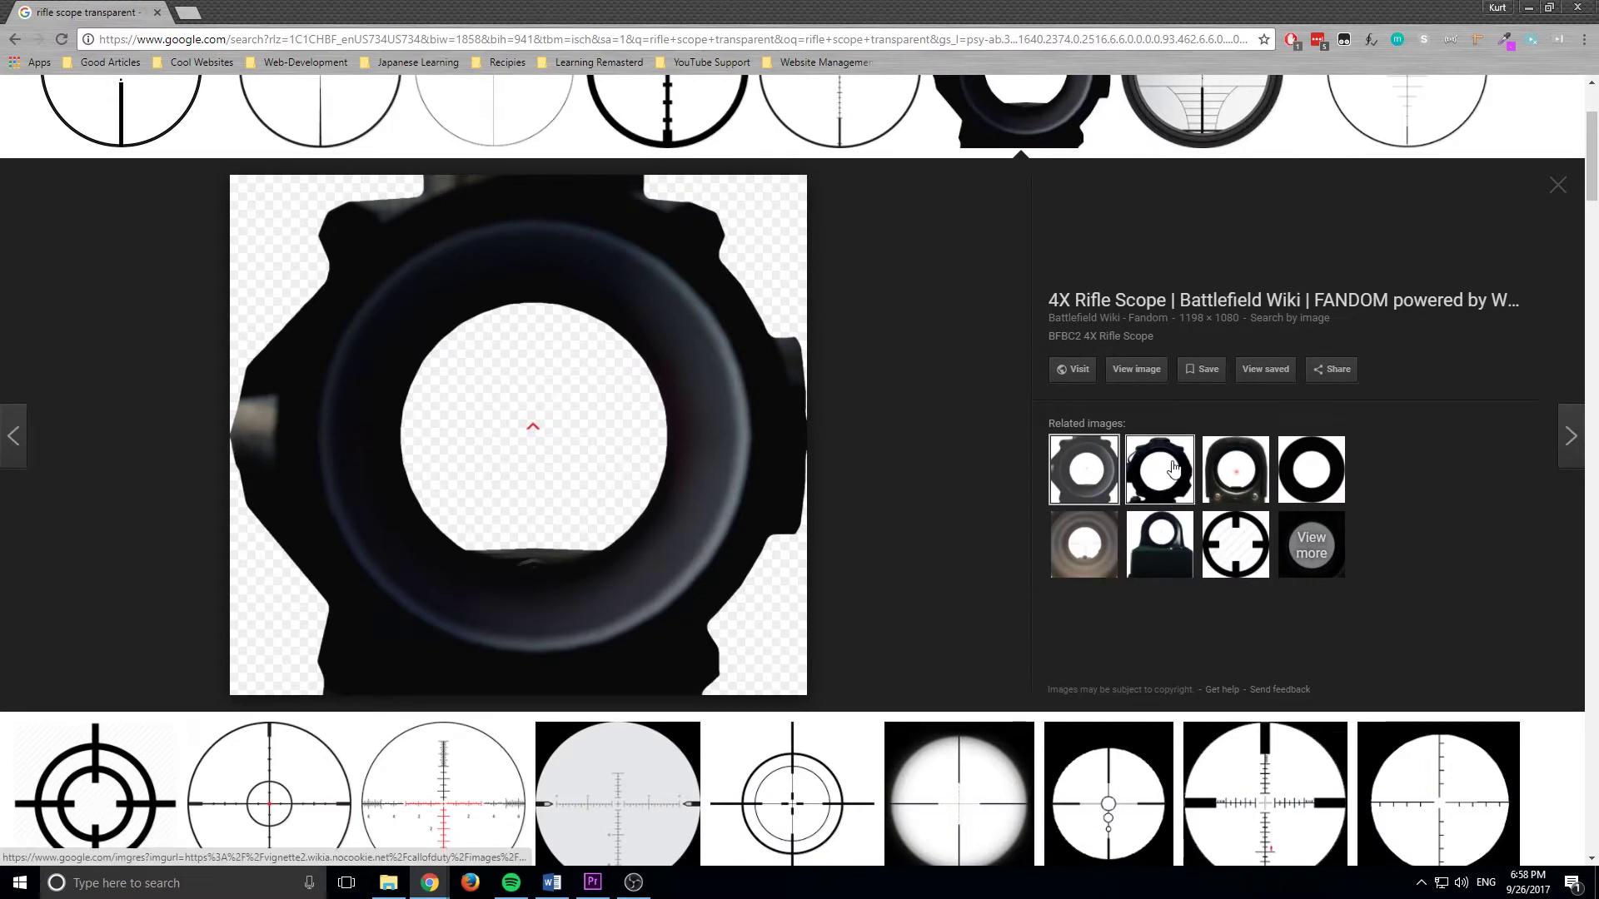
{"action": "left_click", "coordinate": [1191, 482]}
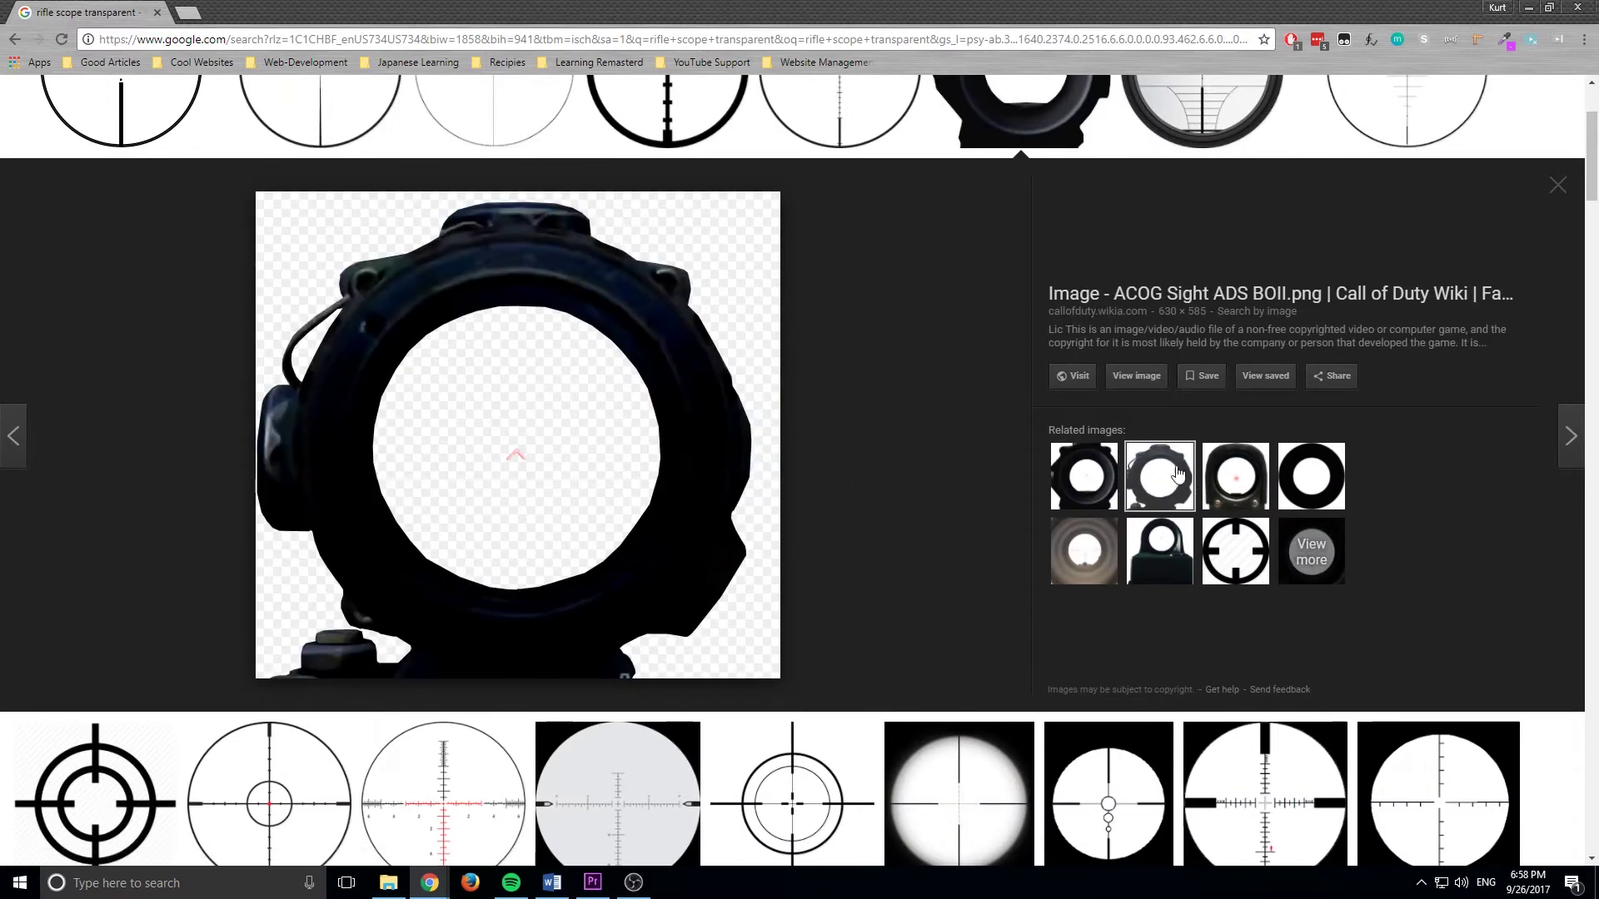
{"action": "left_click", "coordinate": [1222, 473]}
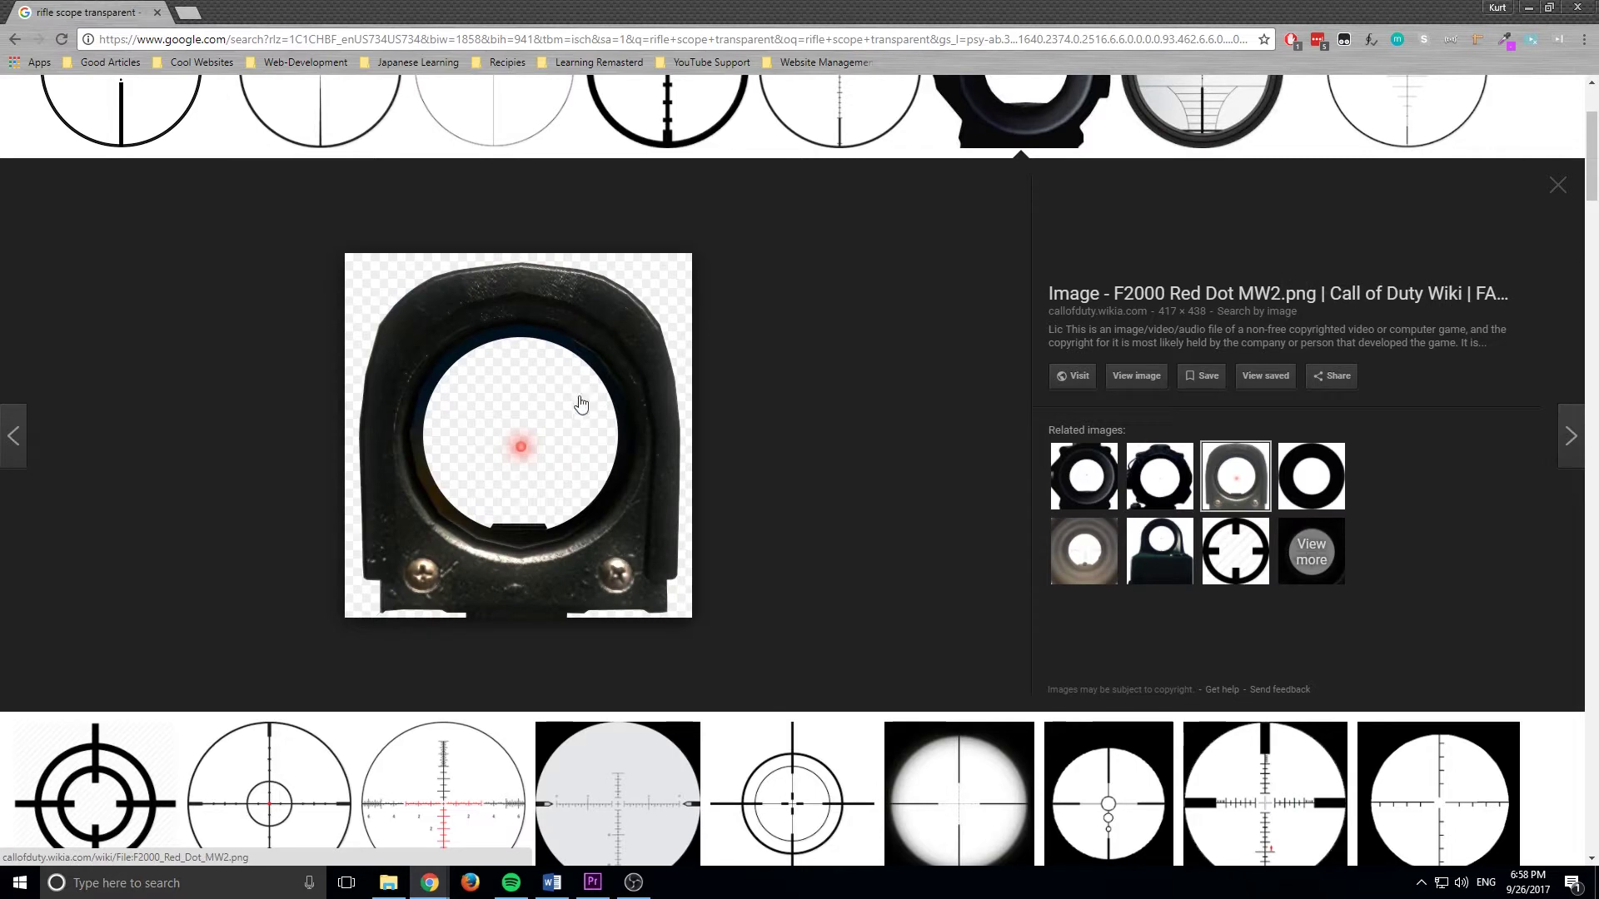
{"action": "scroll", "coordinate": [666, 433], "scroll_direction": "up", "scroll_amount": 1}
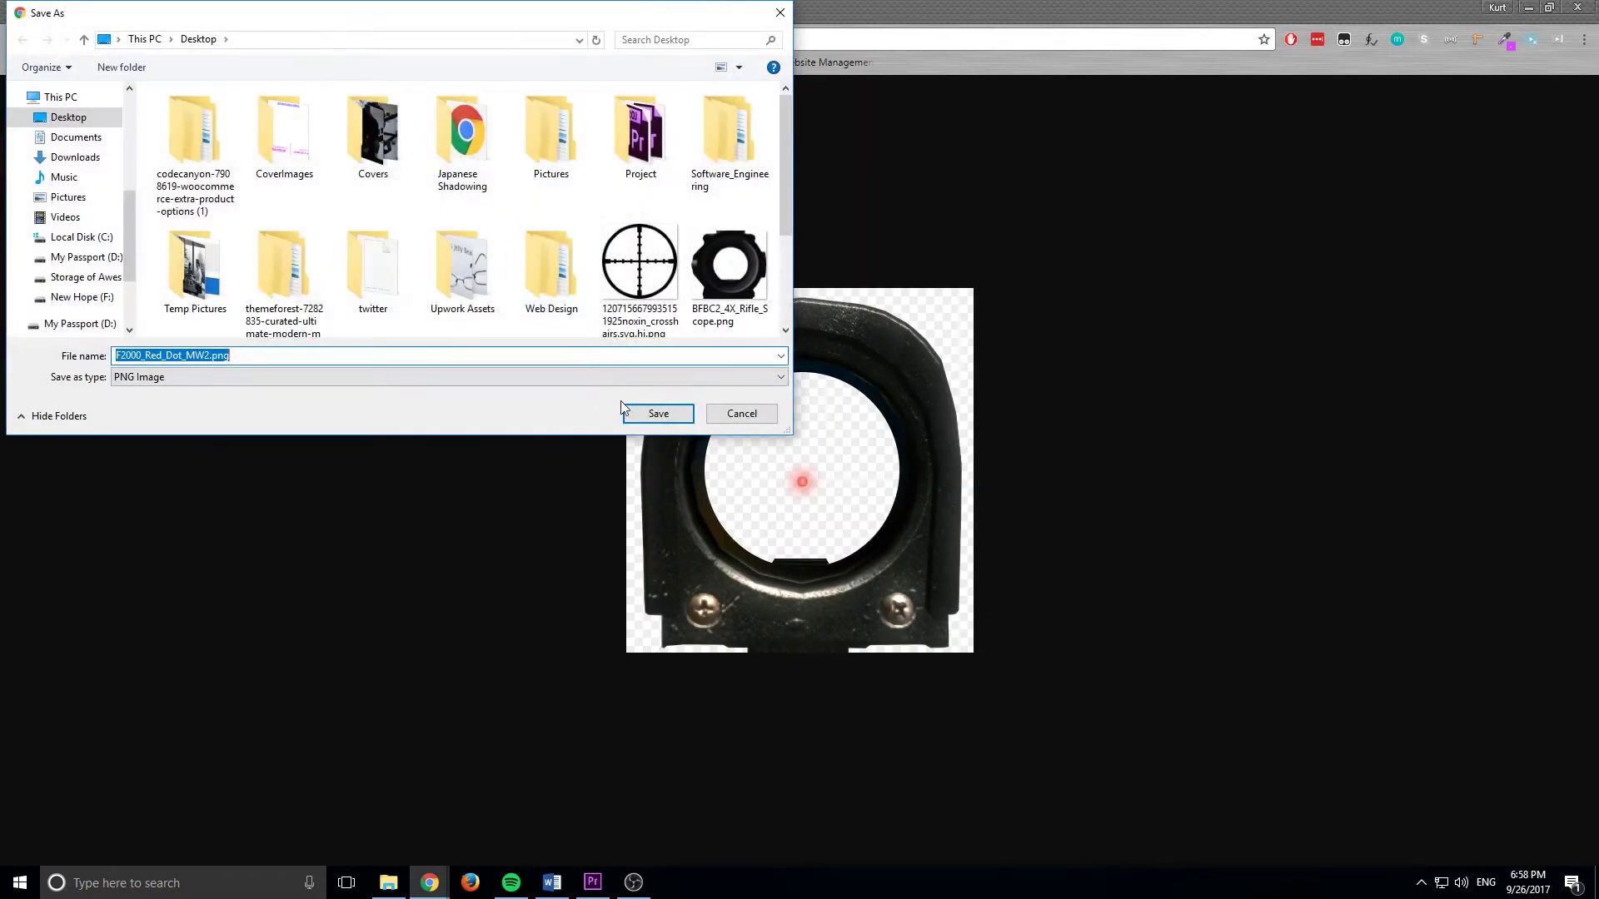
{"action": "left_click", "coordinate": [658, 411]}
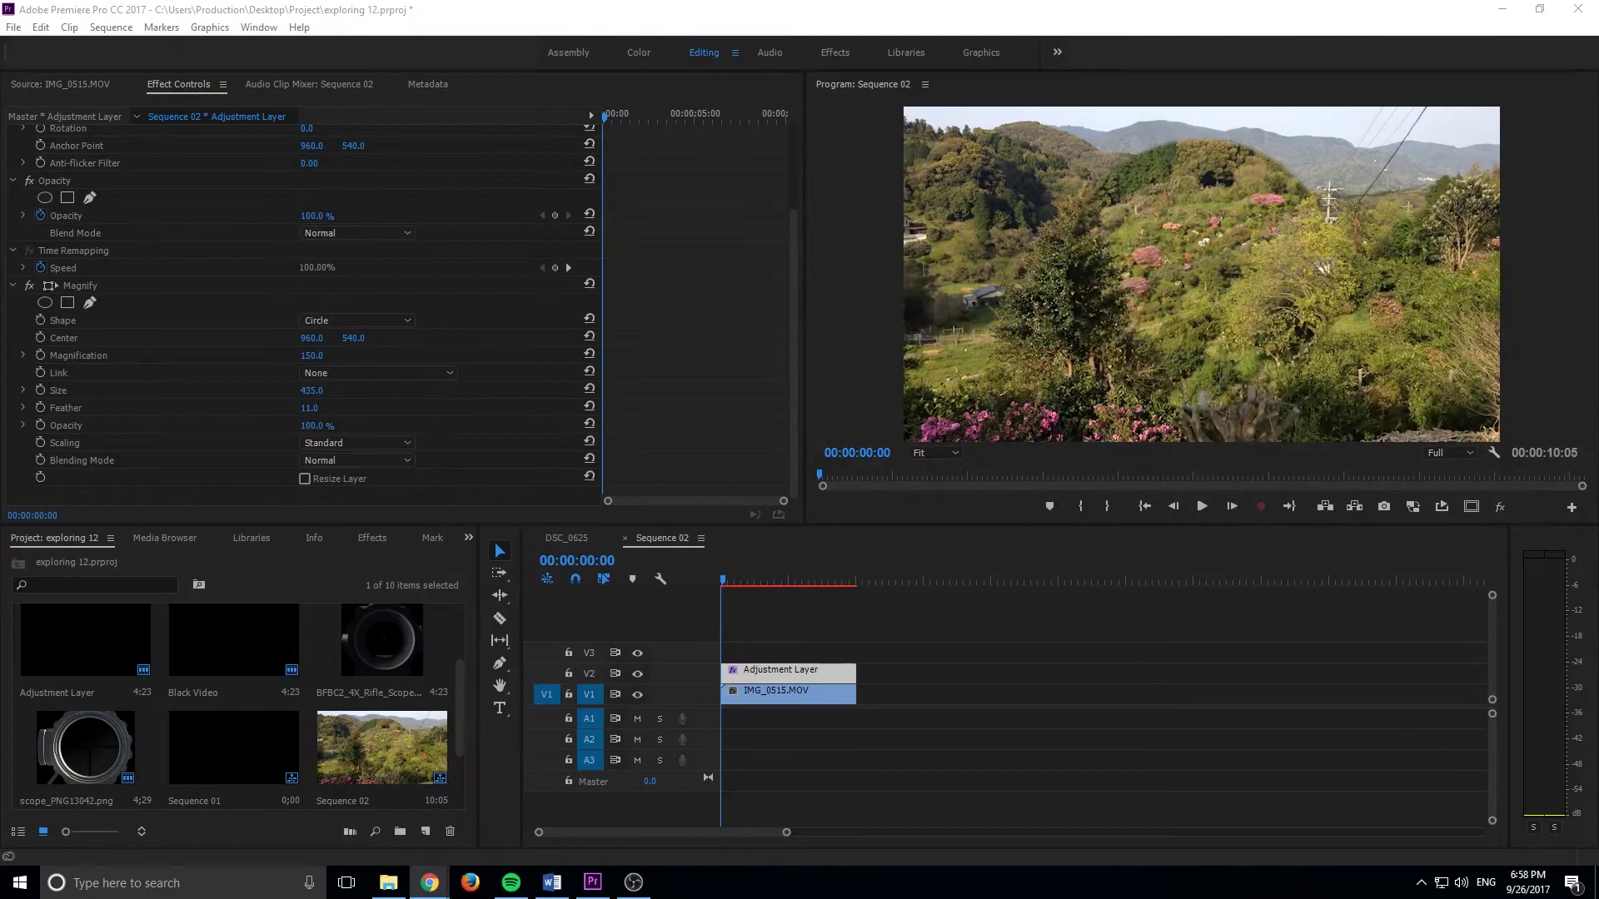
Import F2000_Red_Dot_MW2.png and place it on V3 above the Adjustment Layer
{"action": "left_click_drag", "start_coordinate": [1299, 718], "coordinate": [696, 652]}
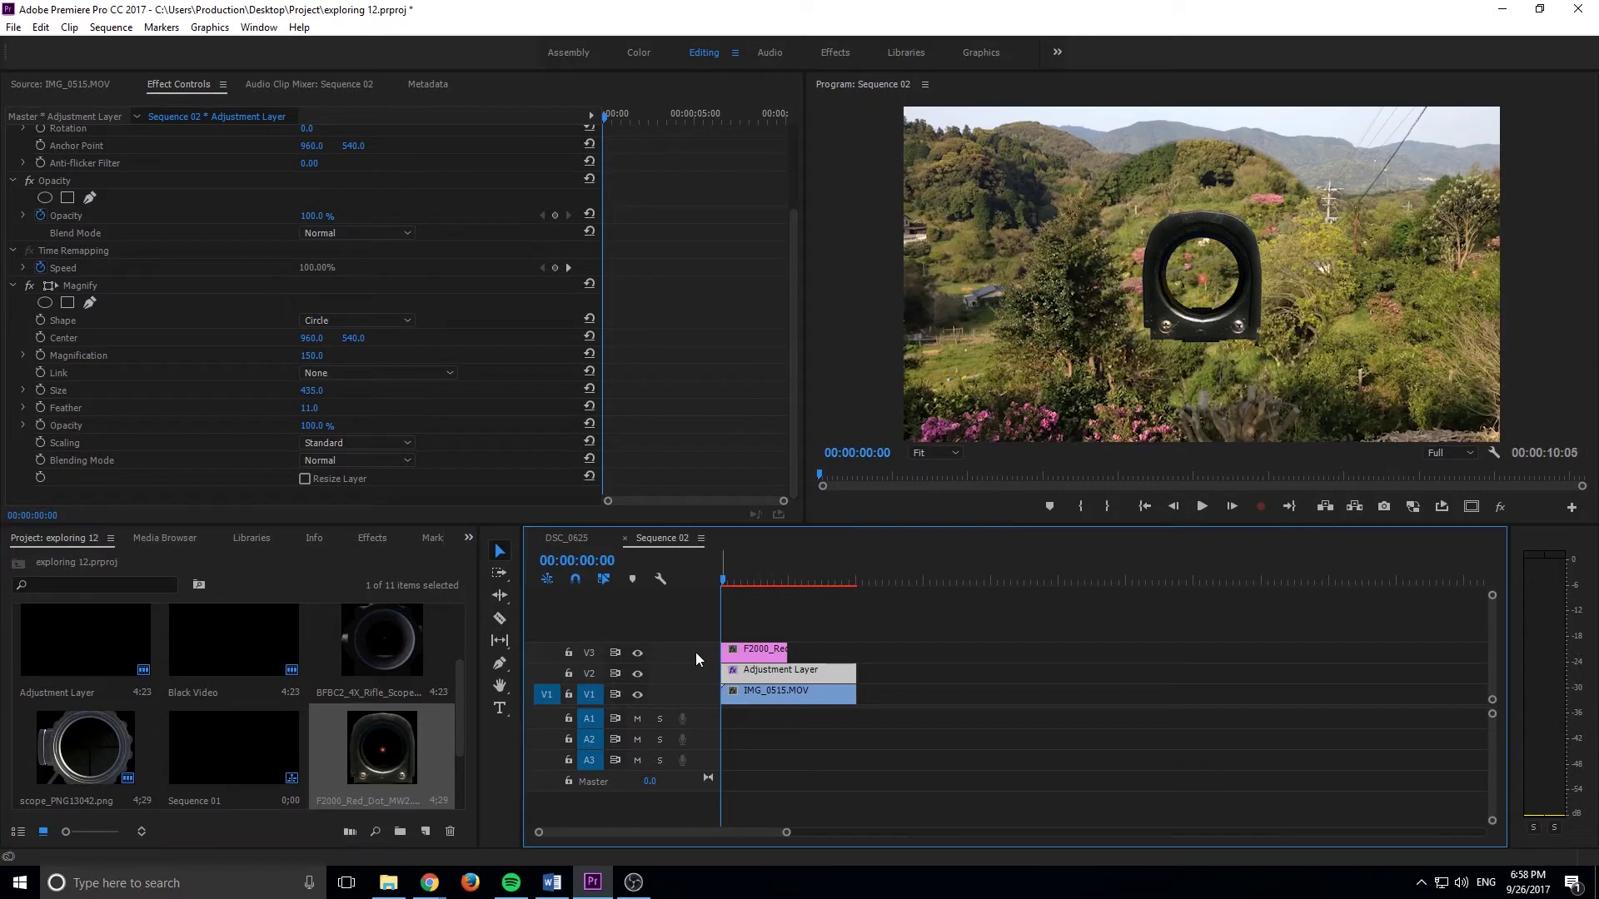
{"action": "left_click", "coordinate": [757, 649]}
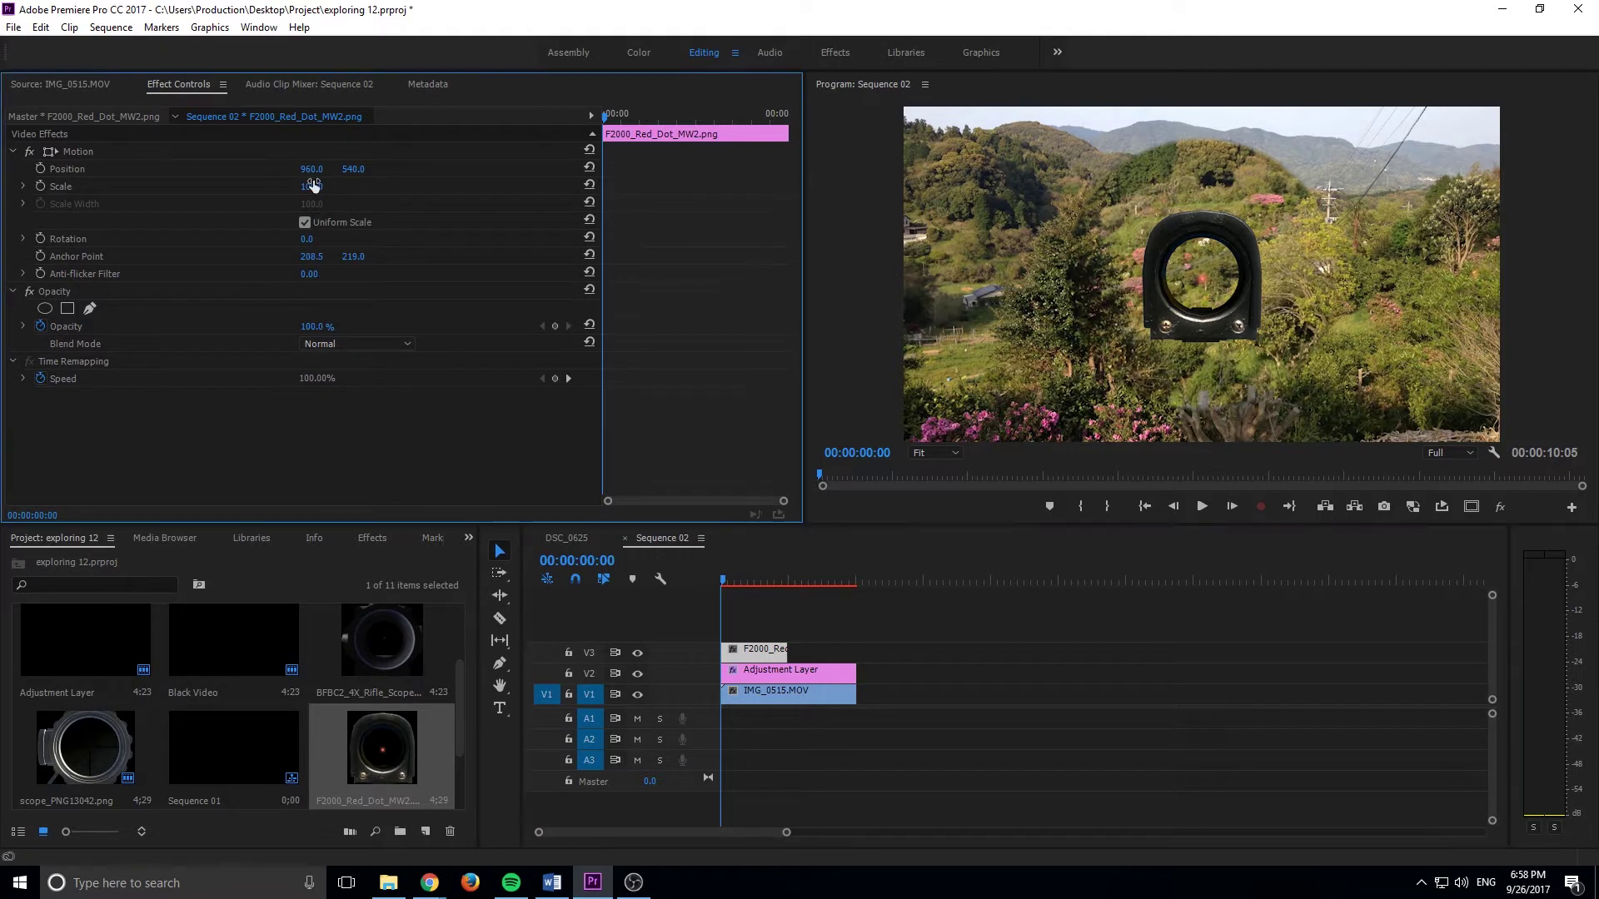
Scale the red-dot overlay to 296 and stretch it to the landscape clip's full length
{"action": "left_click_drag", "start_coordinate": [311, 186], "coordinate": [474, 186]}
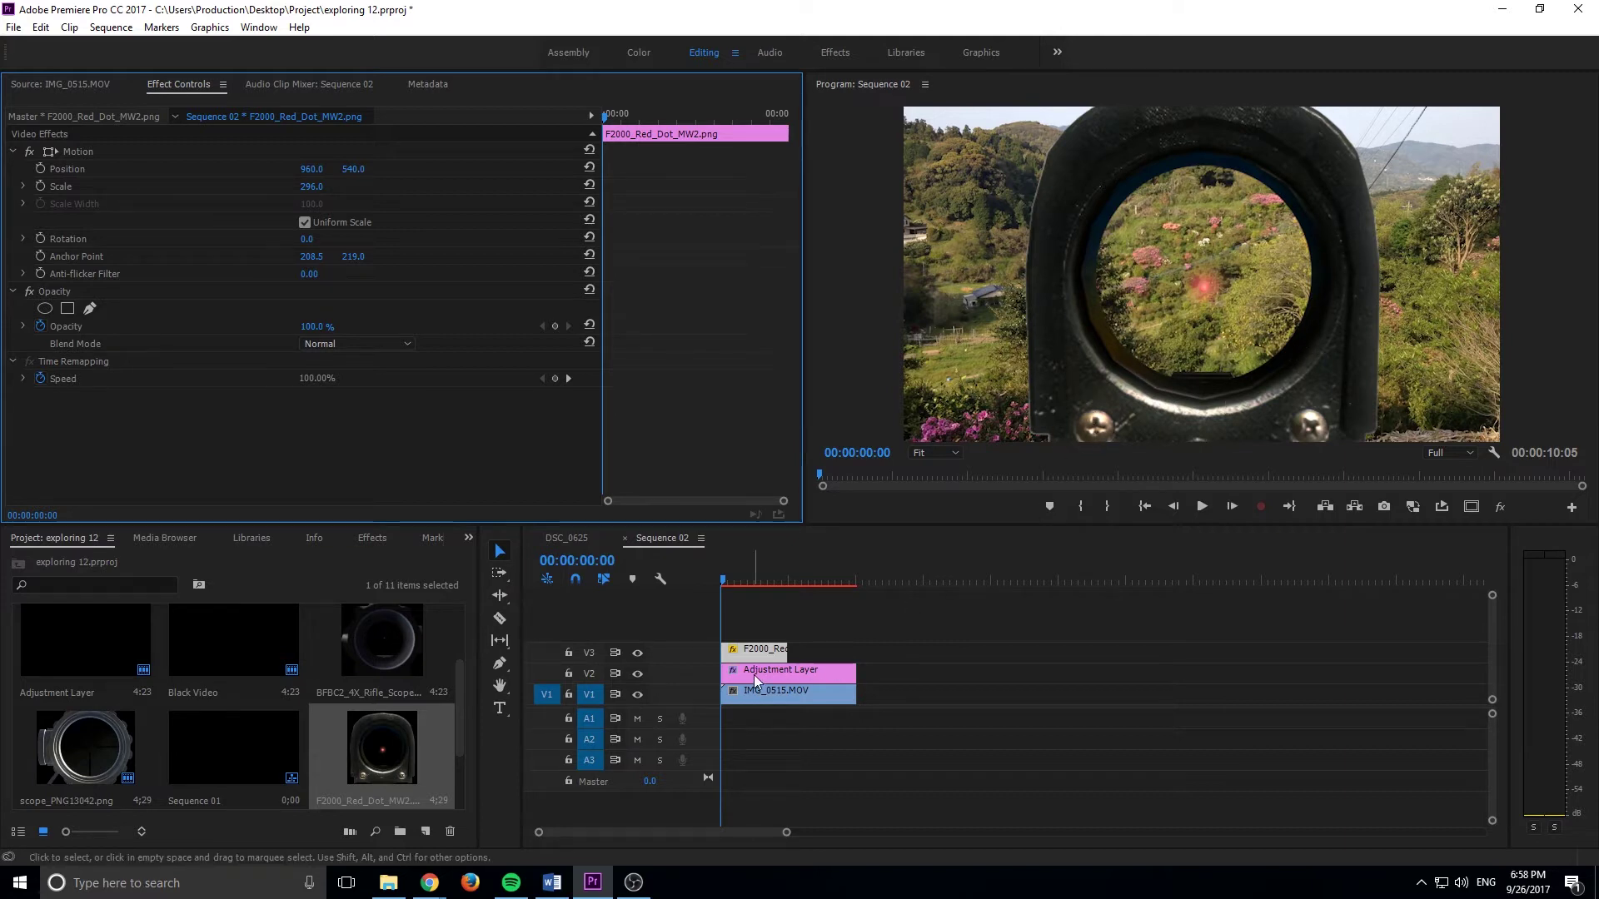
{"action": "left_click", "coordinate": [745, 581]}
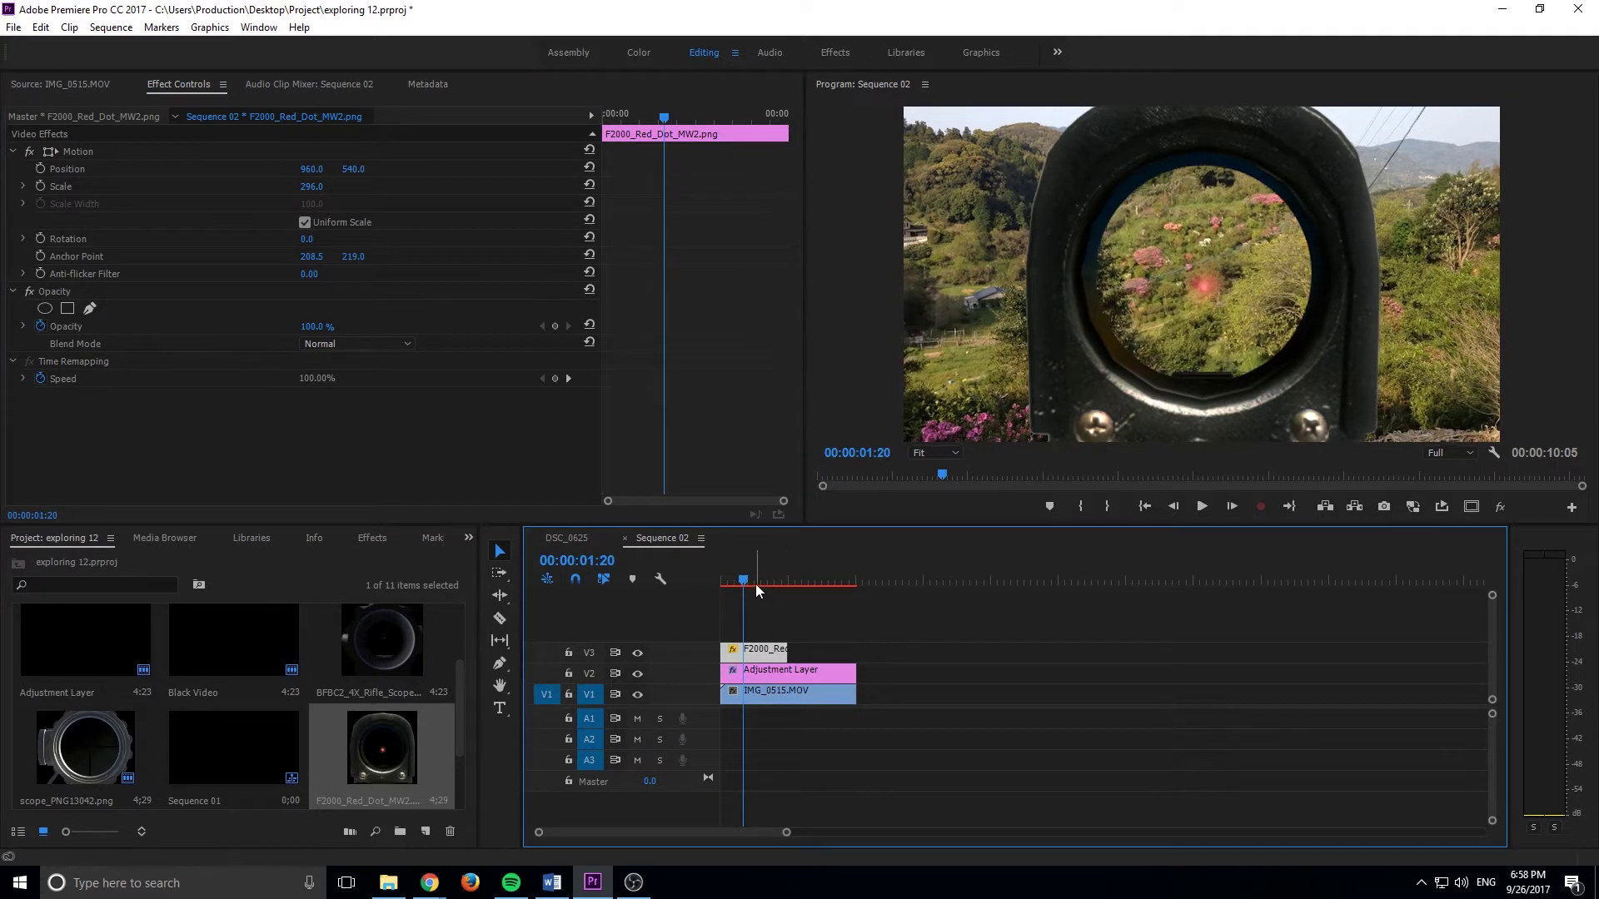
{"action": "key", "text": "Home"}
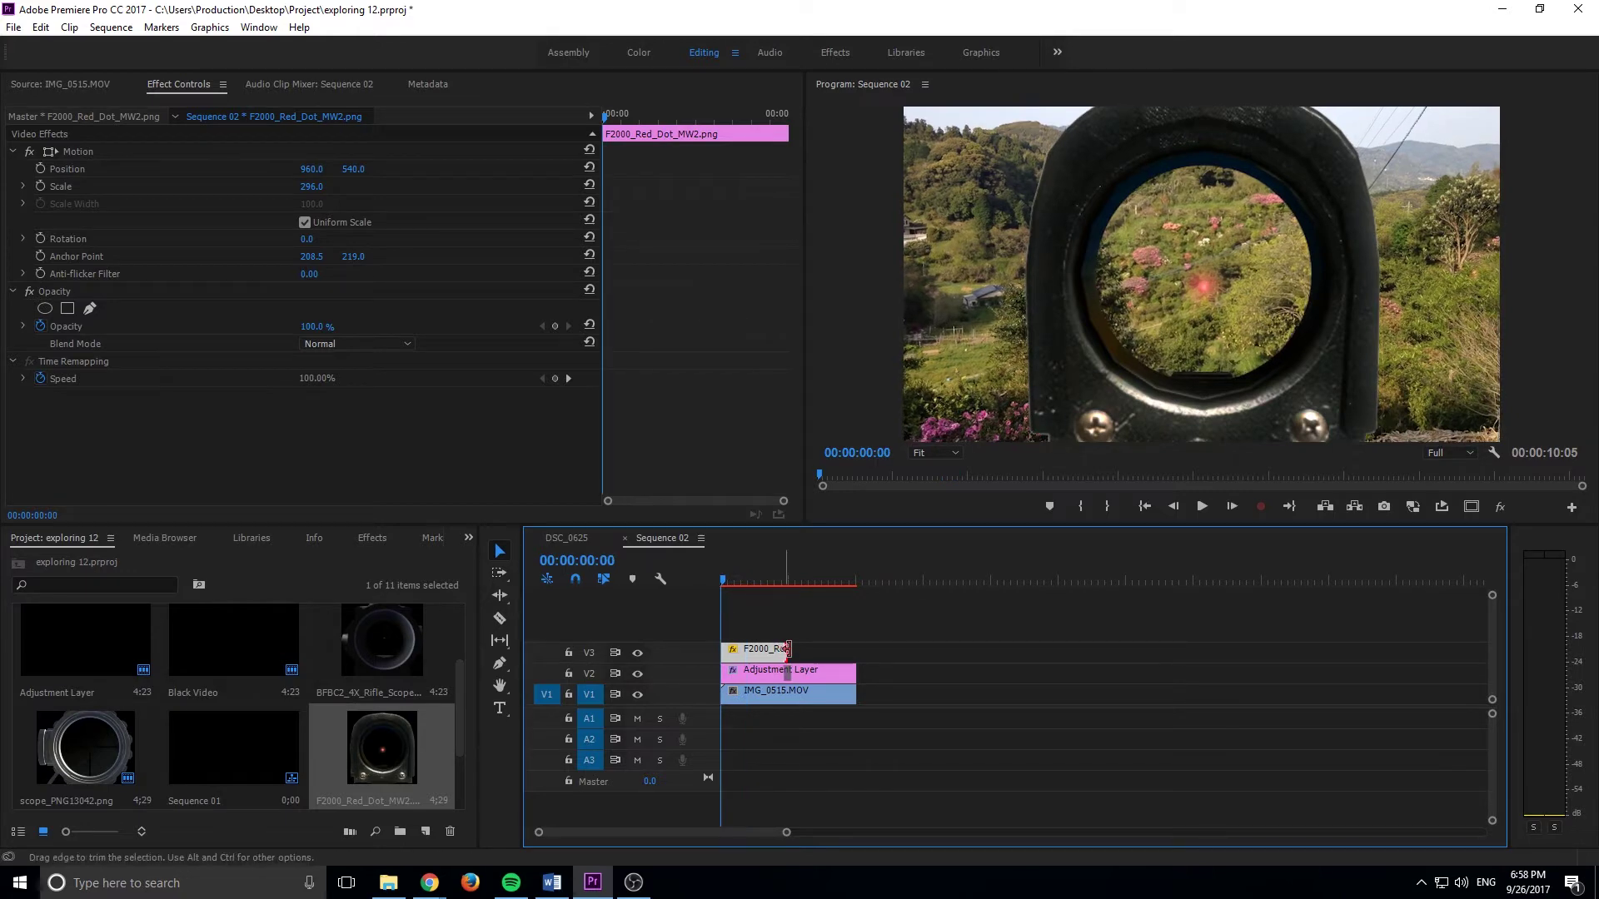
{"action": "left_click_drag", "start_coordinate": [785, 649], "coordinate": [855, 652]}
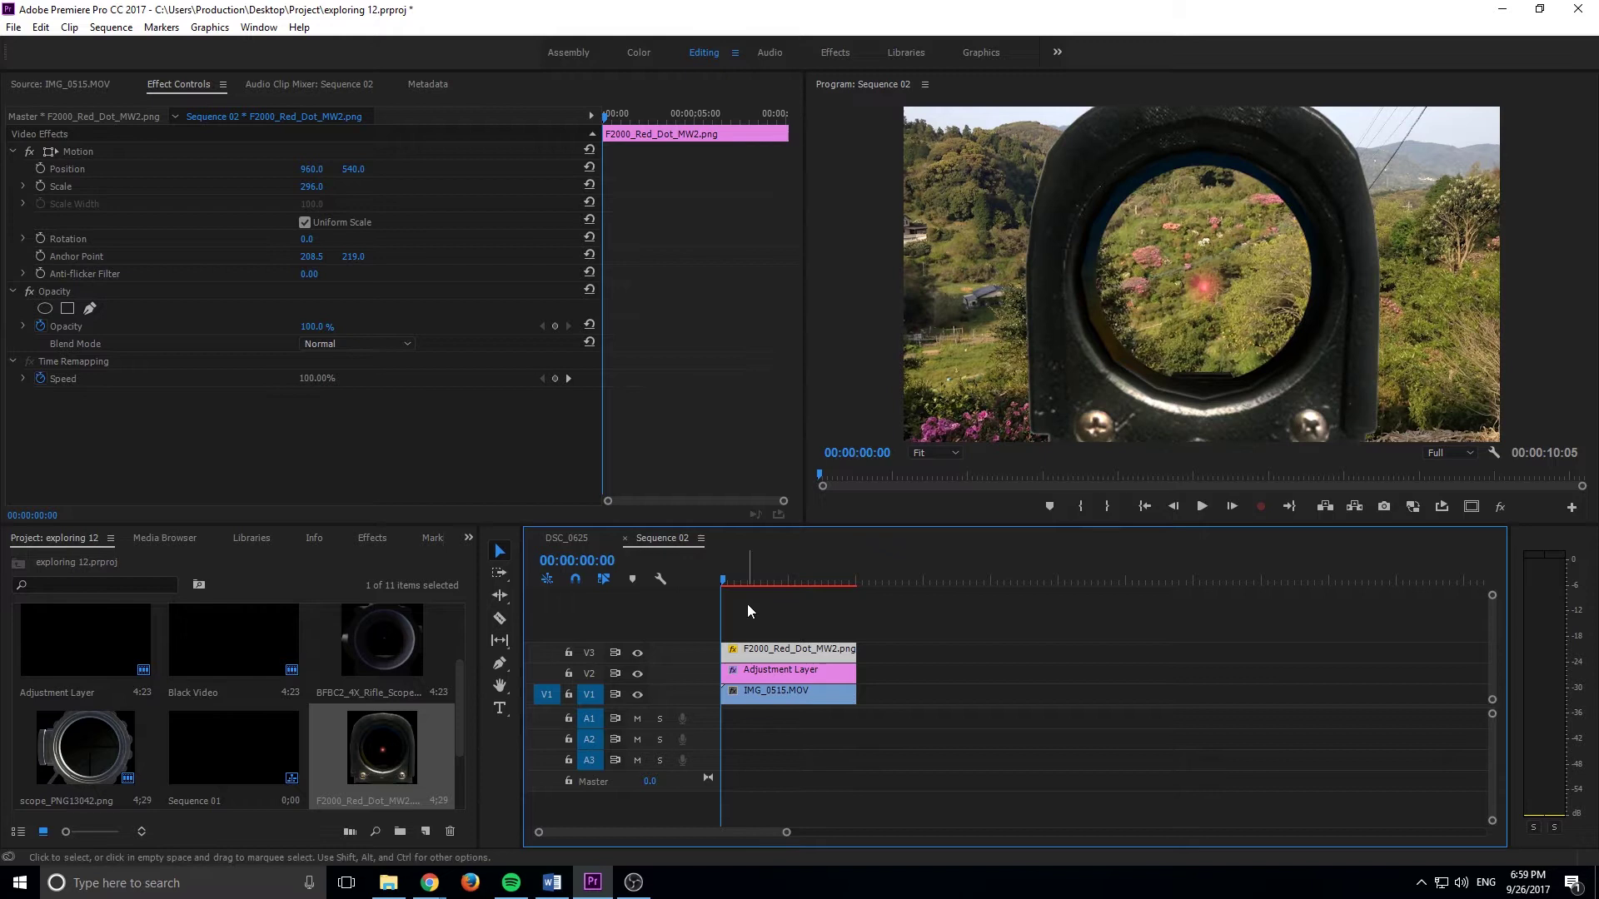
Raise the Adjustment Layer's Magnify Magnification above its original 150
{"action": "left_click", "coordinate": [787, 671]}
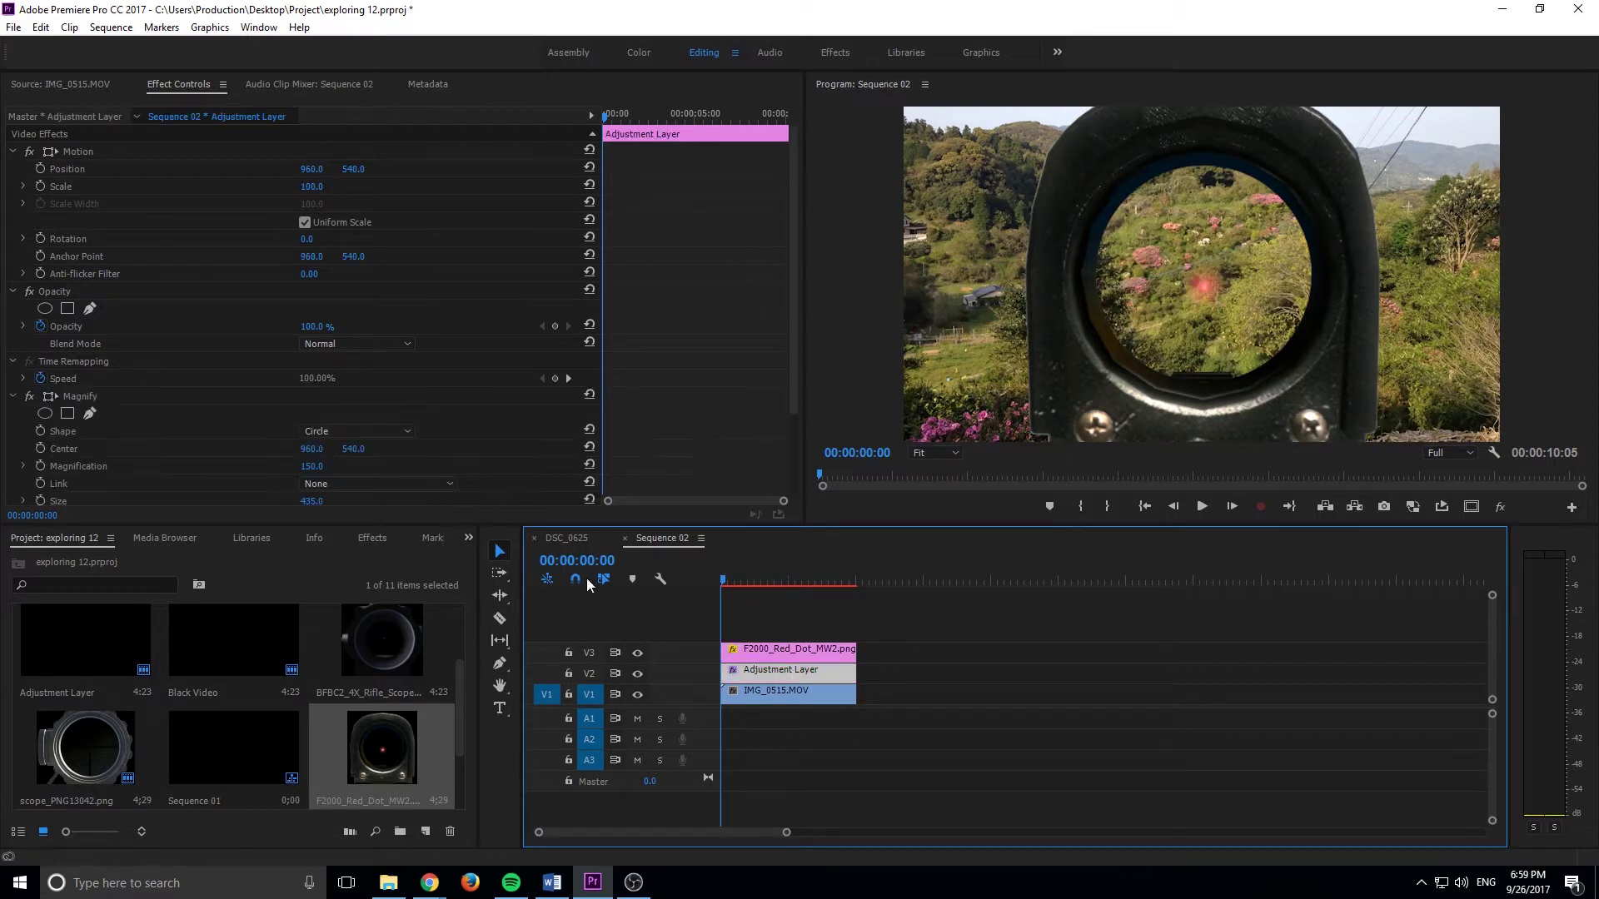
{"action": "scroll", "coordinate": [442, 391], "scroll_direction": "down", "scroll_amount": 2}
{"action": "scroll", "coordinate": [442, 392], "scroll_direction": "down", "scroll_amount": 1}
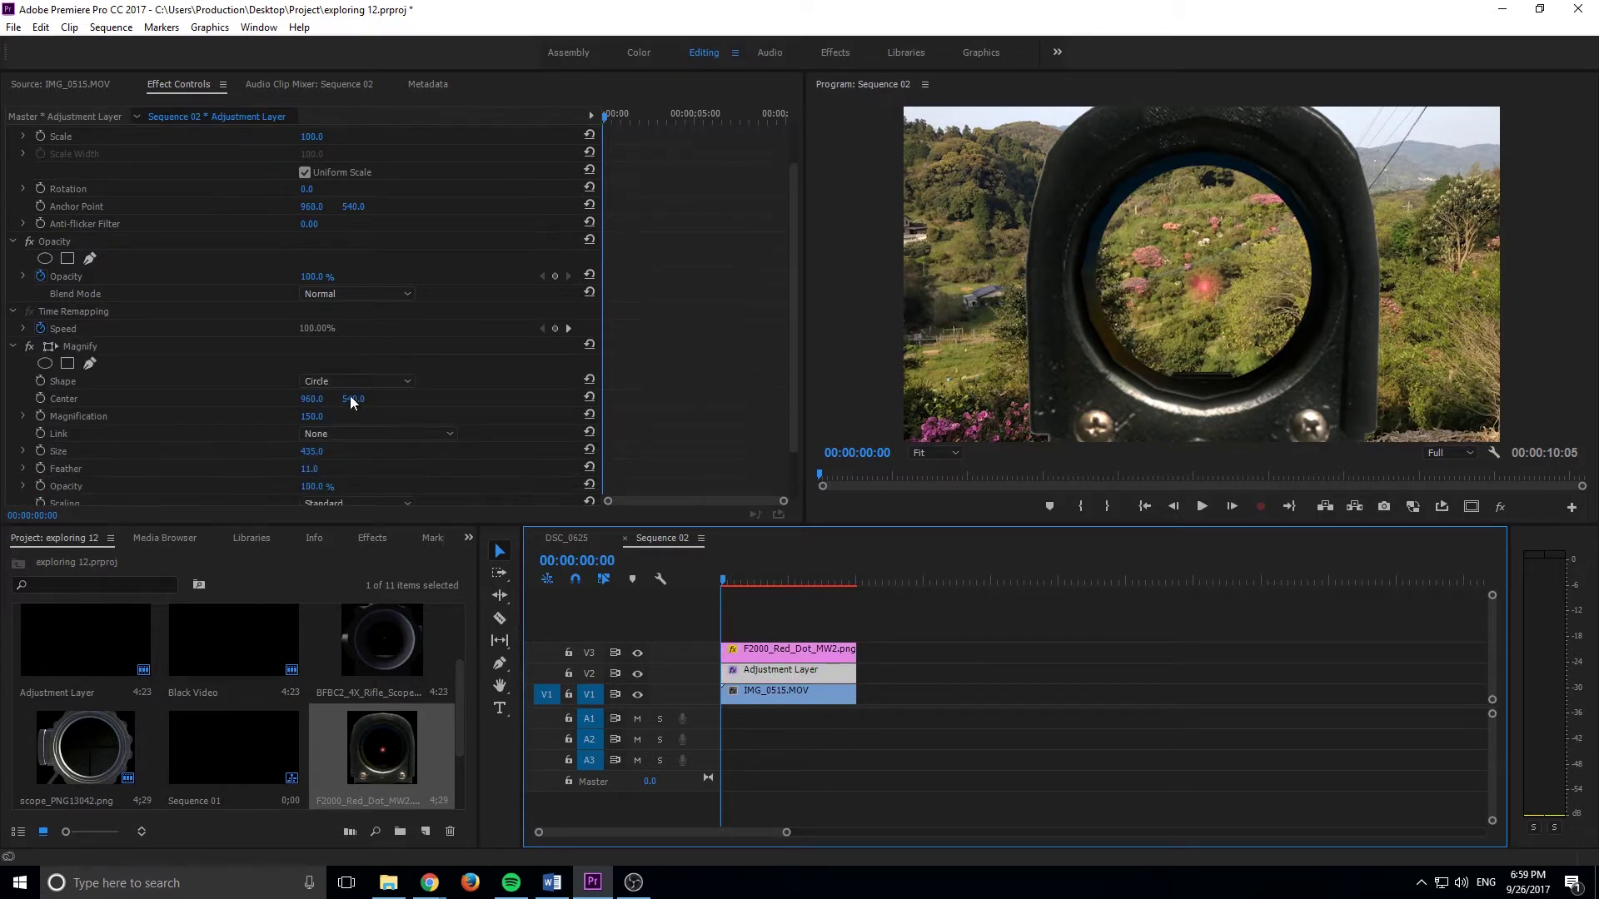
{"action": "left_click_drag", "start_coordinate": [321, 416], "coordinate": [362, 416]}
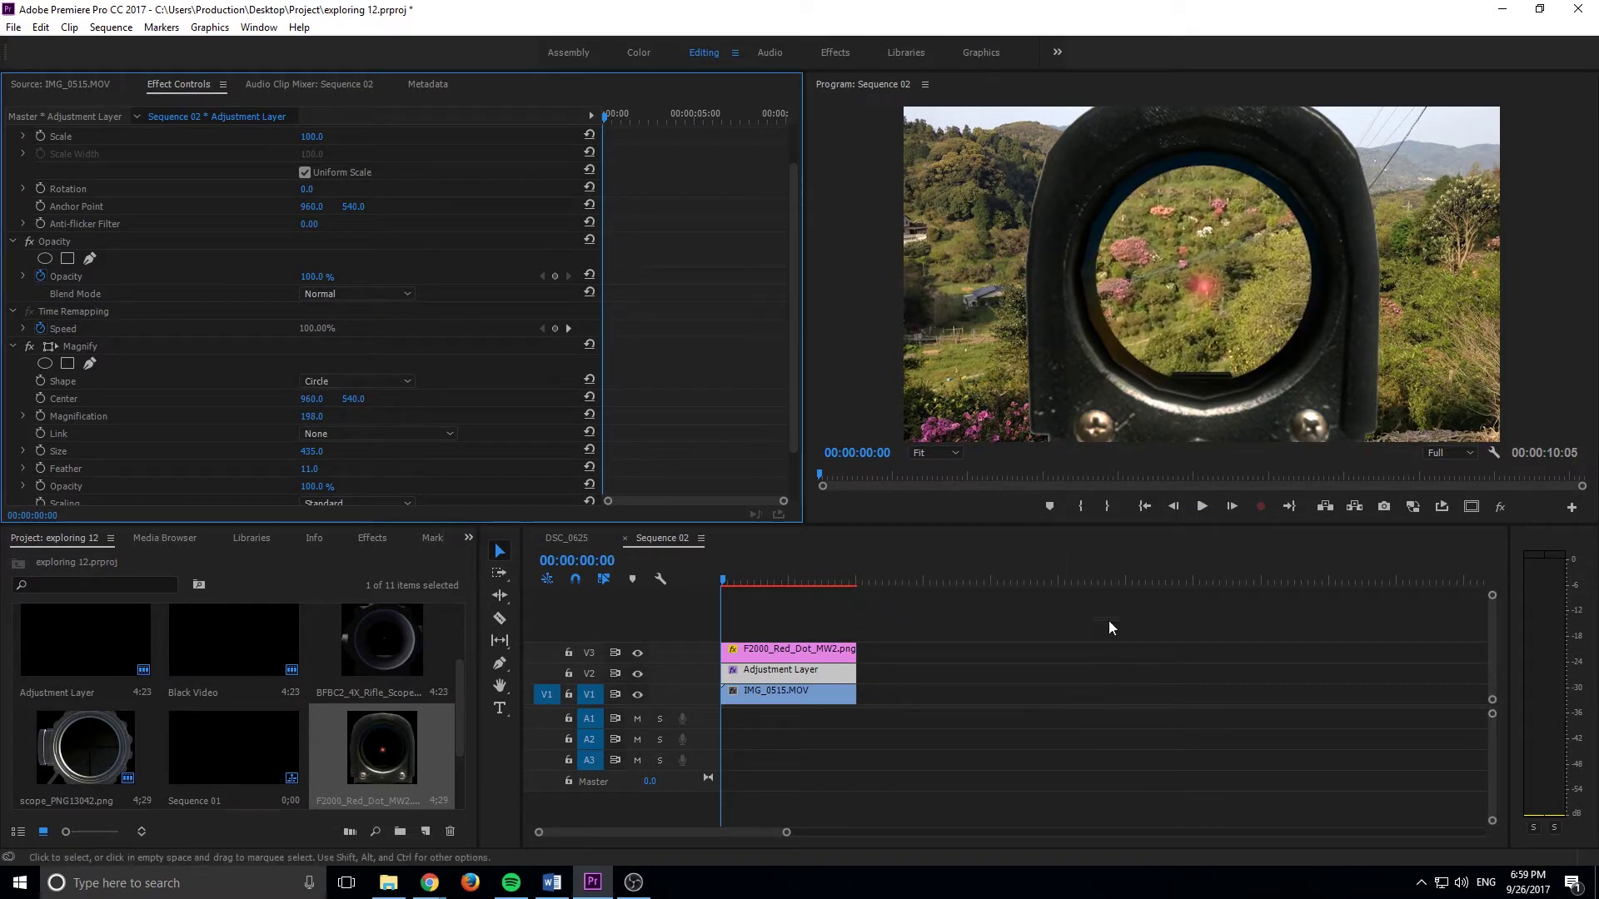
{"action": "left_click_drag", "start_coordinate": [319, 416], "coordinate": [288, 417]}
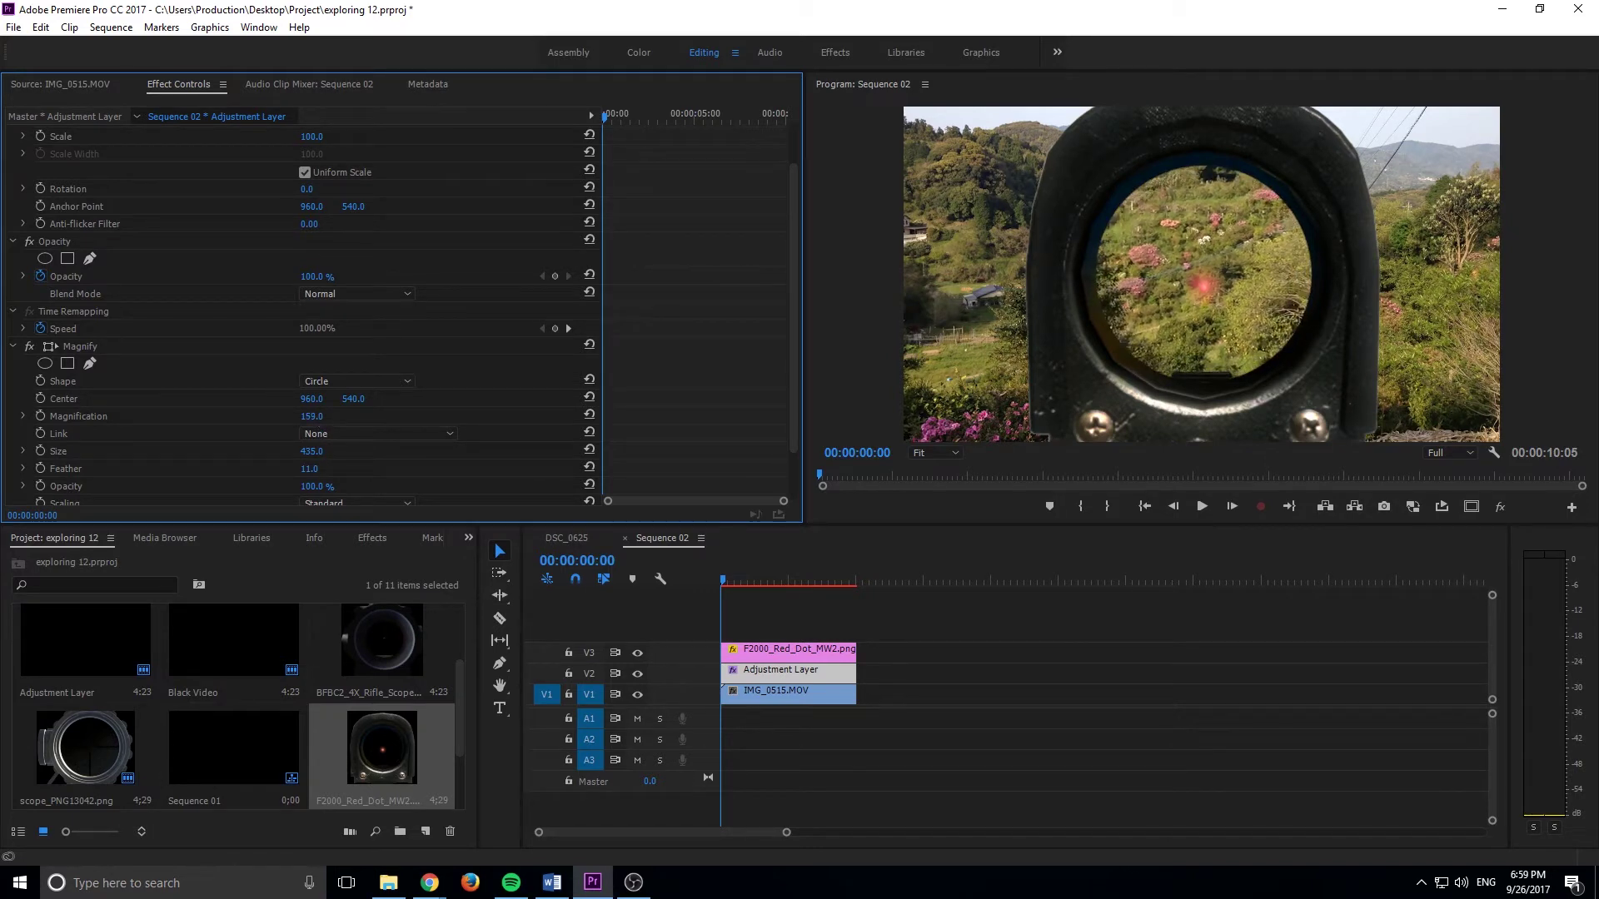
Scale IMG_0515.MOV to about 153, move it to 1460, 540, and keyframe Position at 00:00:00:00
{"action": "left_click", "coordinate": [791, 690]}
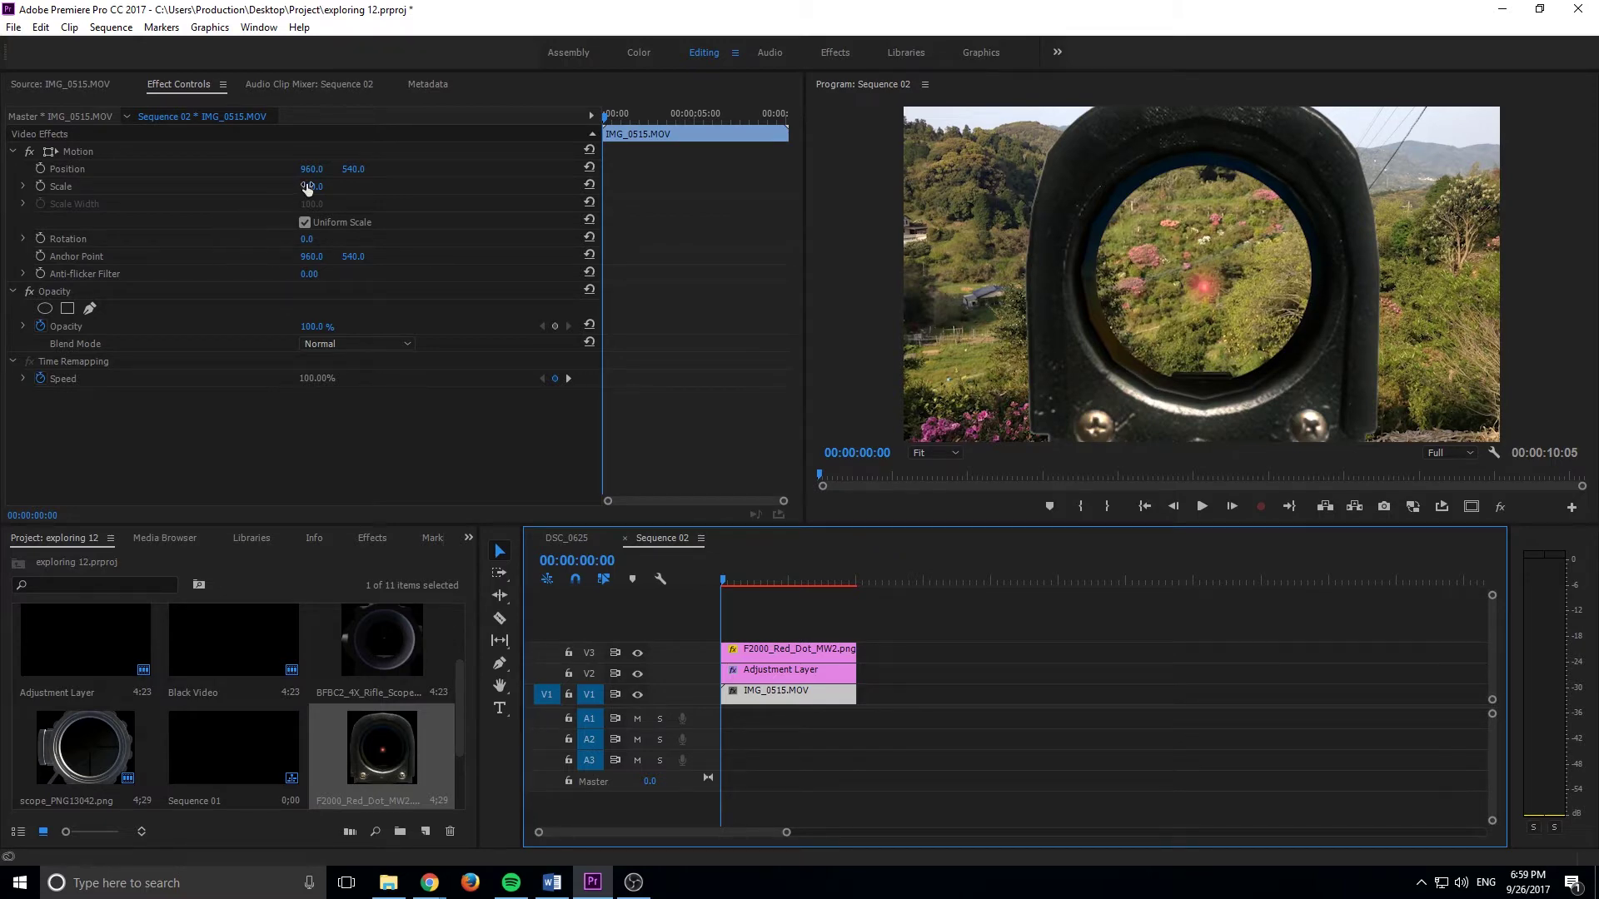
{"action": "left_click_drag", "start_coordinate": [306, 186], "coordinate": [350, 186]}
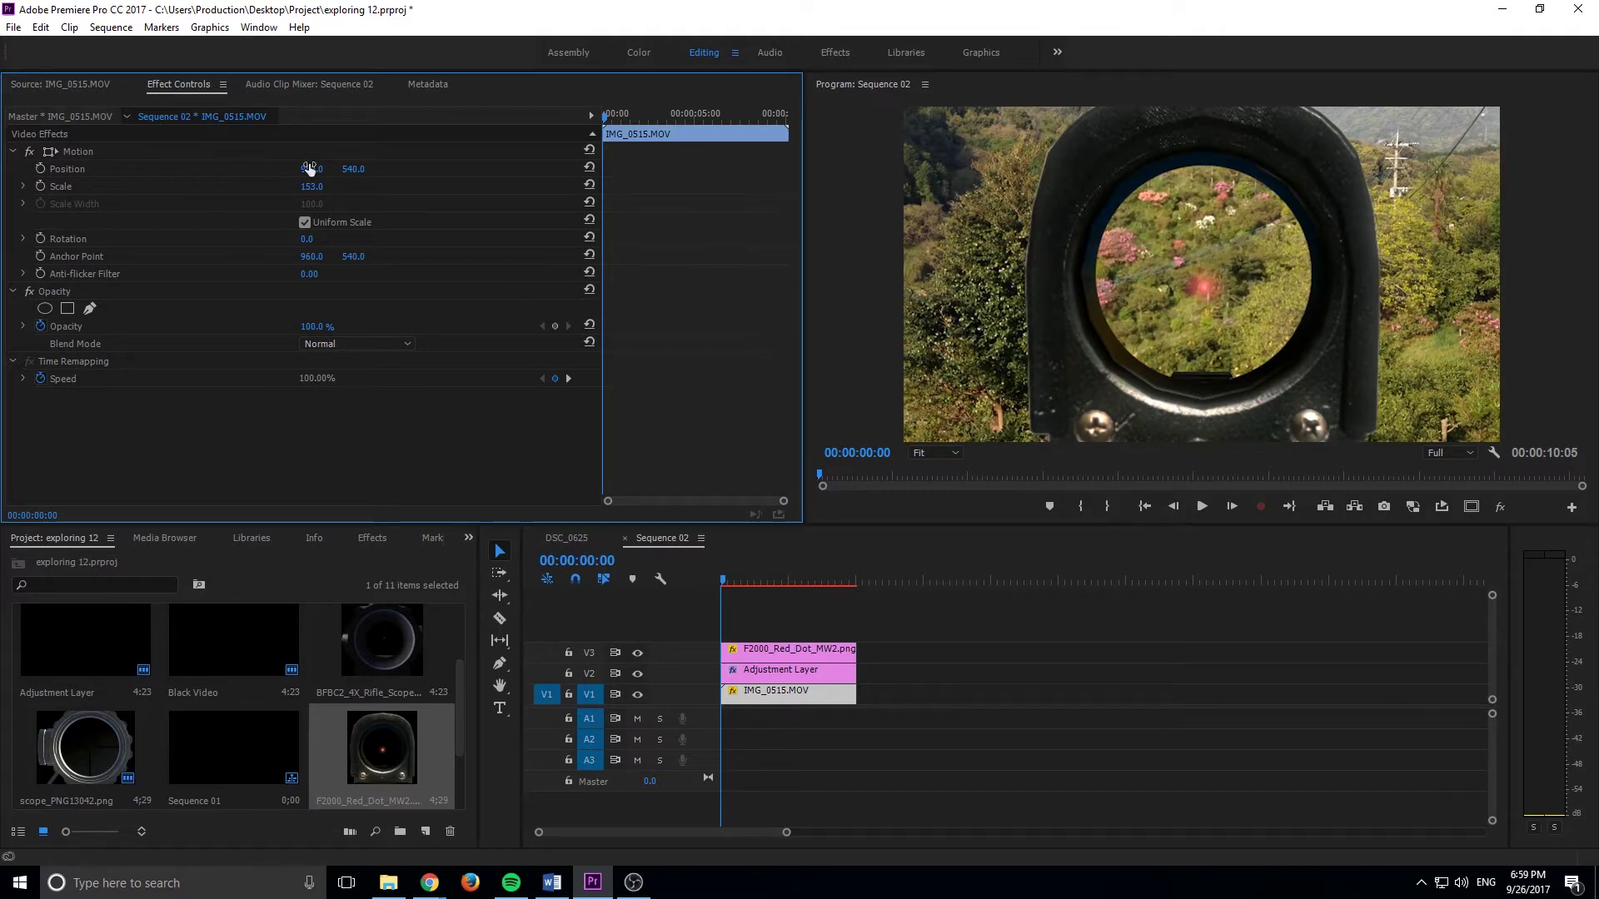
{"action": "left_click_drag", "start_coordinate": [309, 170], "coordinate": [725, 169]}
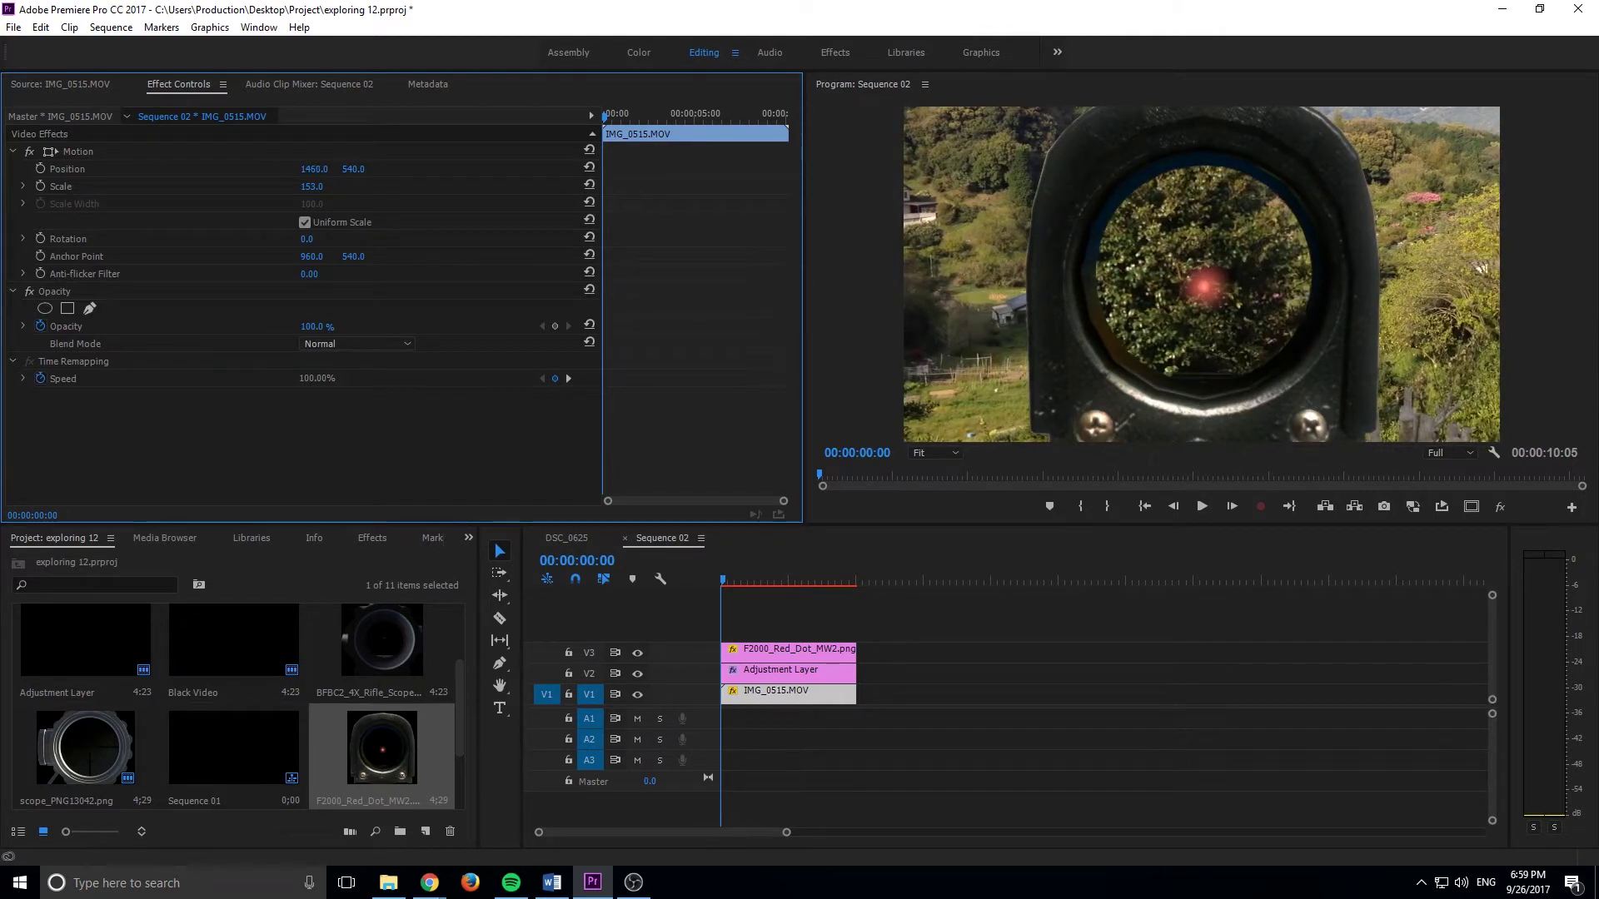
{"action": "left_click", "coordinate": [38, 168]}
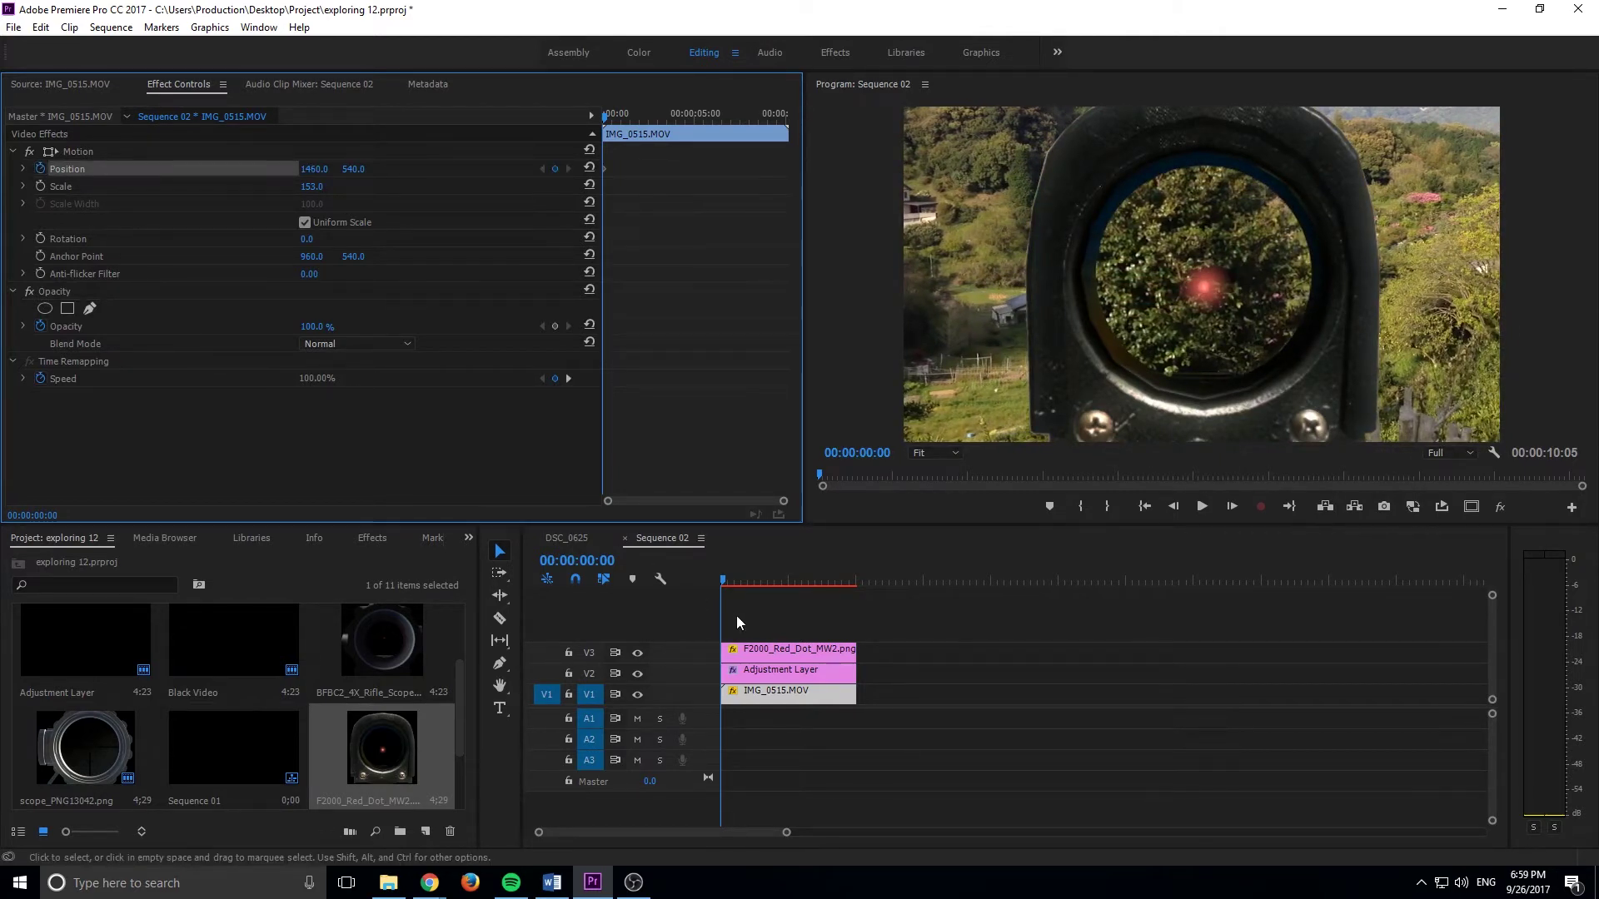
Move the playhead to 00:00:02:21 and lock the Adjustment Layer's V2 track
{"action": "left_click", "coordinate": [748, 581]}
{"action": "left_click_drag", "start_coordinate": [750, 581], "coordinate": [759, 578]}
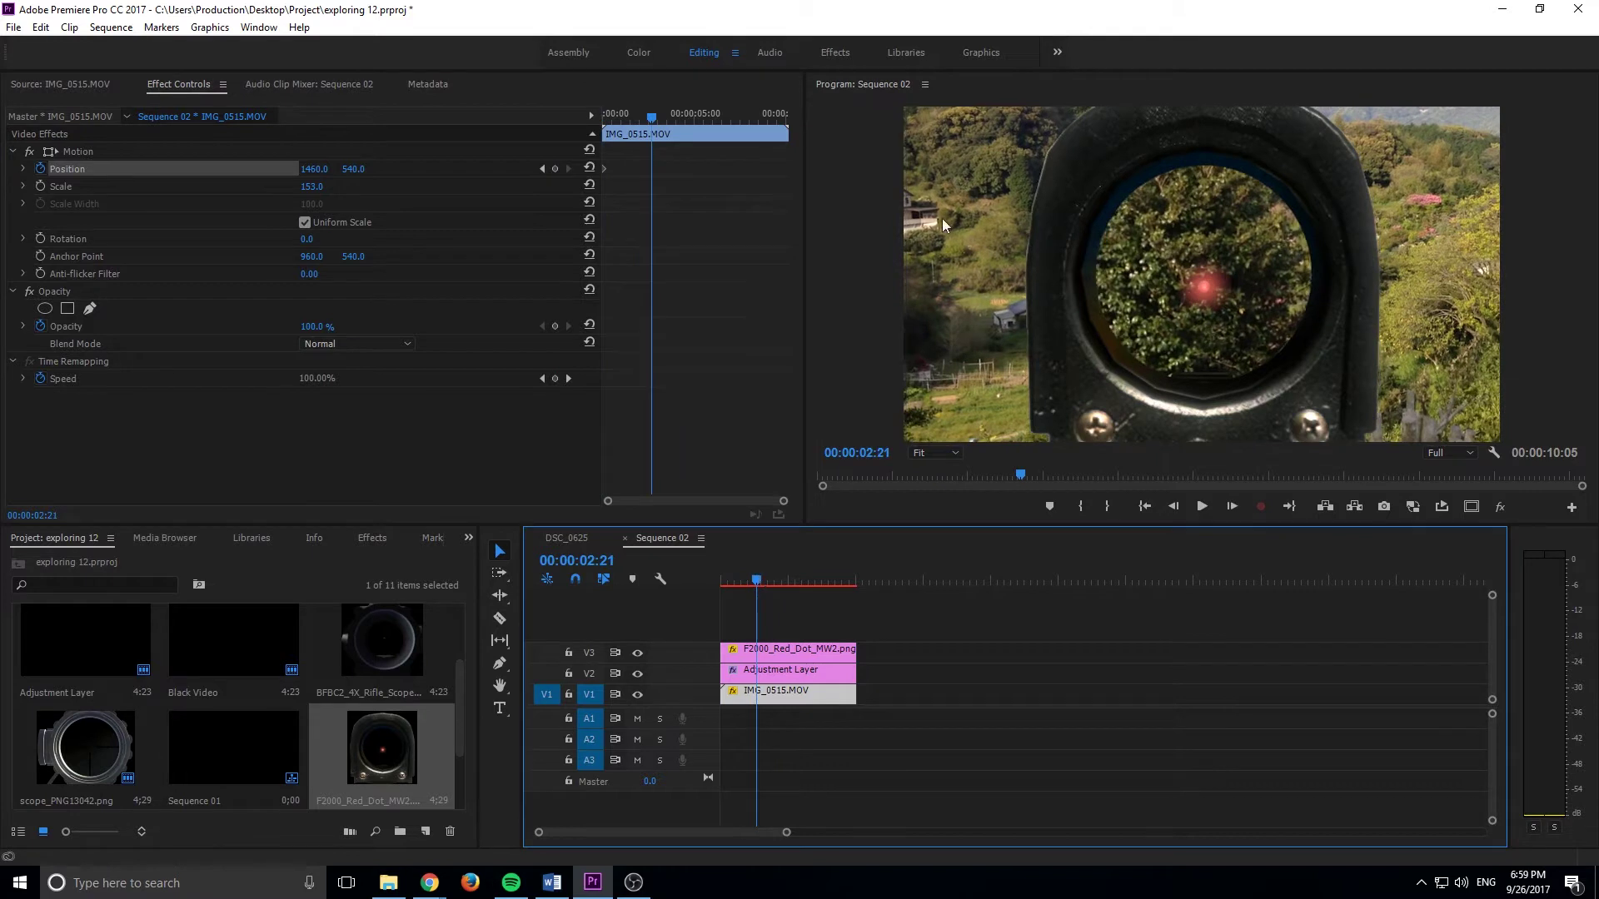
{"action": "left_click", "coordinate": [808, 676]}
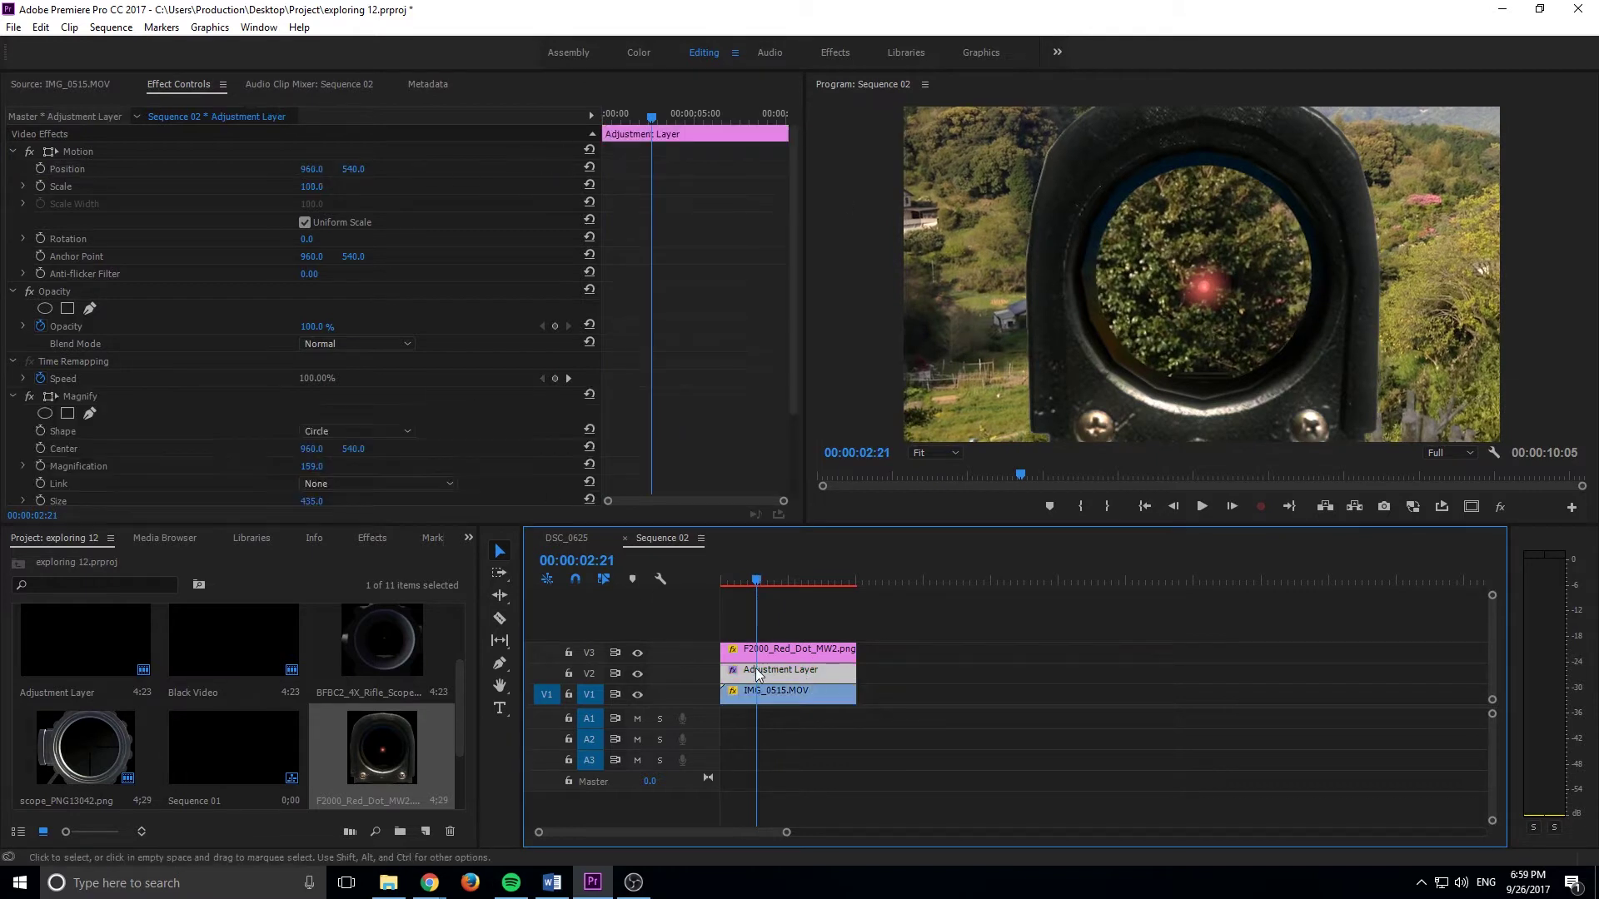
{"action": "left_click", "coordinate": [569, 673]}
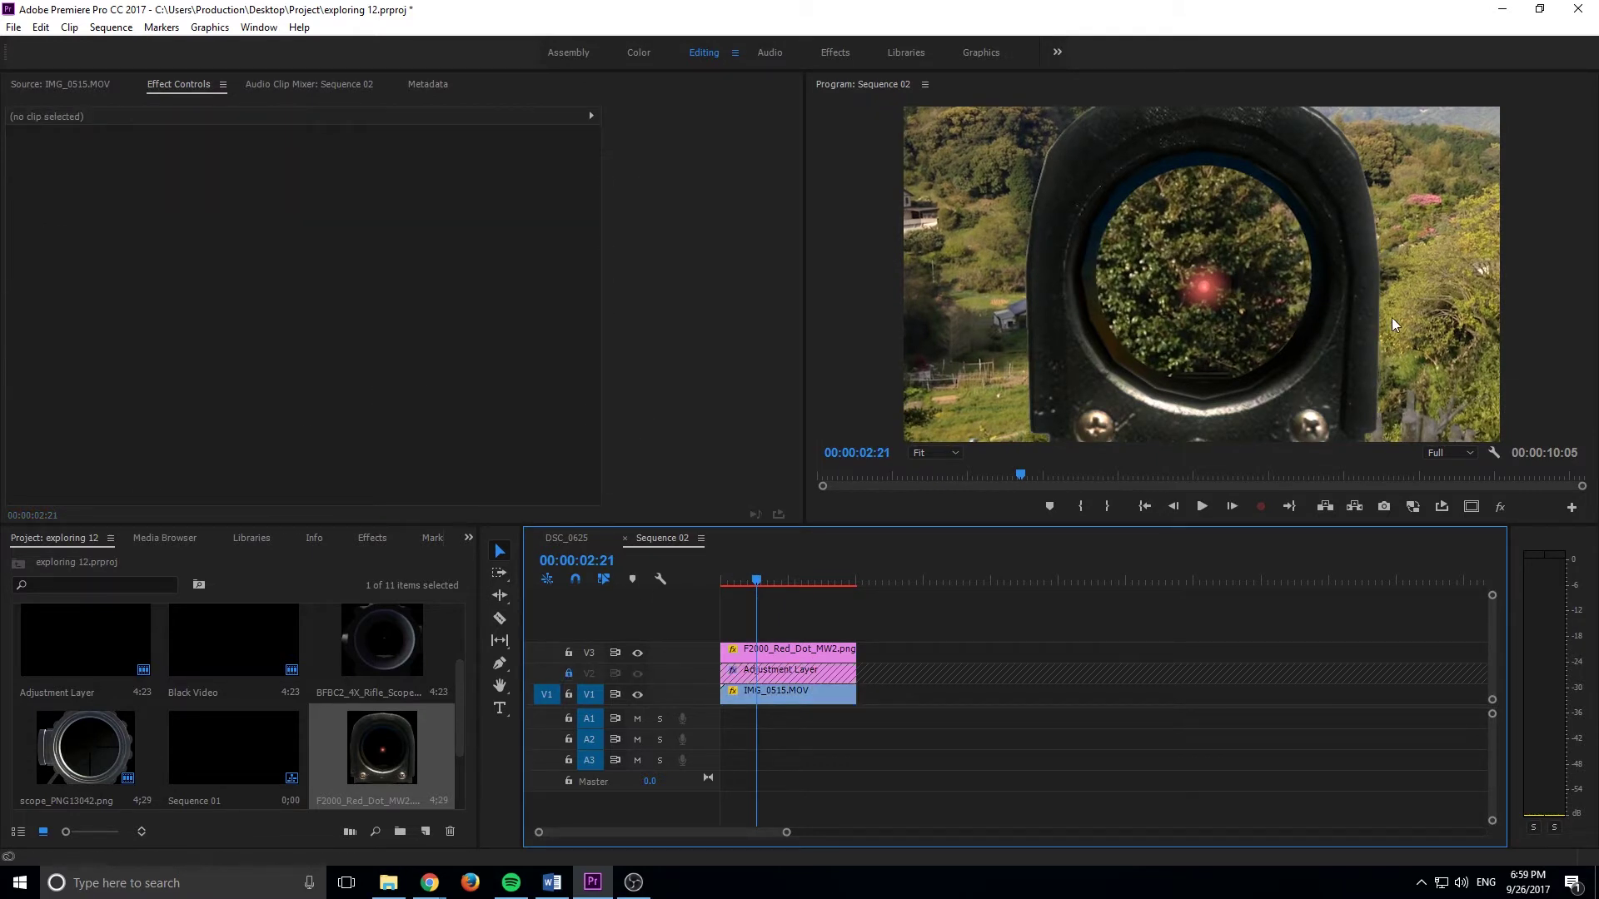
Drag the footage to new positions at 2:21 and 3:24, ending at 722.6, 829.4
{"action": "left_click", "coordinate": [1430, 305]}
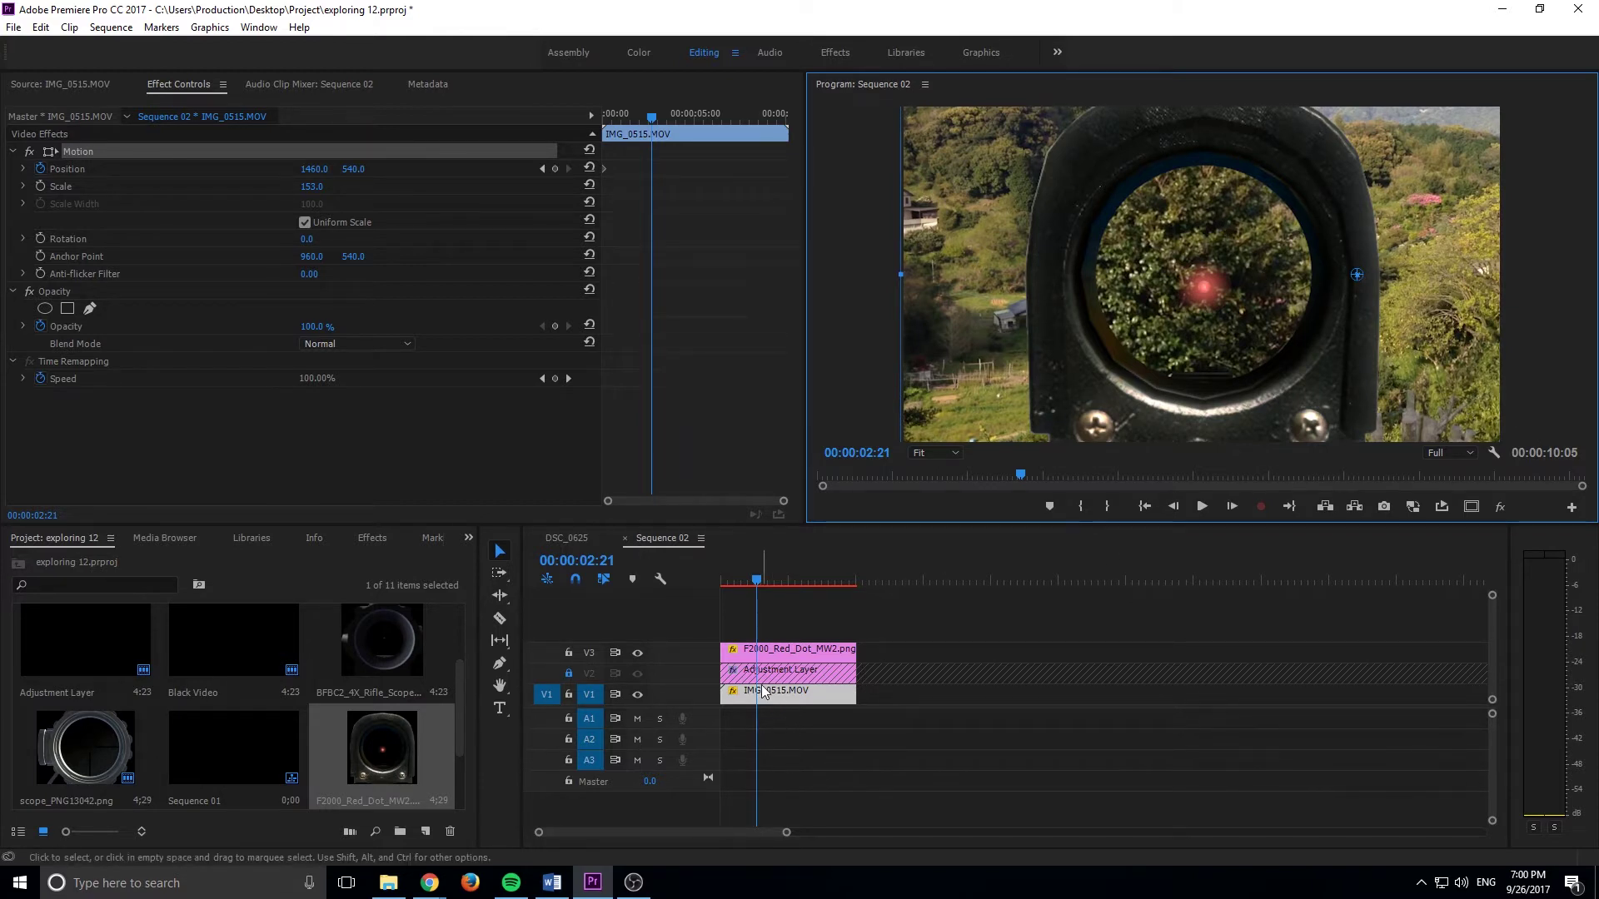
{"action": "left_click_drag", "start_coordinate": [1399, 356], "coordinate": [1160, 317]}
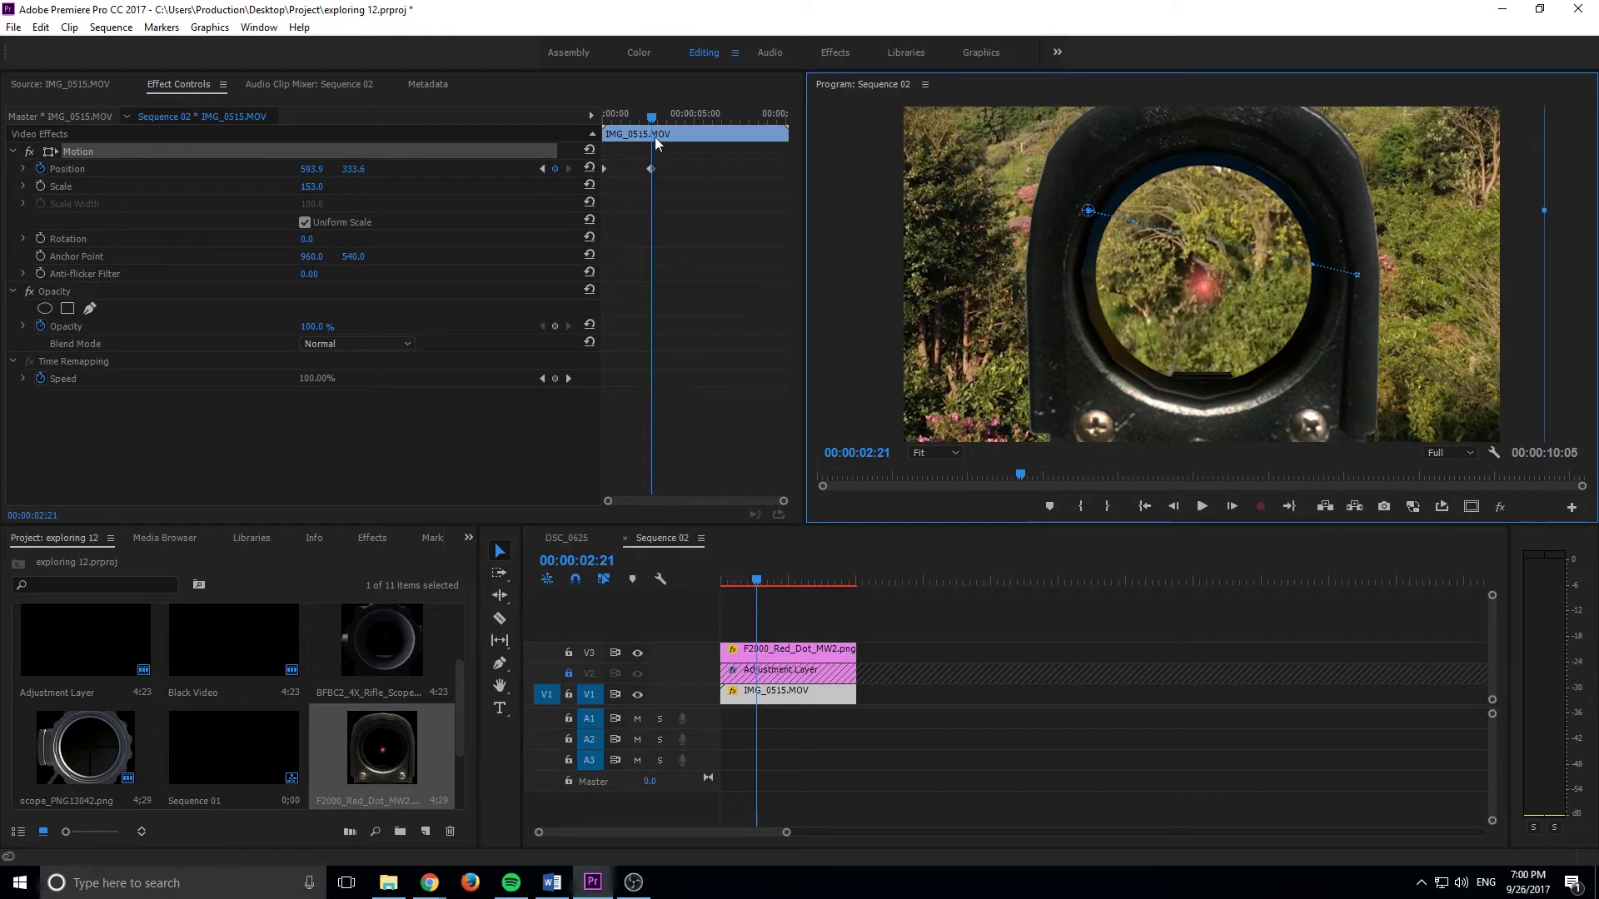
{"action": "left_click_drag", "start_coordinate": [658, 118], "coordinate": [672, 119]}
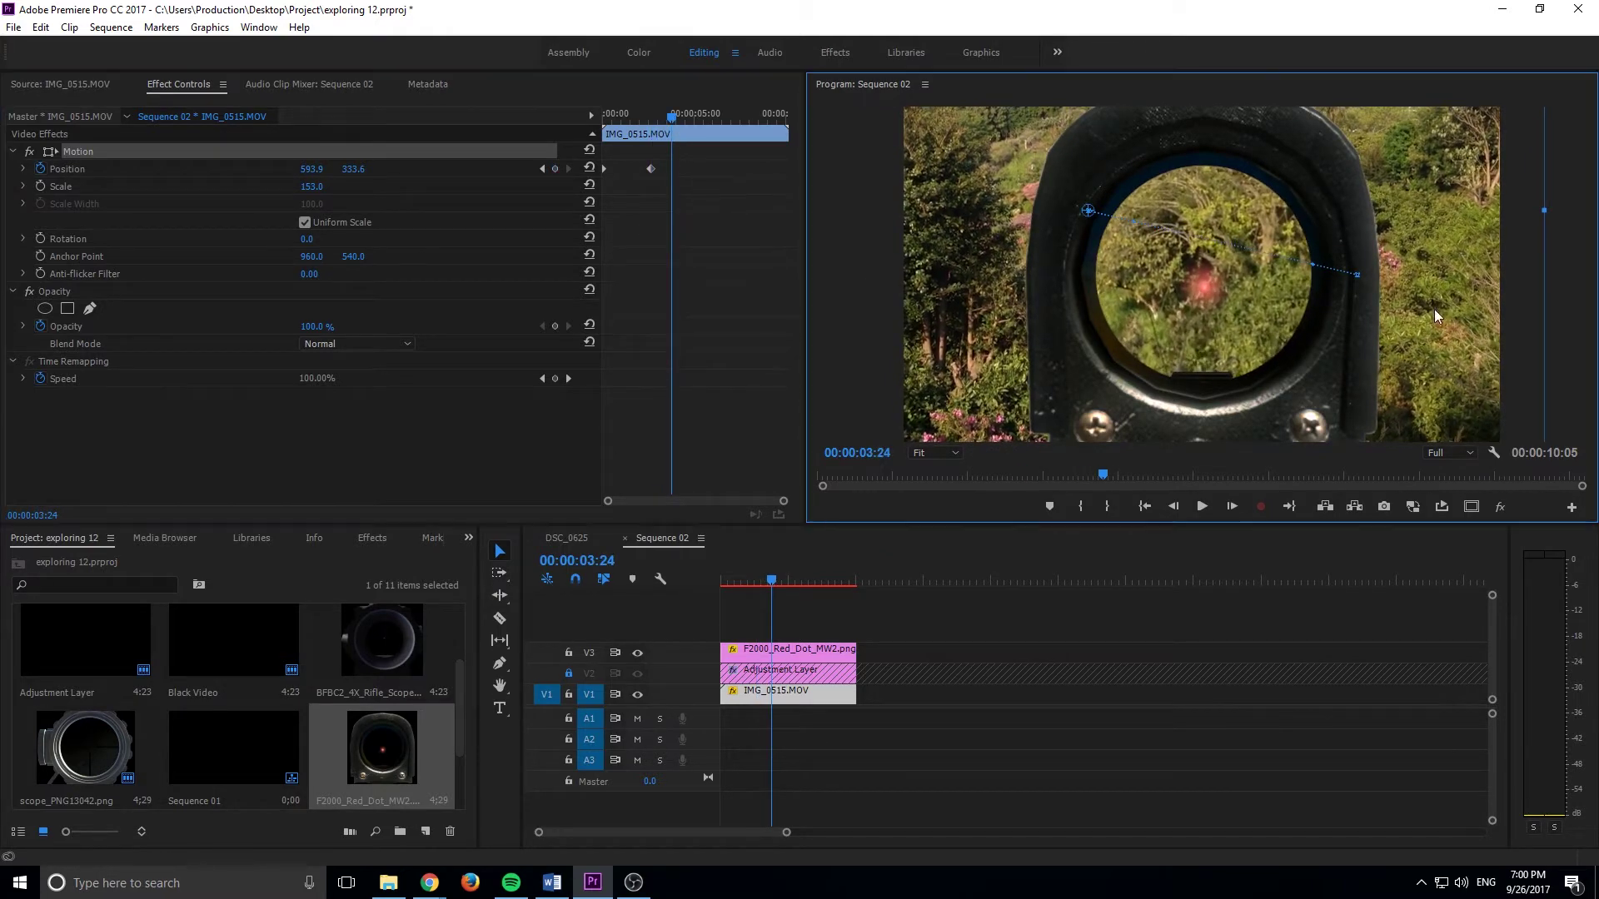
{"action": "left_click_drag", "start_coordinate": [1434, 315], "coordinate": [1474, 461]}
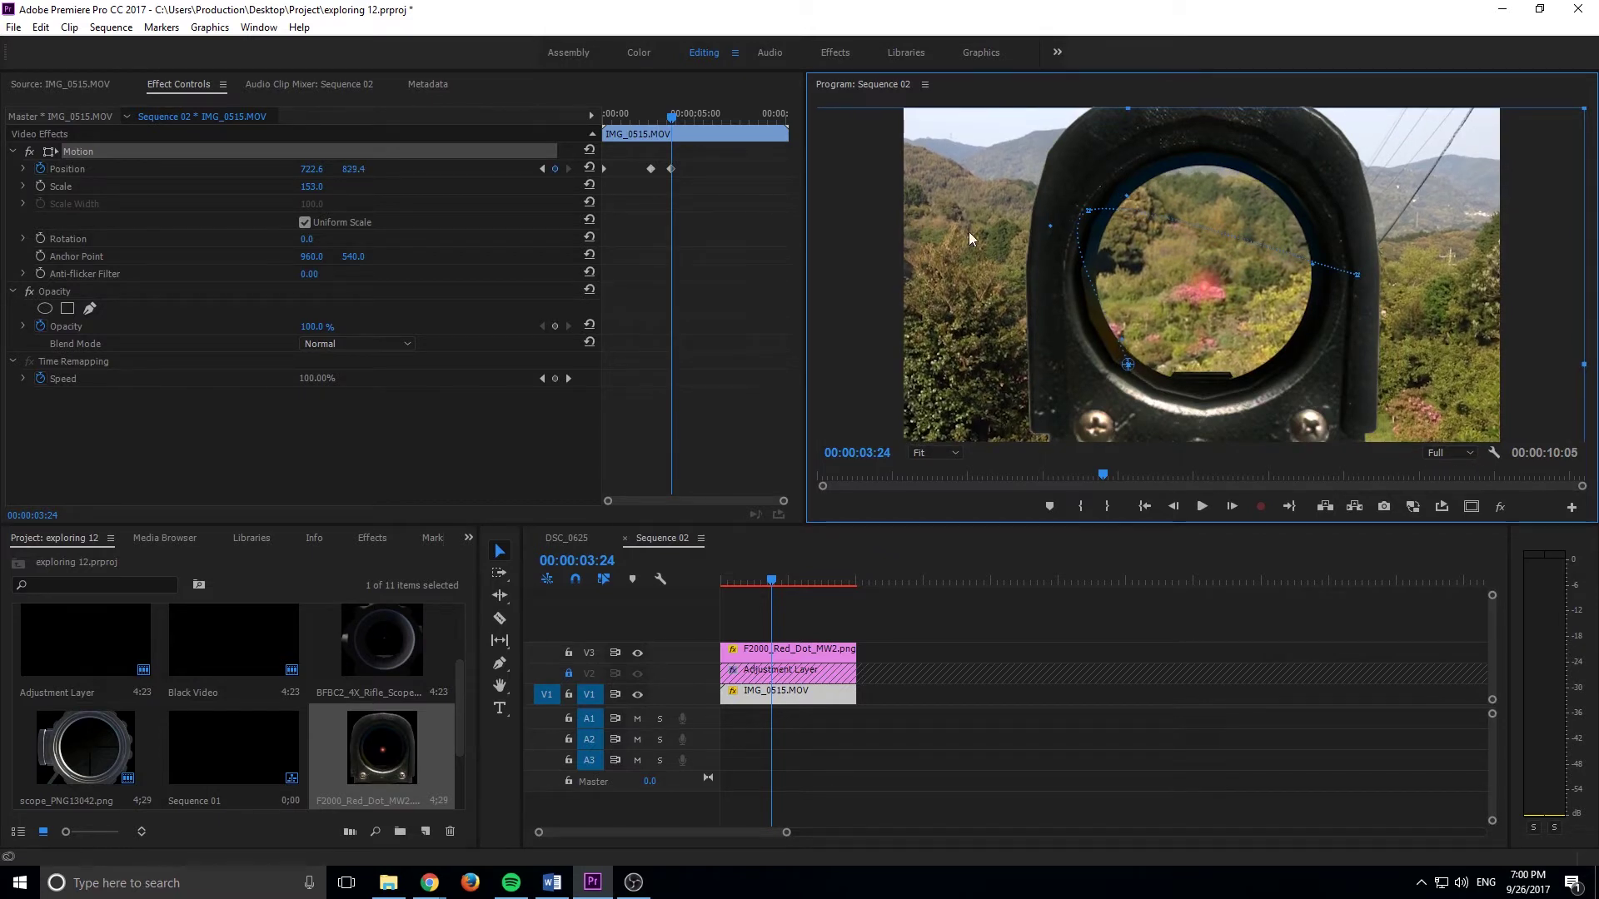
Set the last Position keyframe of IMG_0515.MOV to Ease In temporal interpolation
{"action": "left_click", "coordinate": [698, 191]}
{"action": "right_click", "coordinate": [675, 171]}
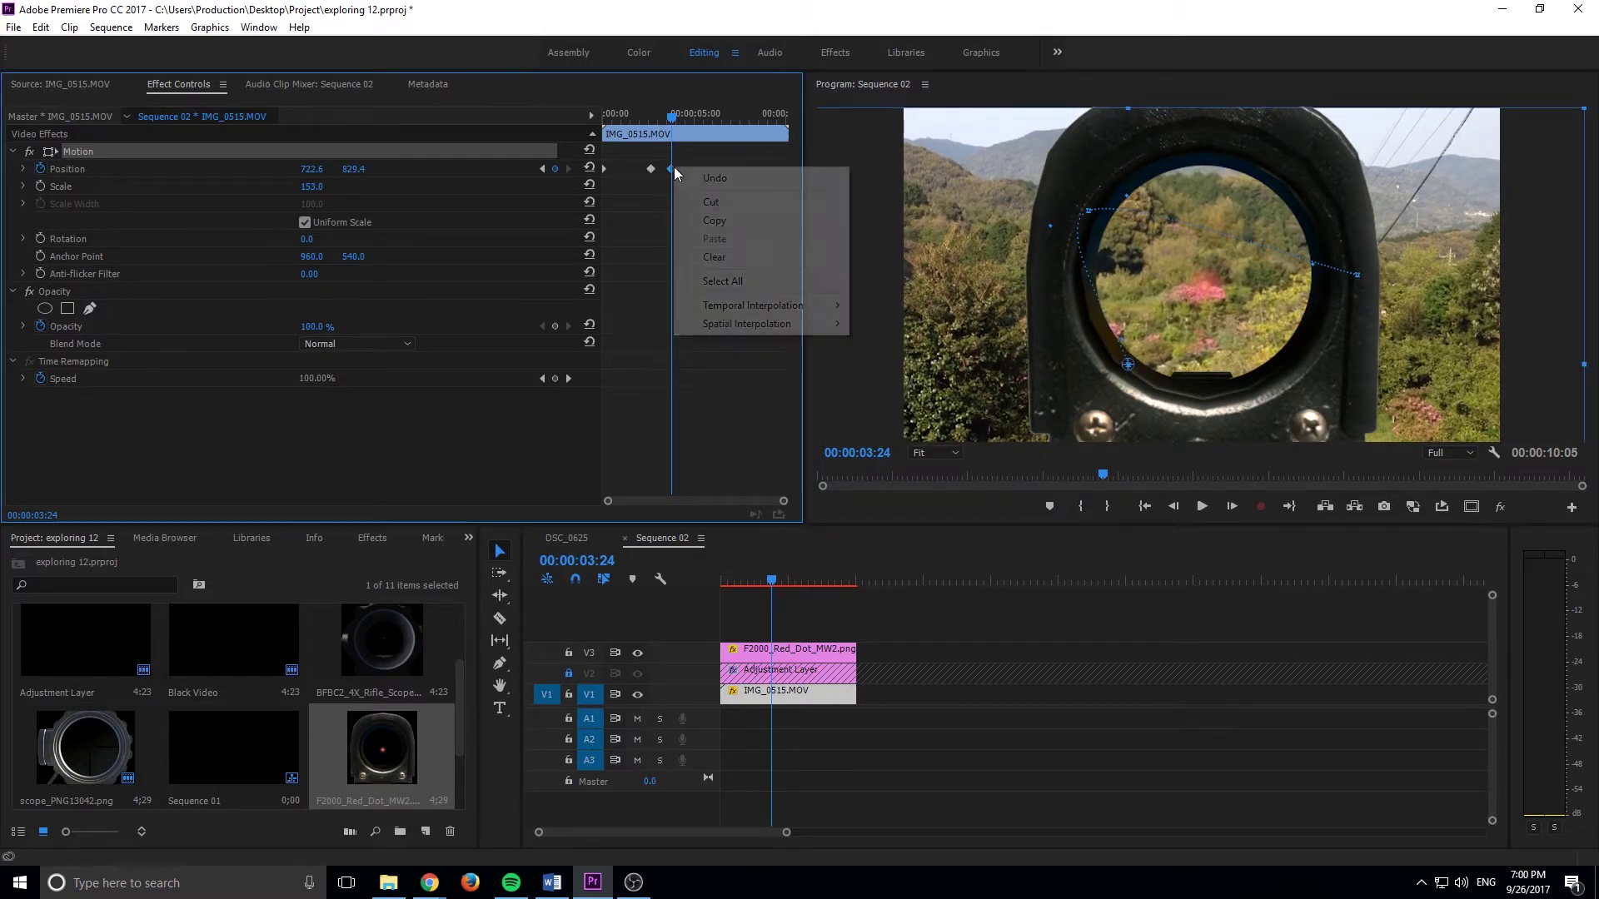
{"action": "mouse_move", "coordinate": [787, 308]}
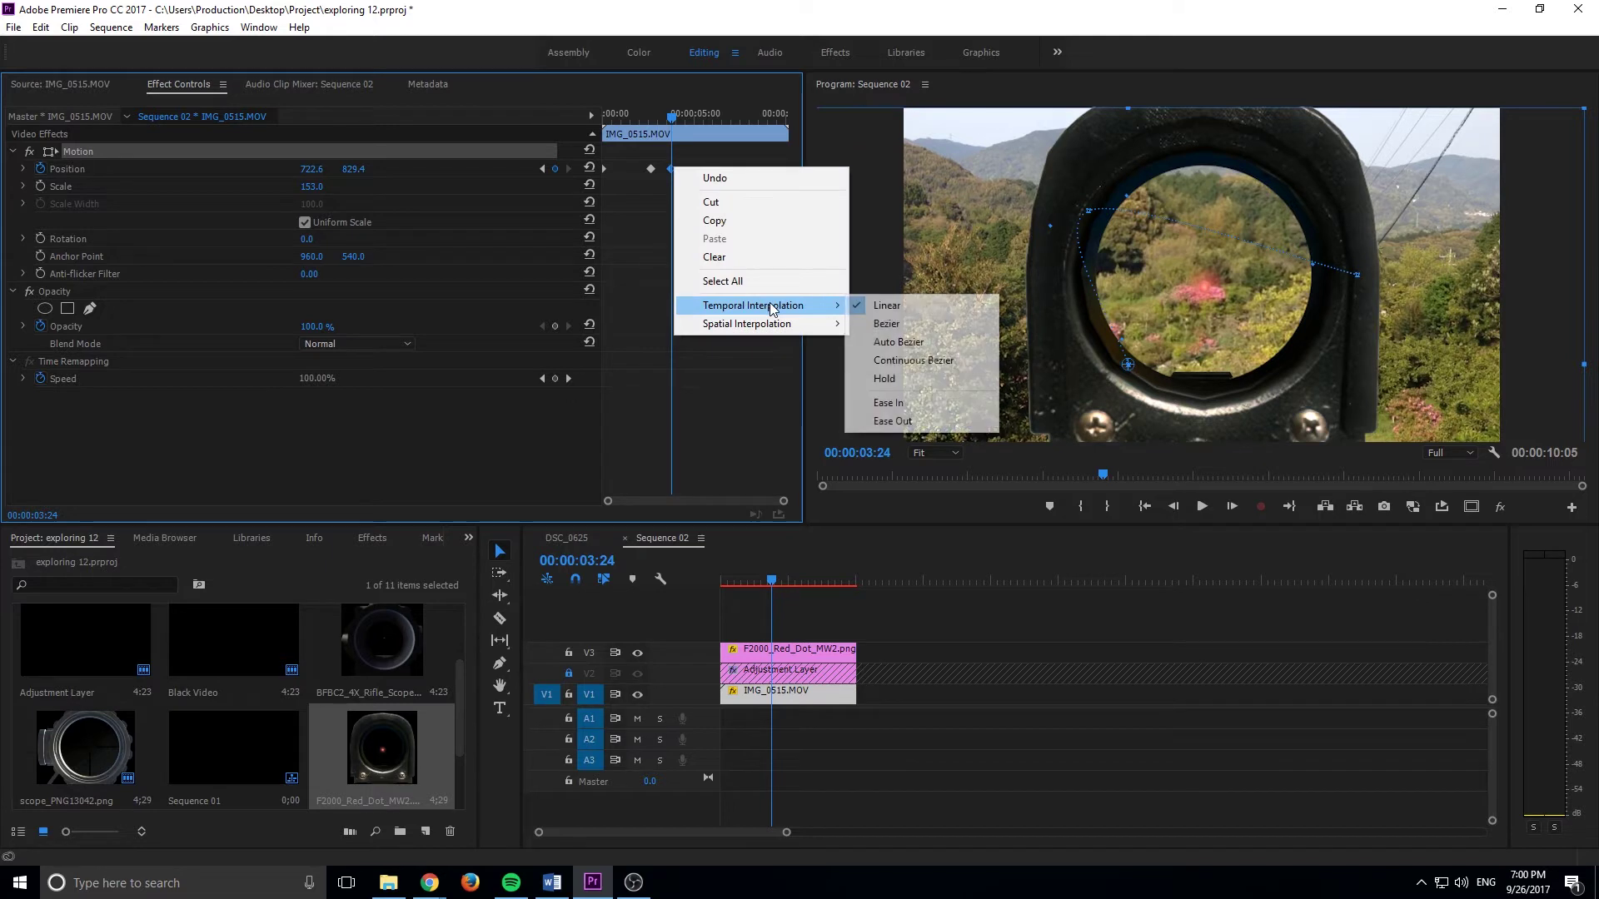
{"action": "left_click", "coordinate": [949, 401]}
Play back and scrub the sequence to preview the pan toward 722.6, 829.4
{"action": "left_click", "coordinate": [773, 596]}
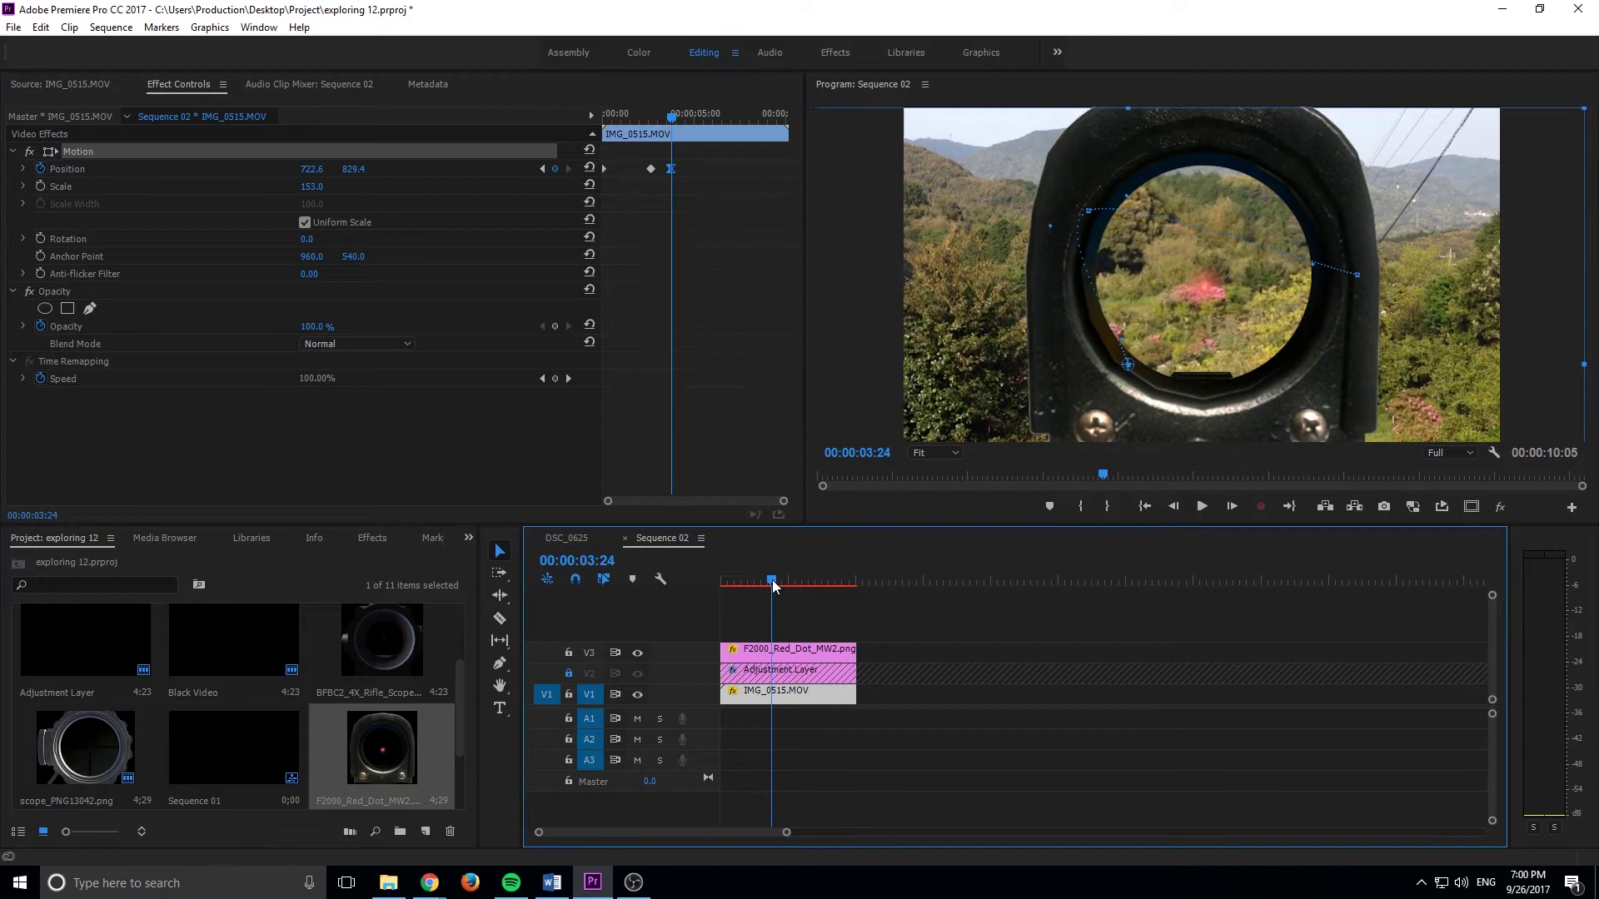
{"action": "key", "text": "j"}
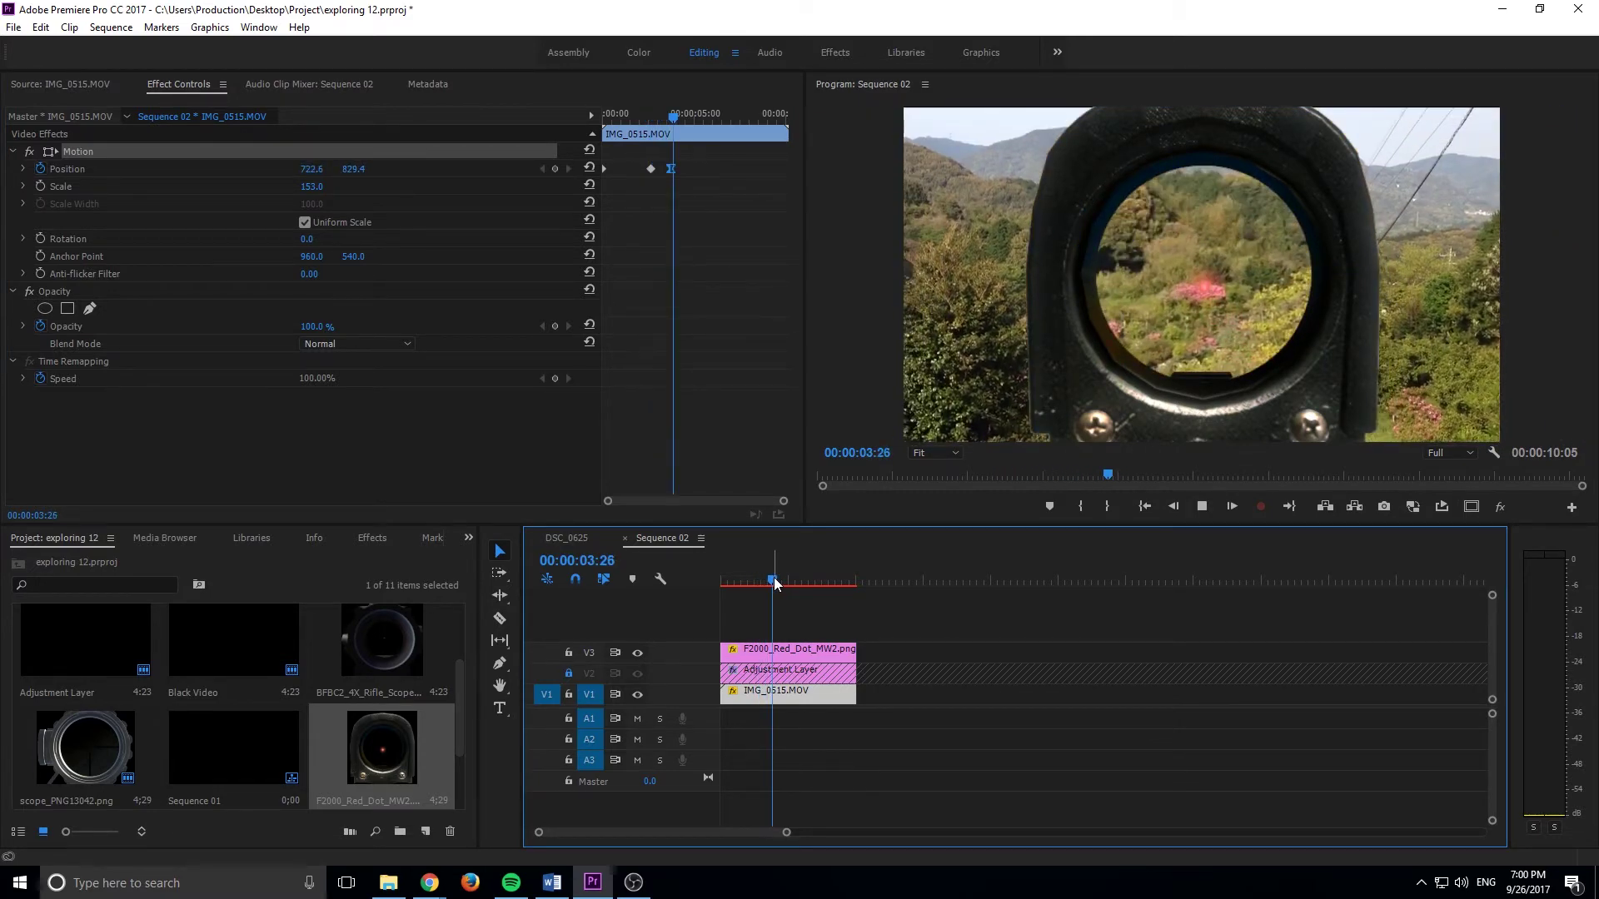
{"action": "left_click_drag", "start_coordinate": [867, 578], "coordinate": [697, 580]}
{"action": "key", "text": "space"}
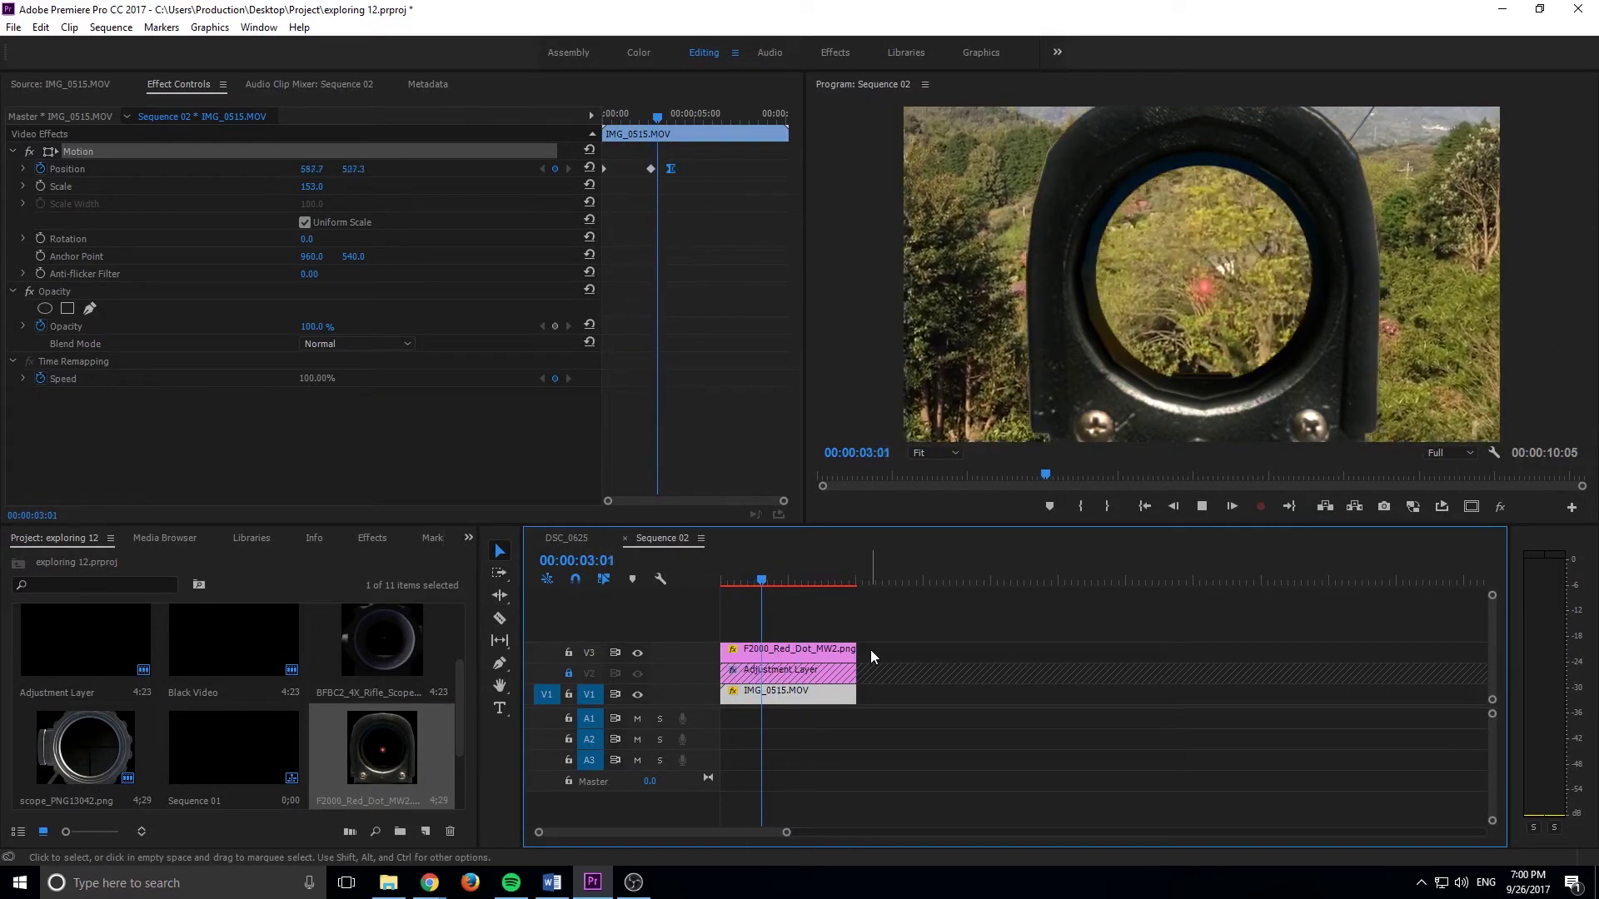
{"action": "key", "text": "space"}
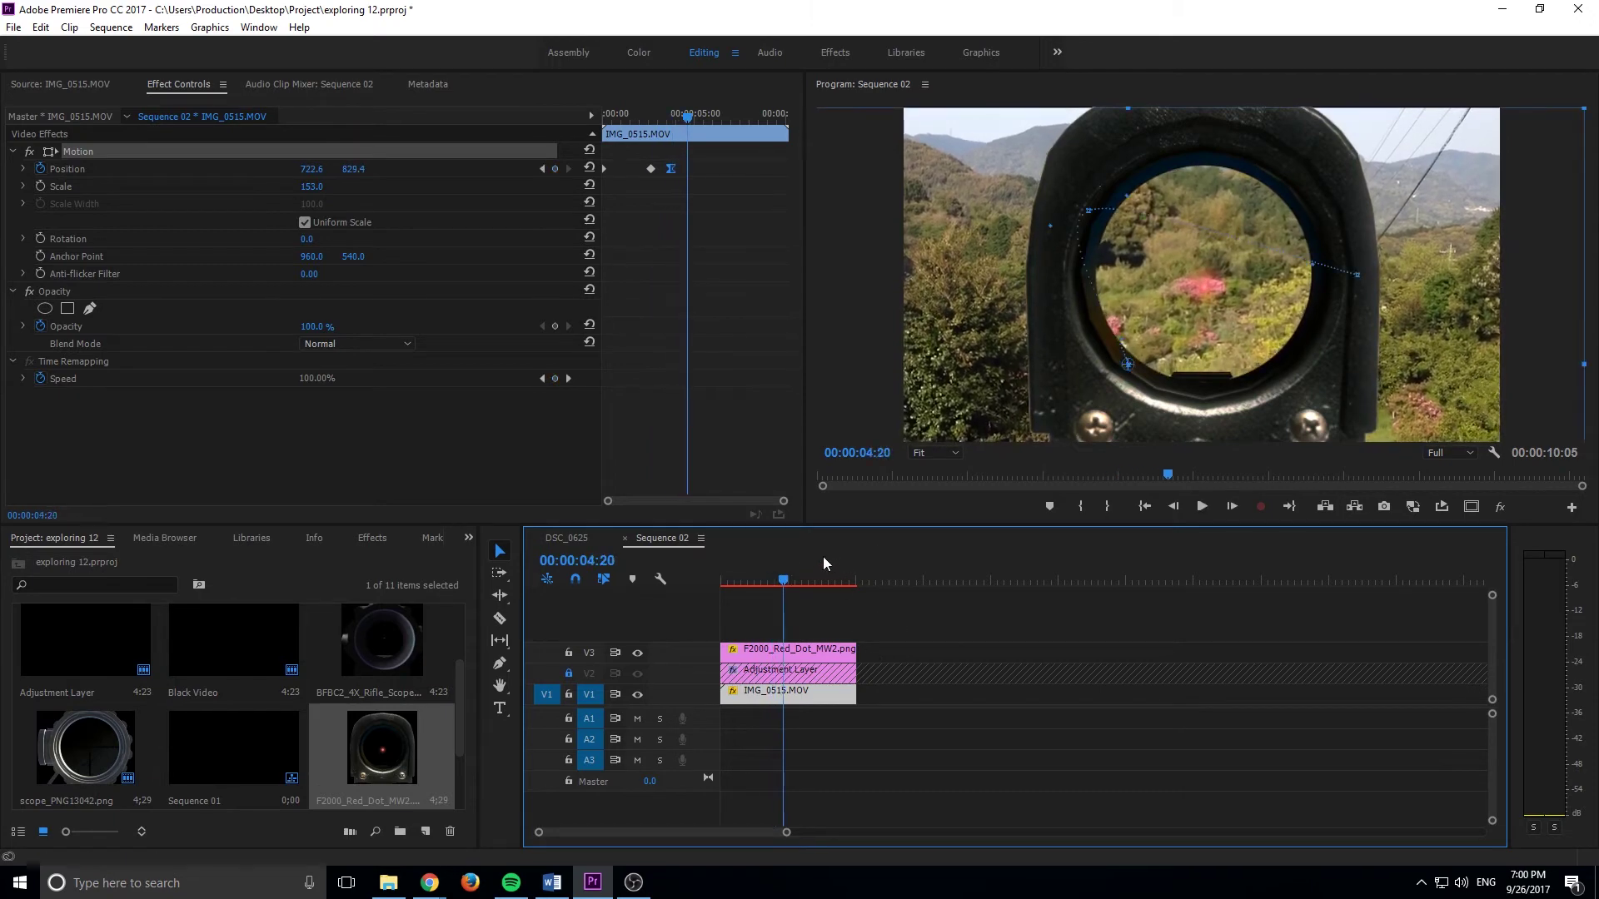
{"action": "left_click_drag", "start_coordinate": [783, 566], "coordinate": [742, 569]}
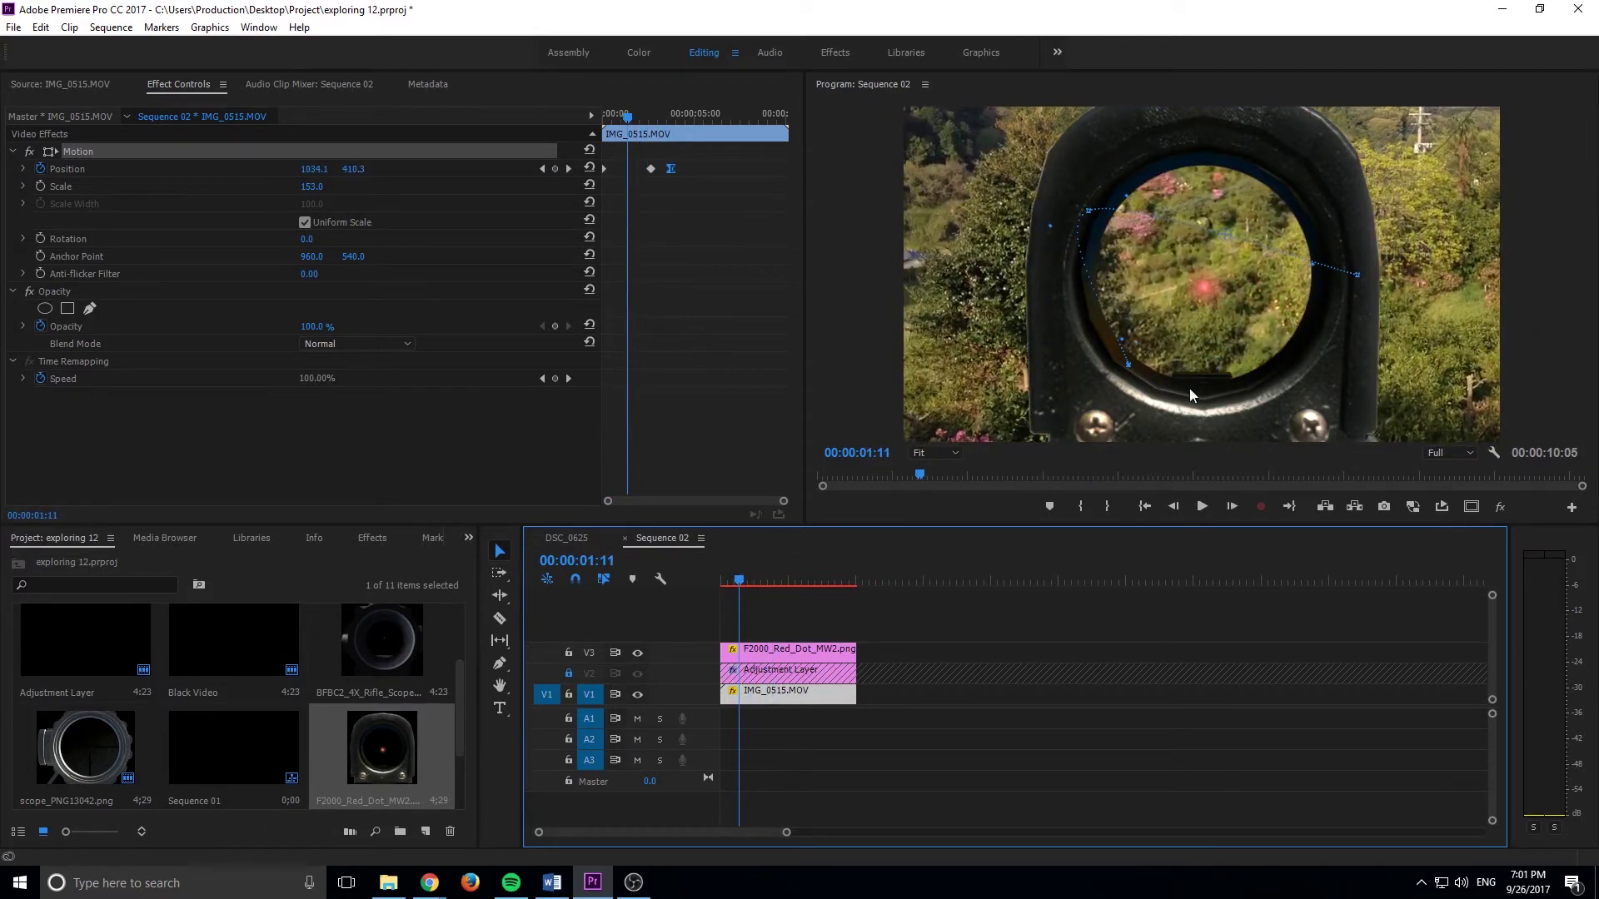
{"action": "left_click", "coordinate": [549, 541]}
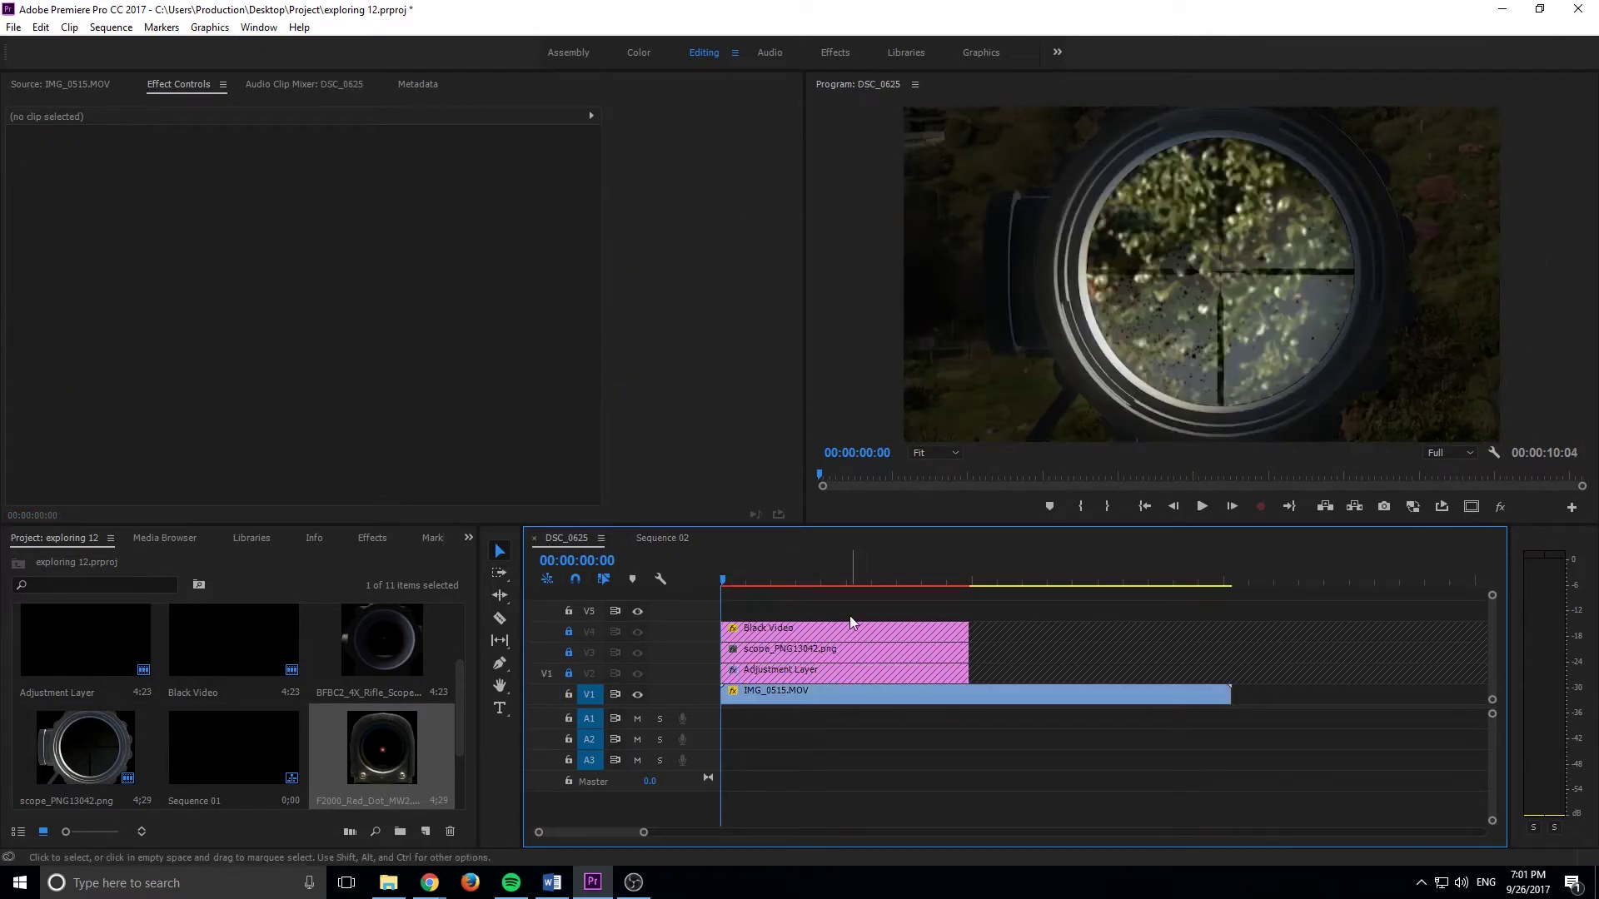
{"action": "left_click_drag", "start_coordinate": [831, 563], "coordinate": [880, 557]}
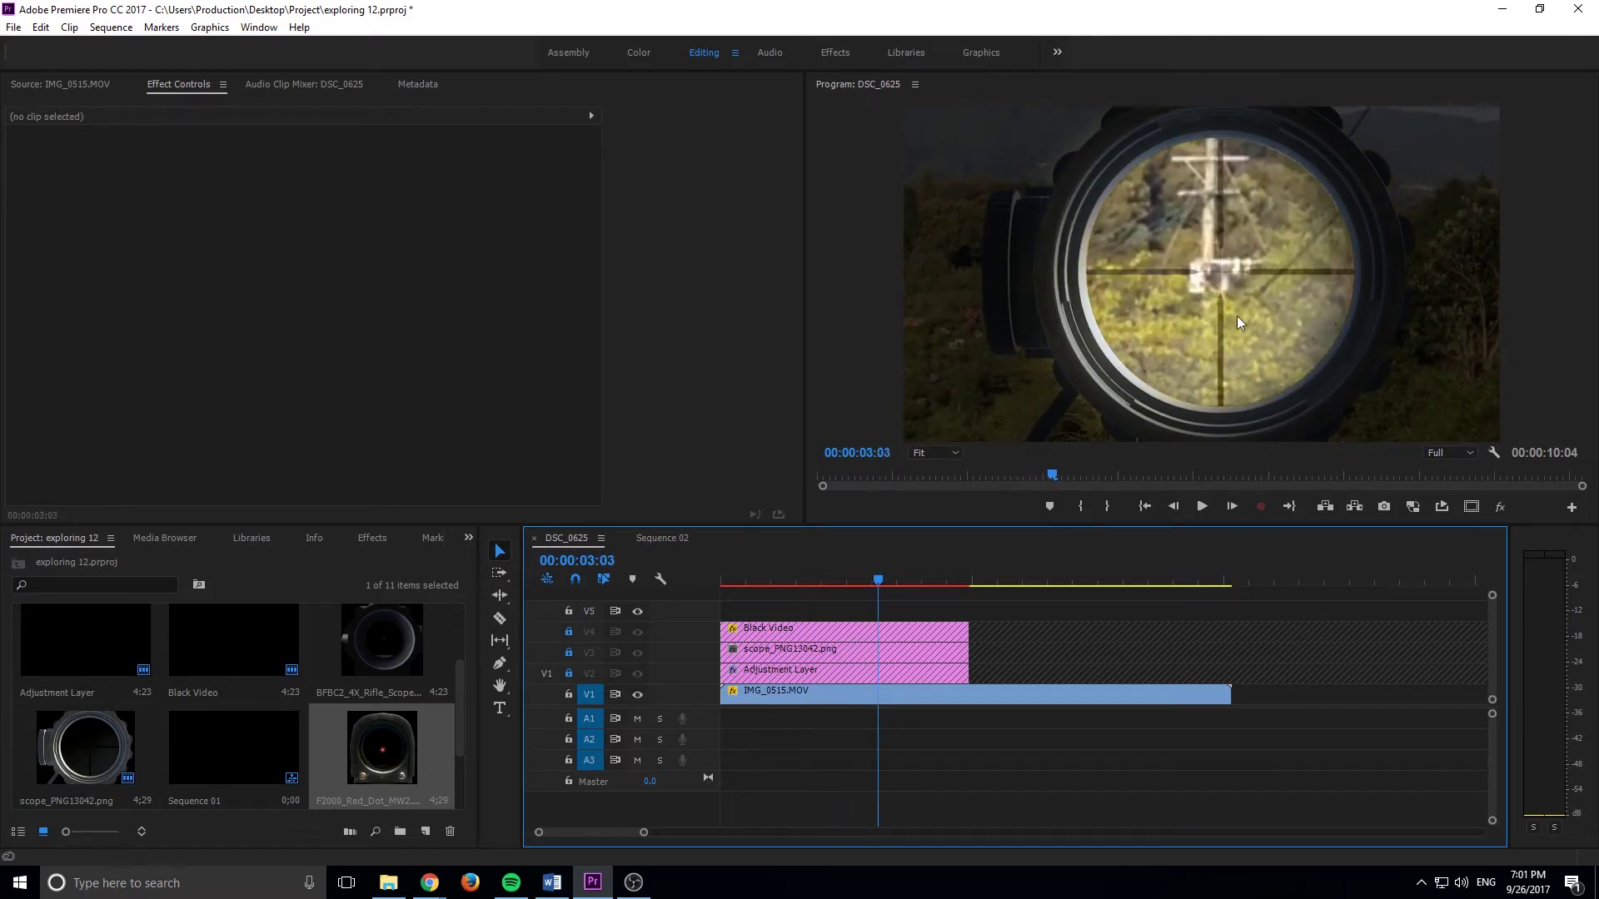
{"action": "left_click", "coordinate": [873, 693]}
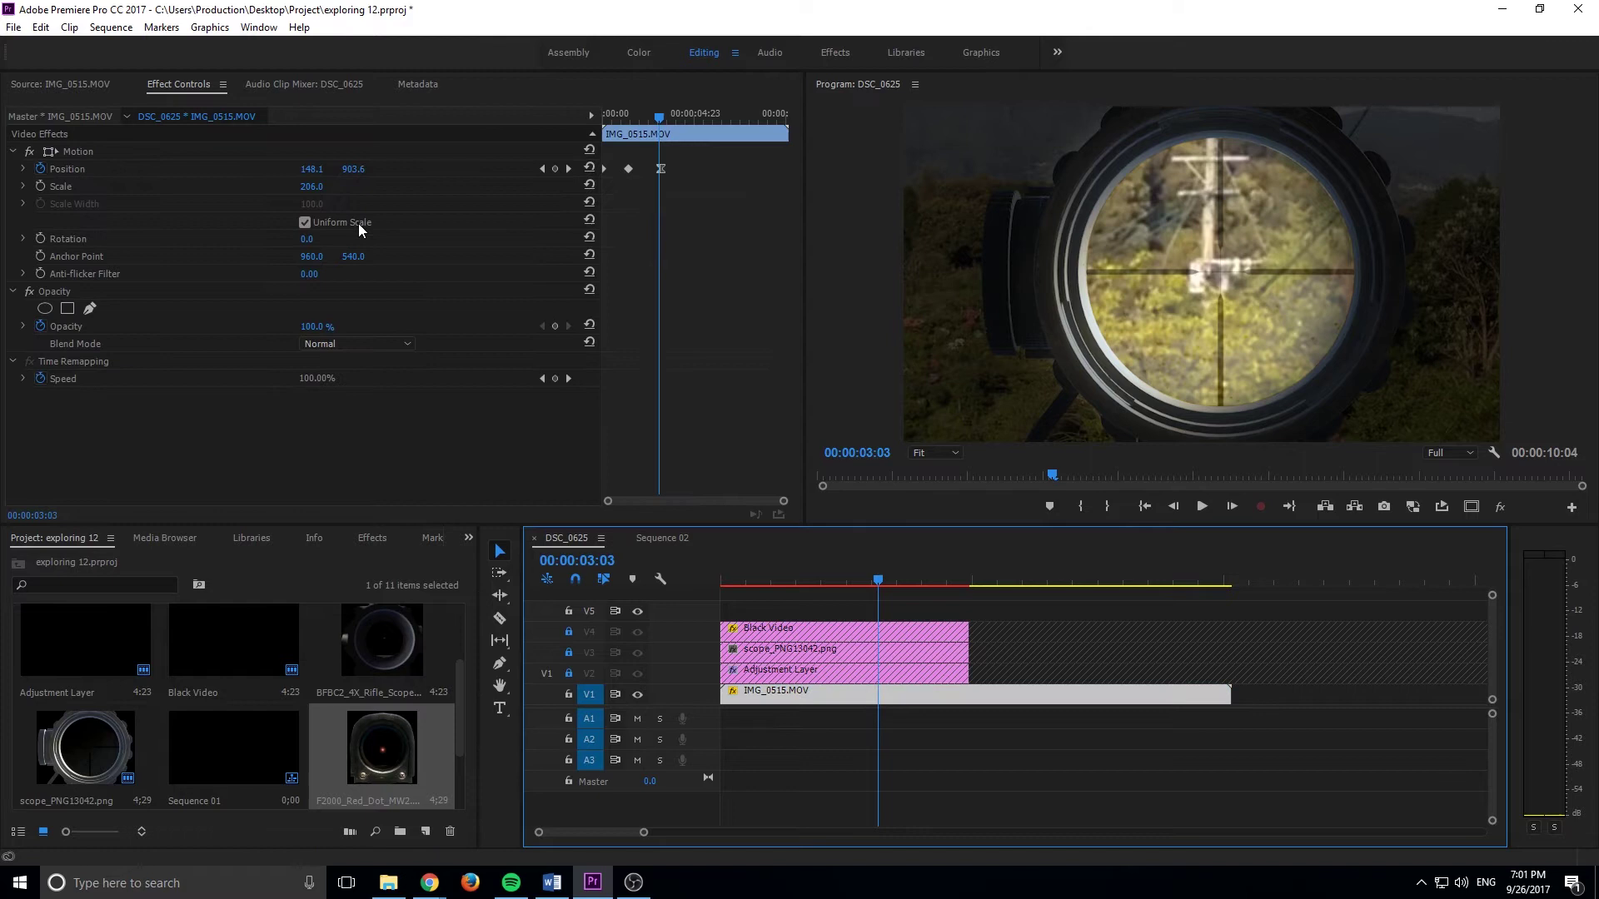
{"action": "left_click", "coordinate": [662, 538]}
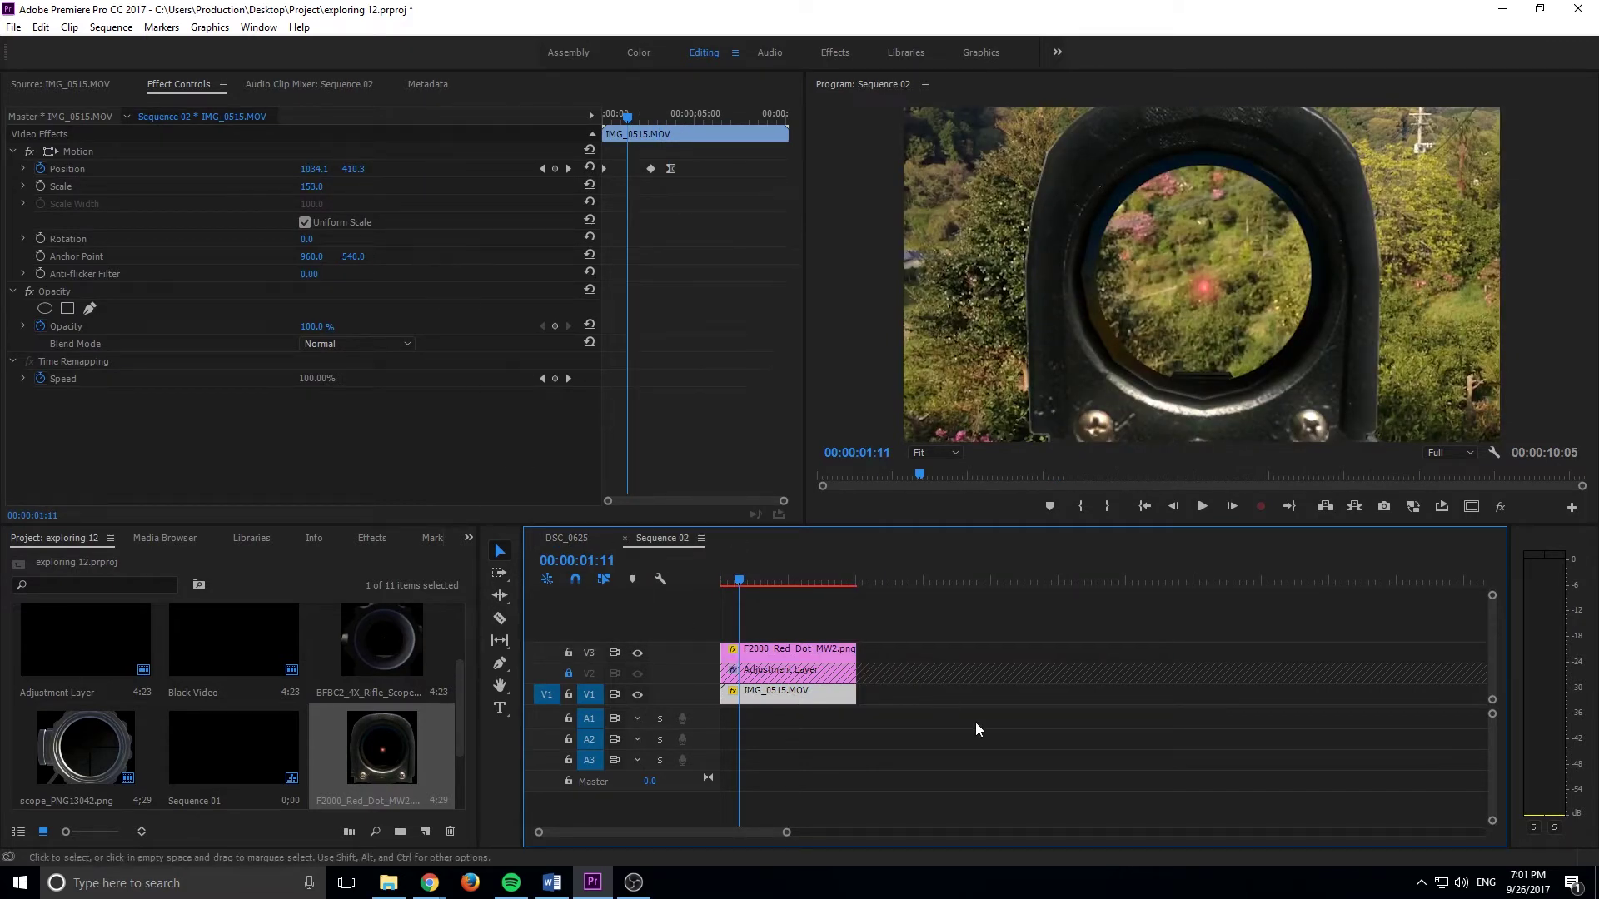
{"action": "left_click_drag", "start_coordinate": [769, 596], "coordinate": [721, 553]}
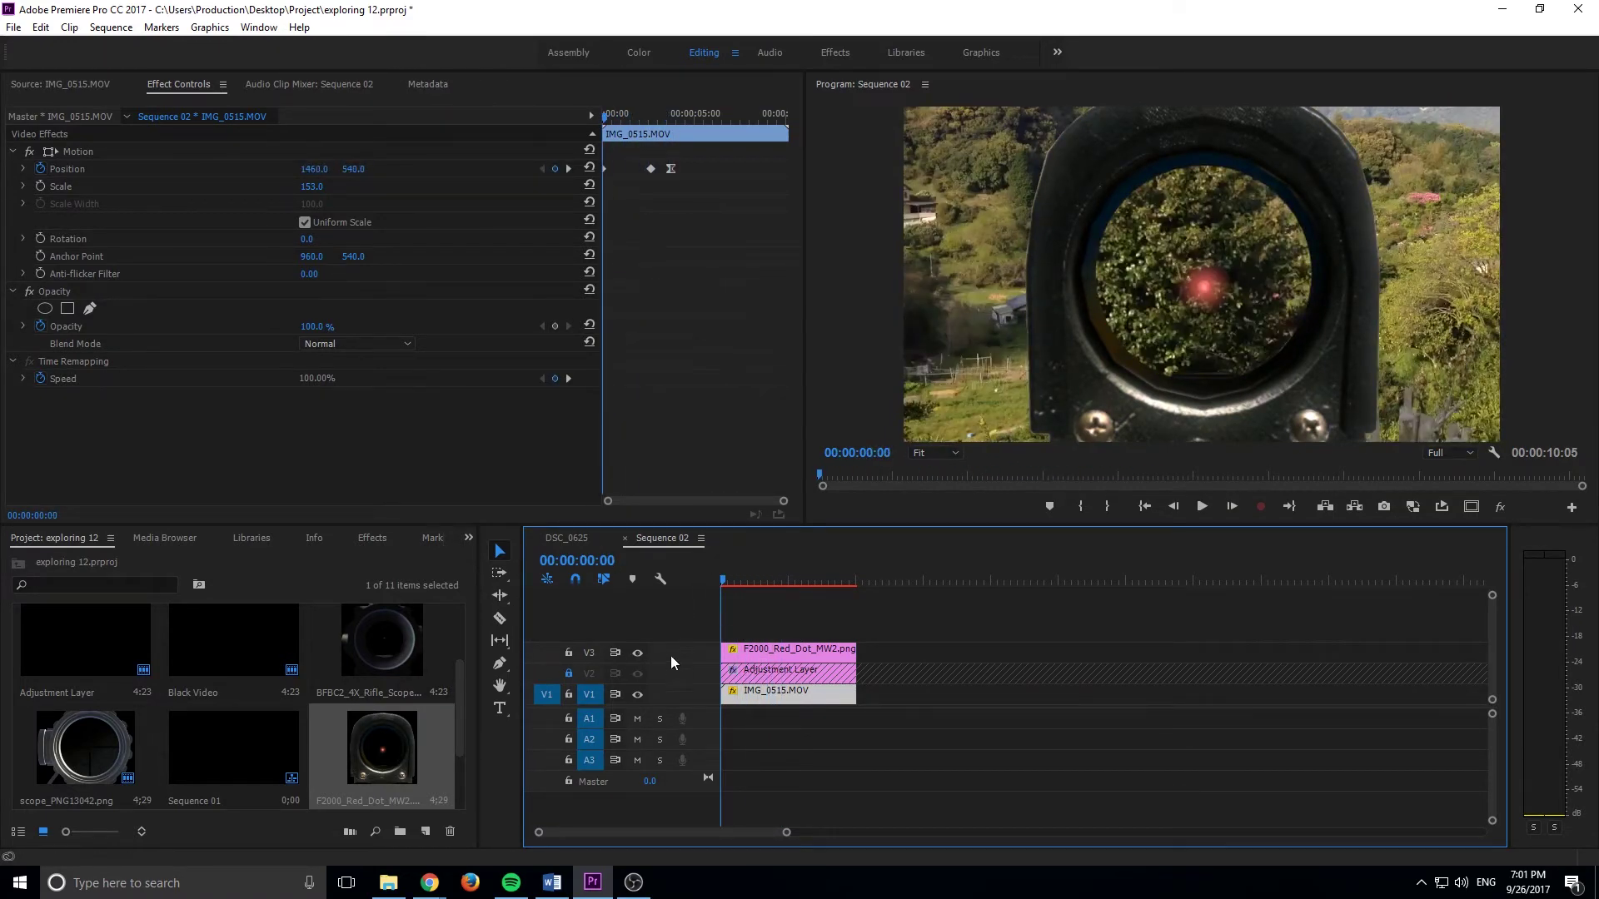
Create a default 1920x1080 Black Video item and put it on V4, extended to the sequence end
{"action": "scroll", "coordinate": [255, 757], "scroll_direction": "down", "scroll_amount": 1}
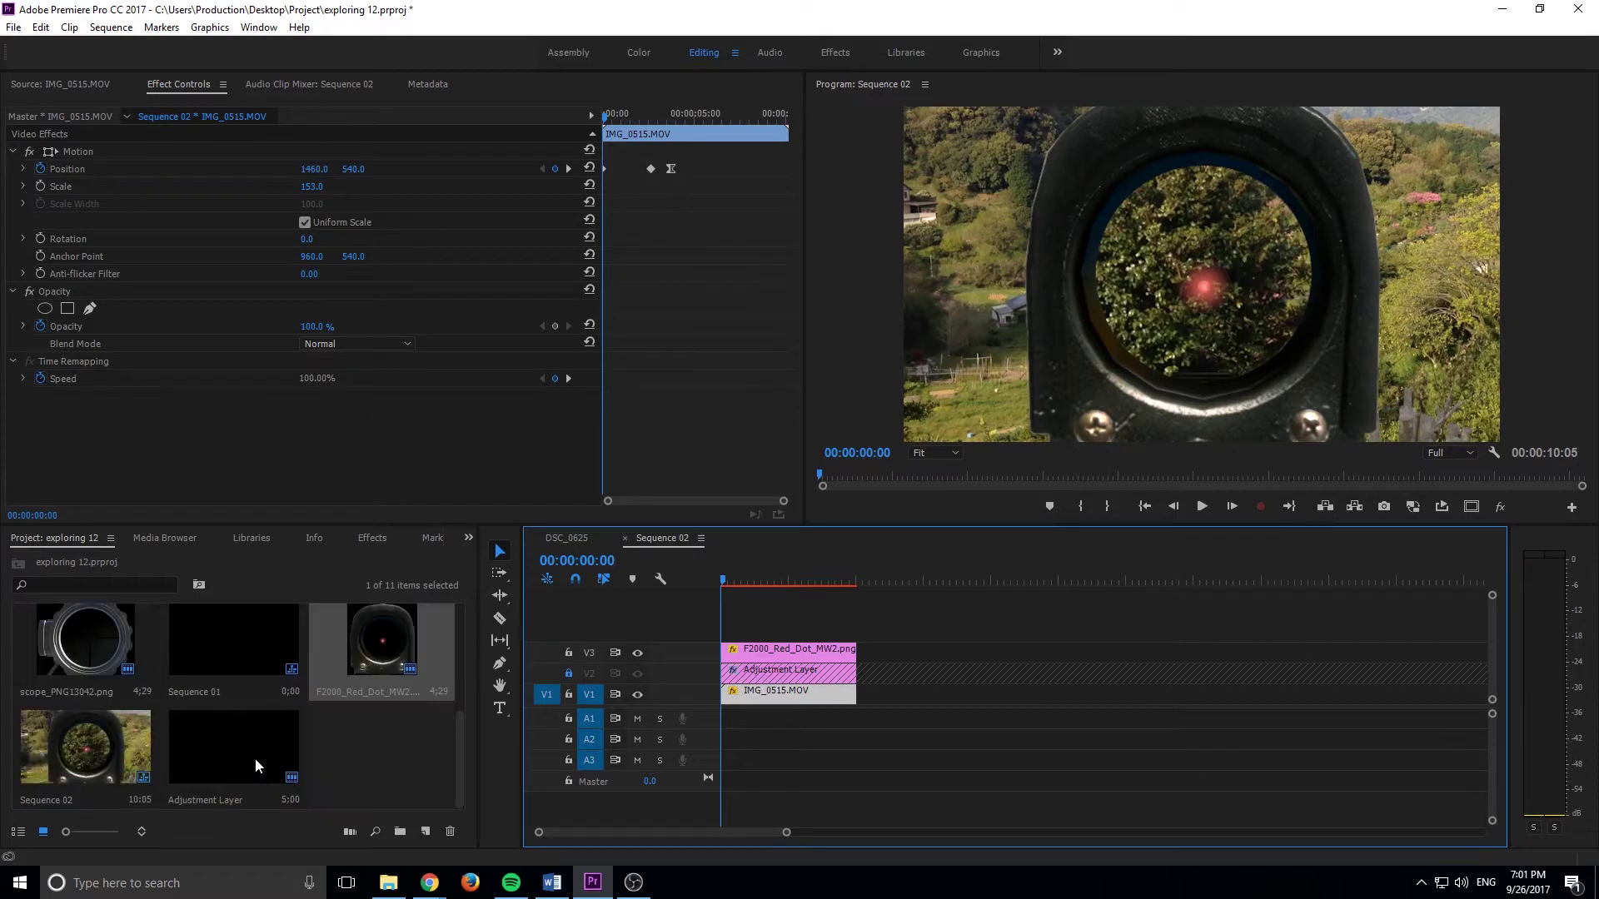
{"action": "left_click", "coordinate": [426, 748]}
{"action": "left_click", "coordinate": [427, 830]}
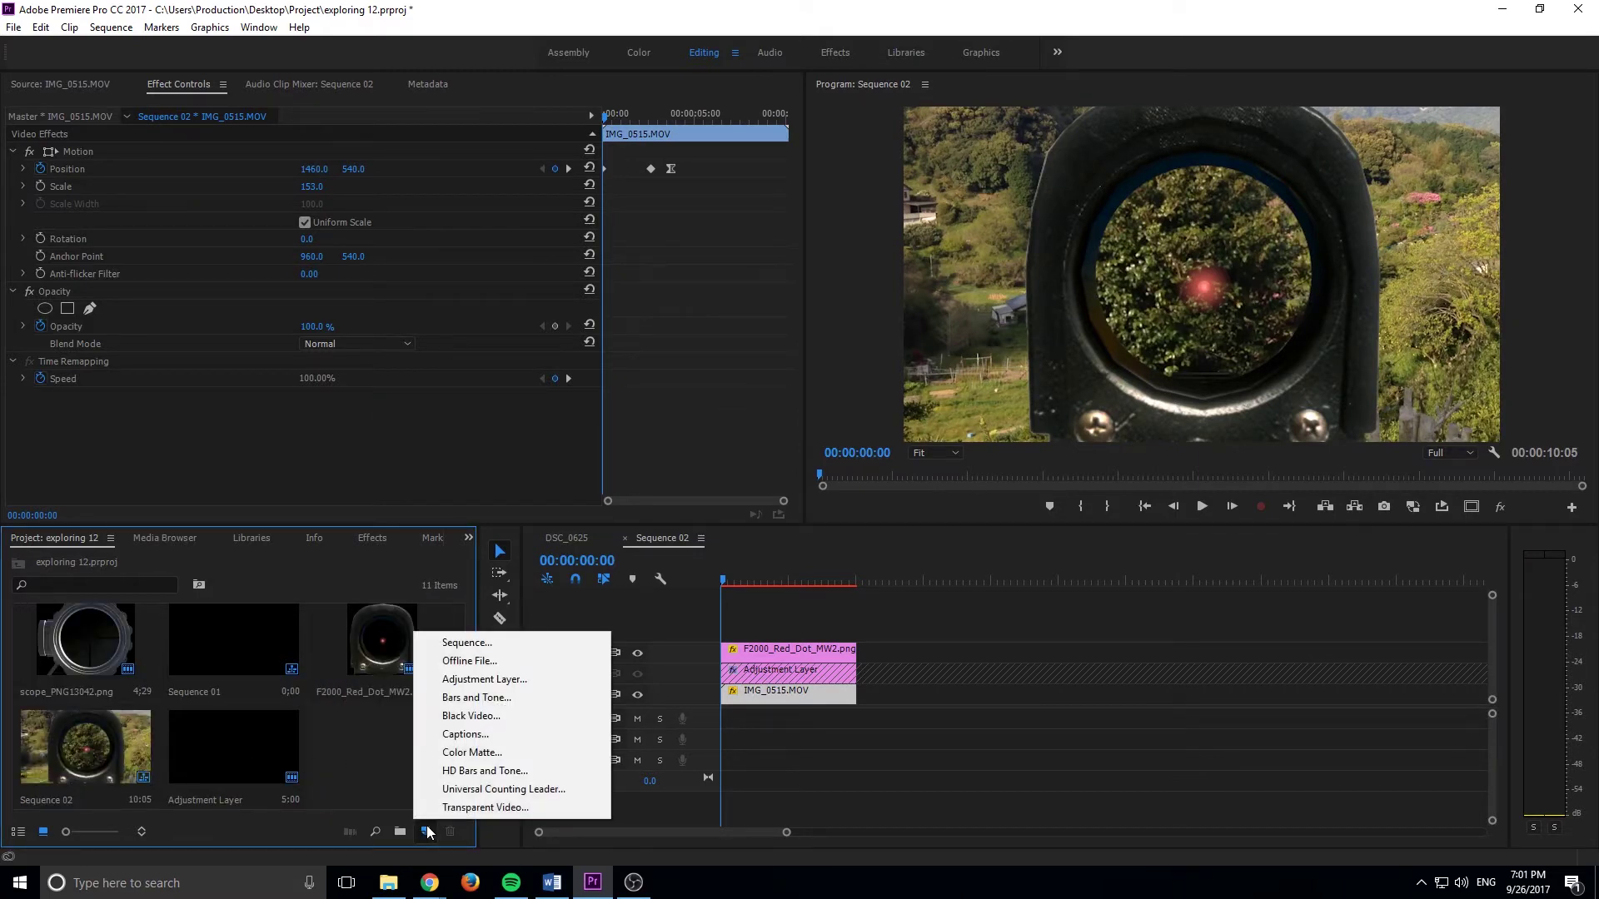
{"action": "left_click", "coordinate": [533, 712]}
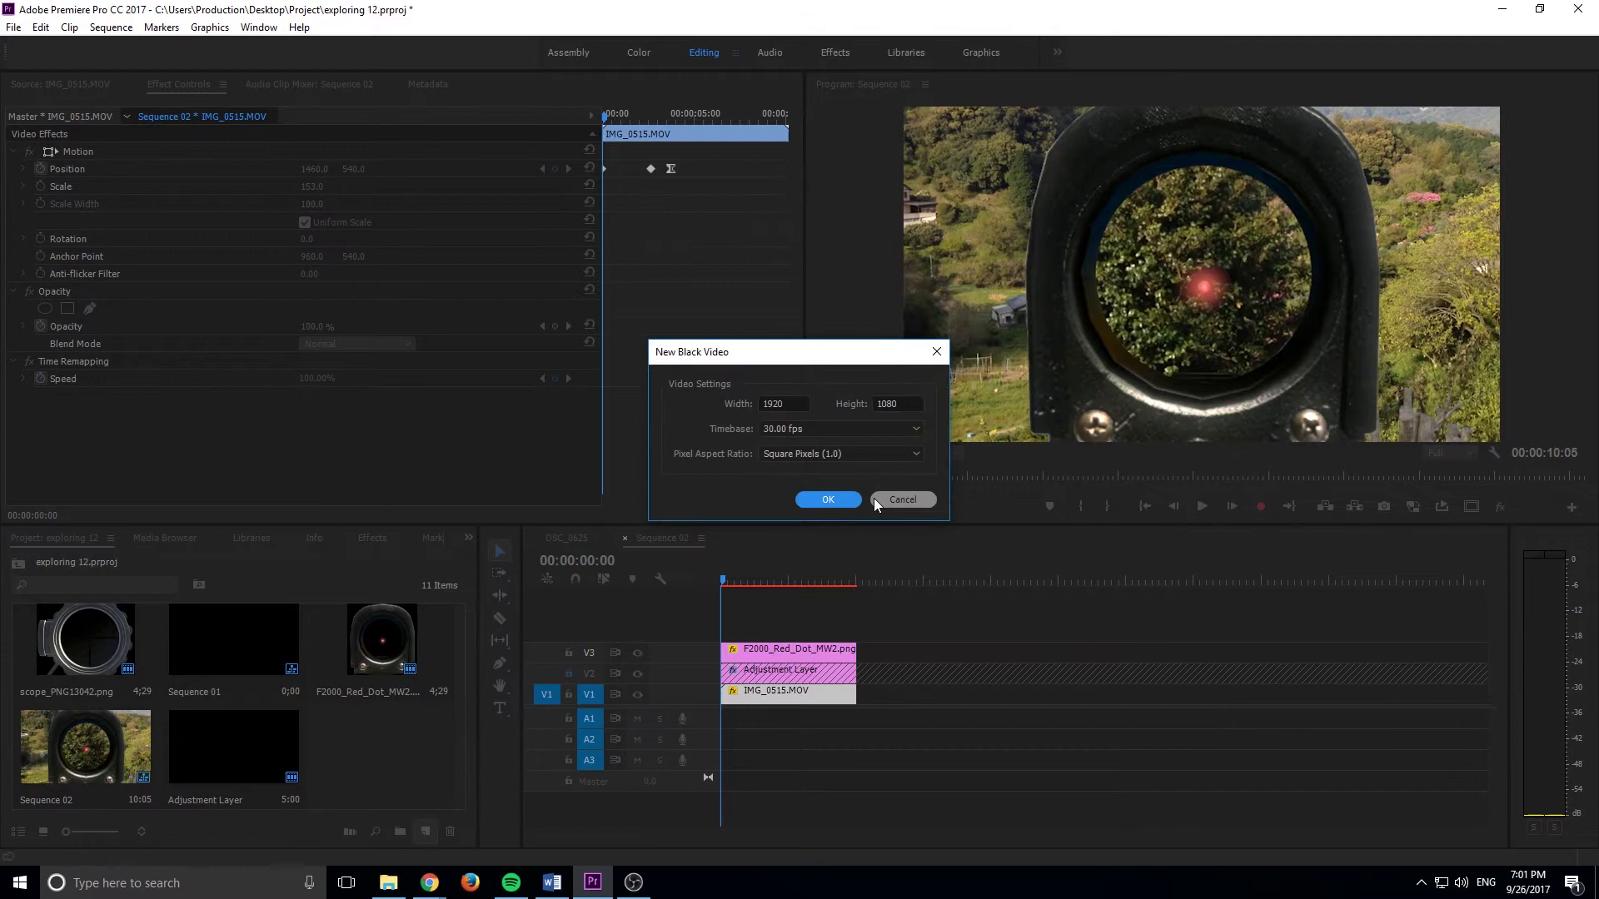
{"action": "left_click", "coordinate": [828, 499]}
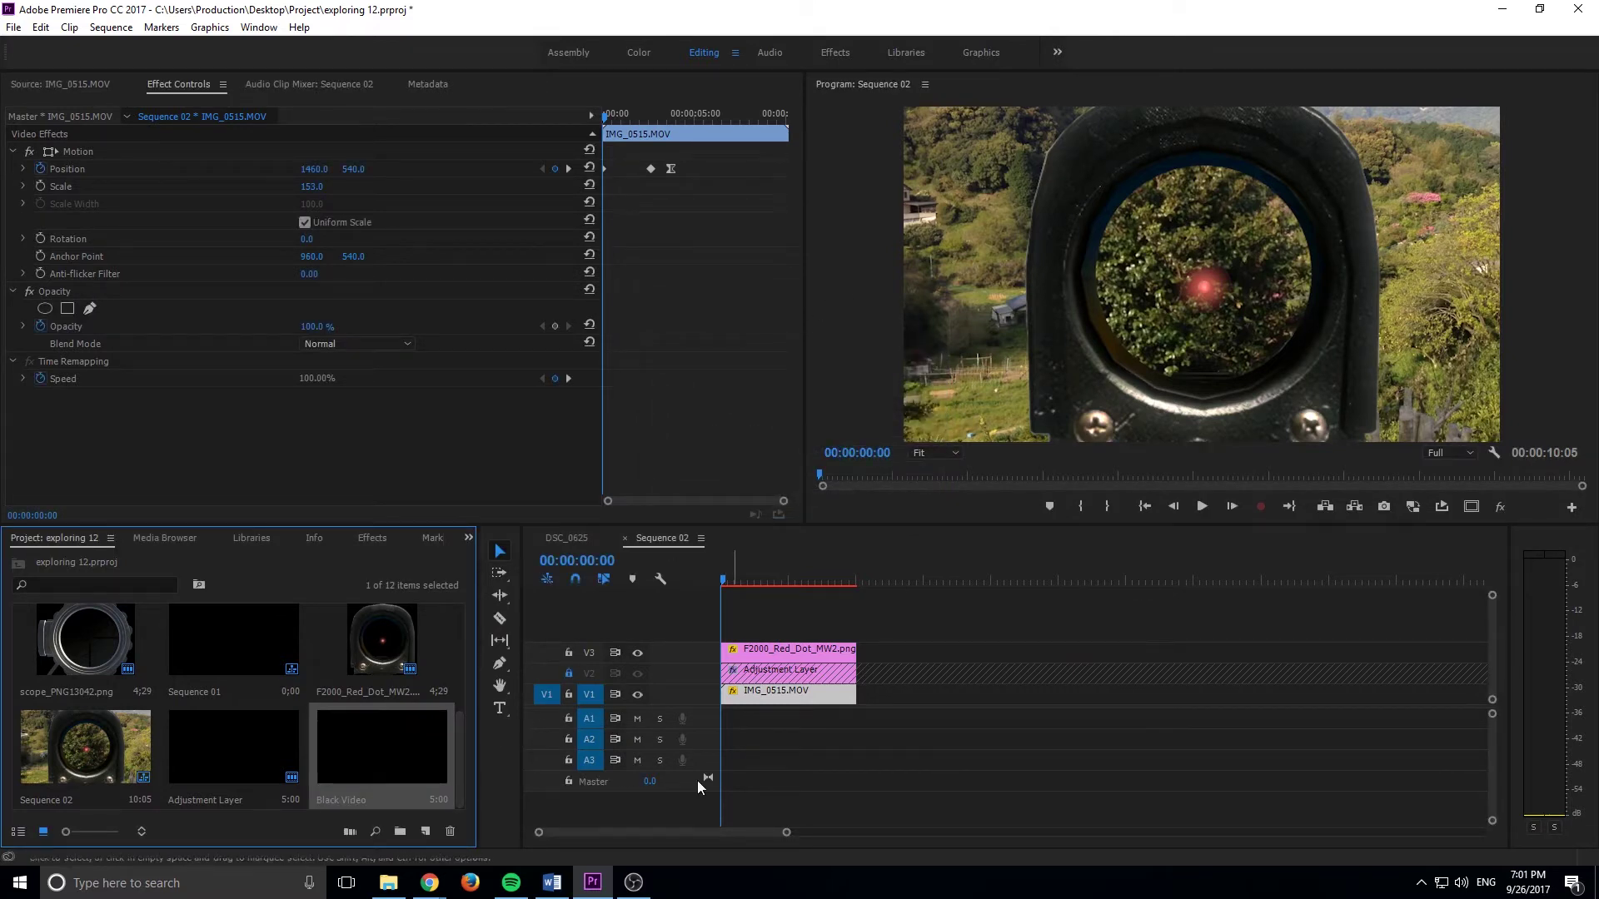
{"action": "left_click_drag", "start_coordinate": [388, 778], "coordinate": [867, 624]}
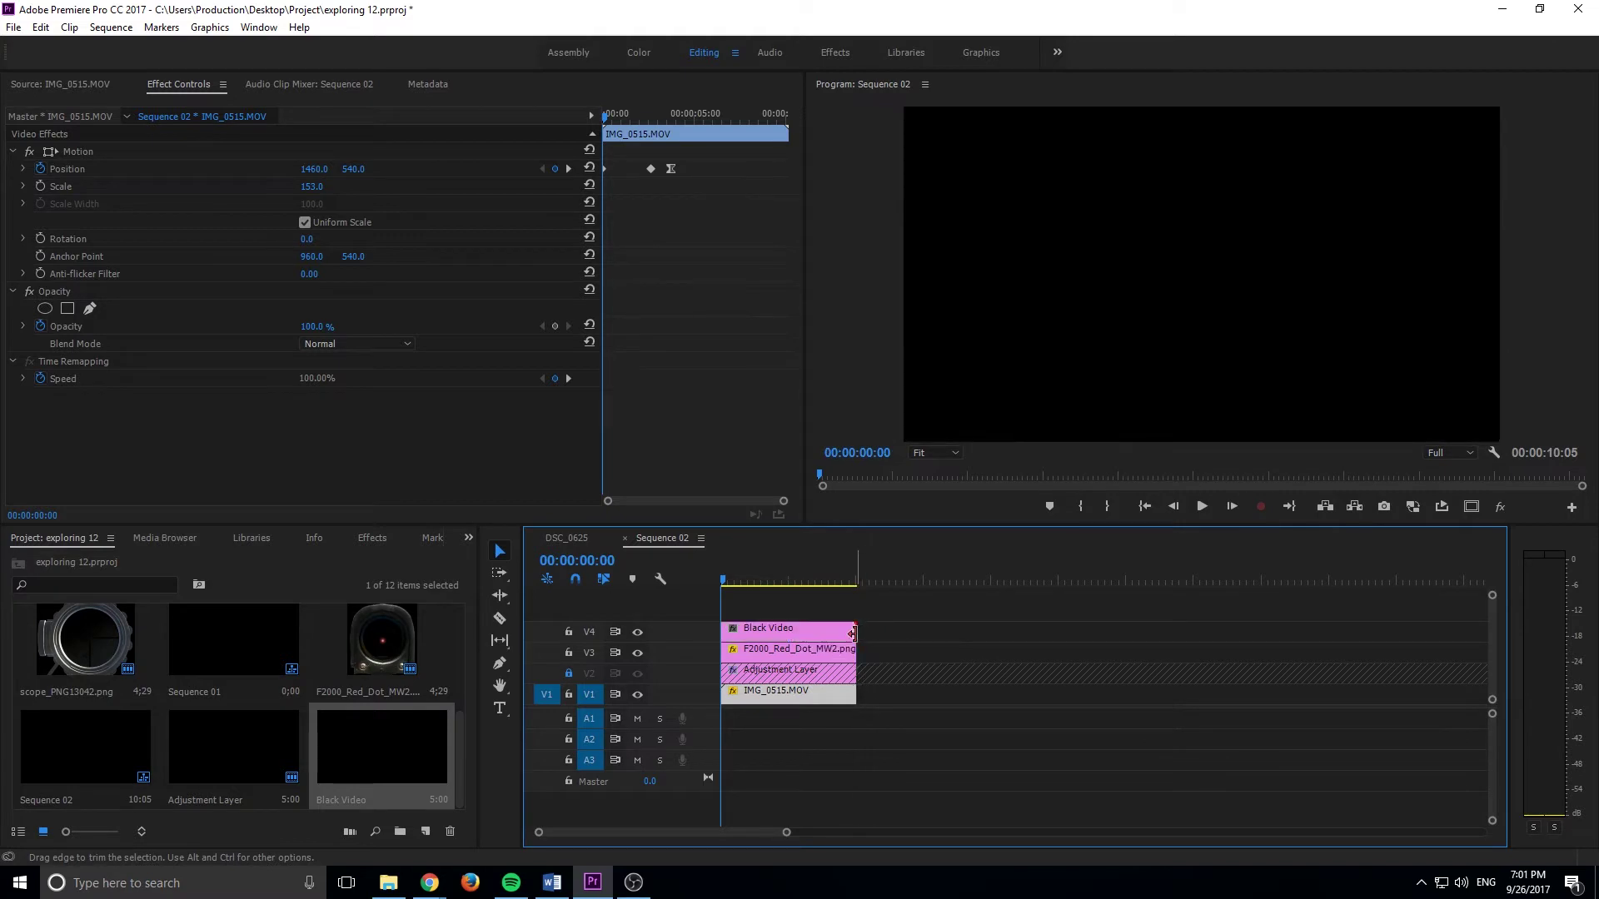
{"action": "left_click", "coordinate": [758, 628]}
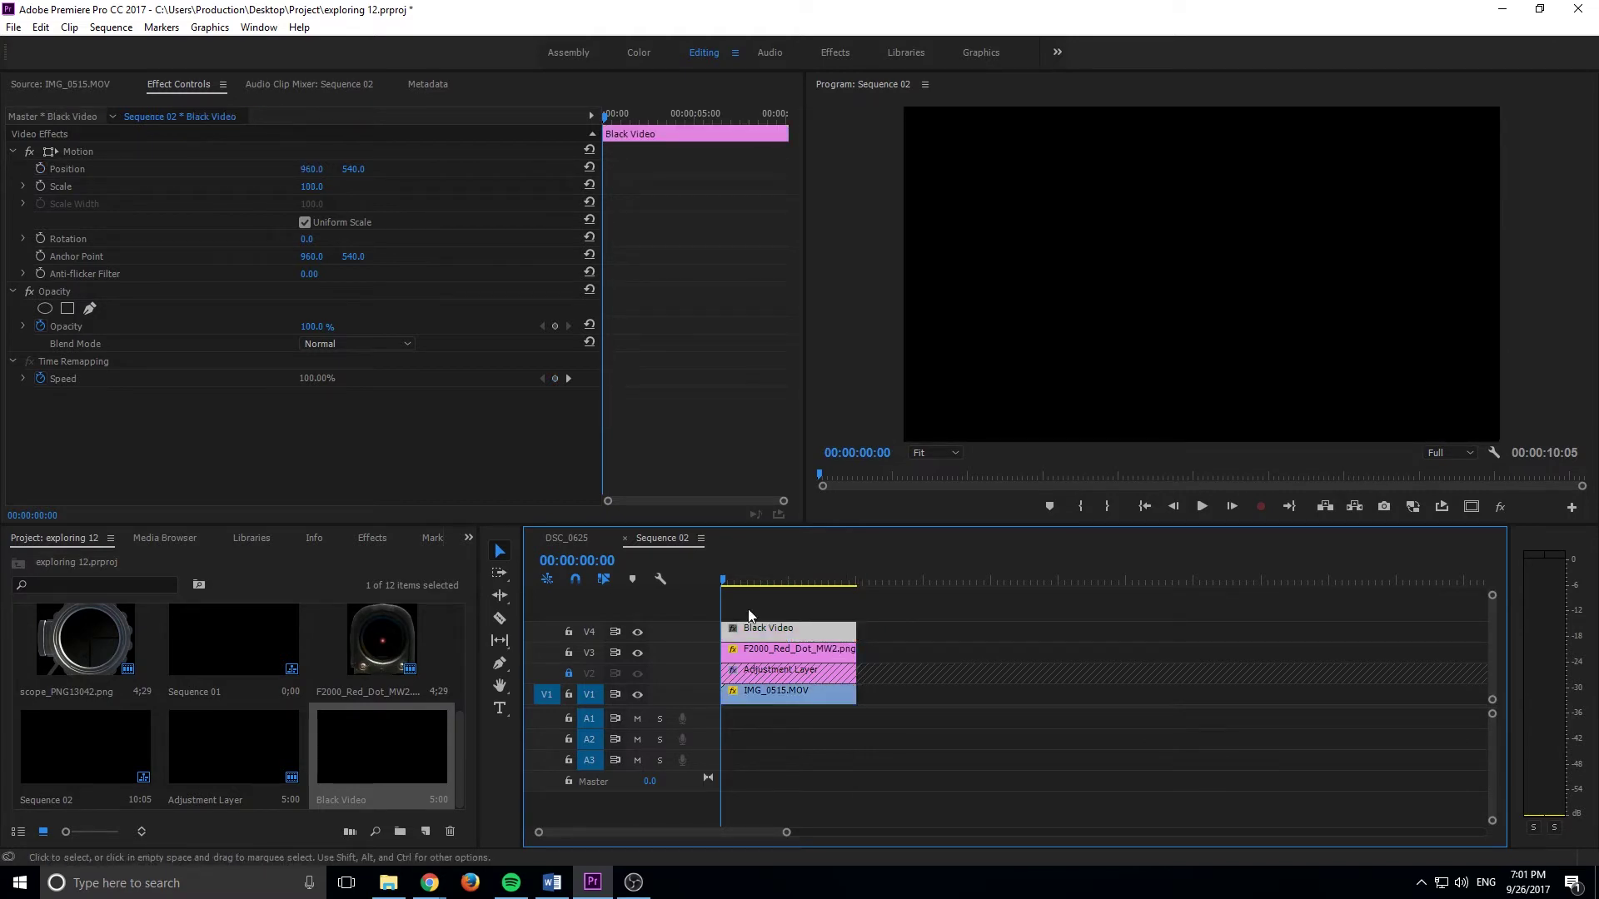
Add an elliptical mask to the Black Video and stretch it into a circle over the scope
{"action": "left_click", "coordinate": [48, 306]}
{"action": "left_click", "coordinate": [47, 307]}
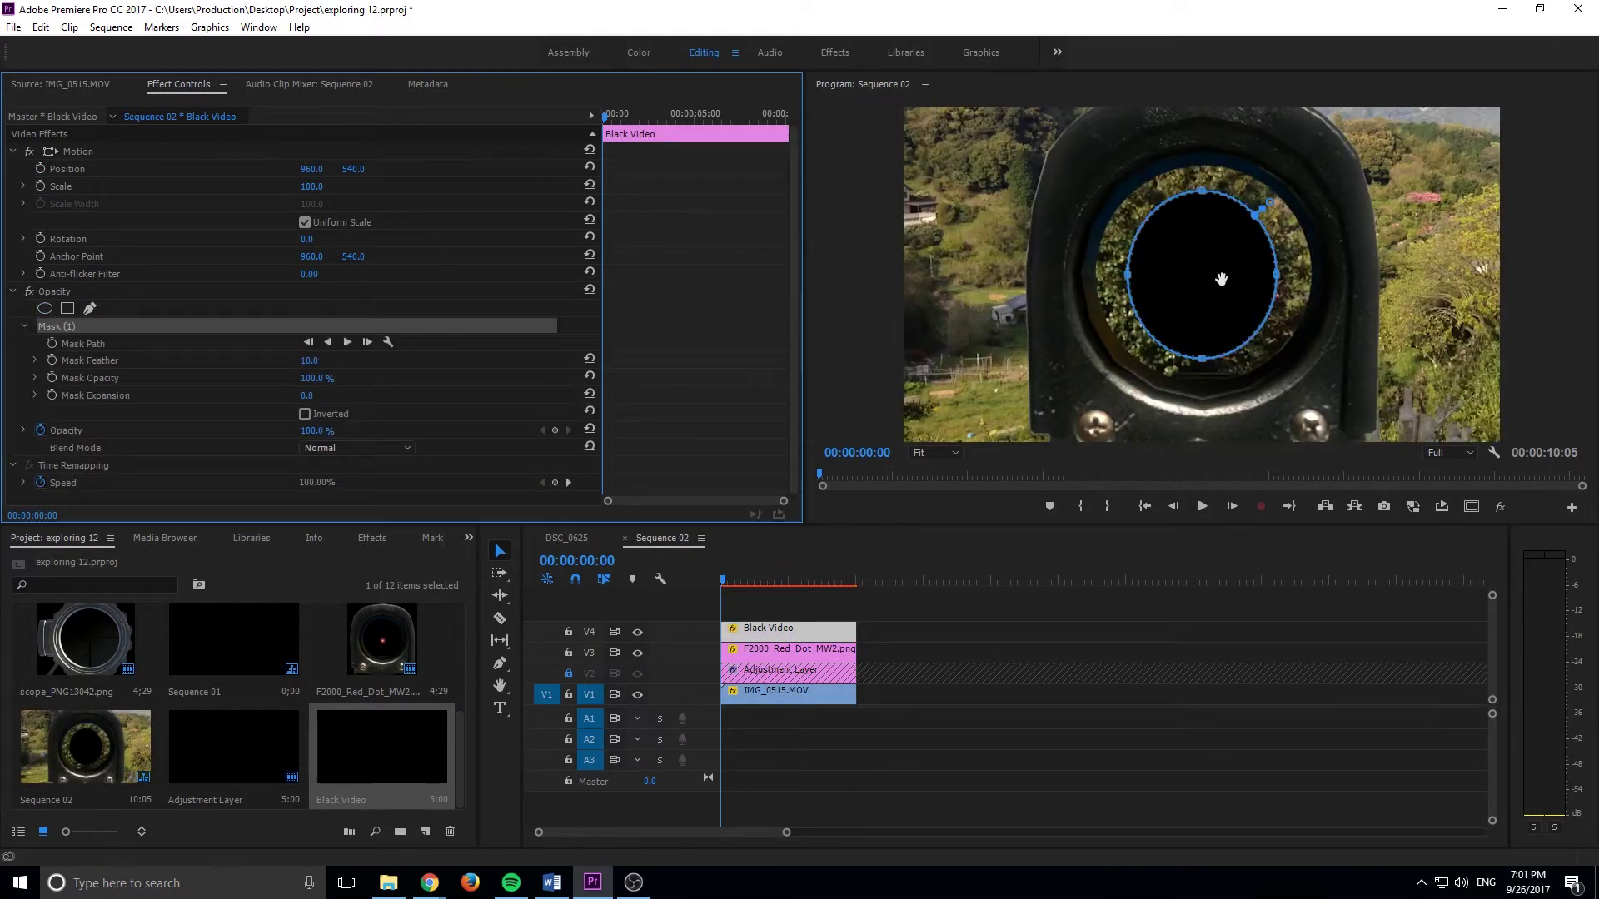
{"action": "left_click_drag", "start_coordinate": [1126, 275], "coordinate": [1029, 277]}
{"action": "left_click_drag", "start_coordinate": [1156, 197], "coordinate": [1187, 98]}
{"action": "left_click_drag", "start_coordinate": [1275, 228], "coordinate": [1374, 227]}
{"action": "left_click_drag", "start_coordinate": [1200, 361], "coordinate": [1202, 431]}
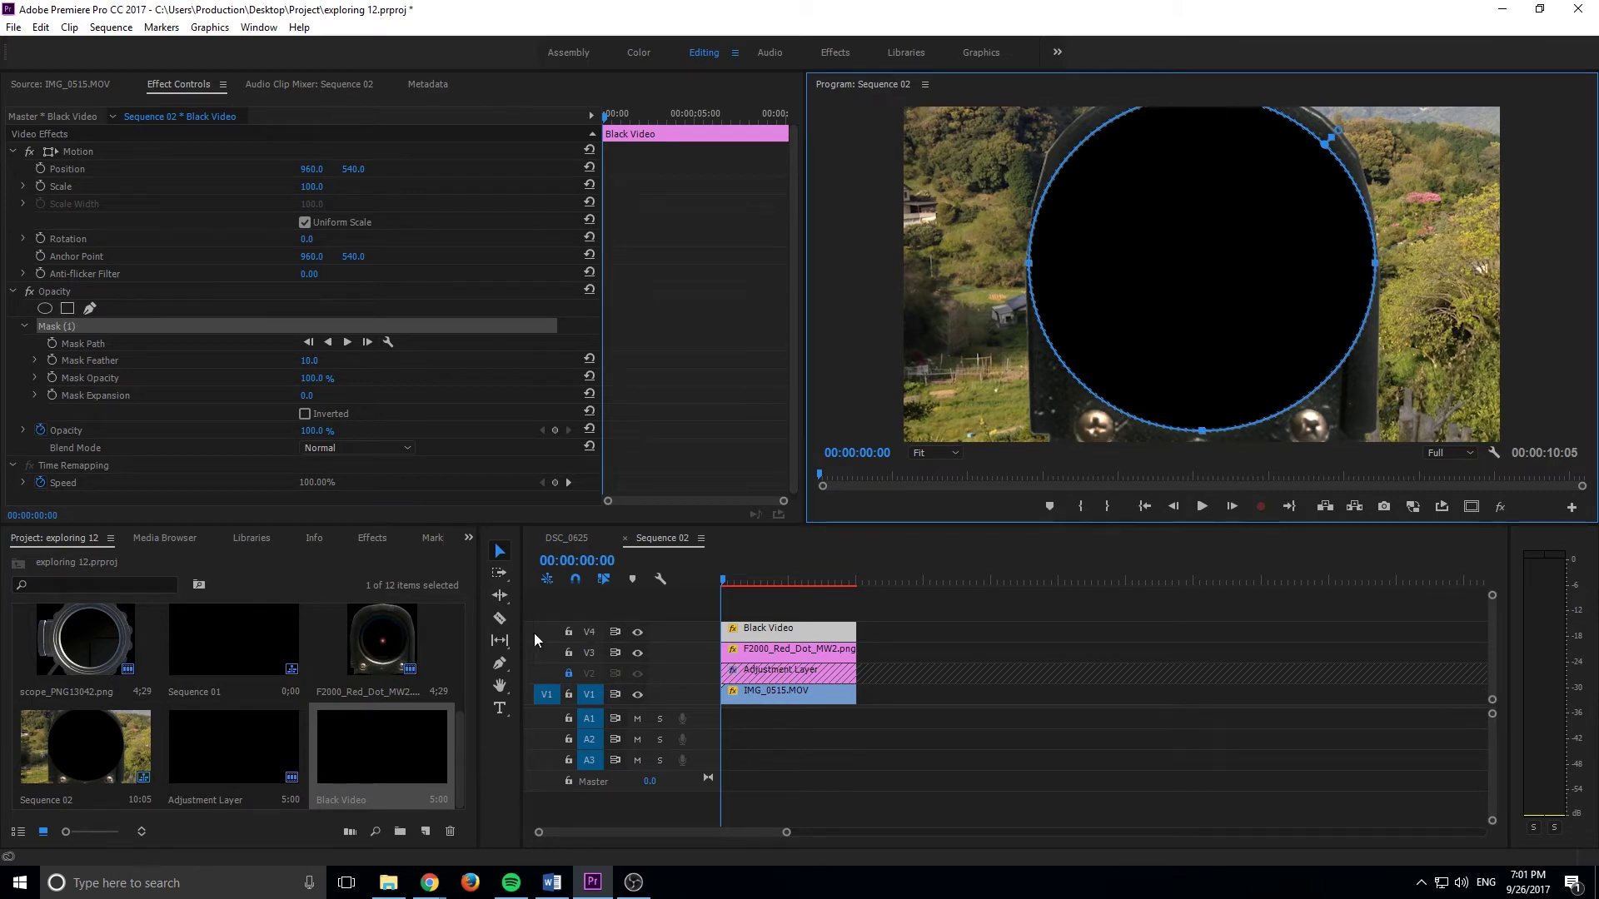
Add a mask point and drag the vertices so the mask traces the scope housing
{"action": "left_click", "coordinate": [499, 664]}
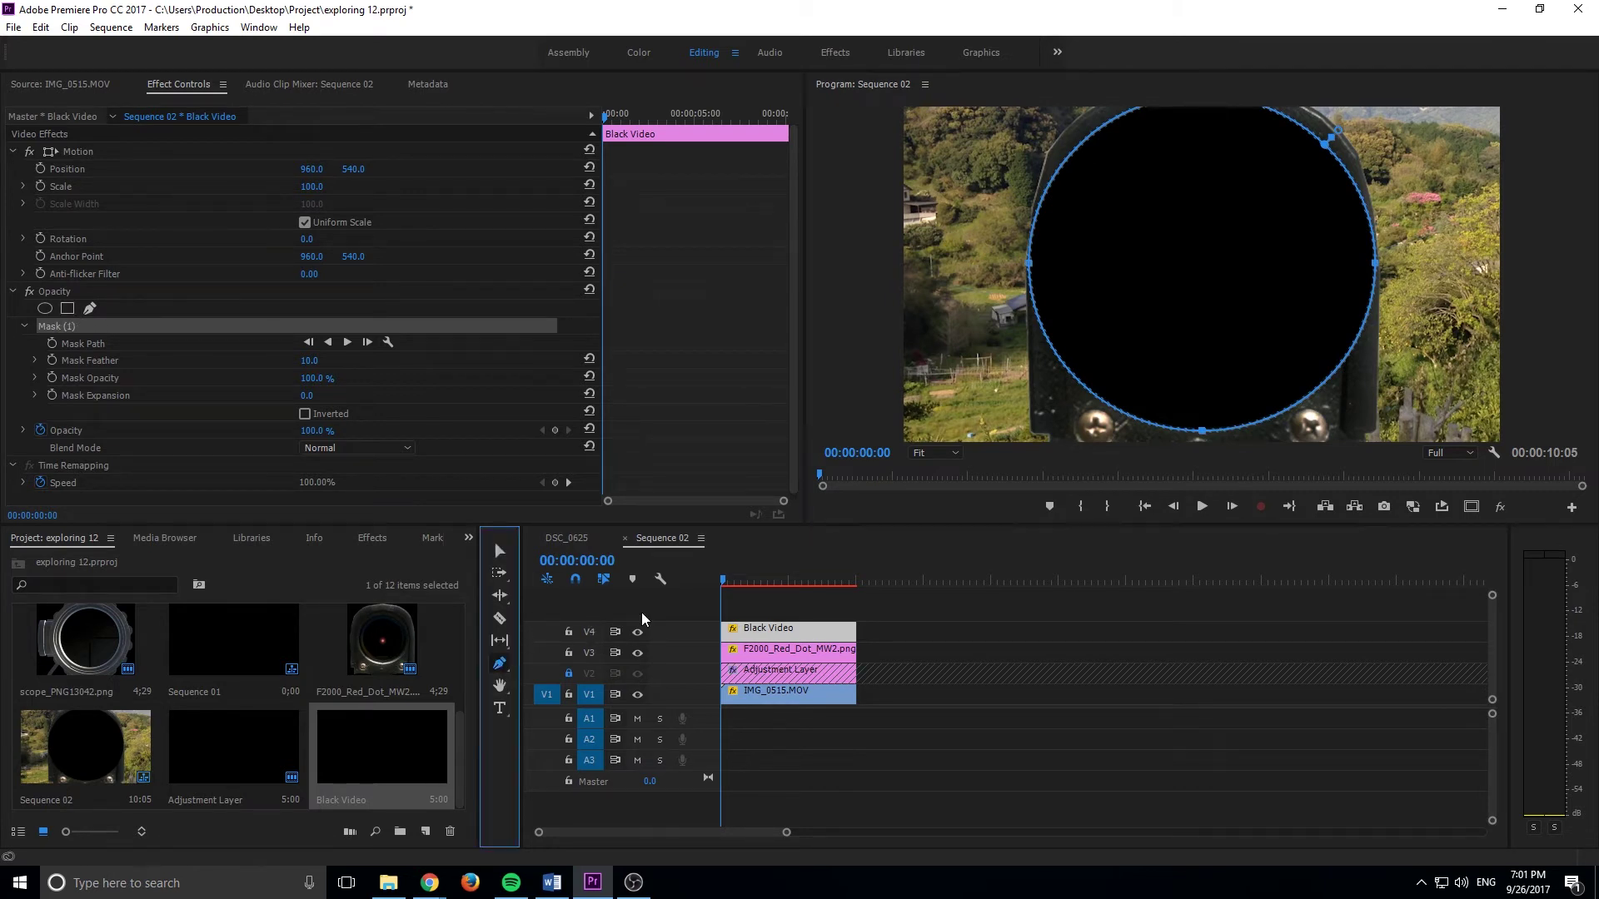
{"action": "left_click", "coordinate": [1086, 388]}
{"action": "left_click_drag", "start_coordinate": [1086, 389], "coordinate": [1065, 428]}
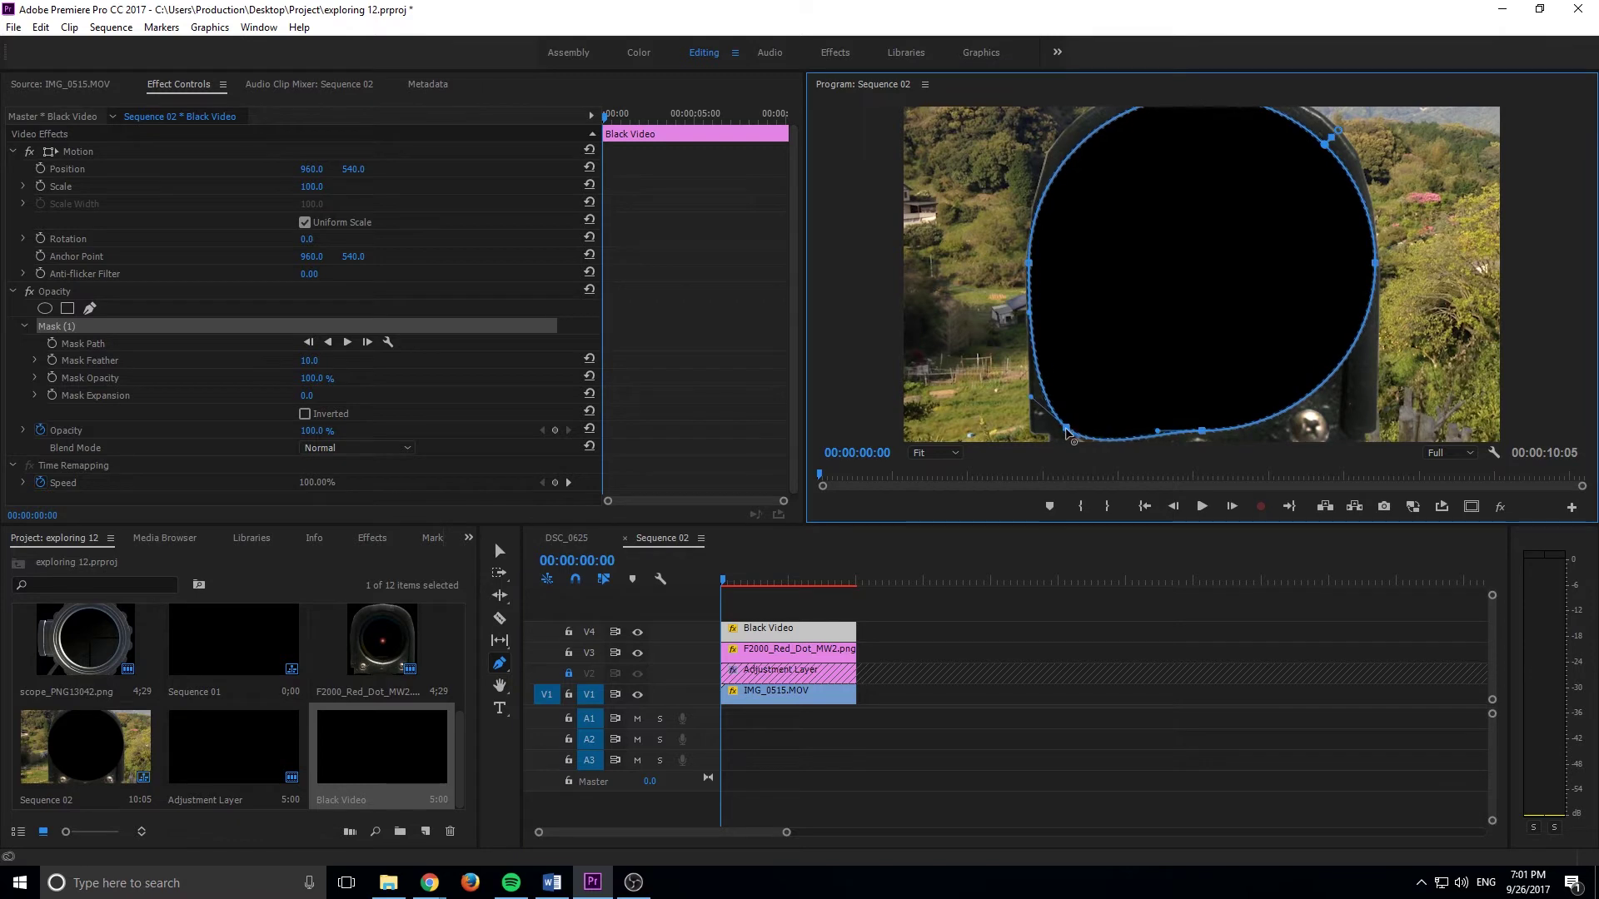
{"action": "left_click", "coordinate": [1202, 435]}
{"action": "left_click_drag", "start_coordinate": [1203, 436], "coordinate": [1331, 391]}
{"action": "left_click_drag", "start_coordinate": [1333, 394], "coordinate": [1370, 434]}
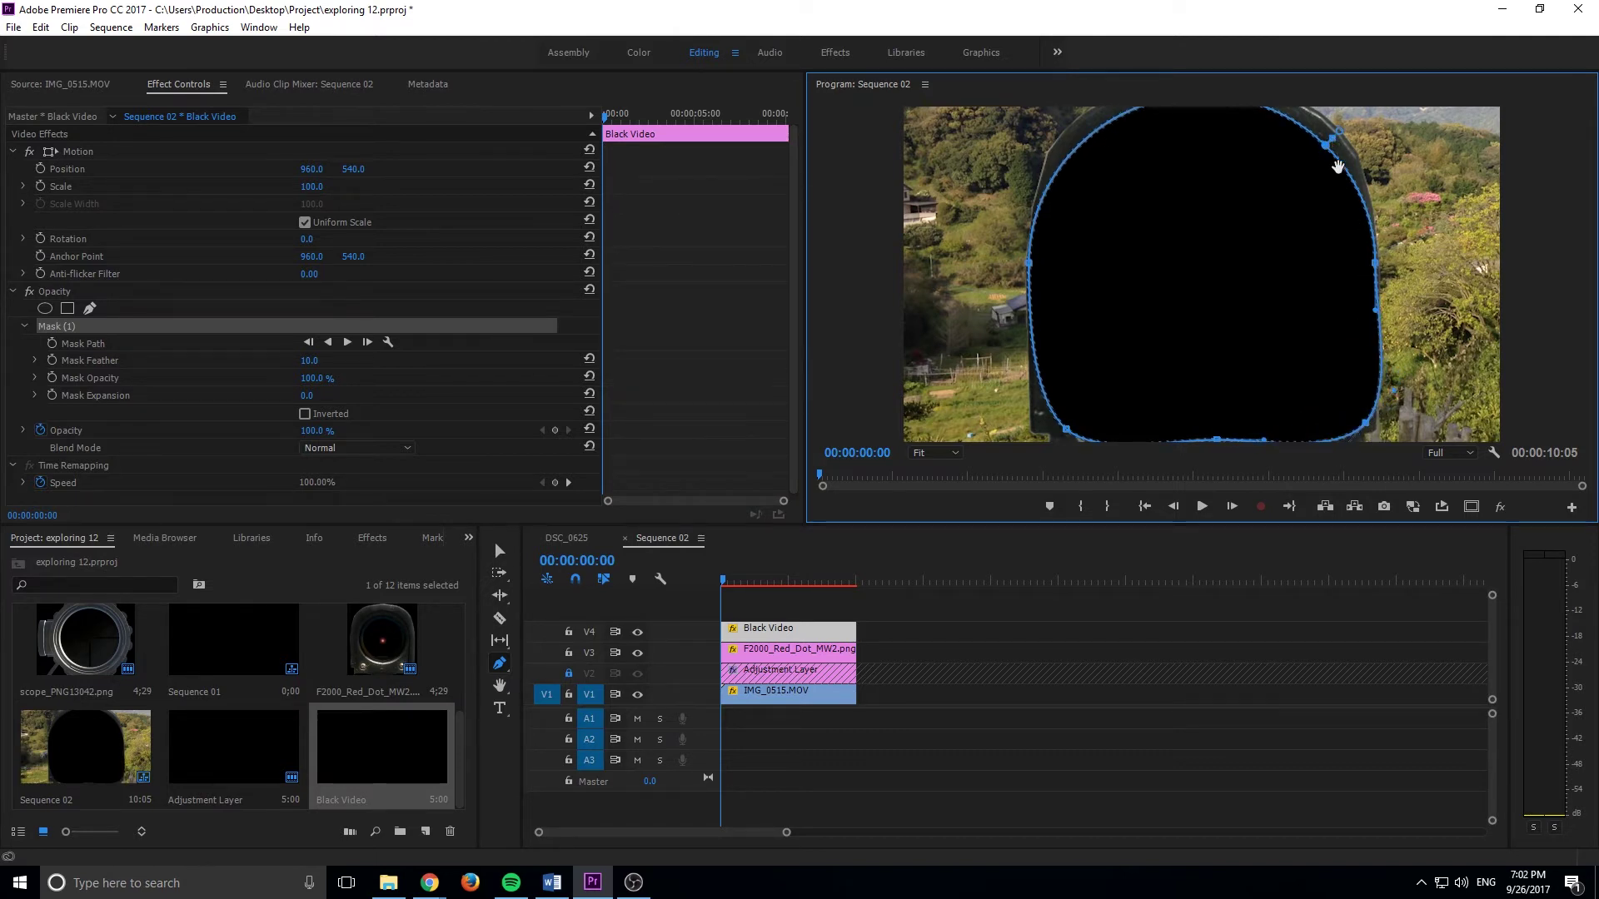
{"action": "left_click_drag", "start_coordinate": [1326, 144], "coordinate": [1342, 166]}
{"action": "mouse_move", "coordinate": [1347, 171]}
{"action": "left_mouse_down"}
{"action": "mouse_move", "coordinate": [1364, 159]}
{"action": "mouse_move", "coordinate": [1345, 147]}
{"action": "left_mouse_up"}
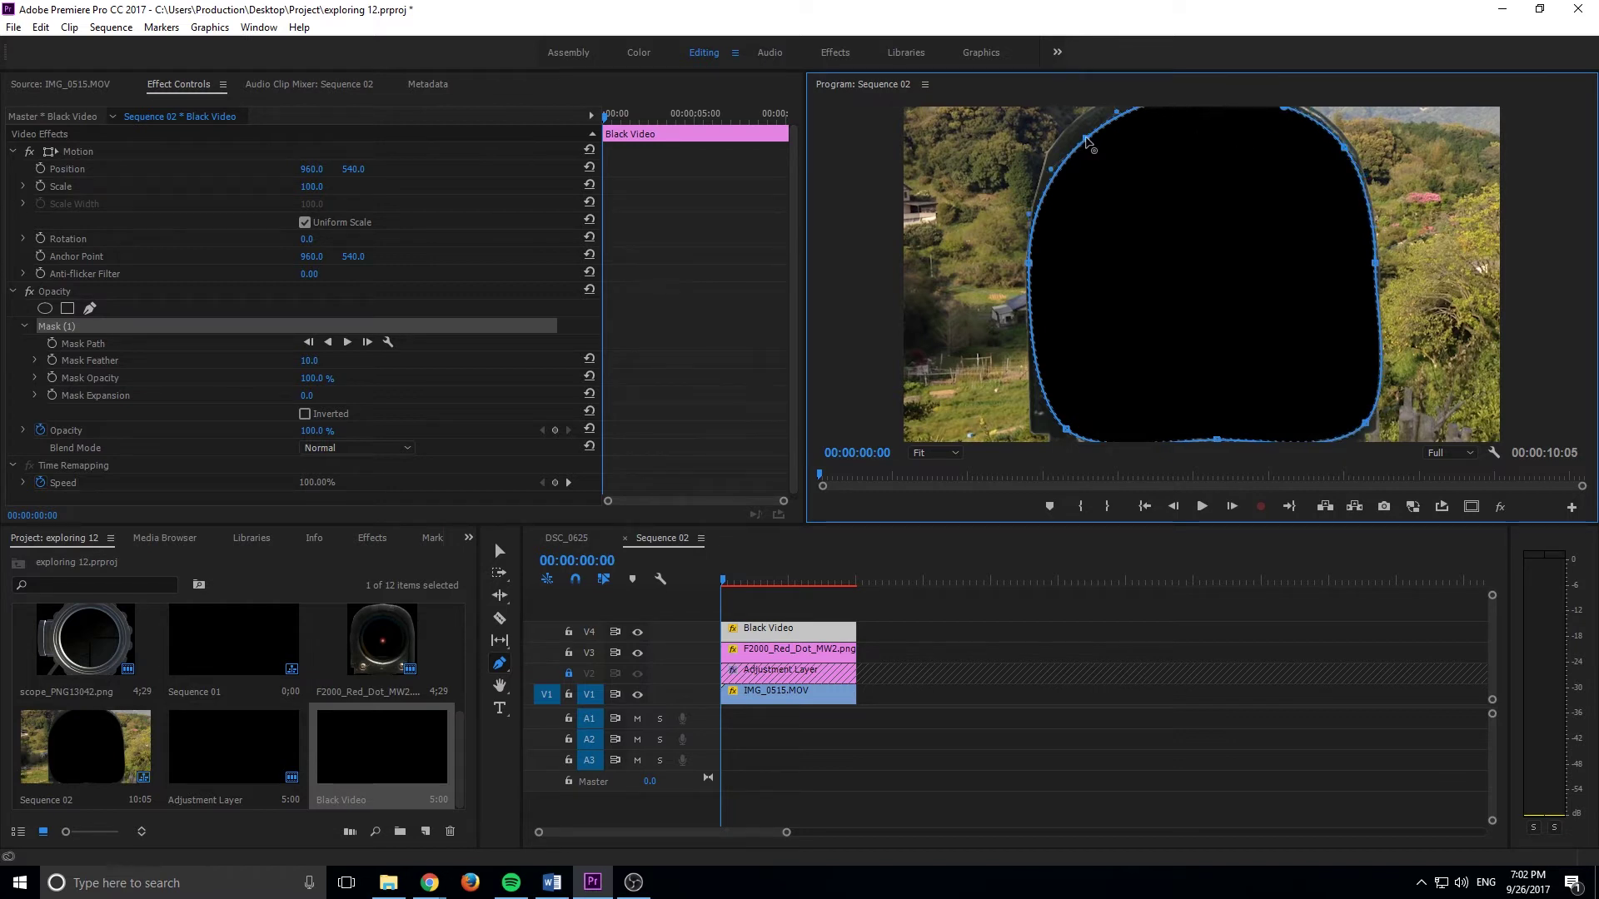
{"action": "left_click_drag", "start_coordinate": [1089, 143], "coordinate": [1079, 122]}
{"action": "key", "text": "ctrl+z"}
{"action": "left_click_drag", "start_coordinate": [1066, 431], "coordinate": [1052, 439]}
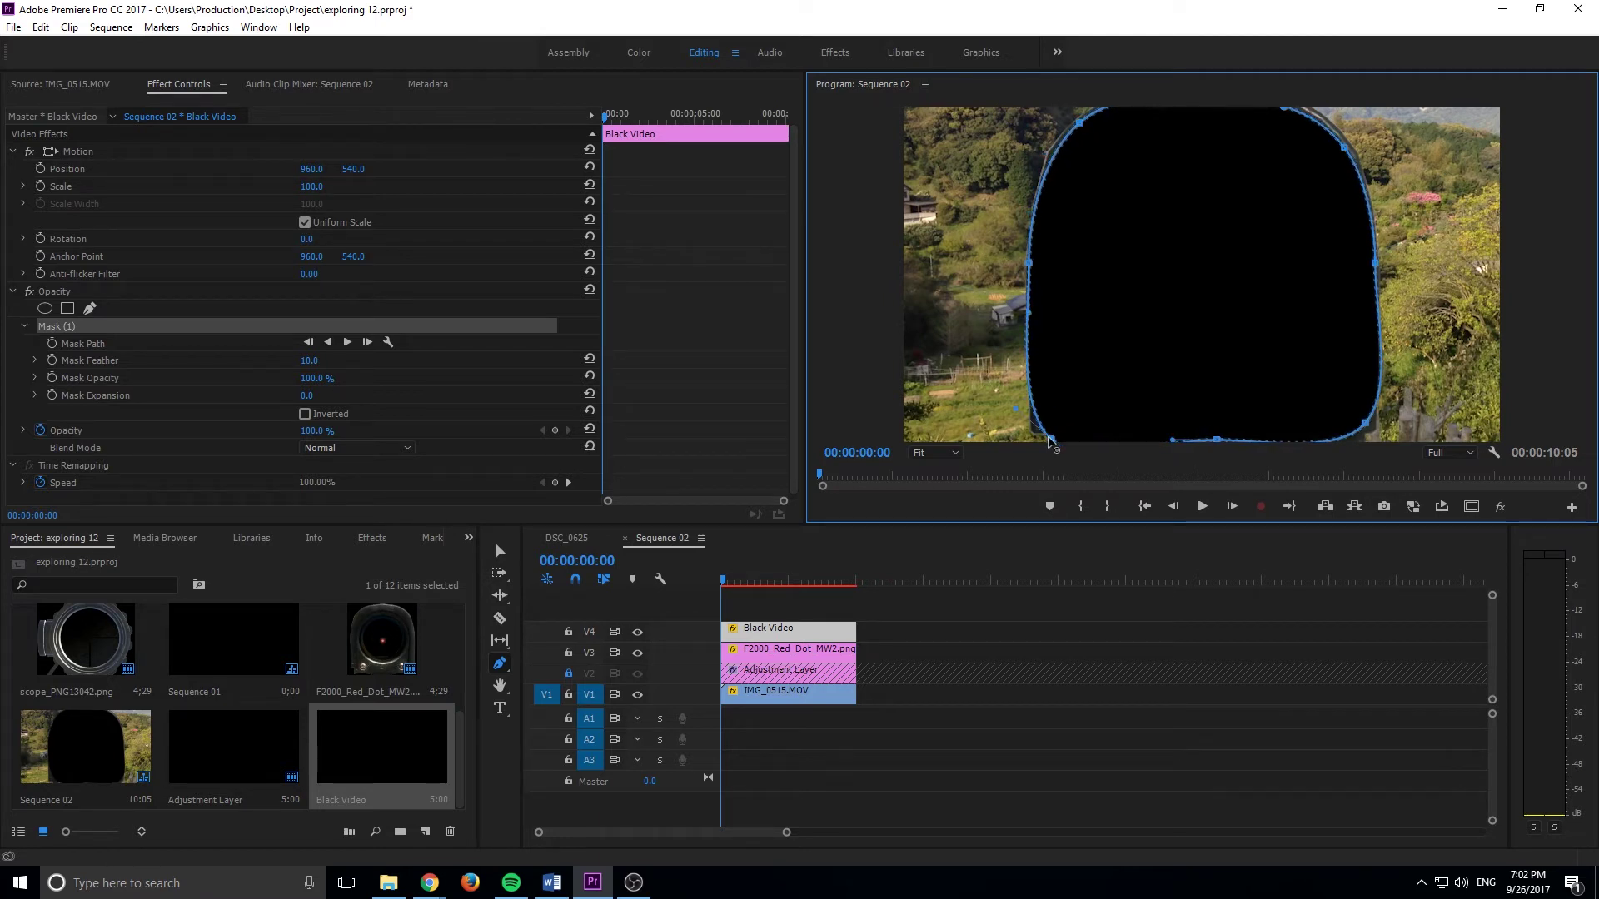
Invert the Black Video mask and set Mask Feather to 62 and Opacity to 95%
{"action": "left_click", "coordinate": [304, 414]}
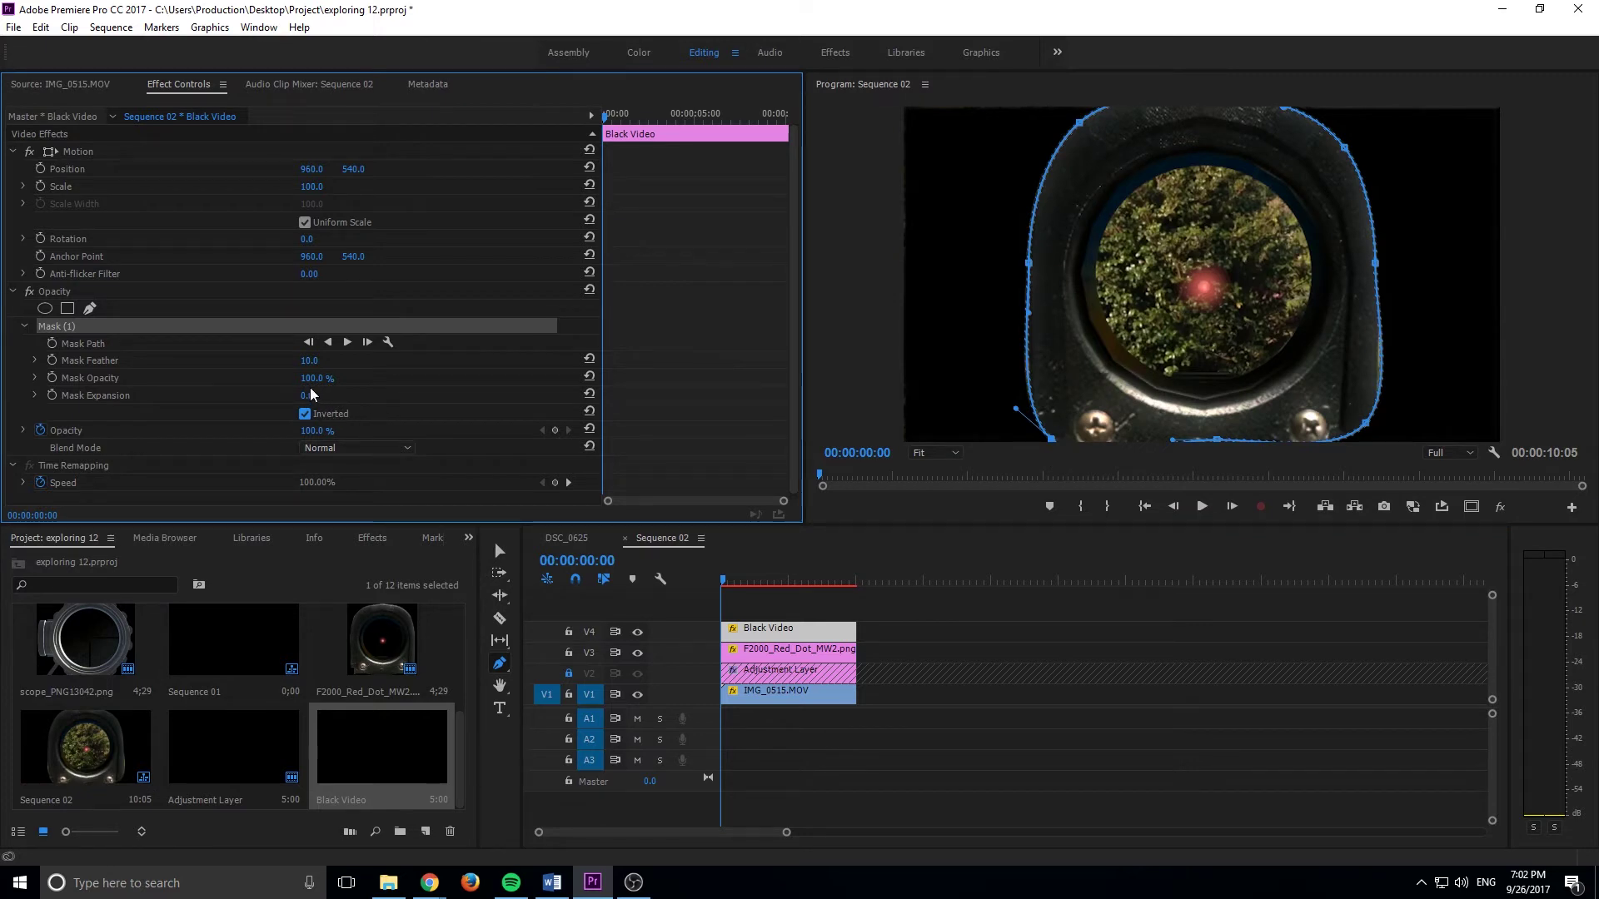
{"action": "mouse_move", "coordinate": [309, 360]}
{"action": "left_mouse_down"}
{"action": "mouse_move", "coordinate": [370, 360]}
{"action": "mouse_move", "coordinate": [295, 360]}
{"action": "left_mouse_up"}
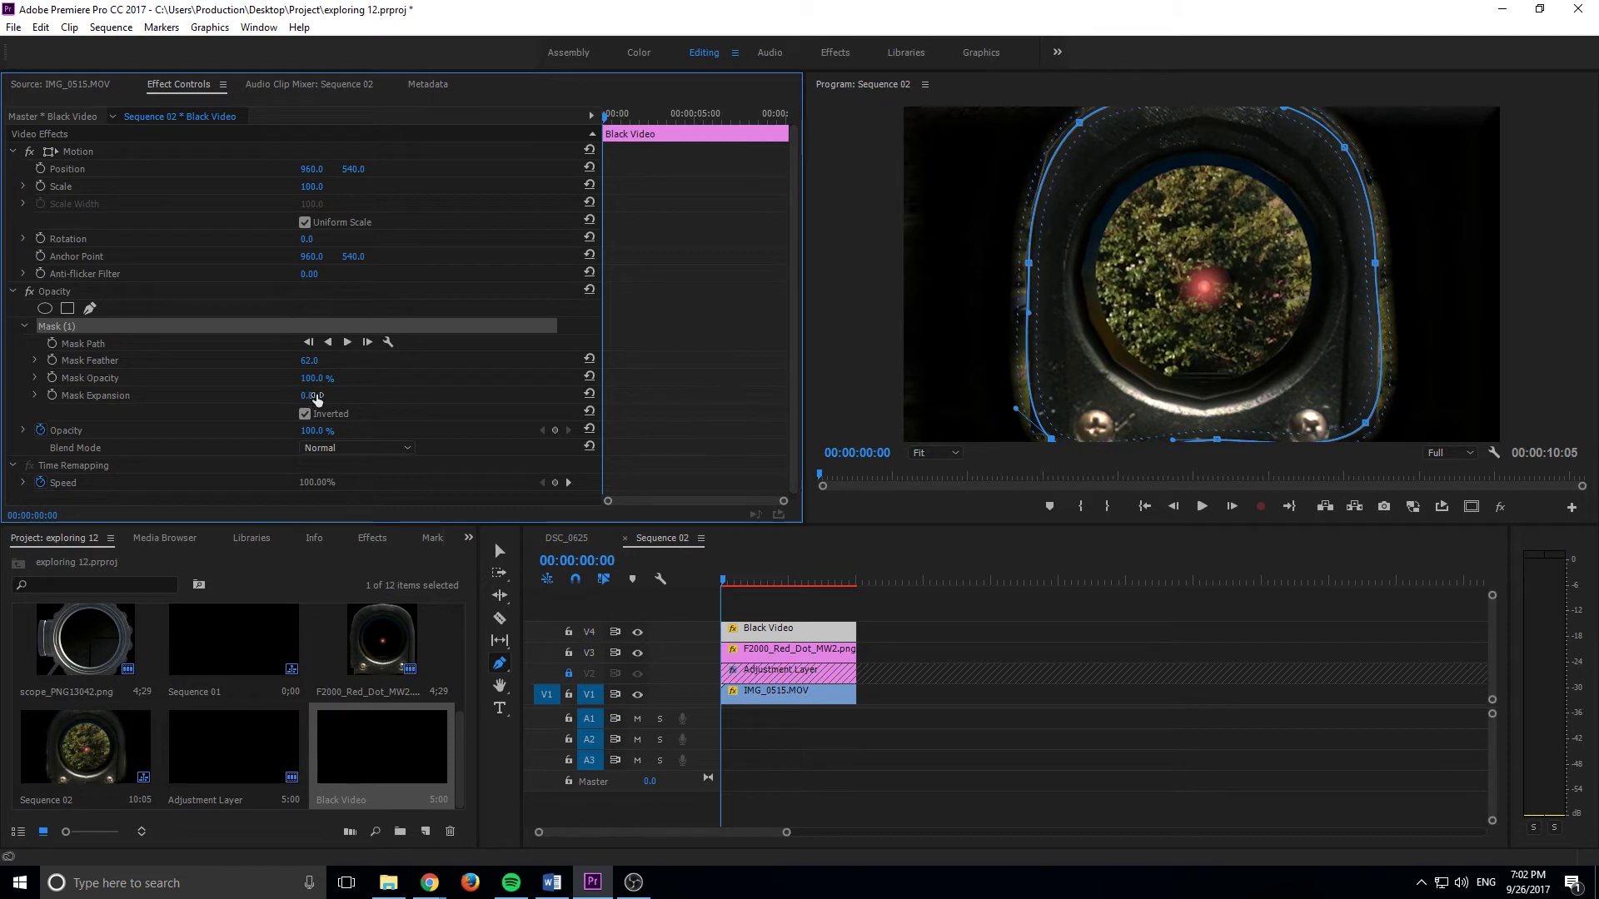
{"action": "left_click_drag", "start_coordinate": [317, 431], "coordinate": [312, 430]}
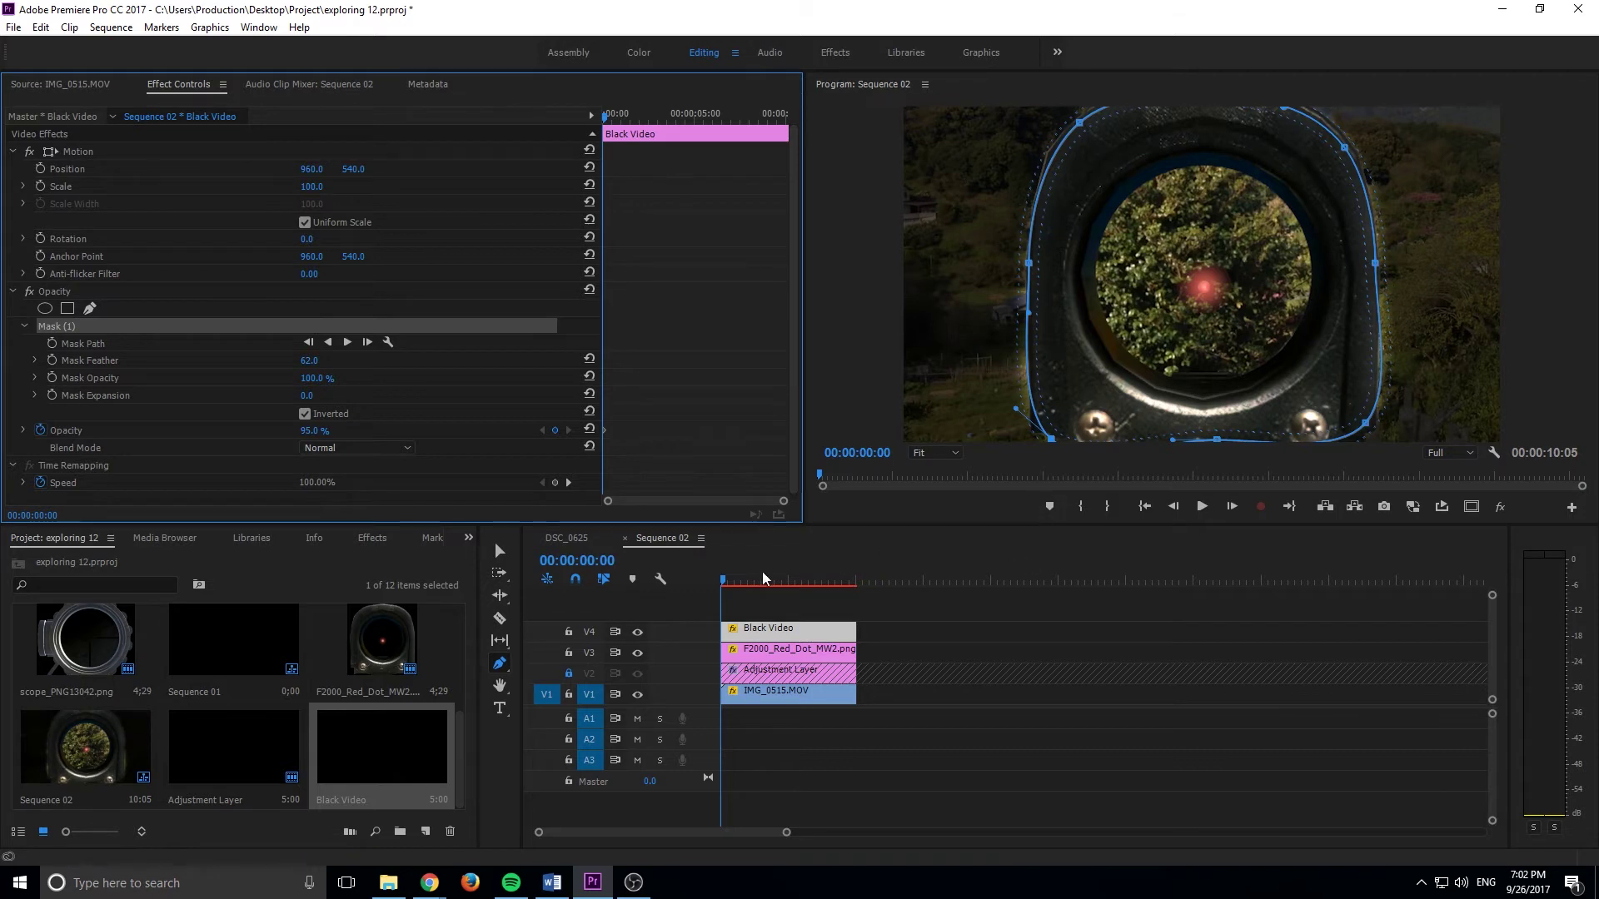
Deselect the clip and play the sequence to preview the darkened surroundings
{"action": "left_click", "coordinate": [671, 567]}
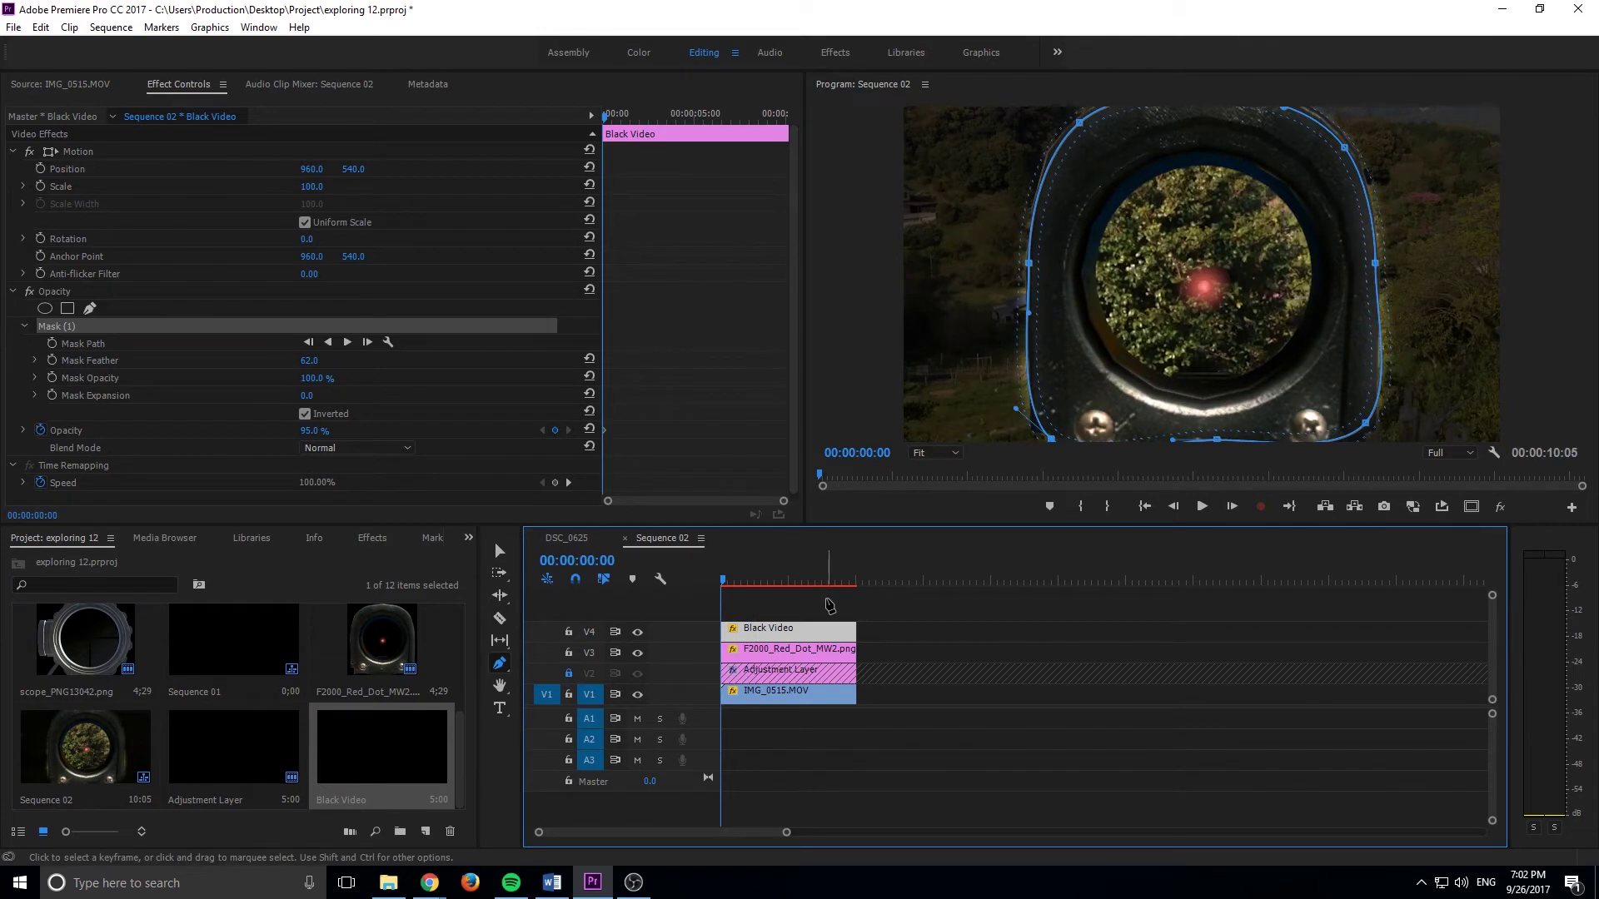
{"action": "left_click", "coordinate": [499, 550]}
{"action": "left_click", "coordinate": [1052, 603]}
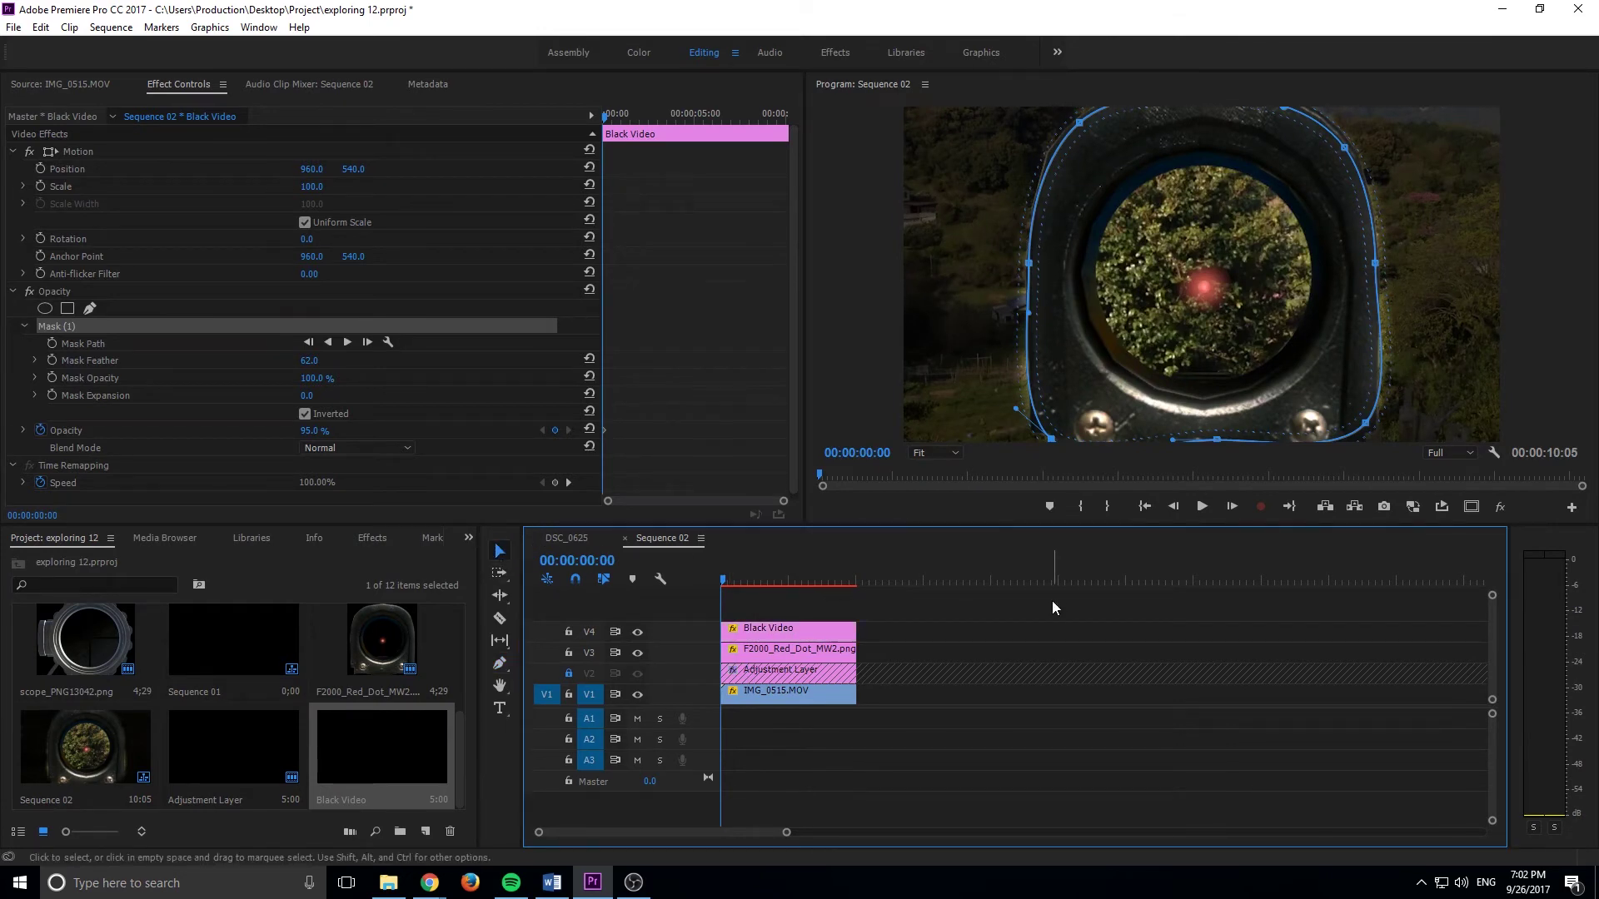
{"action": "key", "text": "space"}
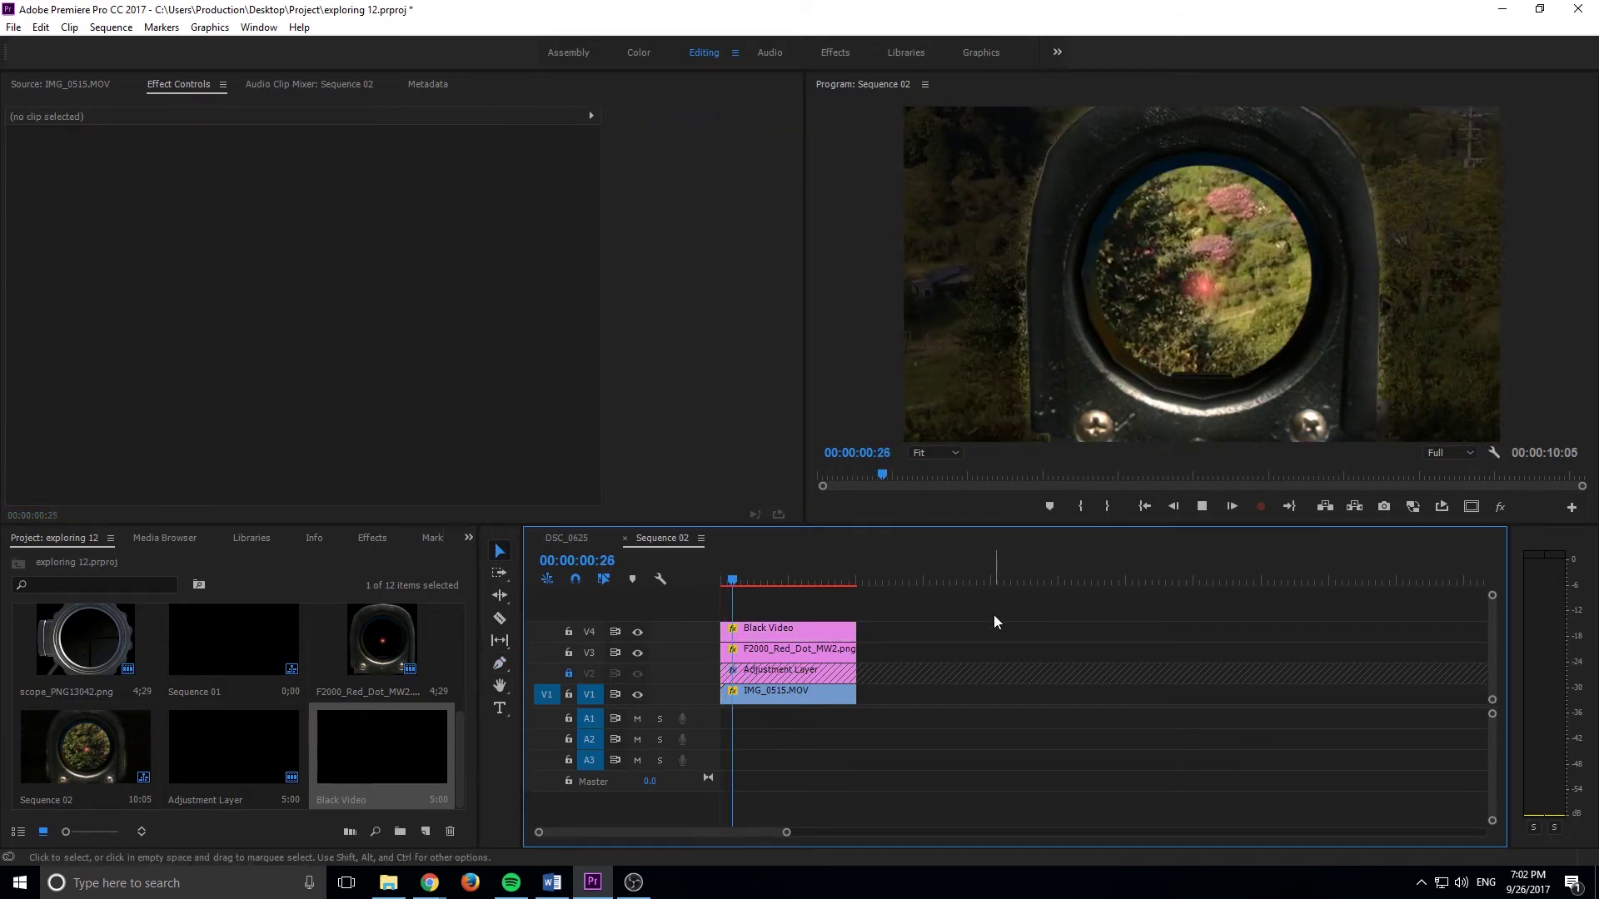
Set the Black Video's Mask Expansion to -56 and replay the sequence from the start
{"action": "left_click", "coordinate": [774, 635]}
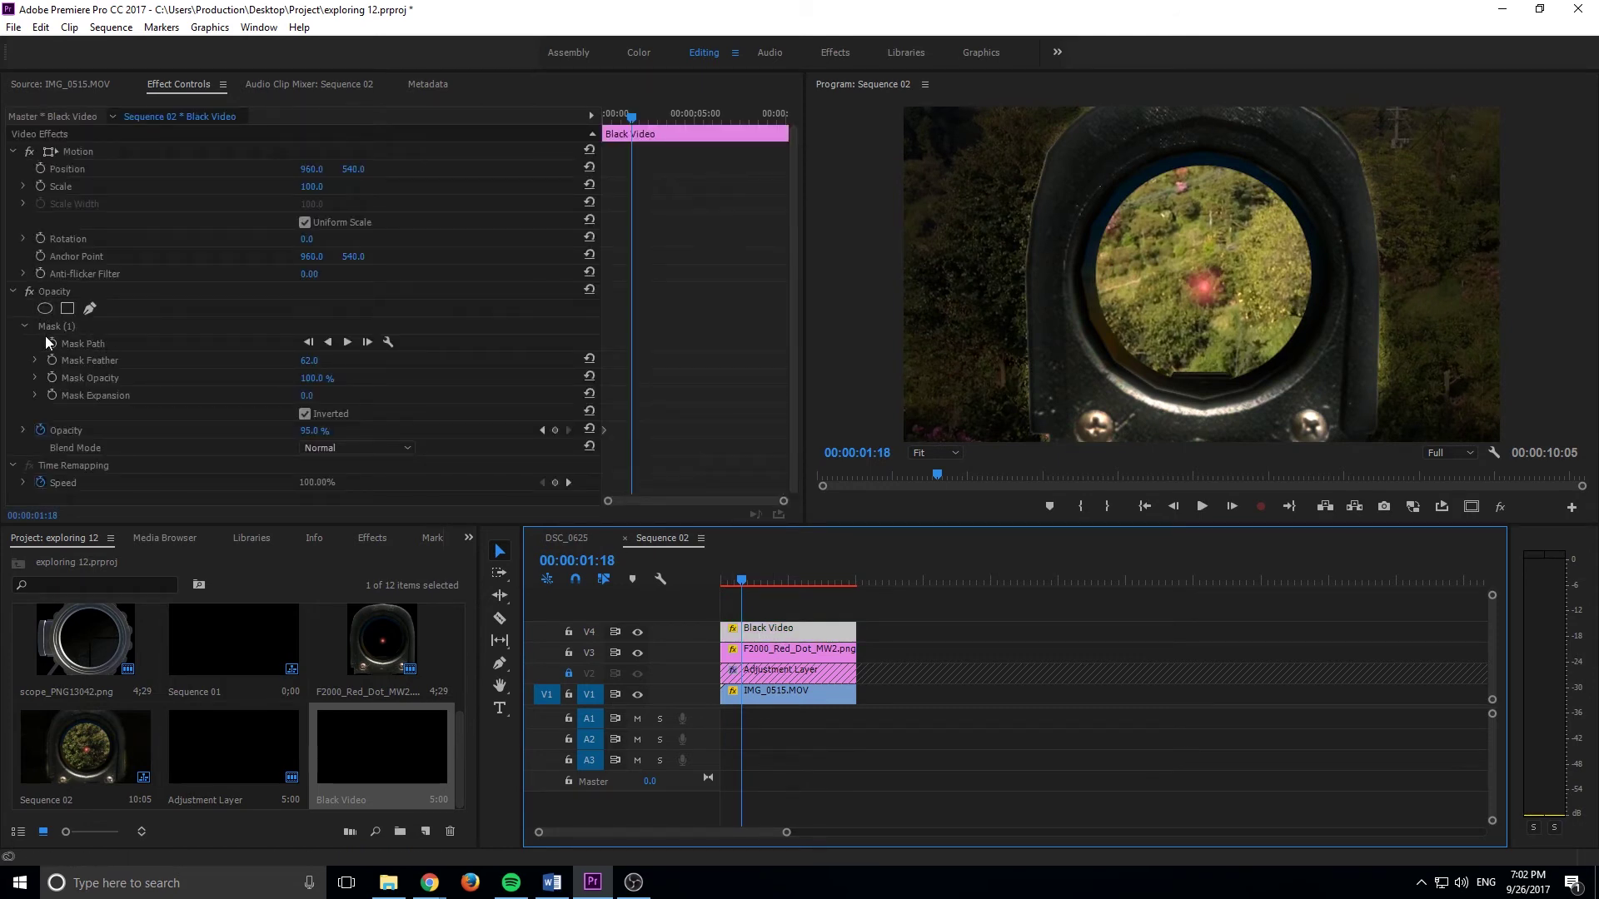
{"action": "left_click_drag", "start_coordinate": [301, 397], "coordinate": [255, 397]}
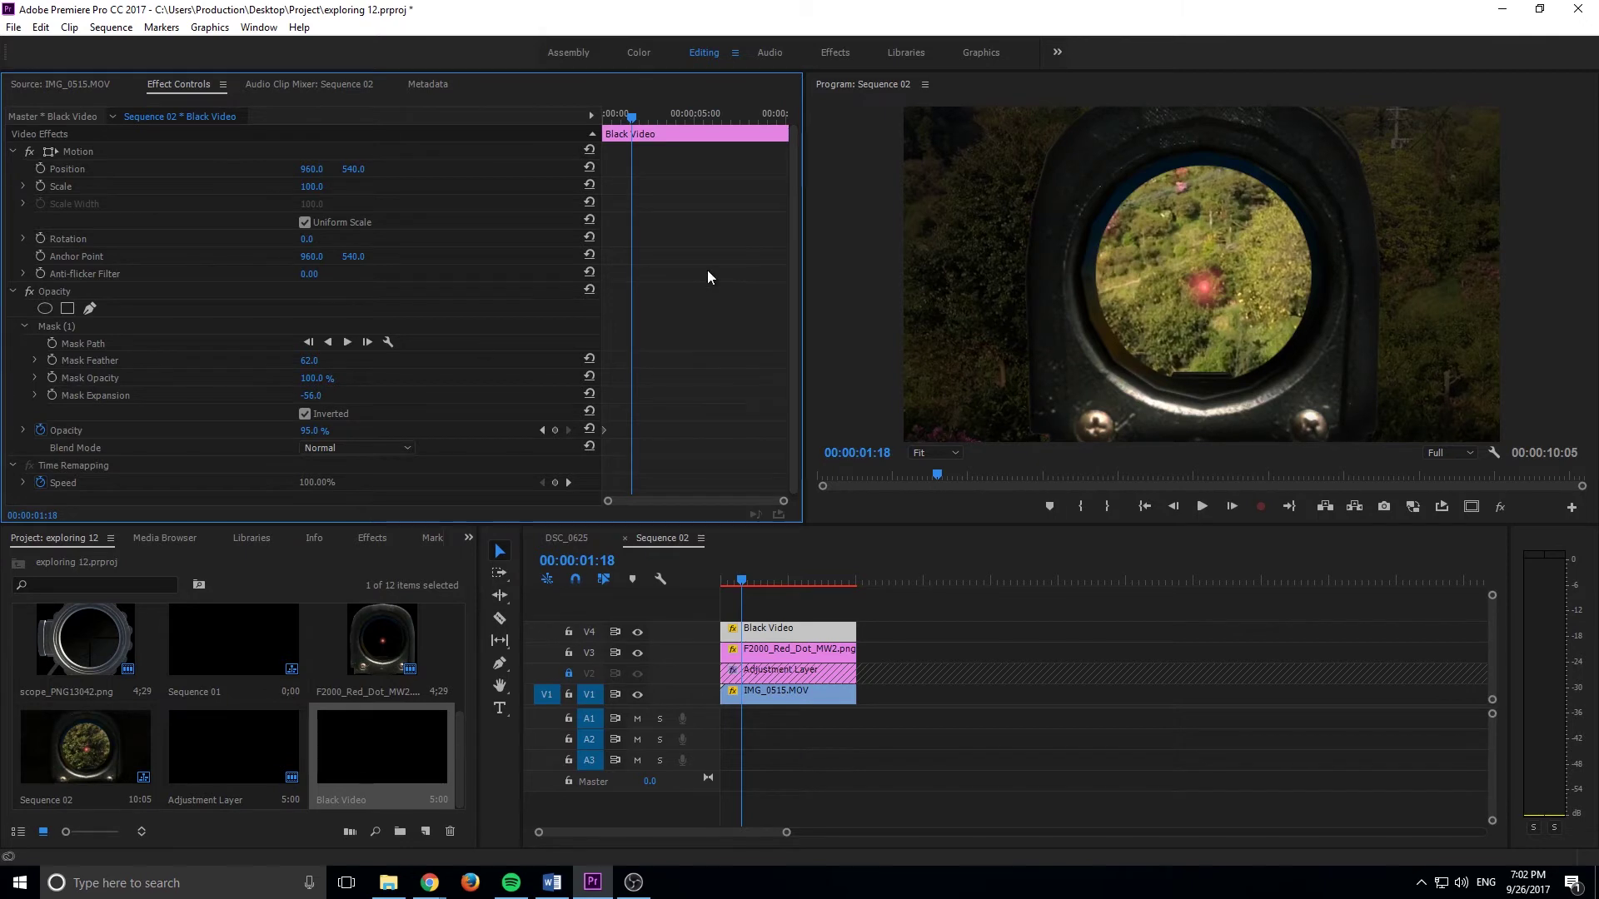
{"action": "left_click", "coordinate": [766, 583]}
{"action": "left_click_drag", "start_coordinate": [766, 583], "coordinate": [722, 583]}
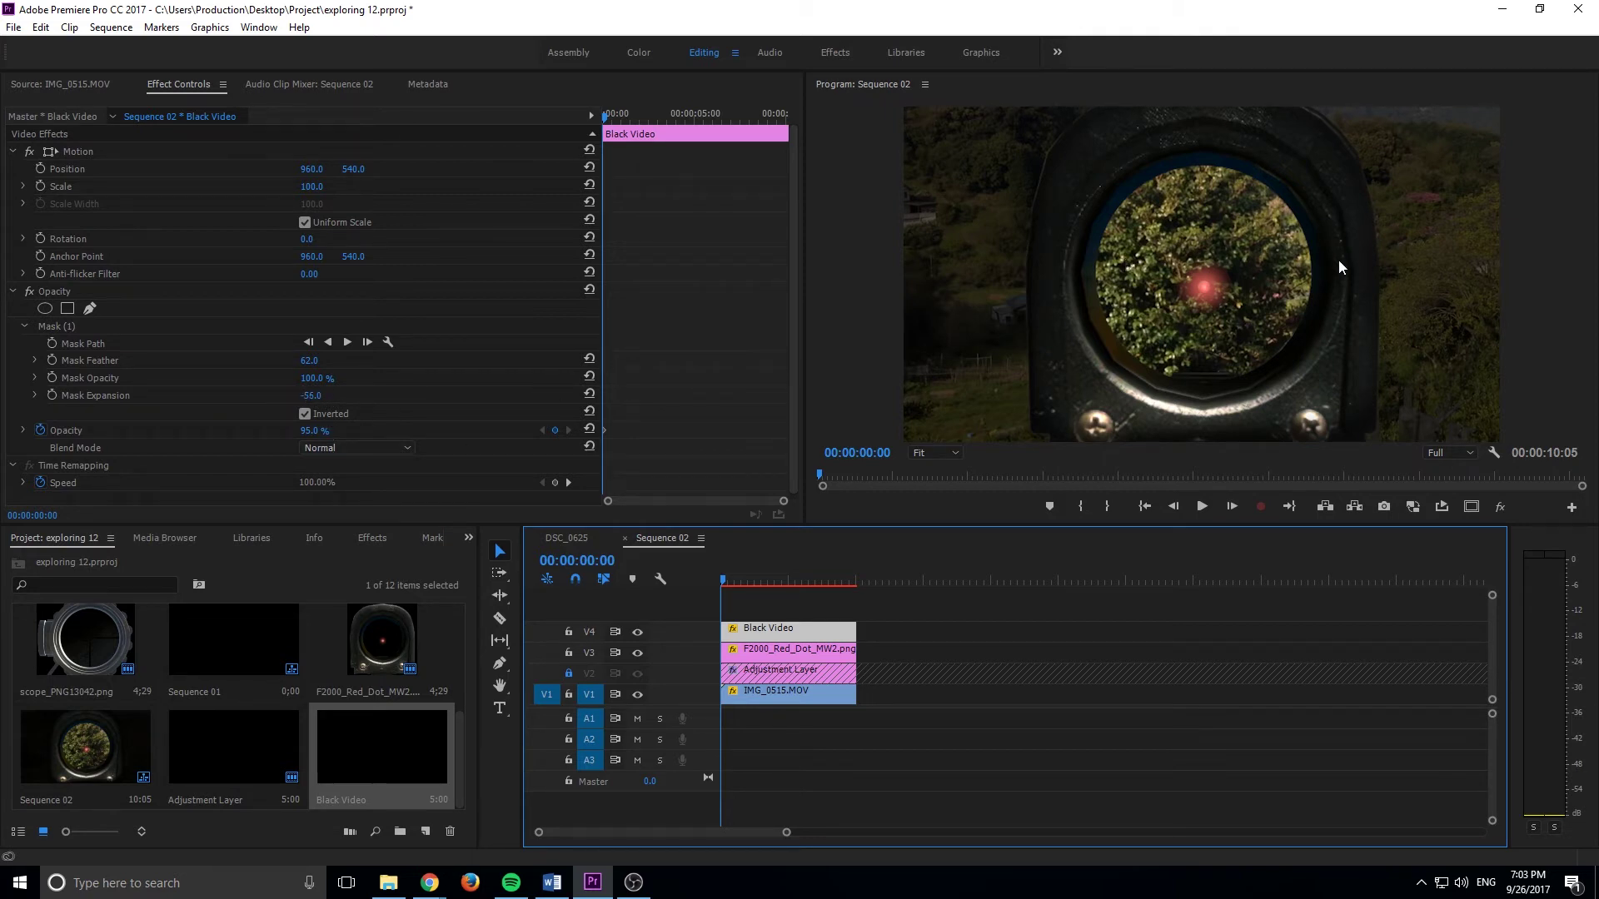
{"action": "key", "text": "space"}
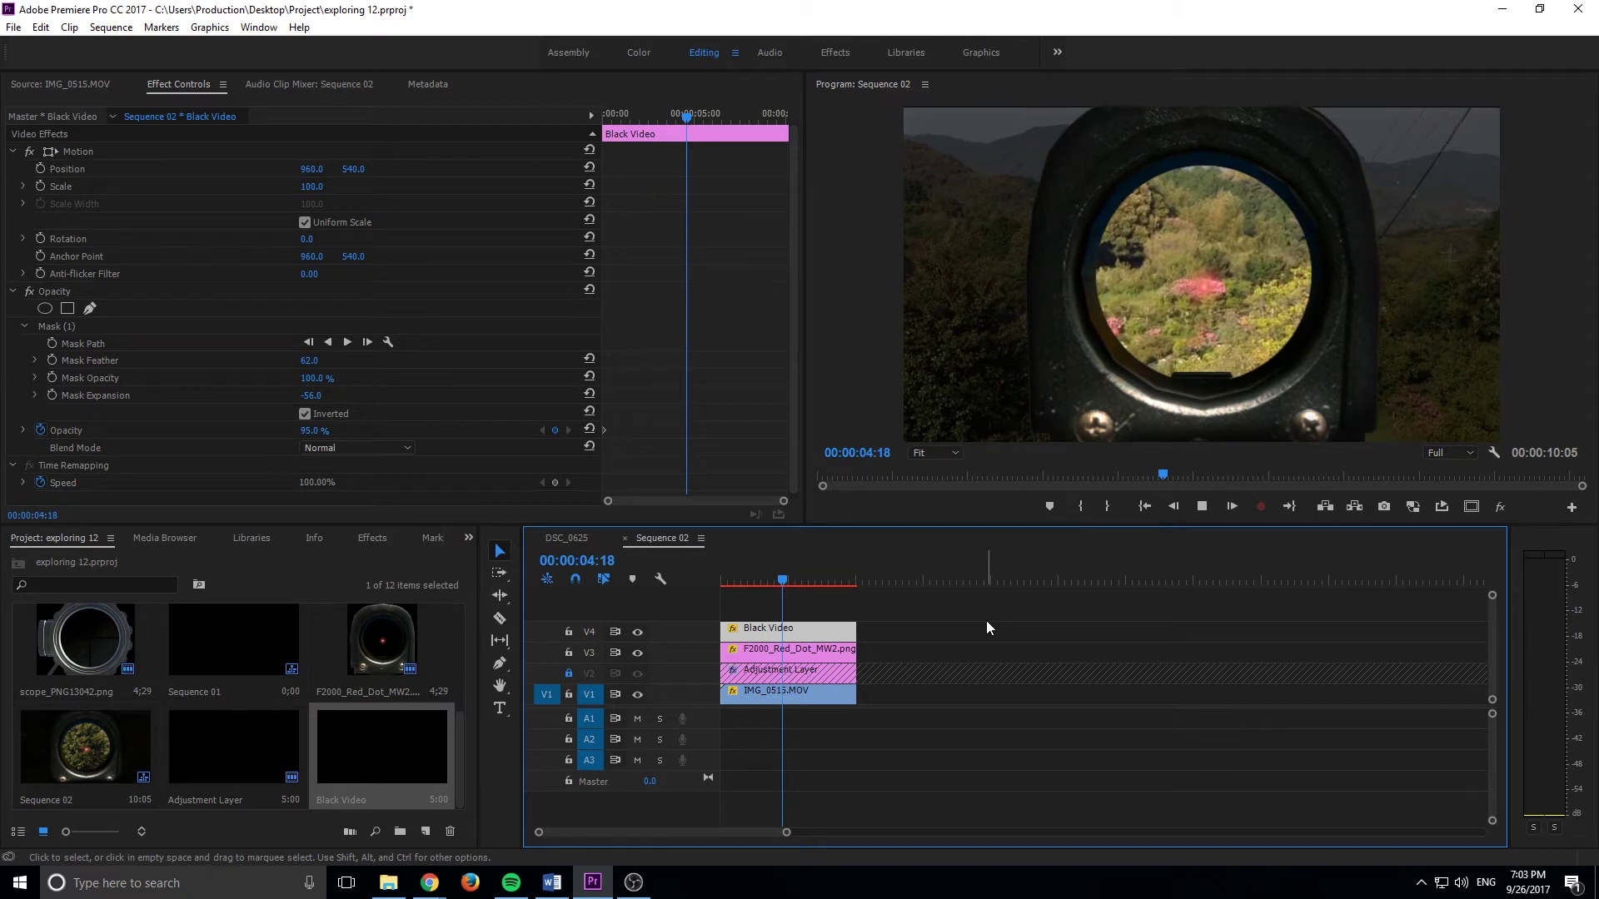
{"action": "left_click", "coordinate": [721, 580]}
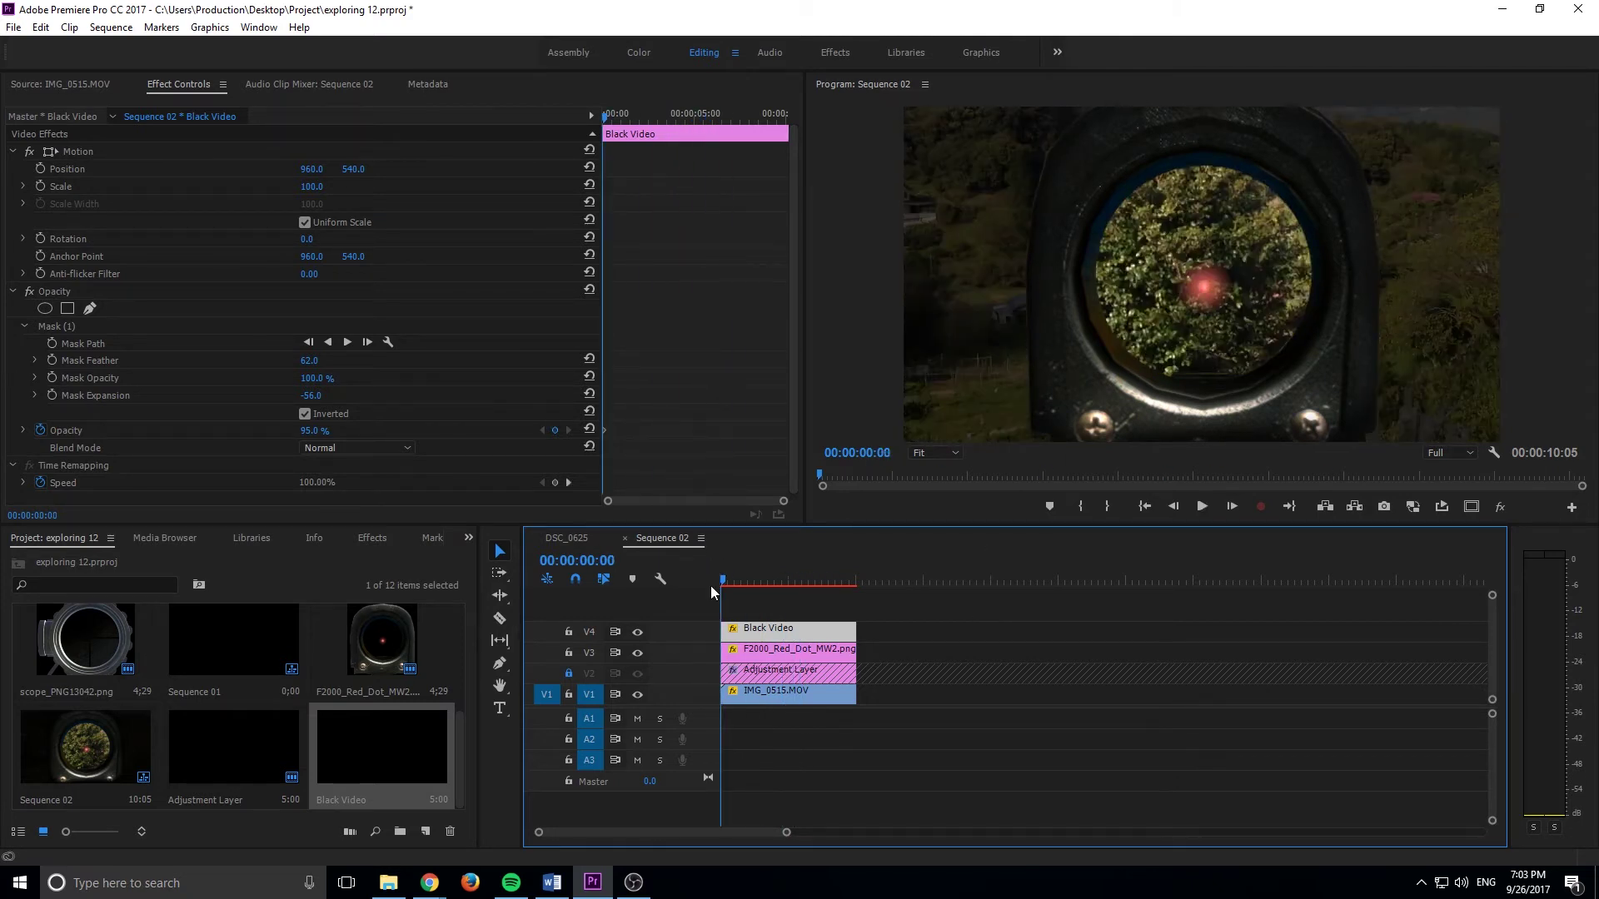
{"action": "left_click", "coordinate": [805, 698]}
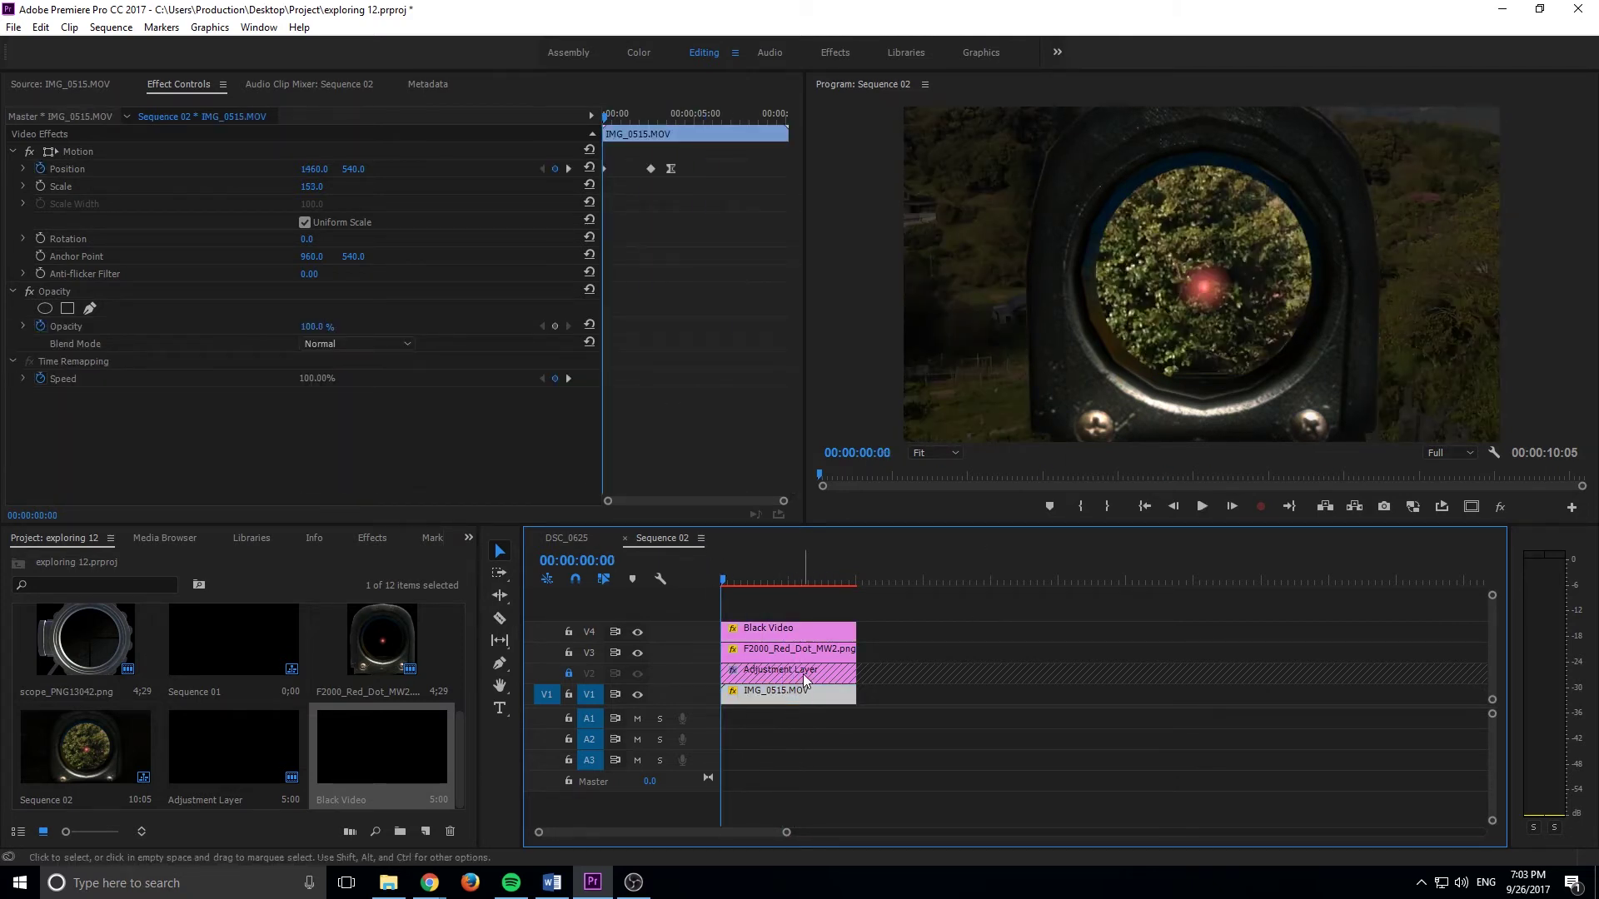
Unlock the Adjustment Layer track and keyframe Magnify Magnification, raising it at about seven seconds
{"action": "left_click", "coordinate": [572, 673]}
{"action": "left_click", "coordinate": [774, 670]}
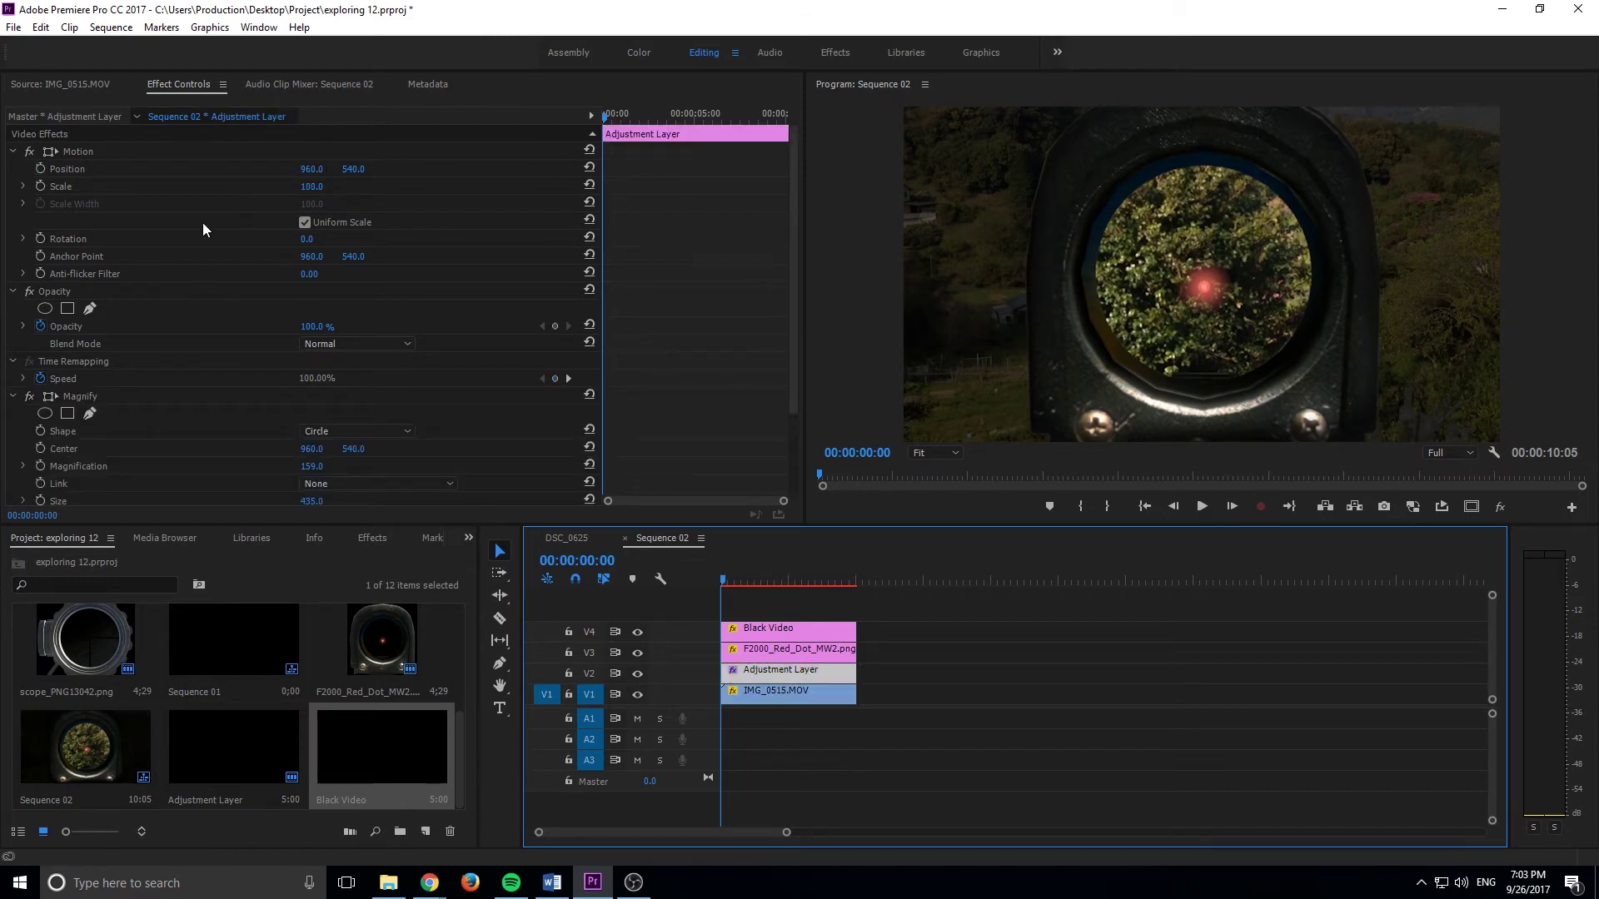
{"action": "scroll", "coordinate": [223, 308], "scroll_direction": "down", "scroll_amount": 3}
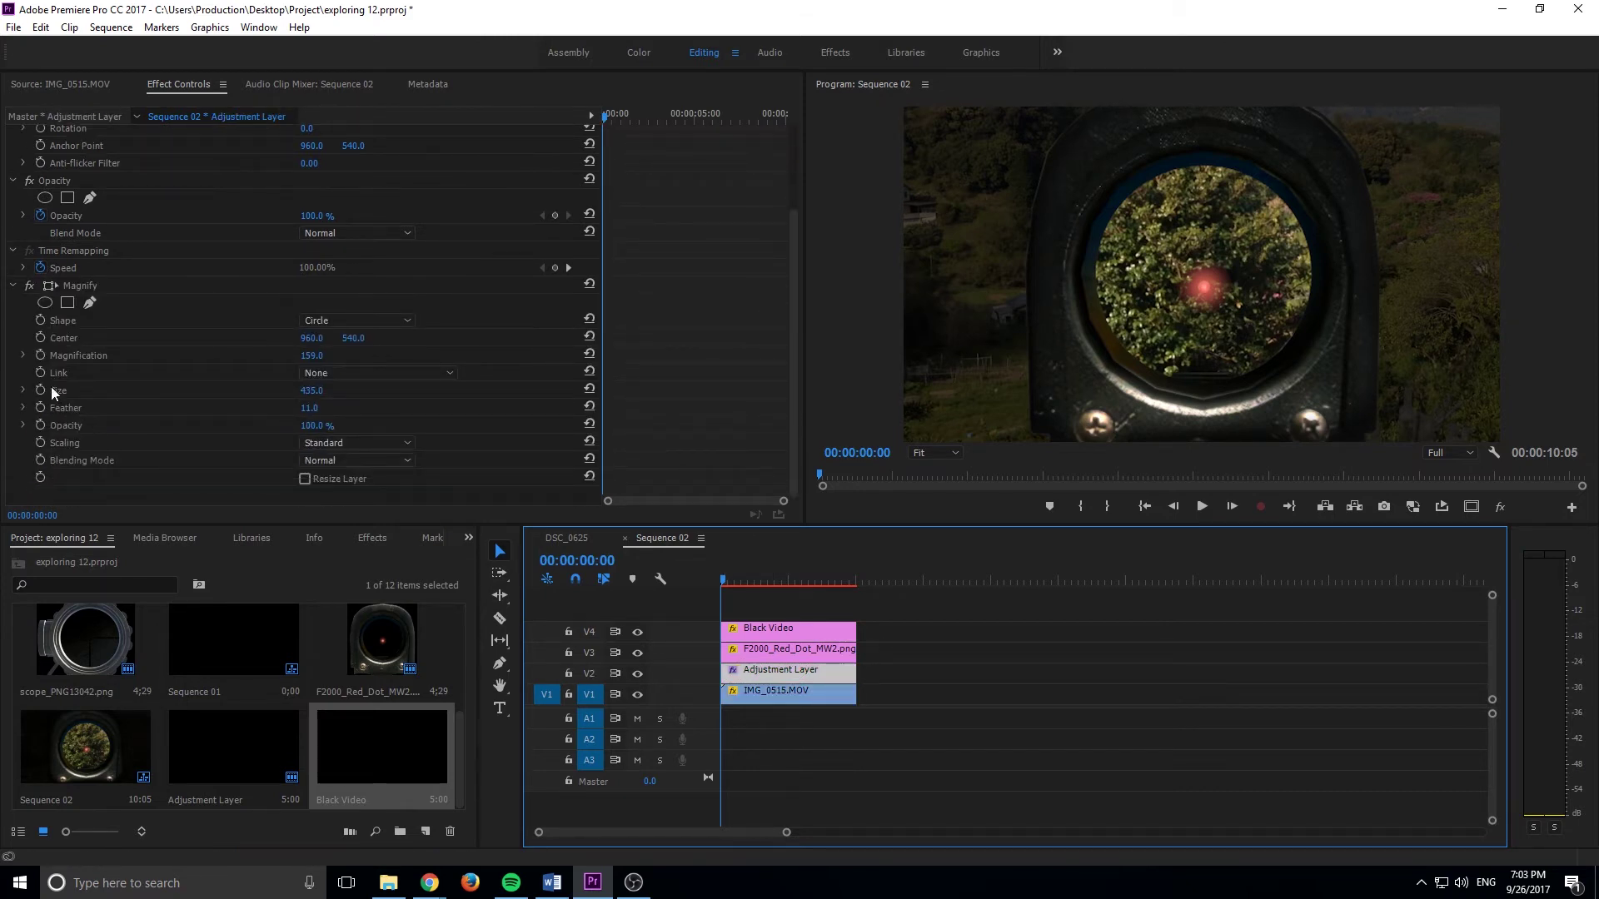
{"action": "left_click", "coordinate": [41, 354]}
{"action": "left_click_drag", "start_coordinate": [744, 585], "coordinate": [816, 585]}
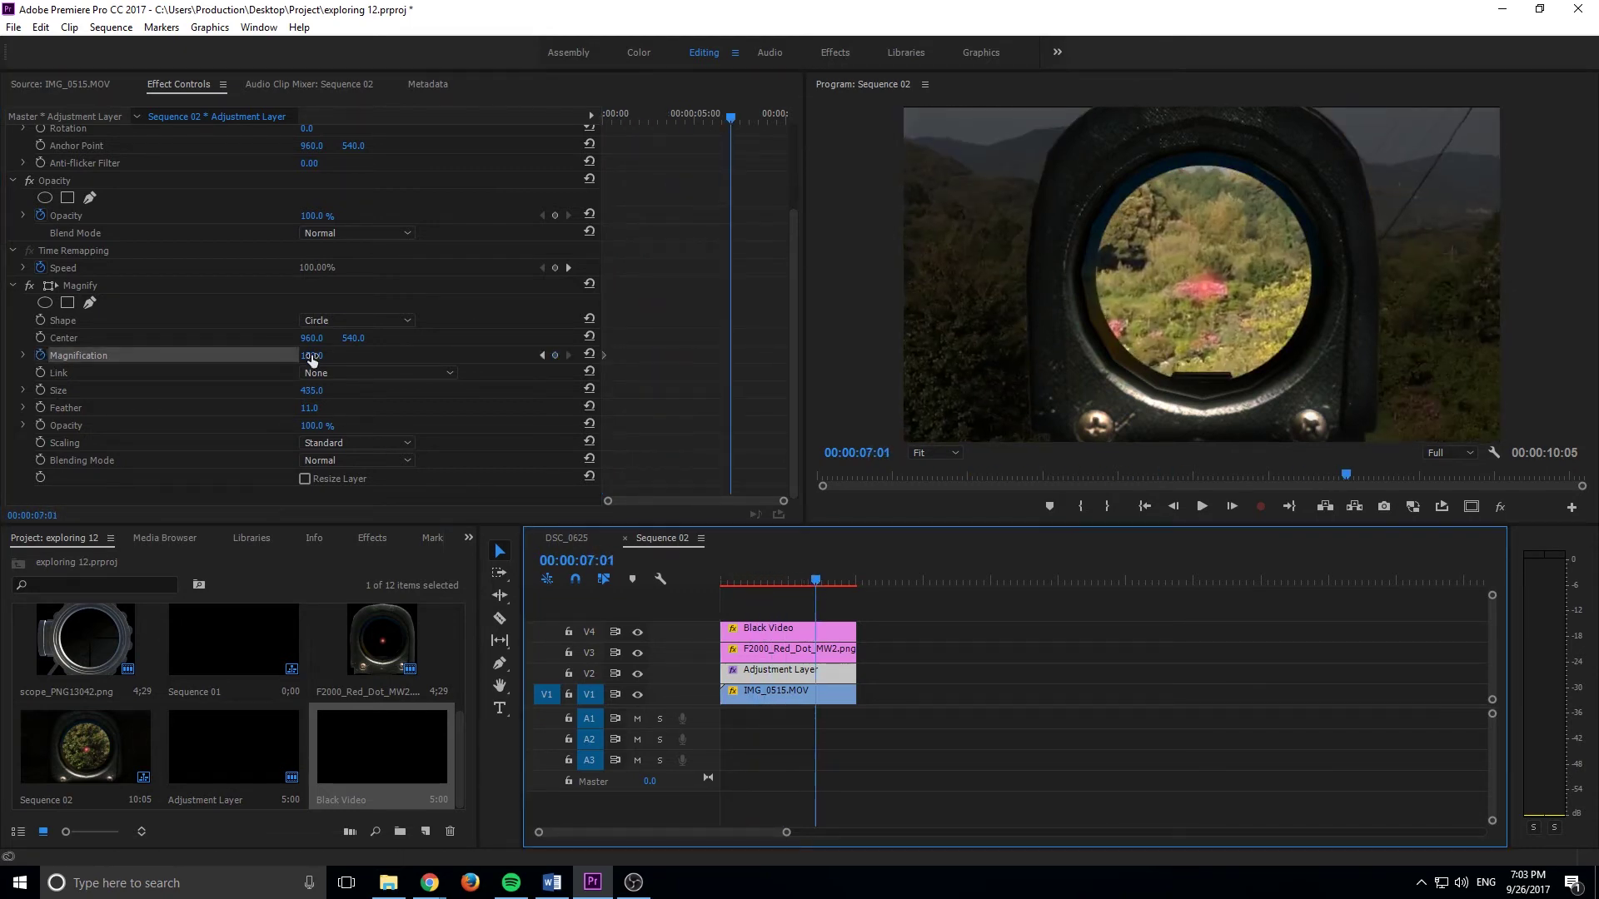
{"action": "left_click_drag", "start_coordinate": [311, 355], "coordinate": [414, 421]}
Preview the zoom and move the first Magnification keyframe to the playhead
{"action": "left_click", "coordinate": [738, 576]}
{"action": "left_click_drag", "start_coordinate": [738, 576], "coordinate": [723, 579]}
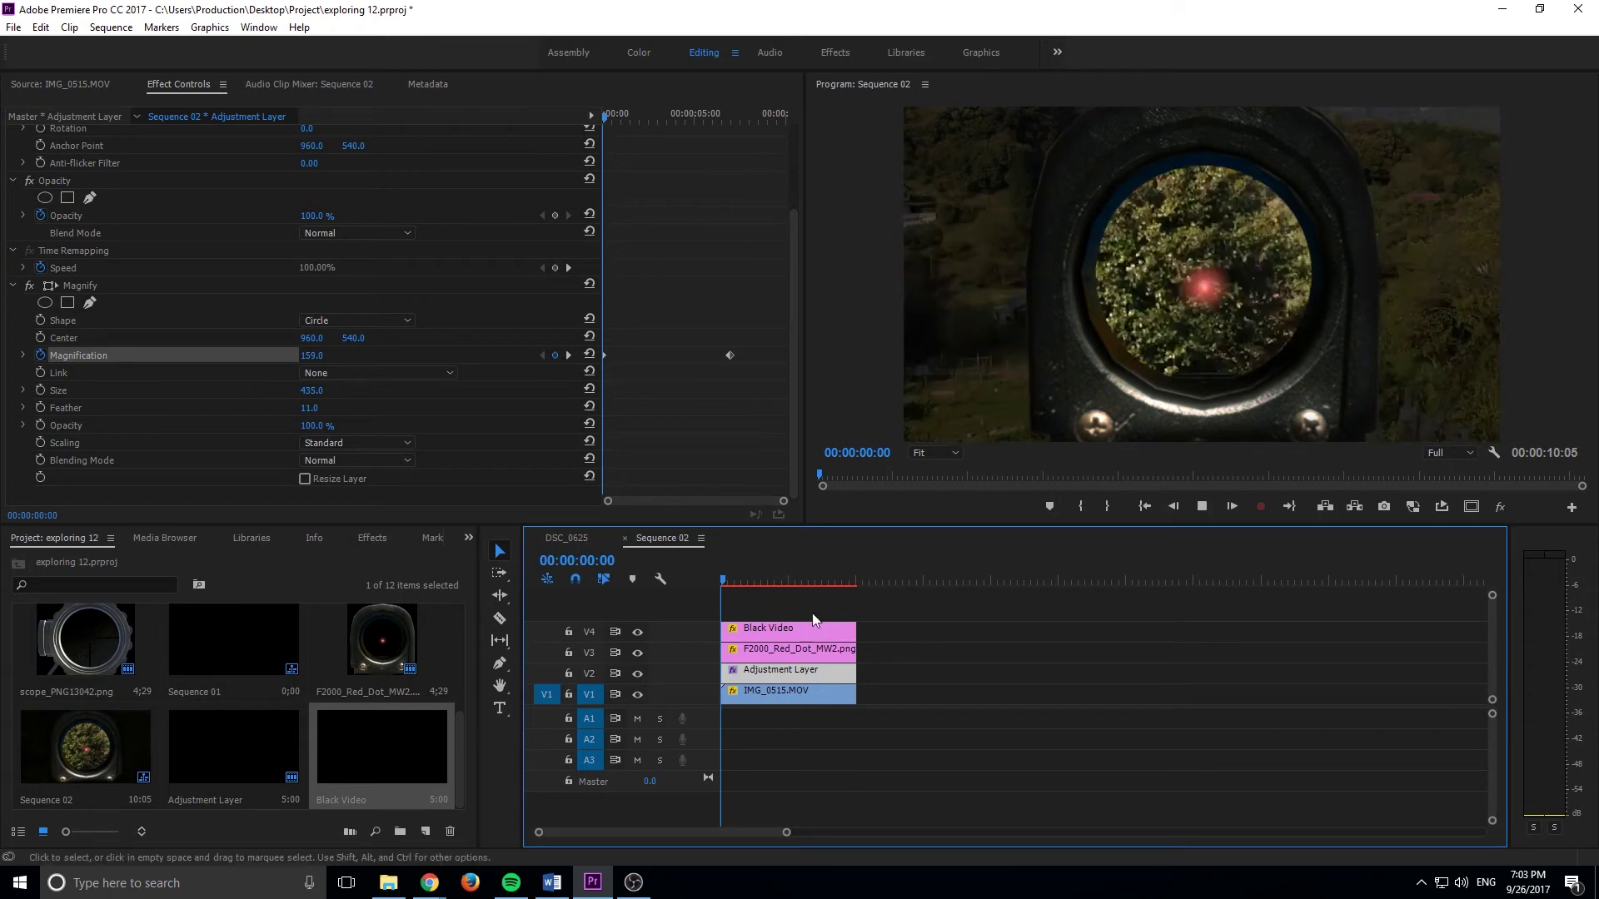
{"action": "key", "text": "space"}
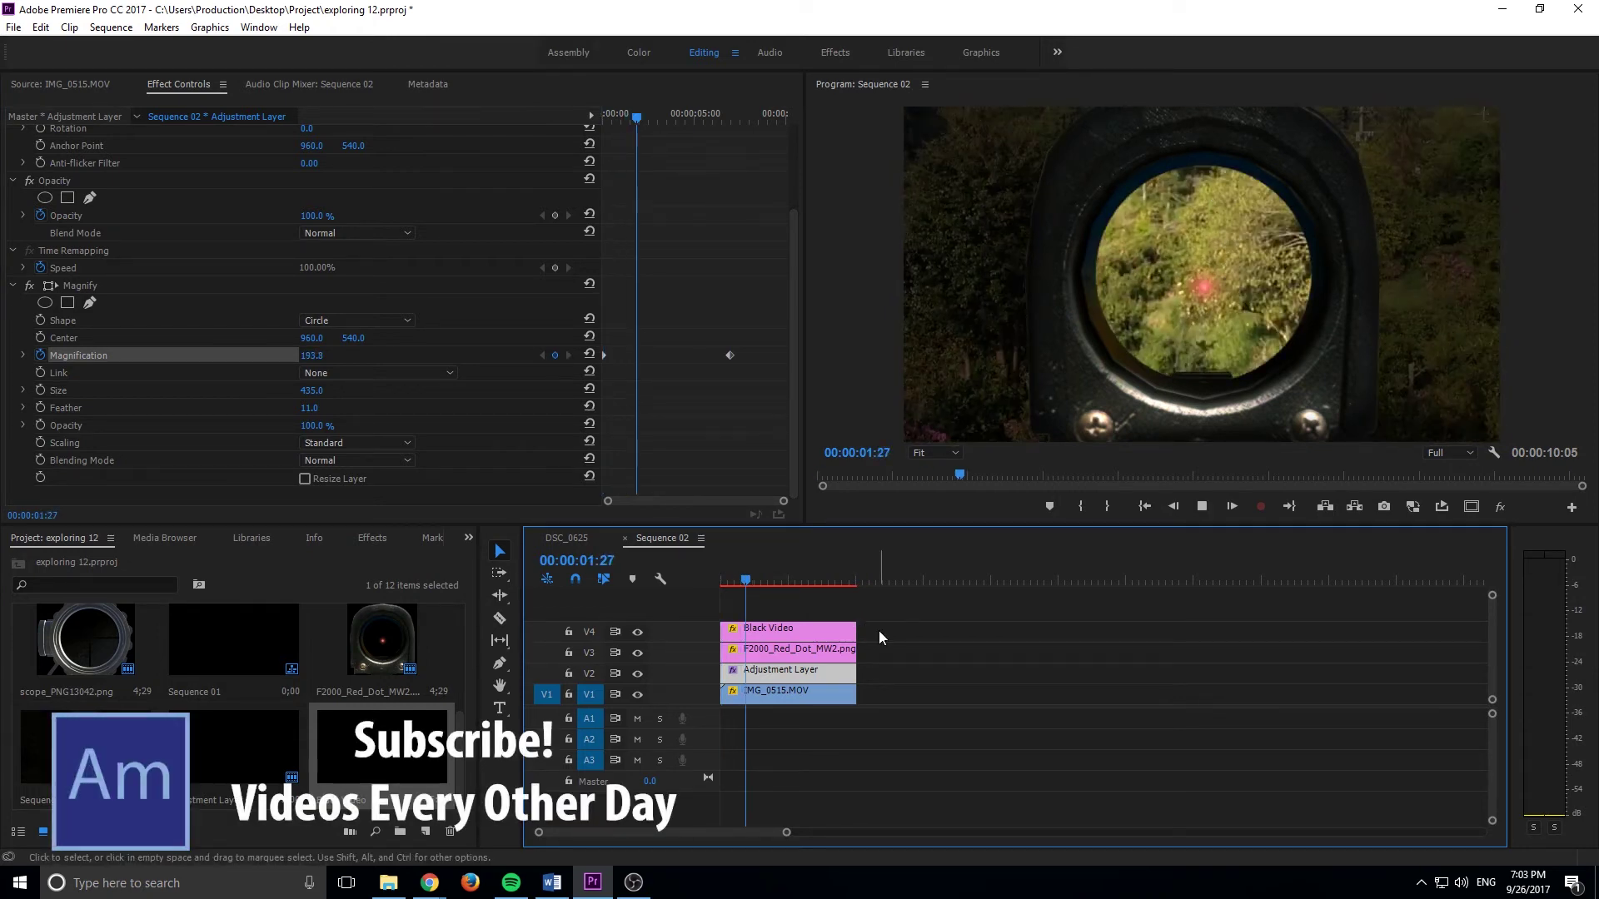
{"action": "key", "text": "space"}
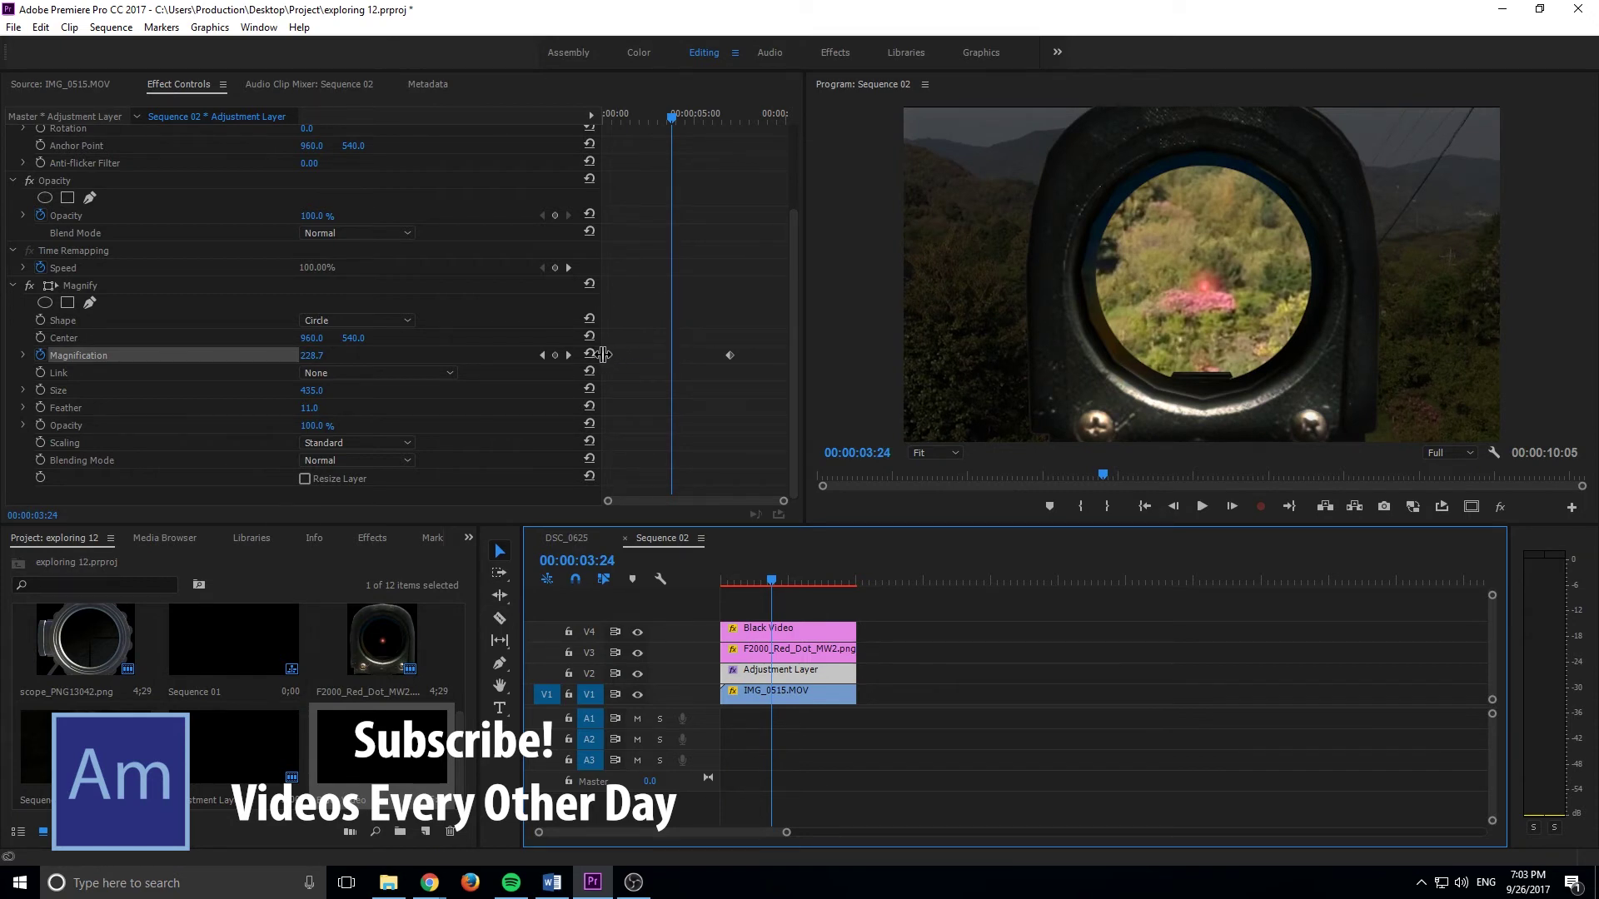
{"action": "left_click_drag", "start_coordinate": [604, 355], "coordinate": [672, 355]}
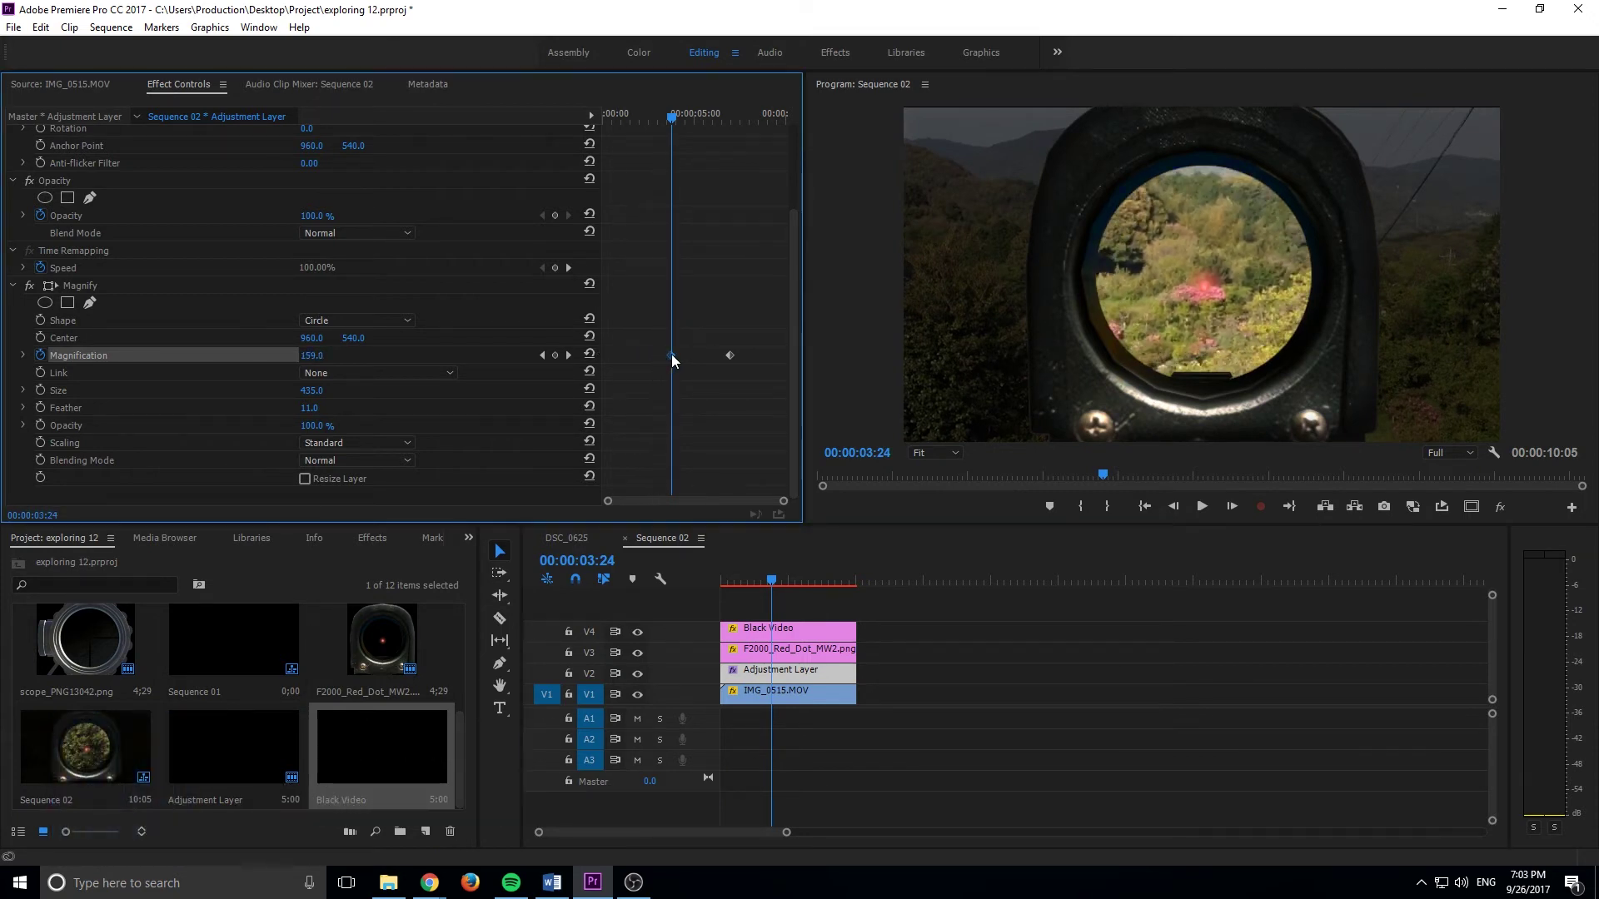
{"action": "left_click", "coordinate": [779, 598]}
{"action": "key", "text": "Home"}
{"action": "key", "text": "space"}
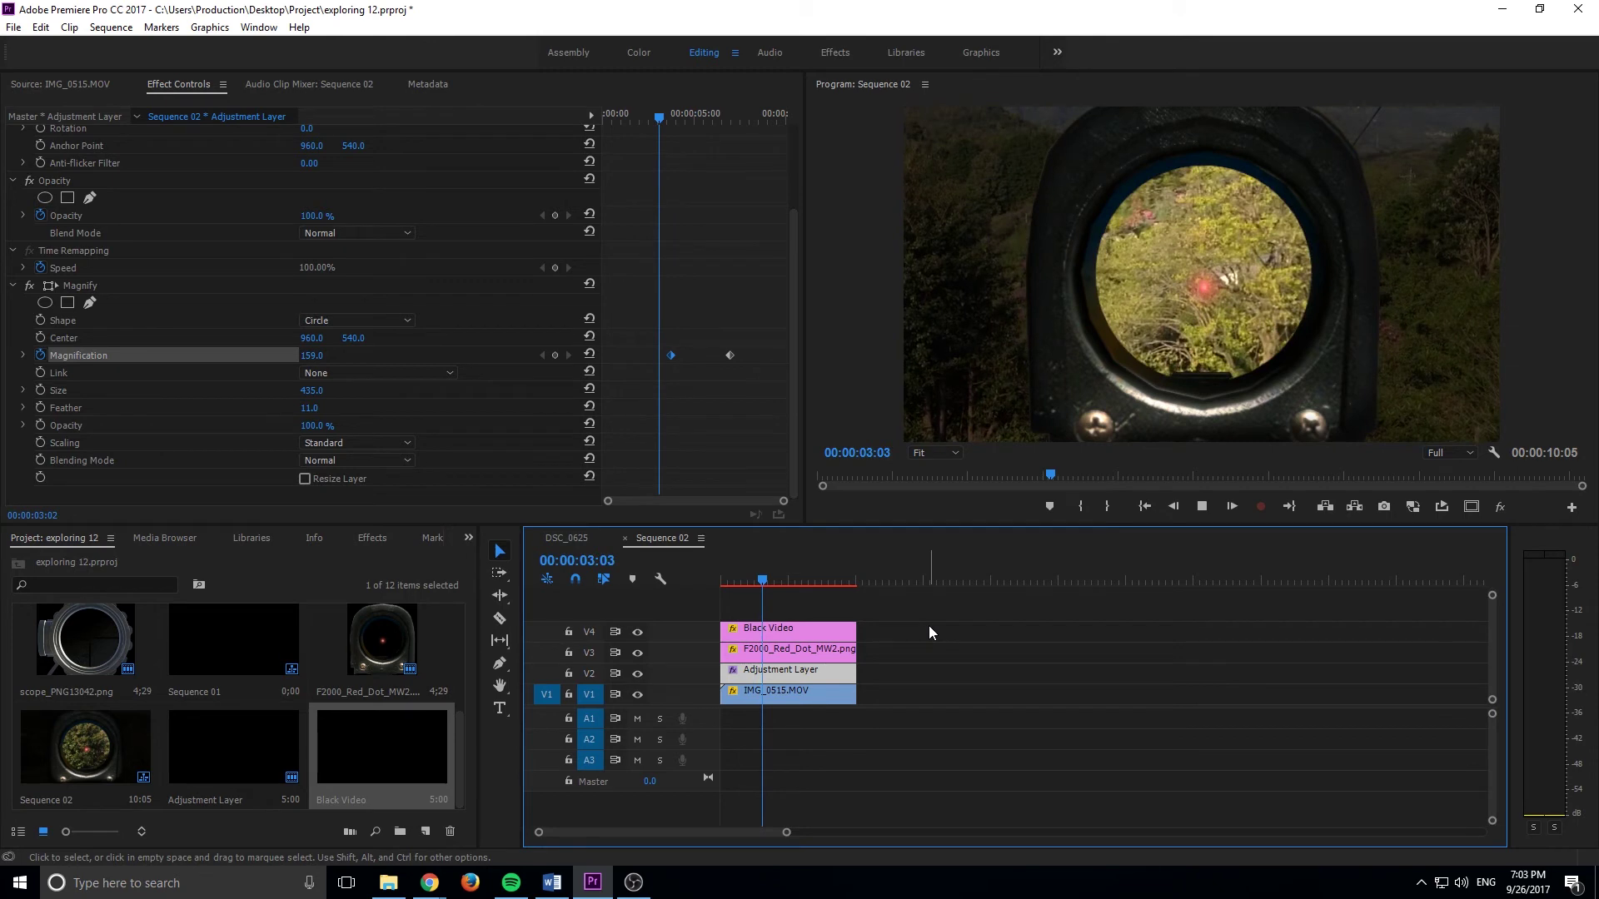
{"action": "key", "text": "space"}
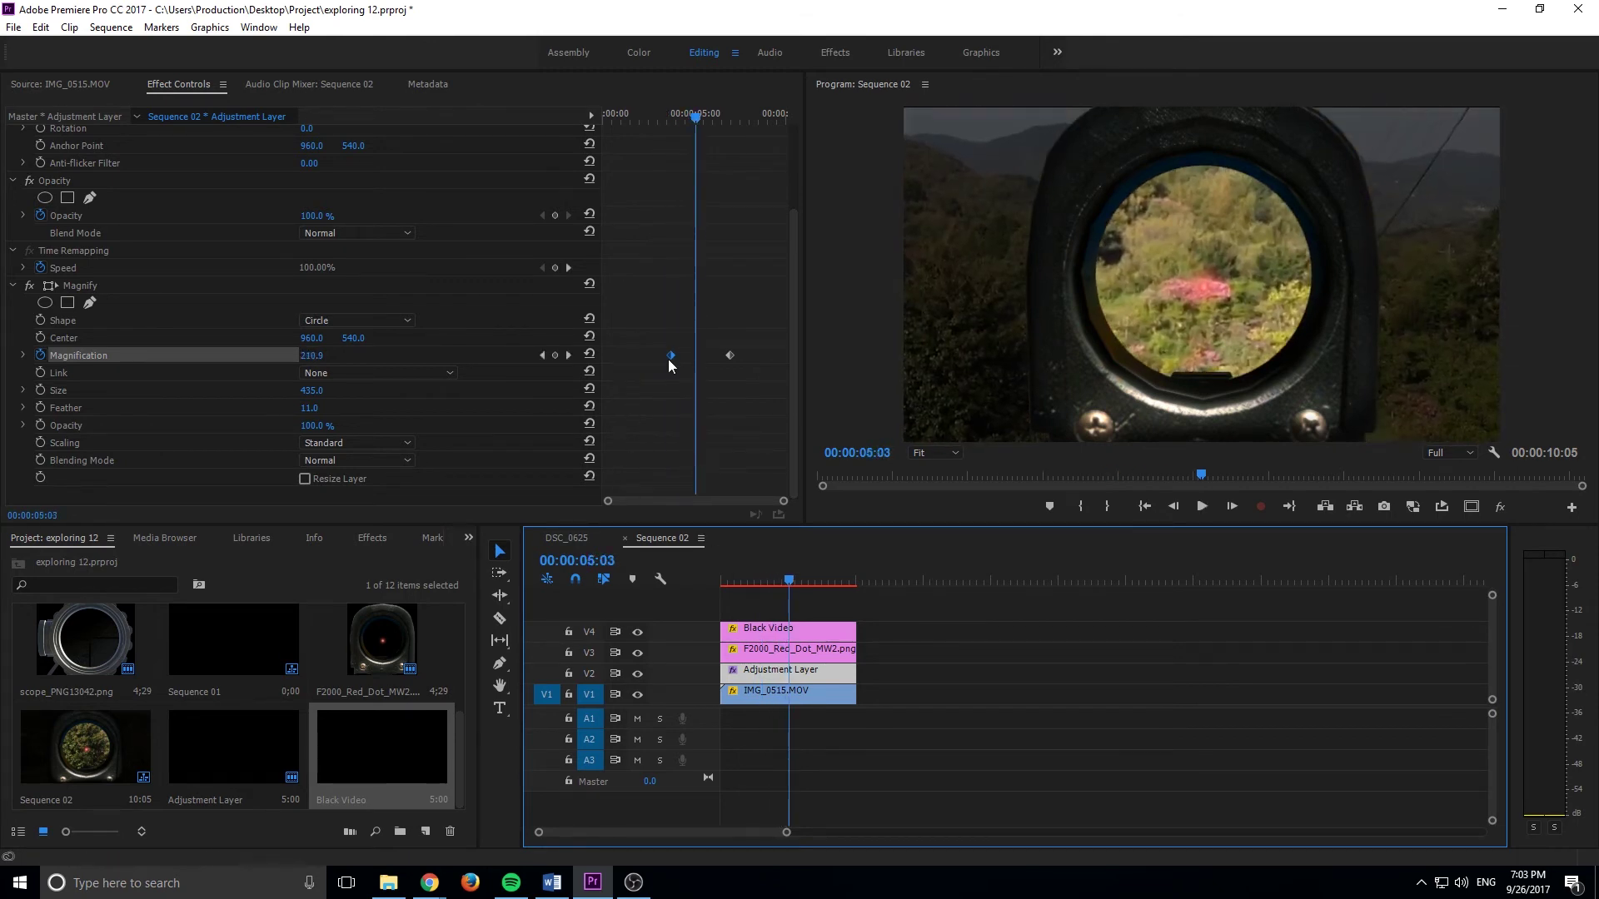
Shift the later Magnification keyframe, preview again, then delete both Magnification keyframes
{"action": "left_click", "coordinate": [736, 355]}
{"action": "left_click_drag", "start_coordinate": [736, 354], "coordinate": [695, 355]}
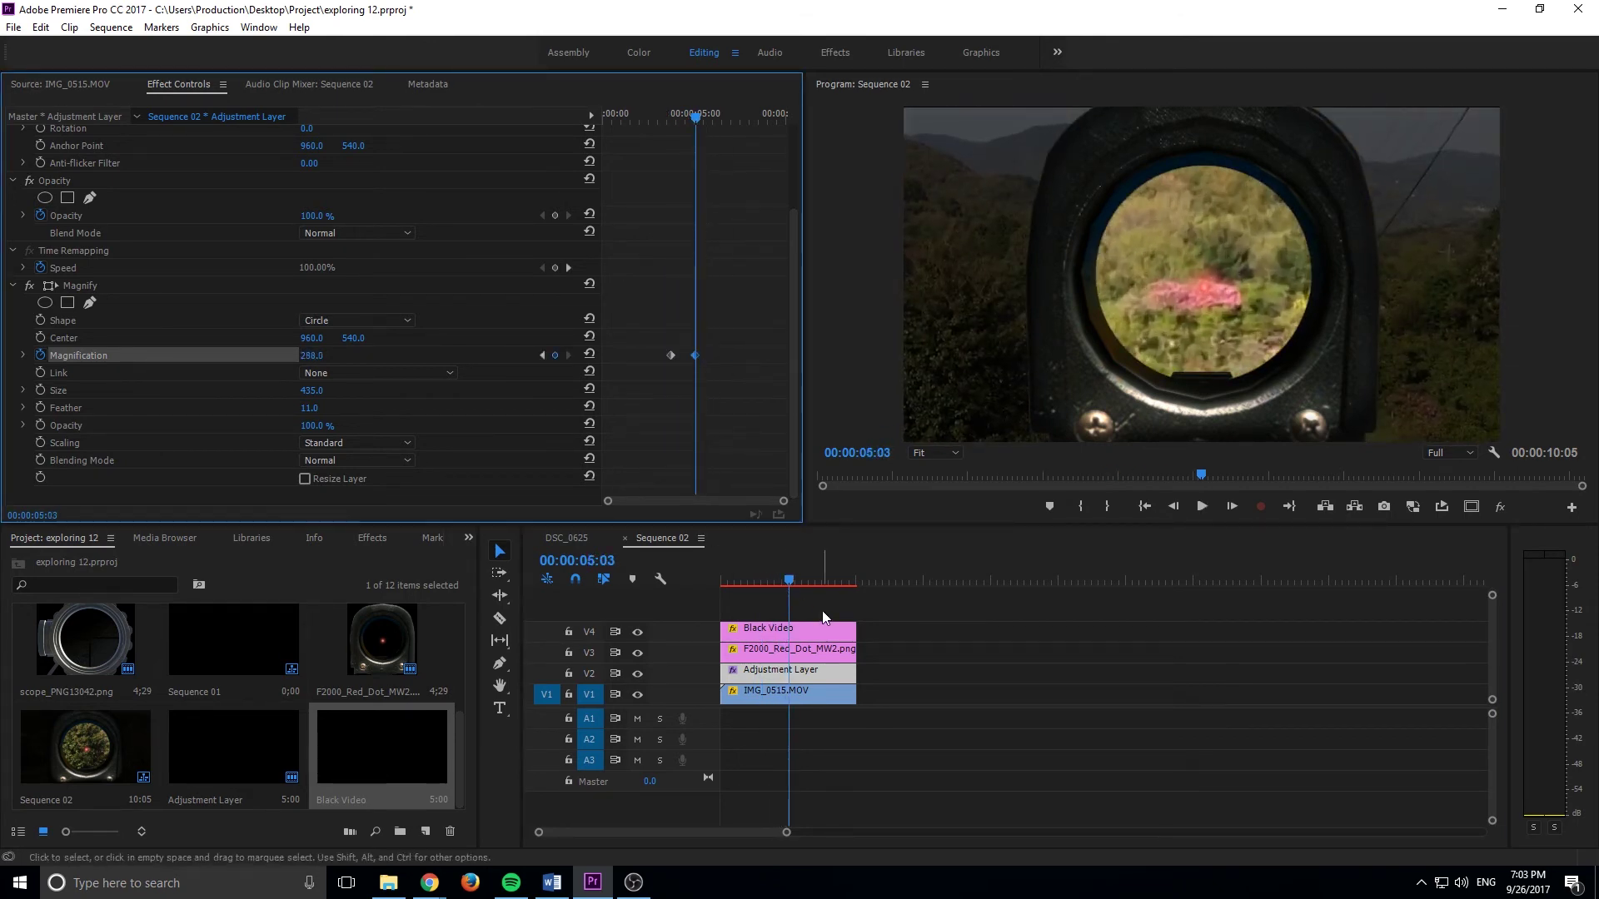
{"action": "left_click", "coordinate": [789, 580]}
{"action": "key", "text": "j"}
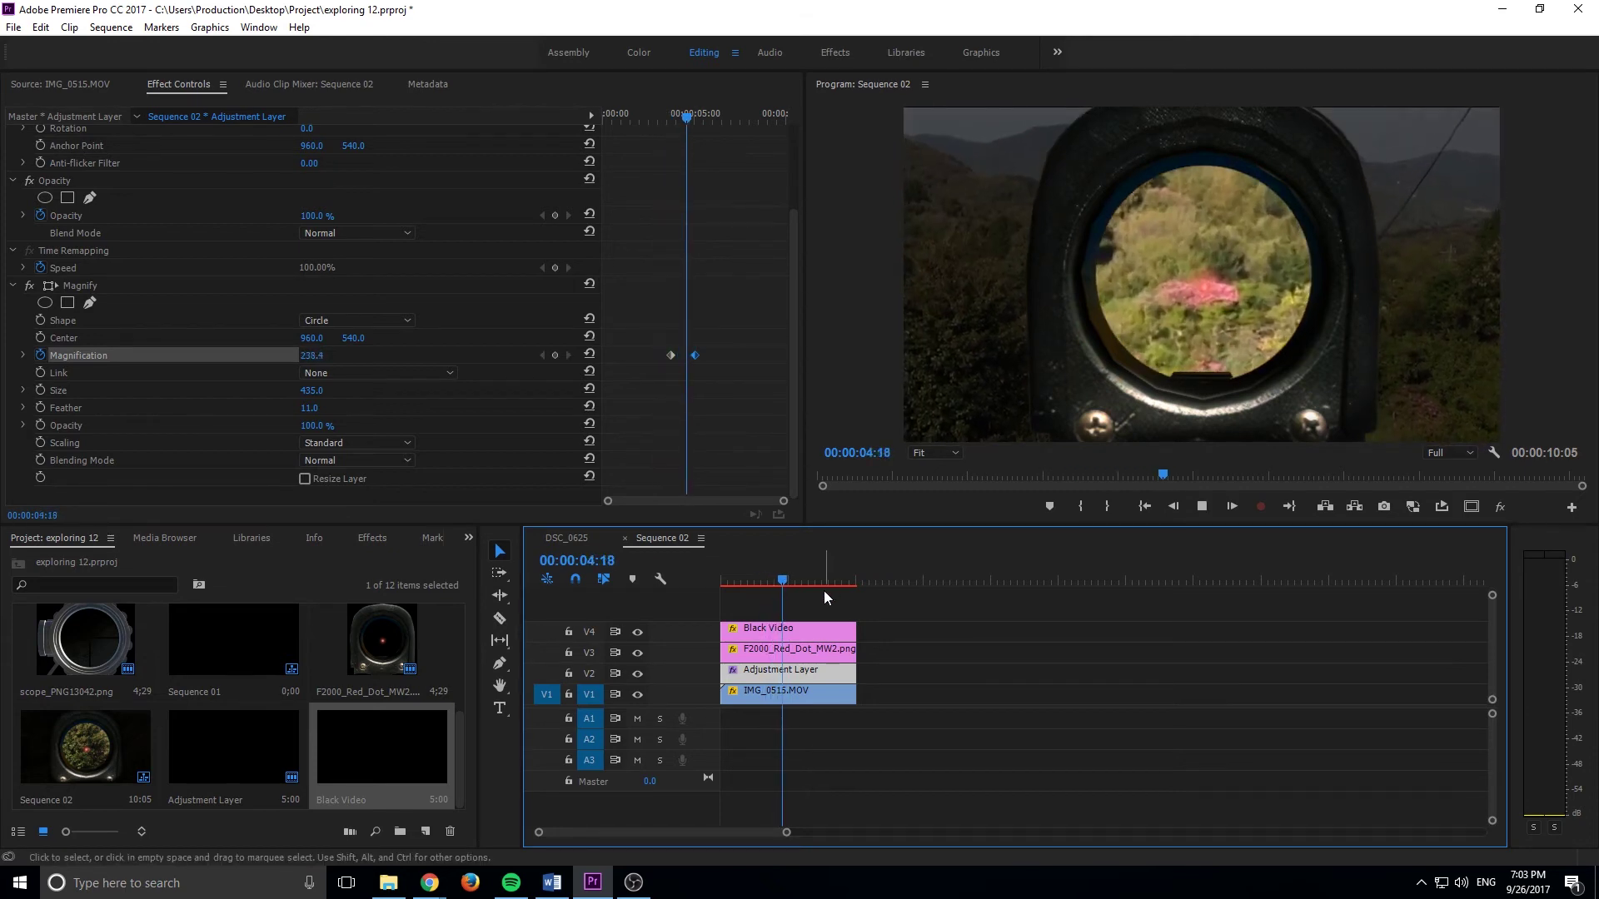
{"action": "key", "text": "space"}
{"action": "left_click_drag", "start_coordinate": [747, 321], "coordinate": [647, 373]}
{"action": "key", "text": "Delete"}
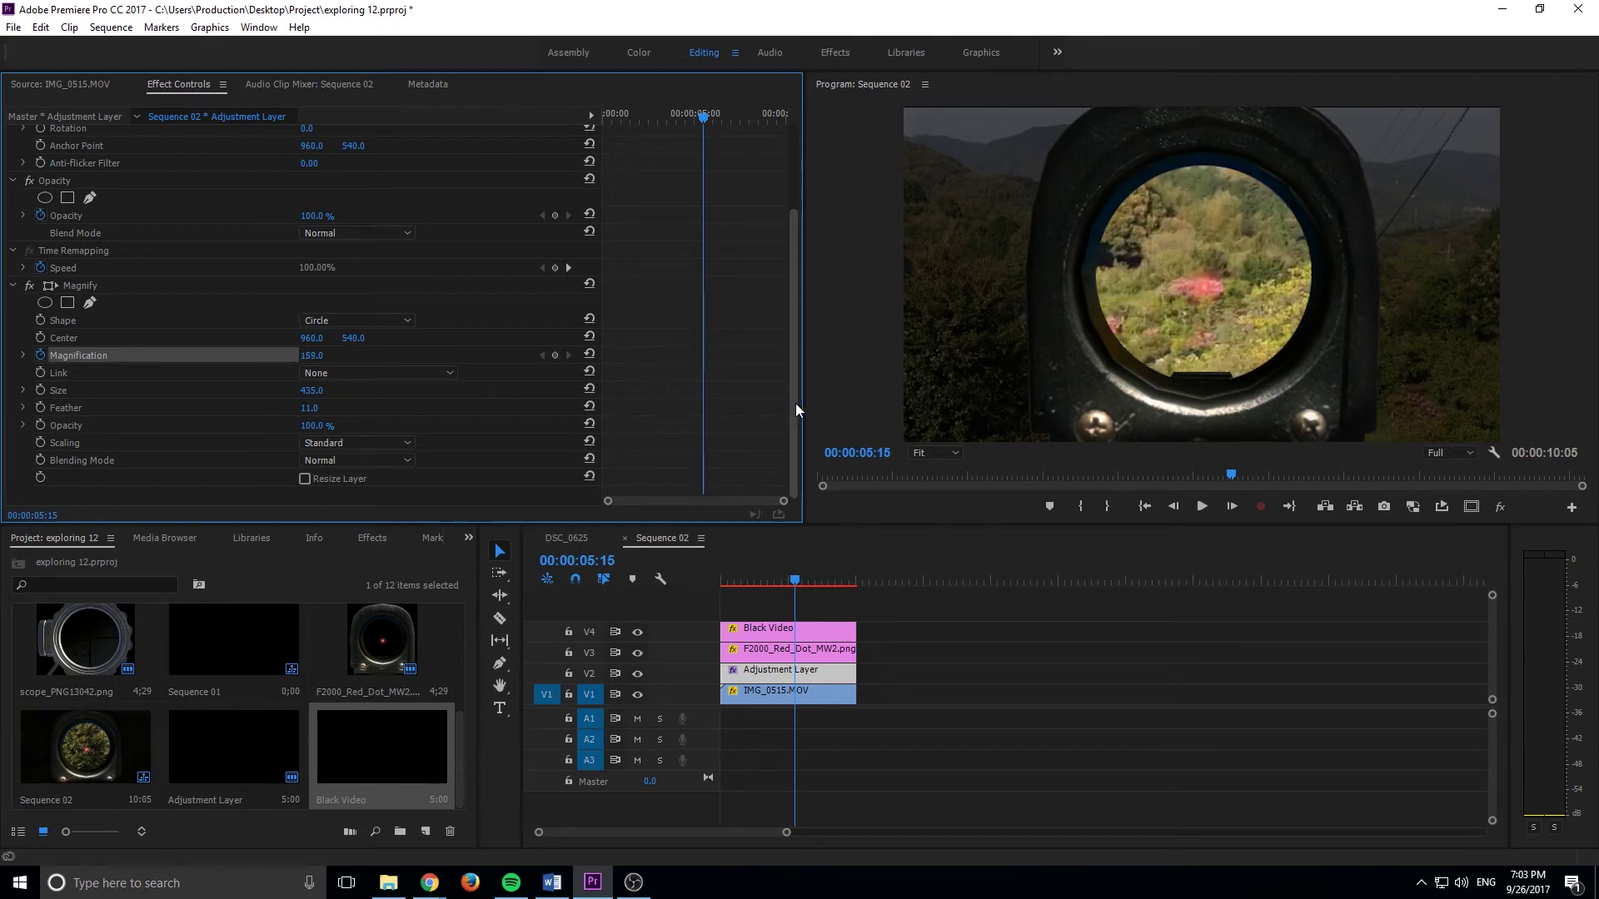
Replace the red-dot F2000 overlay on V3 with scope_PNG13042.png and play it back
{"action": "left_click", "coordinate": [717, 574]}
{"action": "key", "text": "space"}
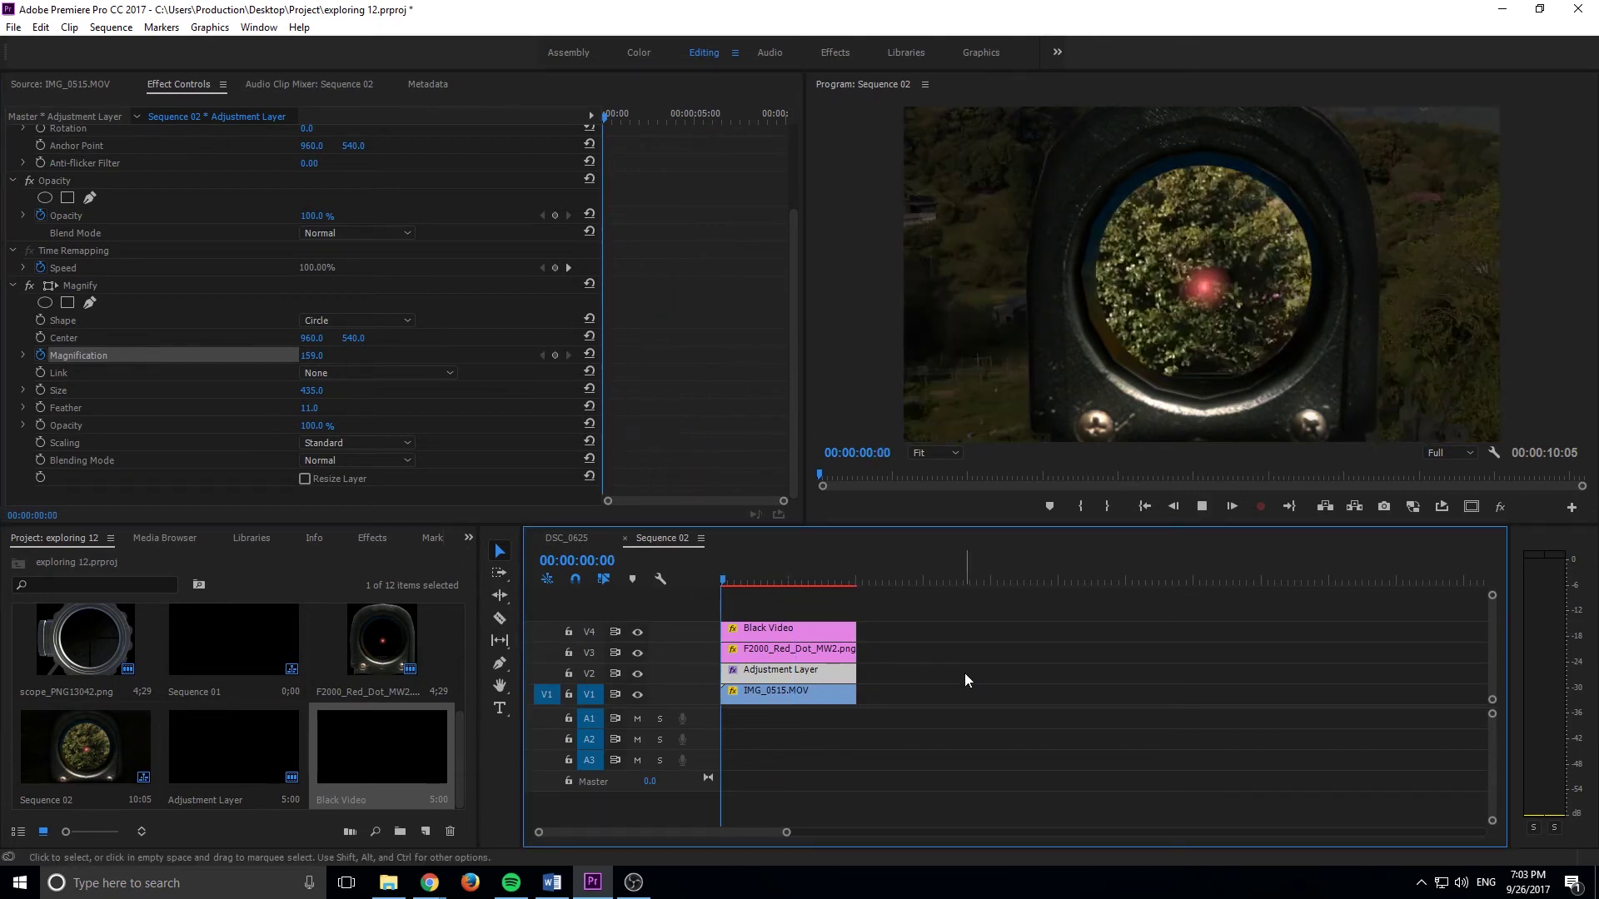
{"action": "key", "text": "space"}
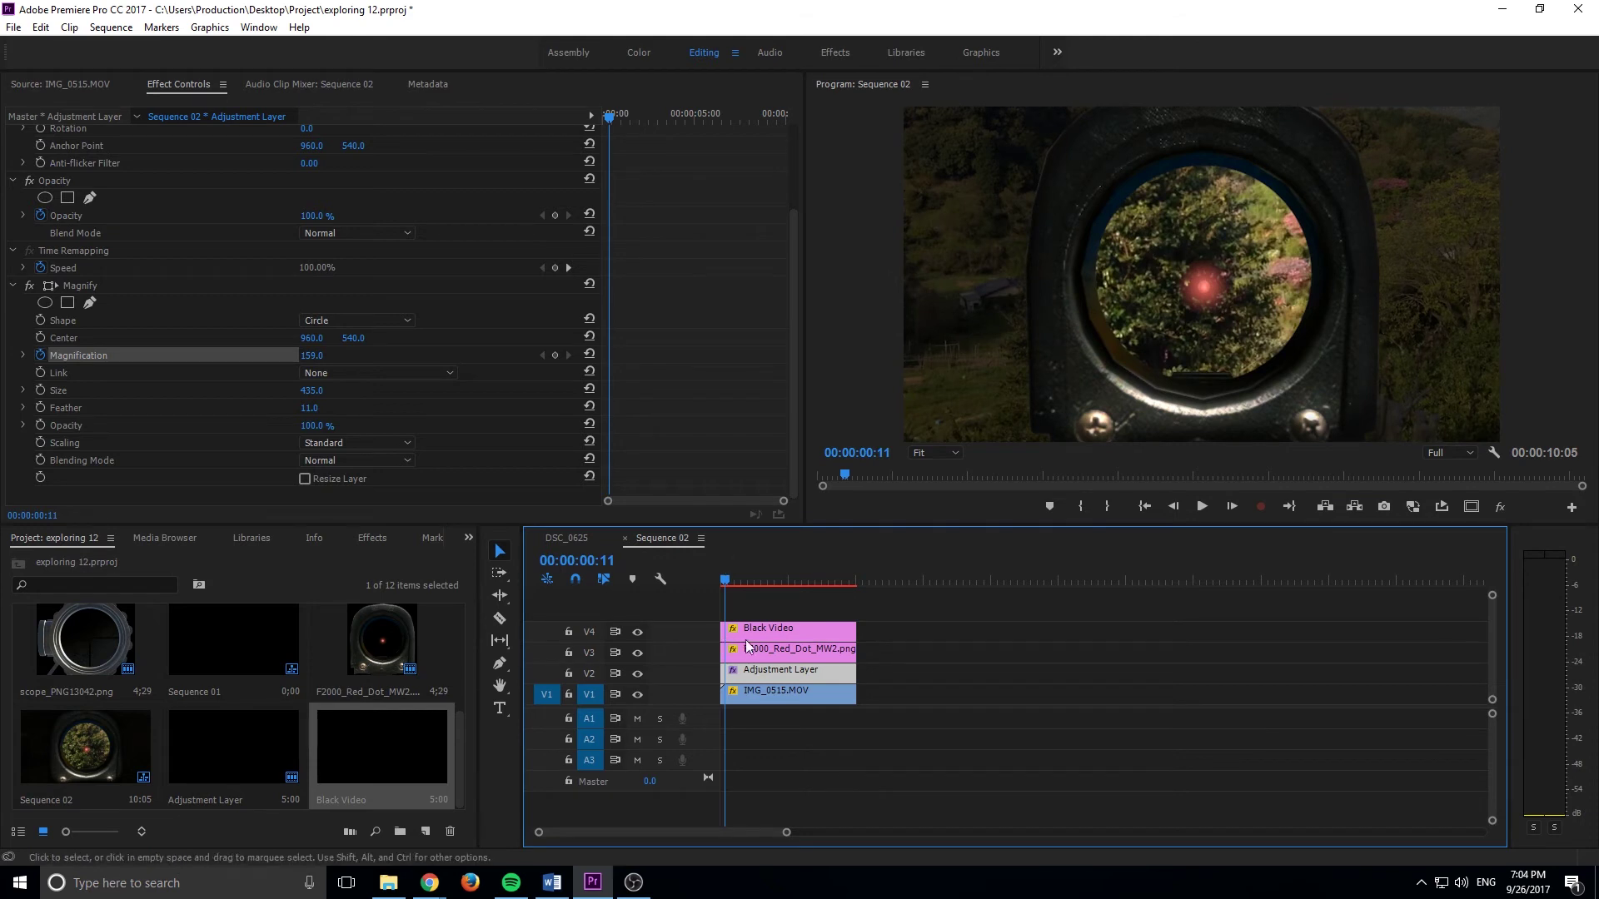
{"action": "scroll", "coordinate": [100, 762], "scroll_direction": "up", "scroll_amount": 2}
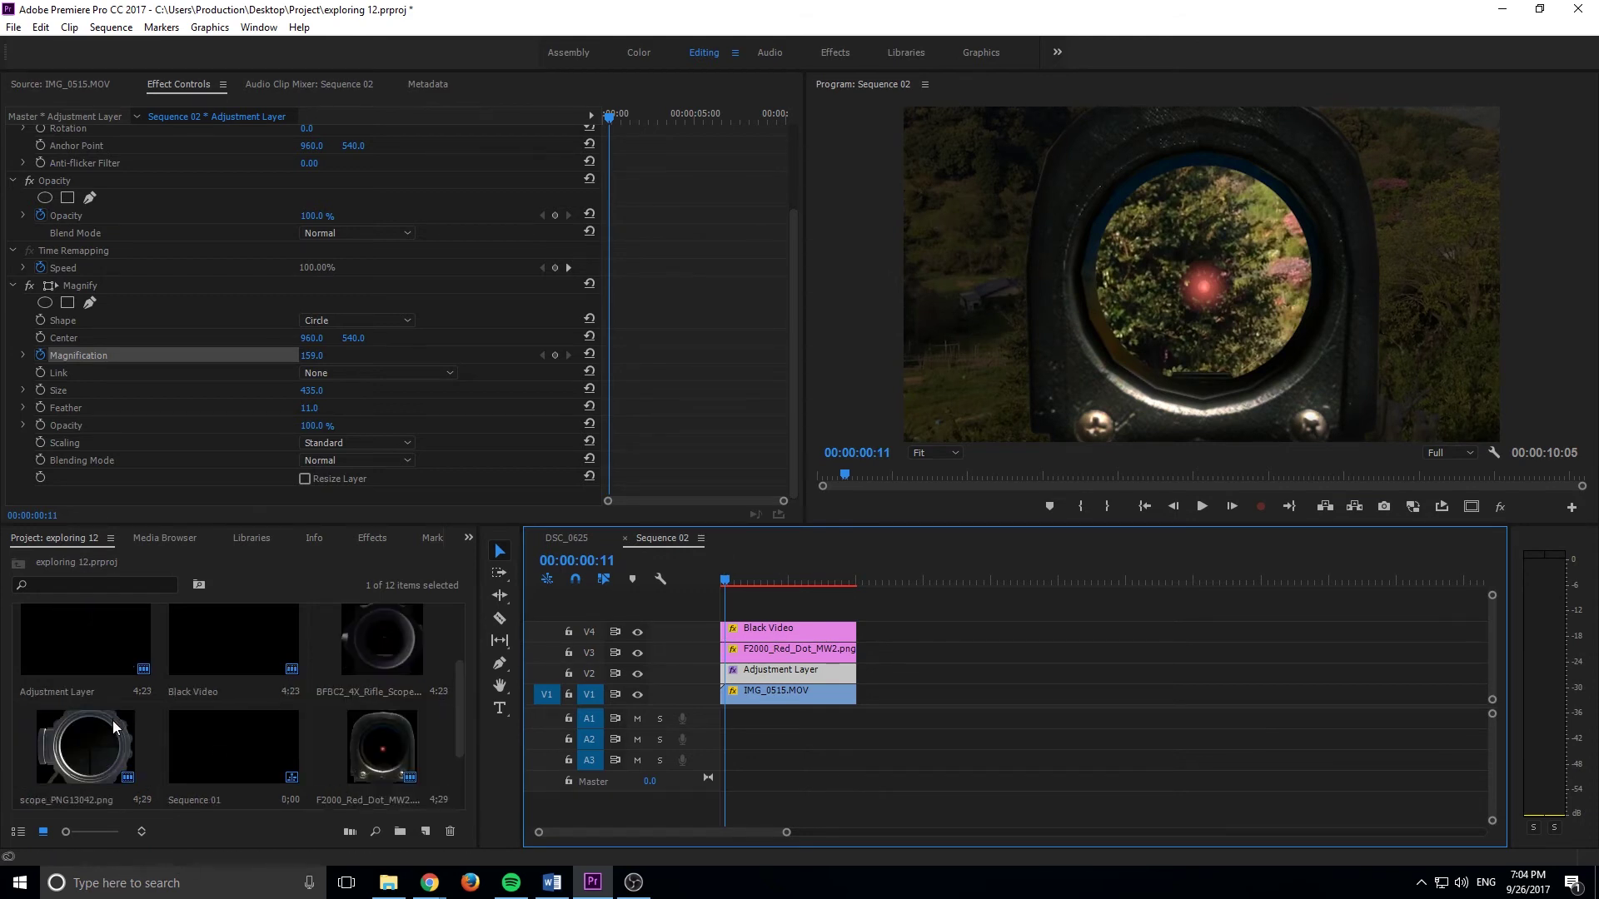
{"action": "left_click", "coordinate": [114, 727]}
{"action": "left_click_drag", "start_coordinate": [517, 663], "coordinate": [855, 649]}
{"action": "left_click", "coordinate": [836, 657]}
{"action": "key", "text": "Delete"}
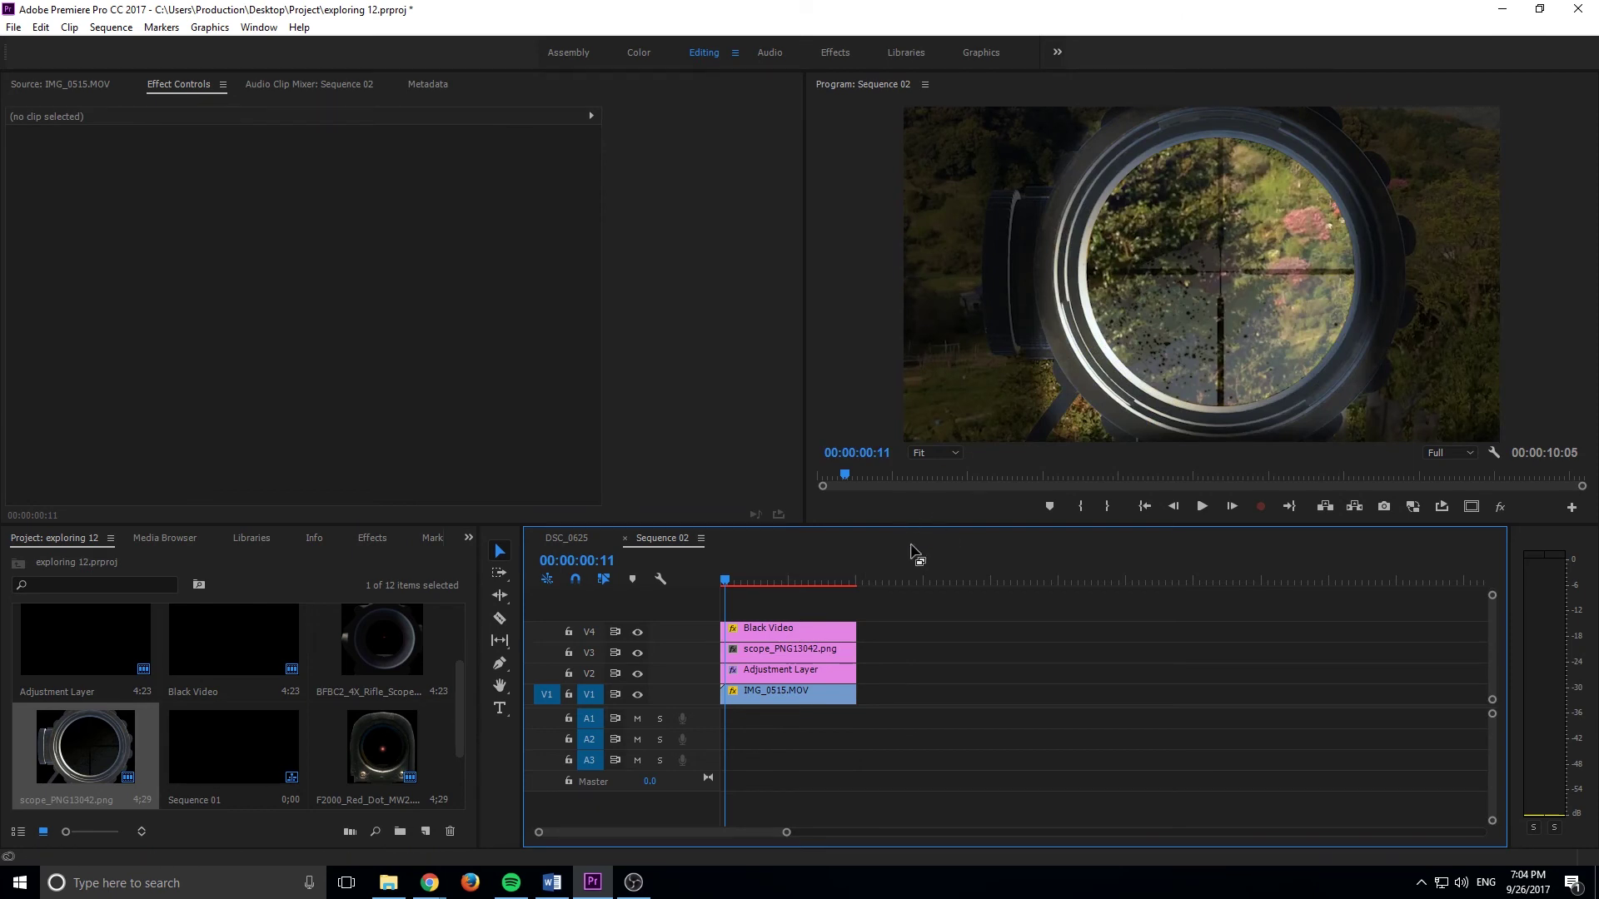
{"action": "key", "text": "Home"}
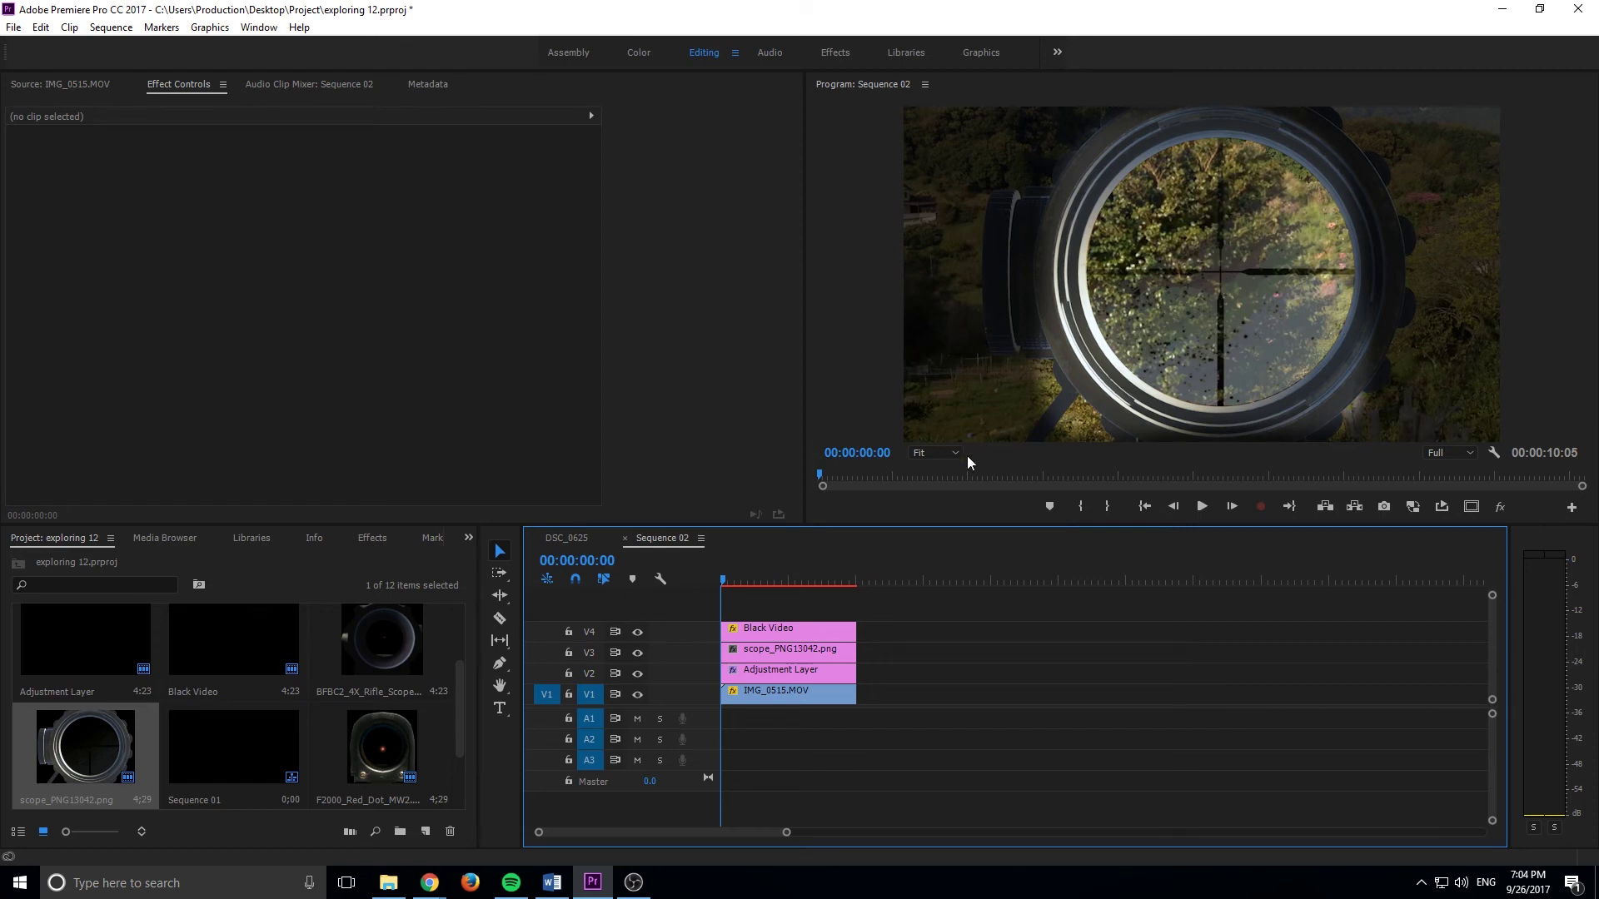
{"action": "key", "text": "space"}
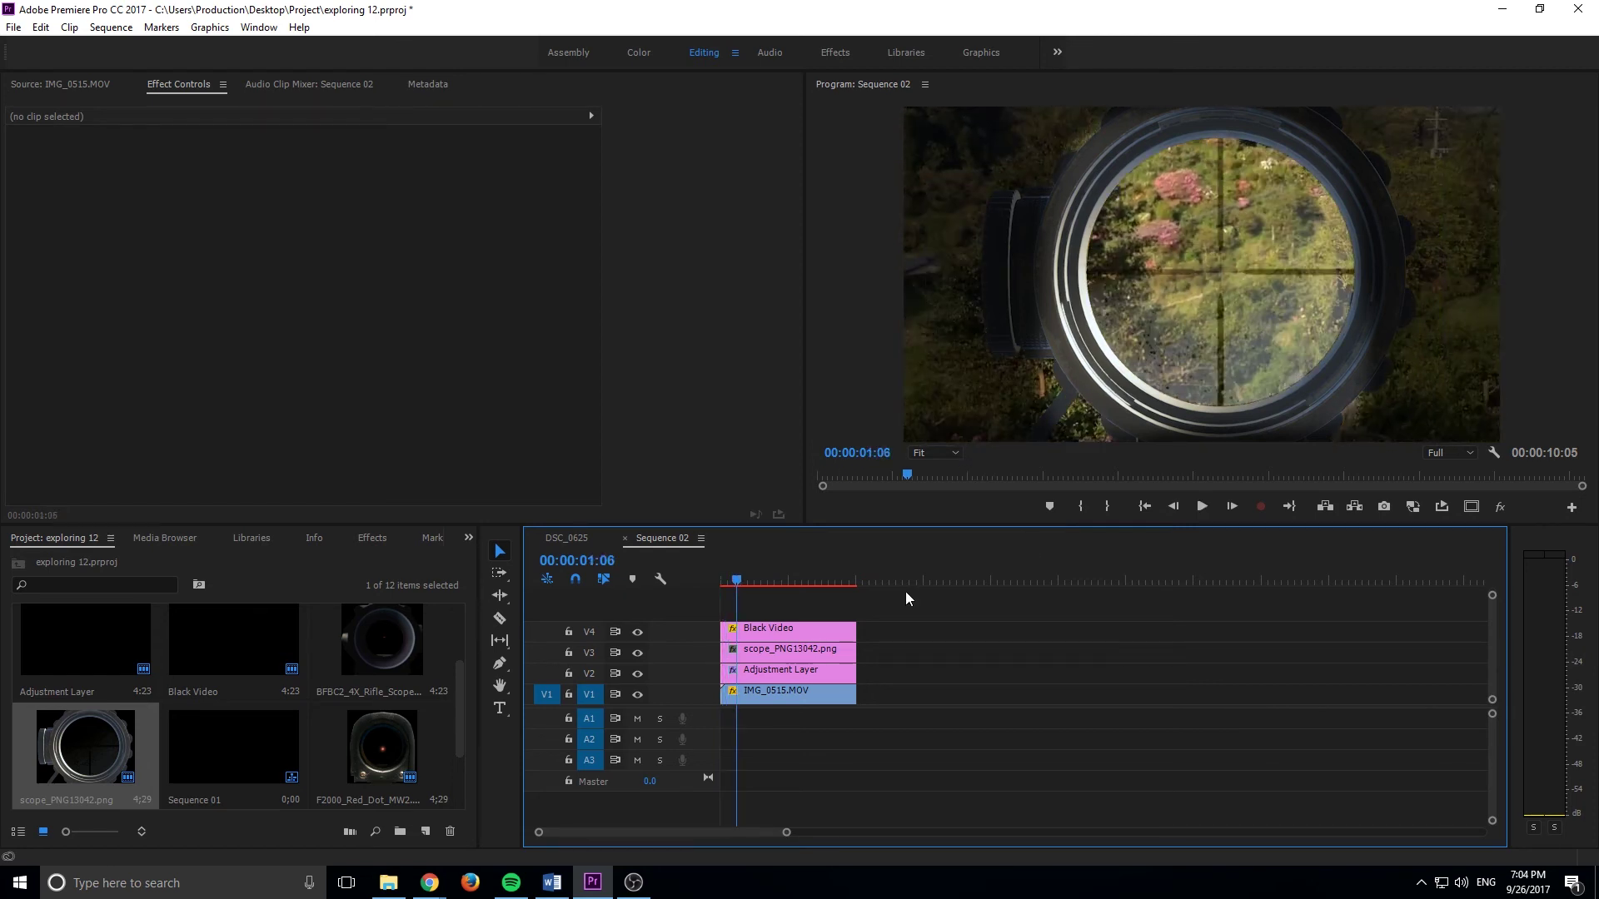
Shift the scope image to Position 906, 540 and replay the sequence from the start
{"action": "left_click", "coordinate": [831, 643]}
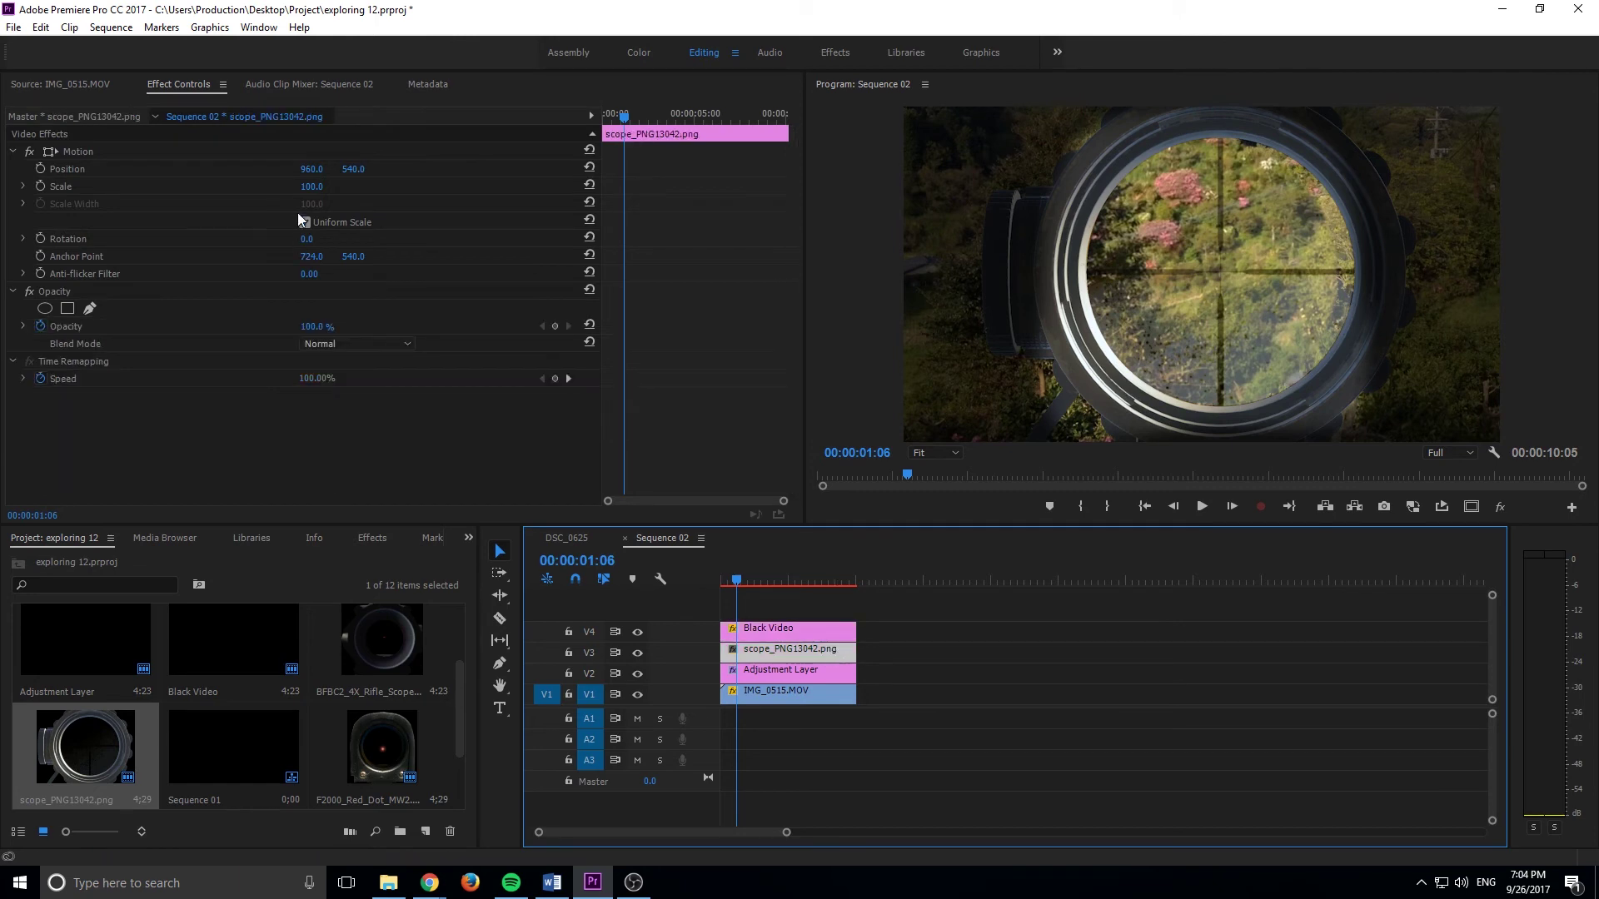
{"action": "left_click_drag", "start_coordinate": [305, 173], "coordinate": [260, 172]}
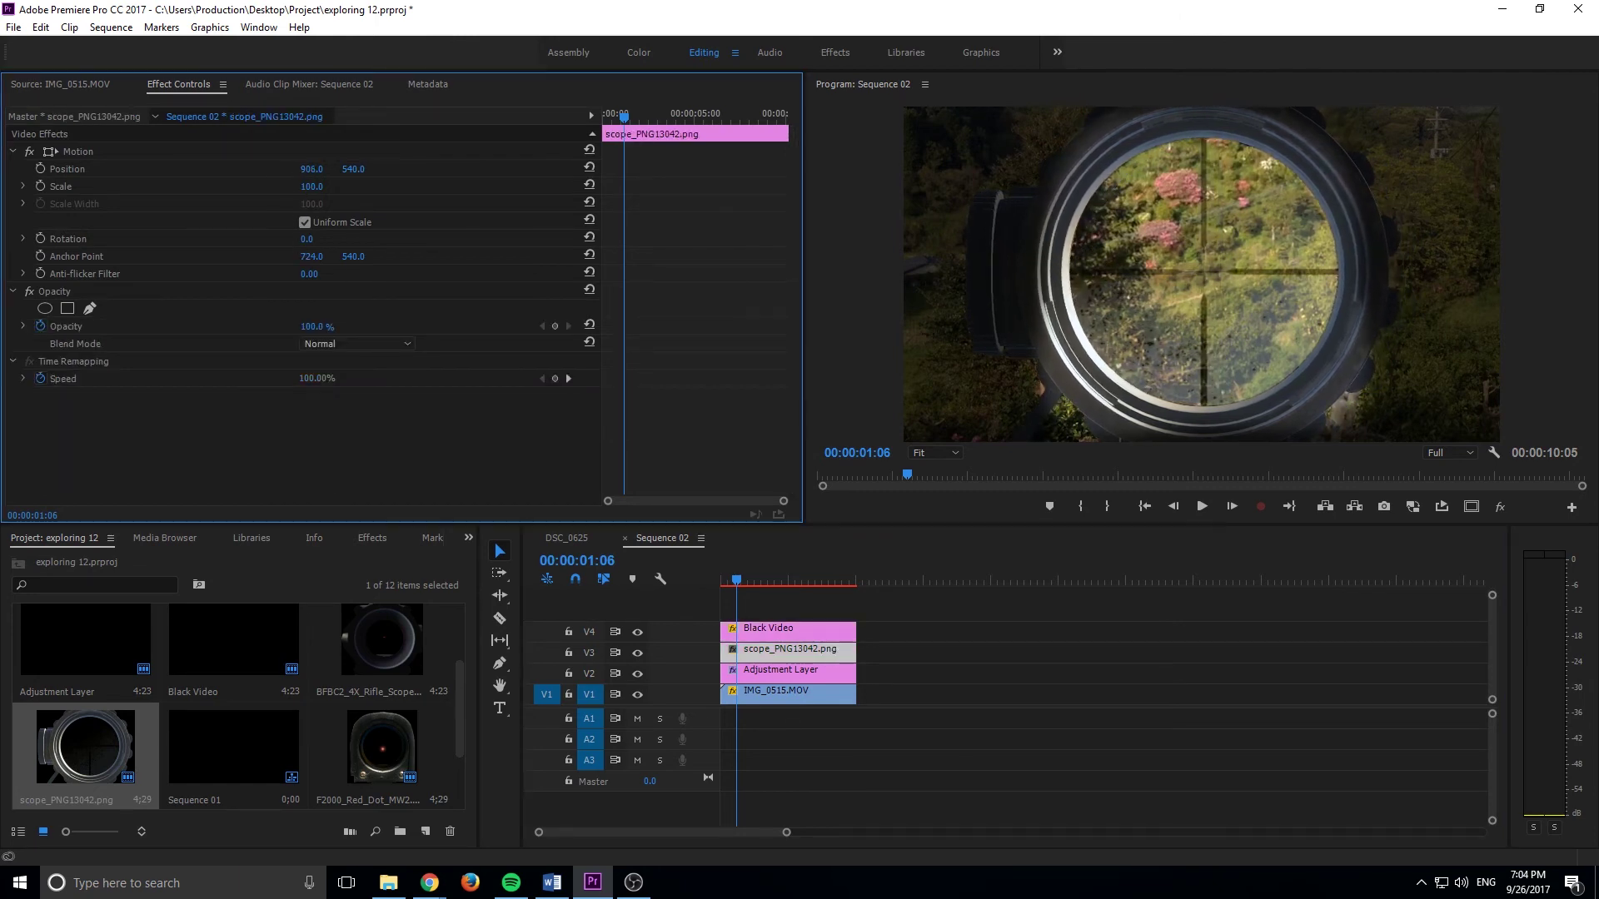
{"action": "left_click", "coordinate": [790, 592]}
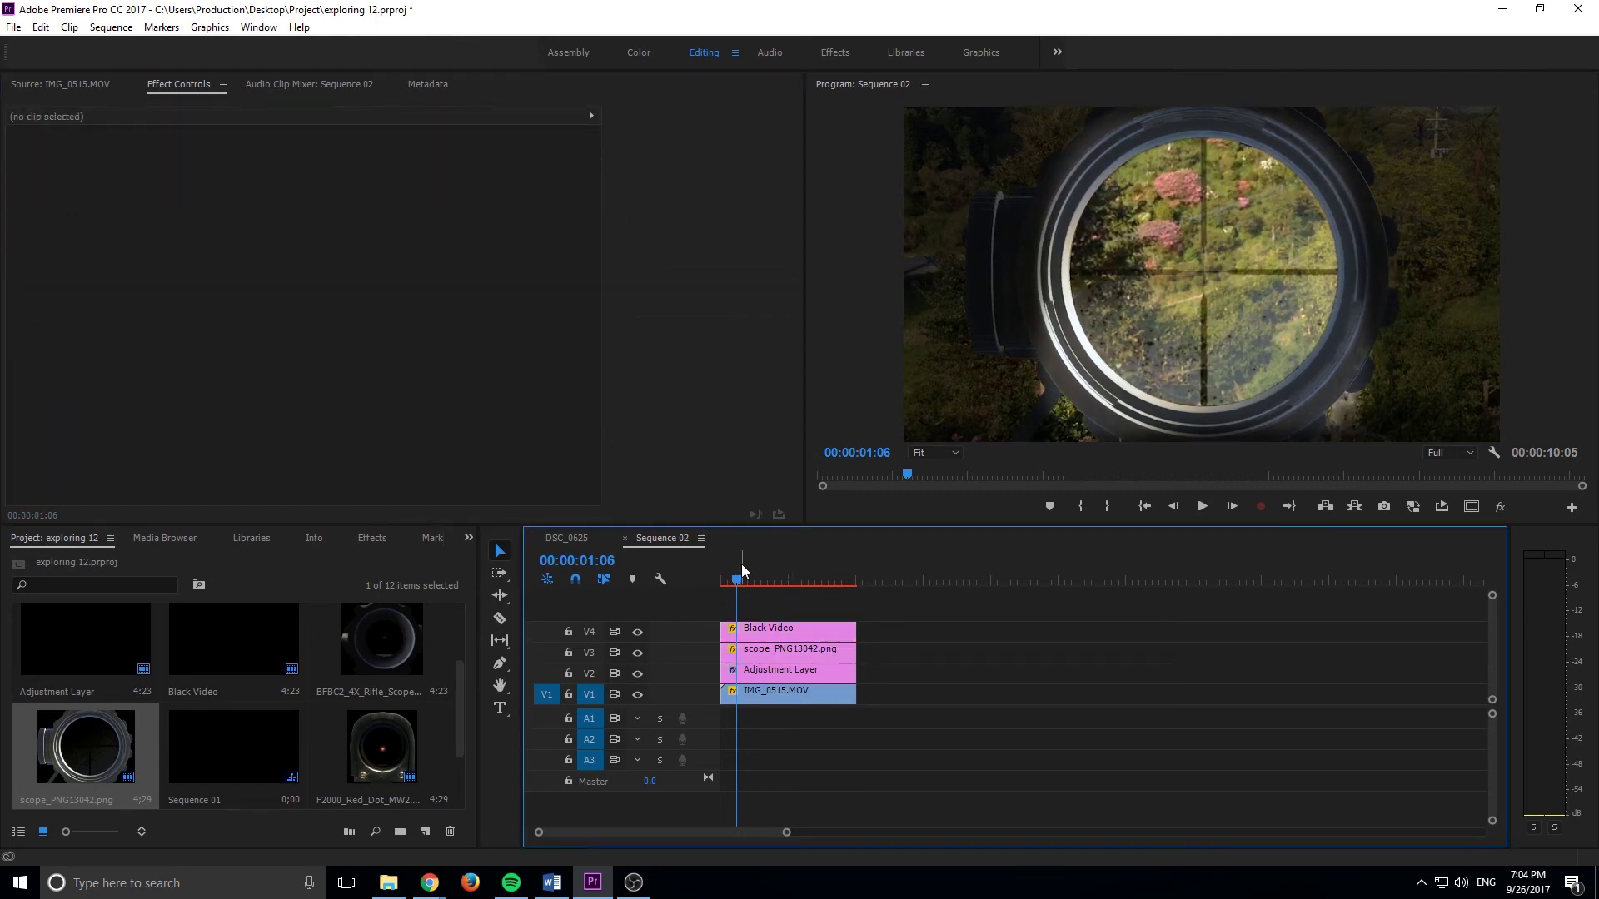
{"action": "key", "text": "Home"}
{"action": "key", "text": "space"}
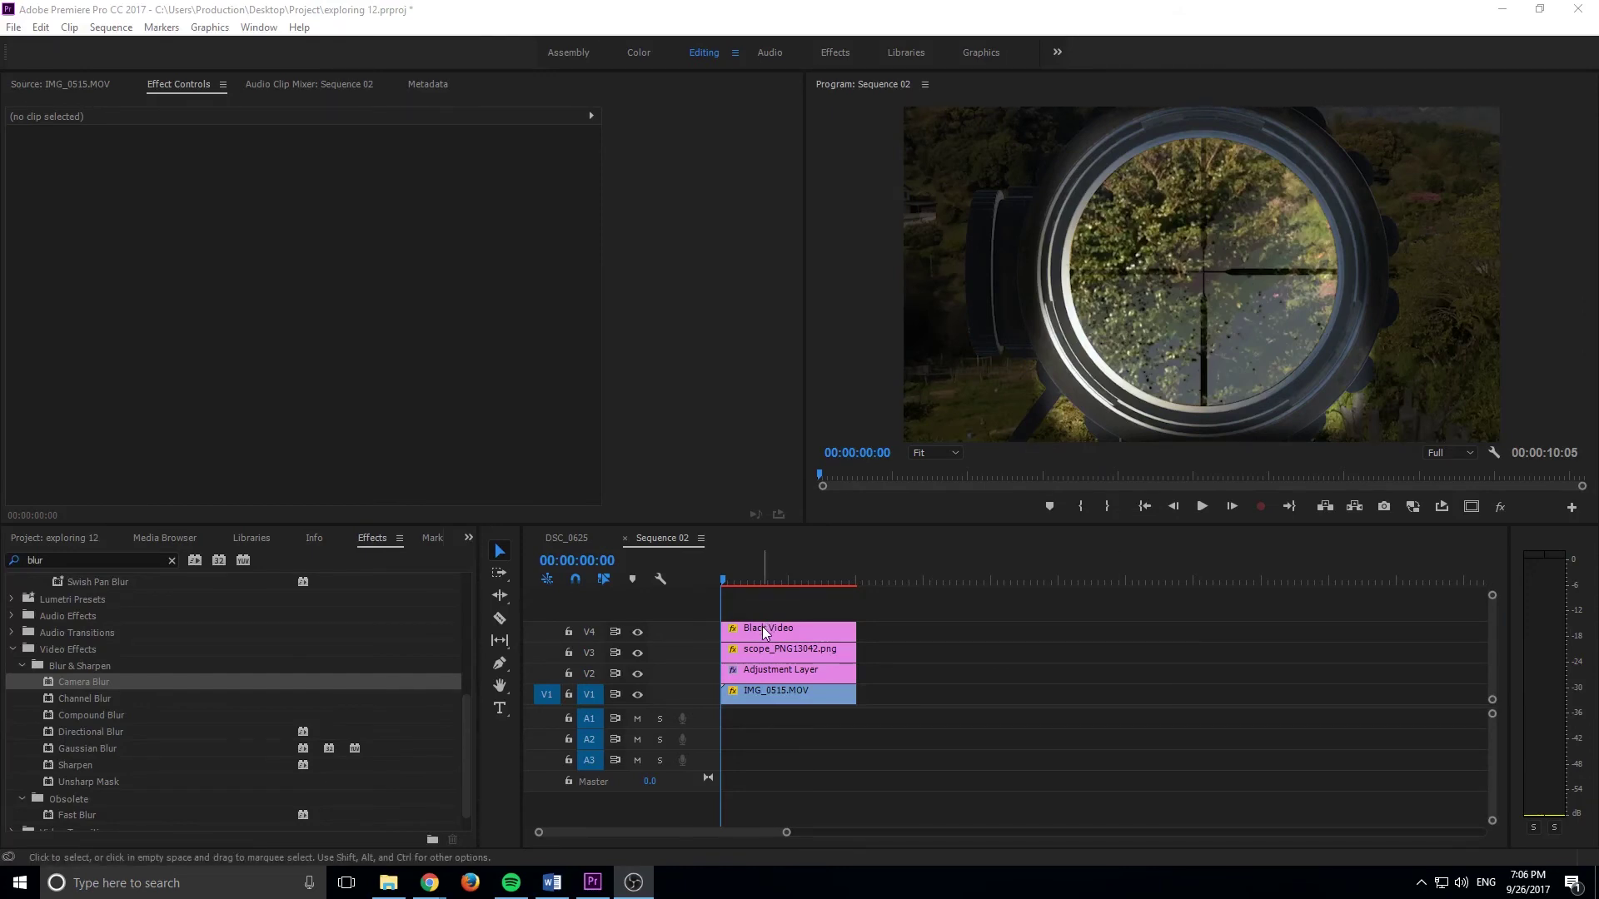
Move Black Video to V5 and the Adjustment Layer to V4, then apply Camera Blur to it
{"action": "left_click_drag", "start_coordinate": [766, 630], "coordinate": [759, 613]}
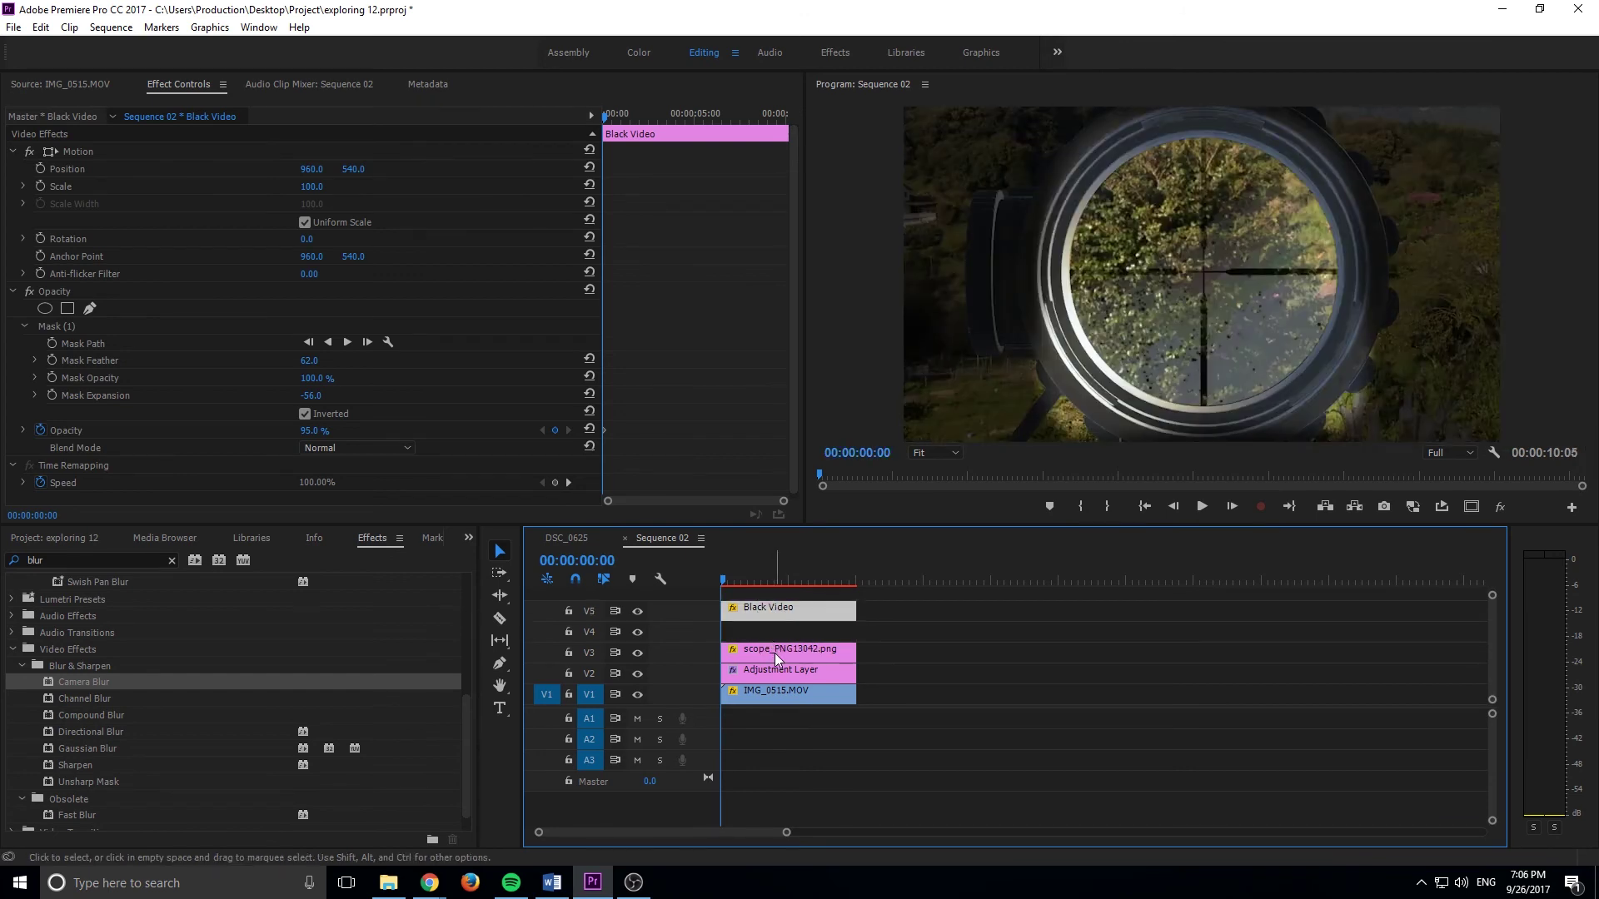
{"action": "left_click_drag", "start_coordinate": [776, 670], "coordinate": [774, 633]}
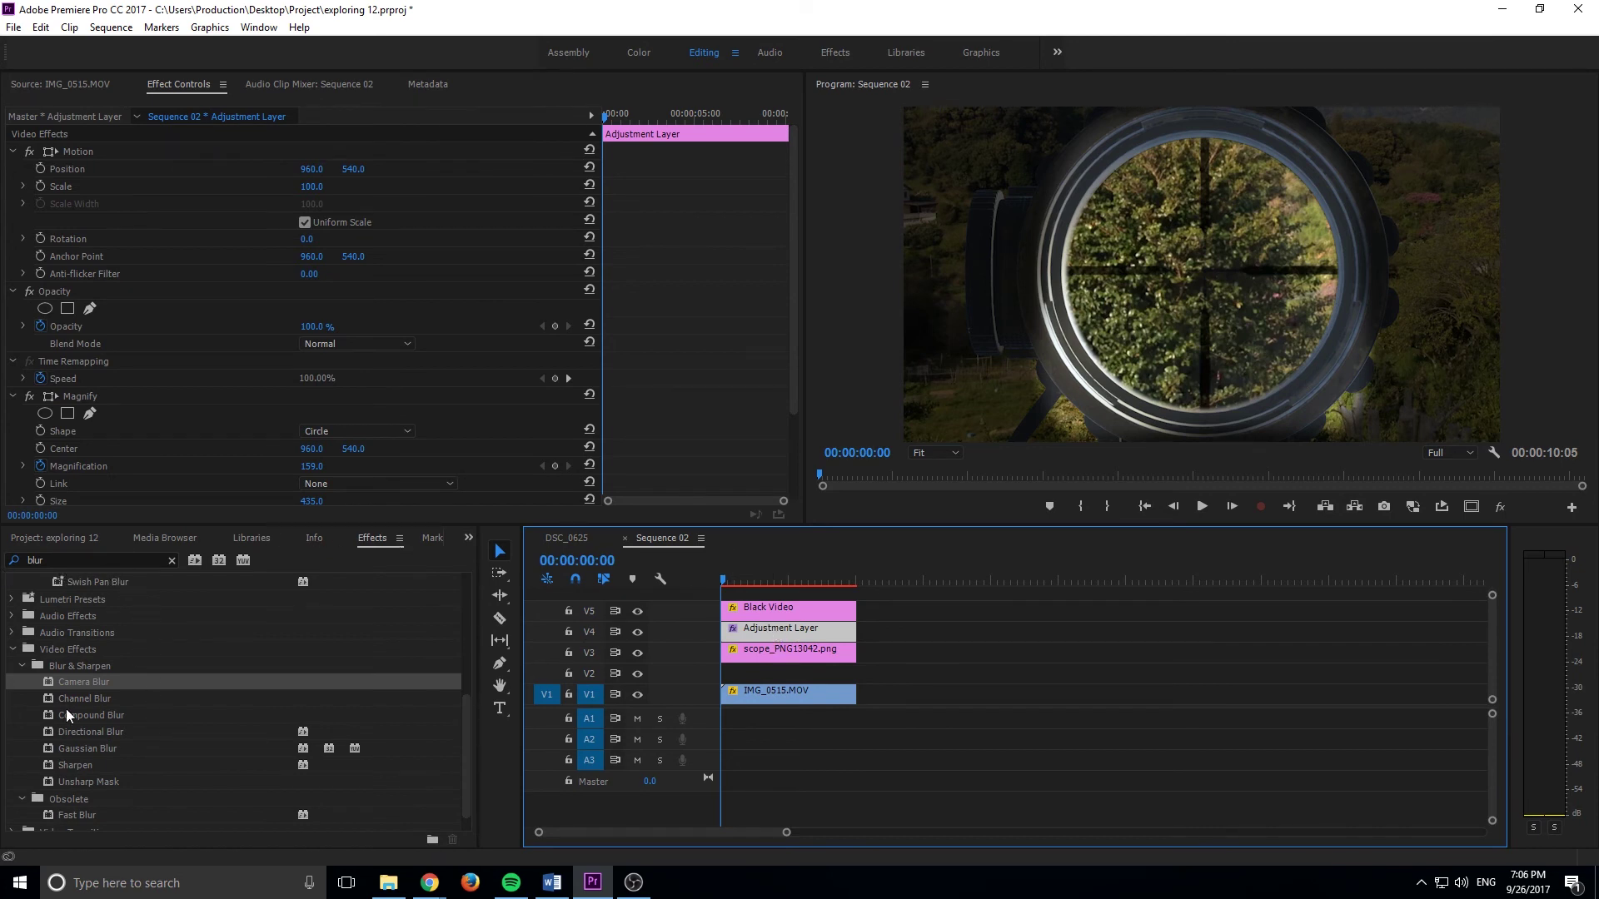
{"action": "left_click_drag", "start_coordinate": [70, 682], "coordinate": [785, 627]}
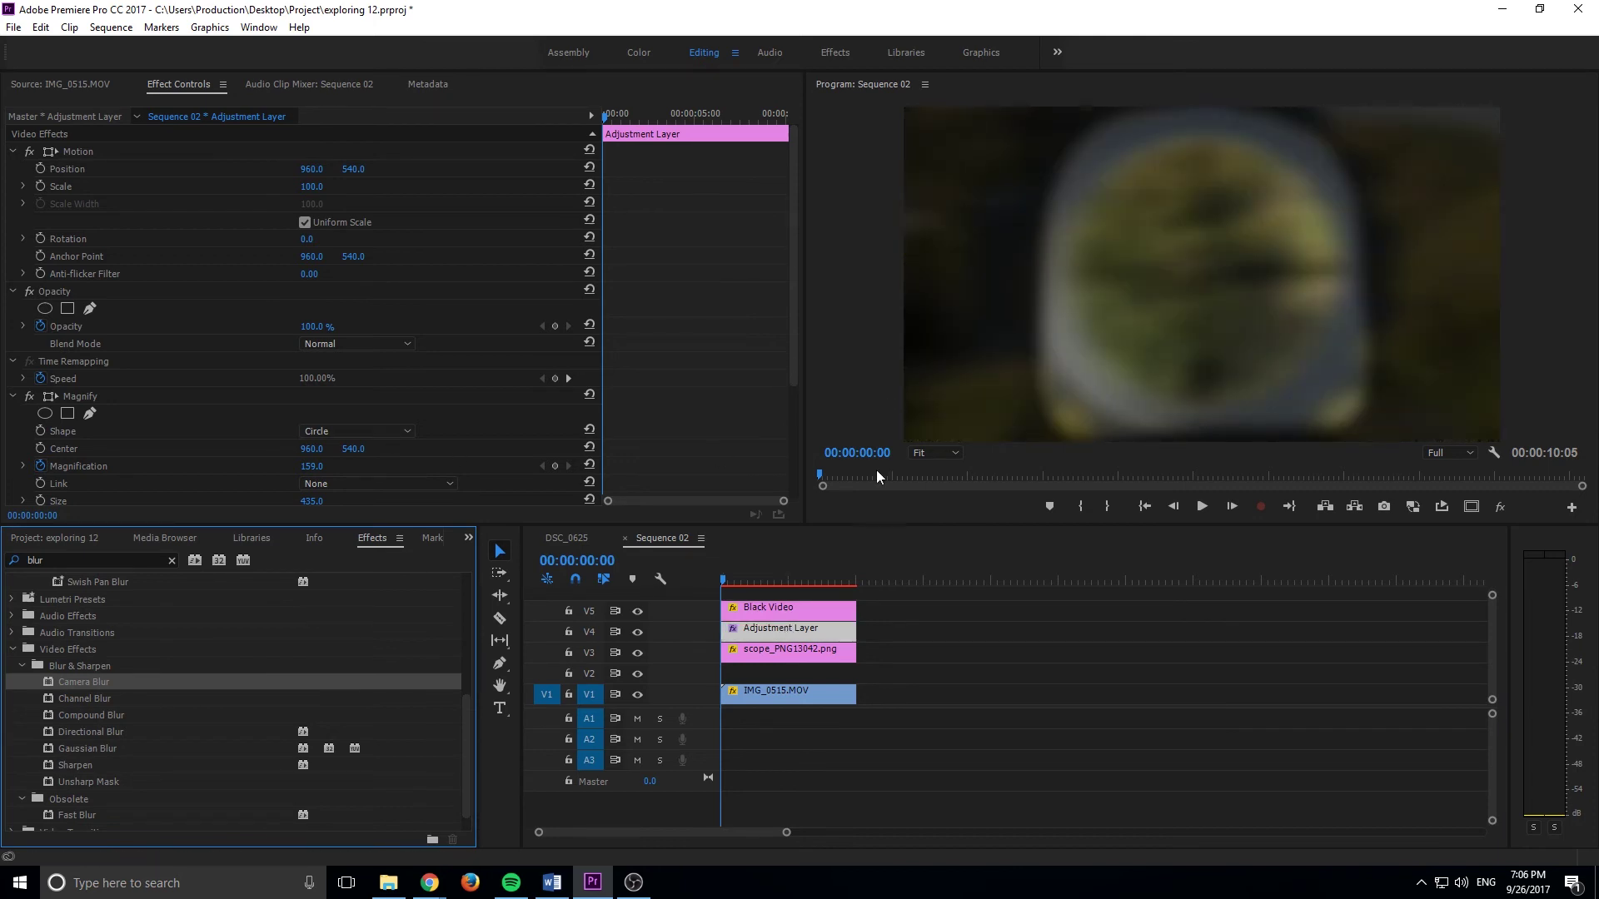
Add an ellipse mask to Camera Blur and fit it to the scope's circular view
{"action": "scroll", "coordinate": [198, 347], "scroll_direction": "down", "scroll_amount": 3}
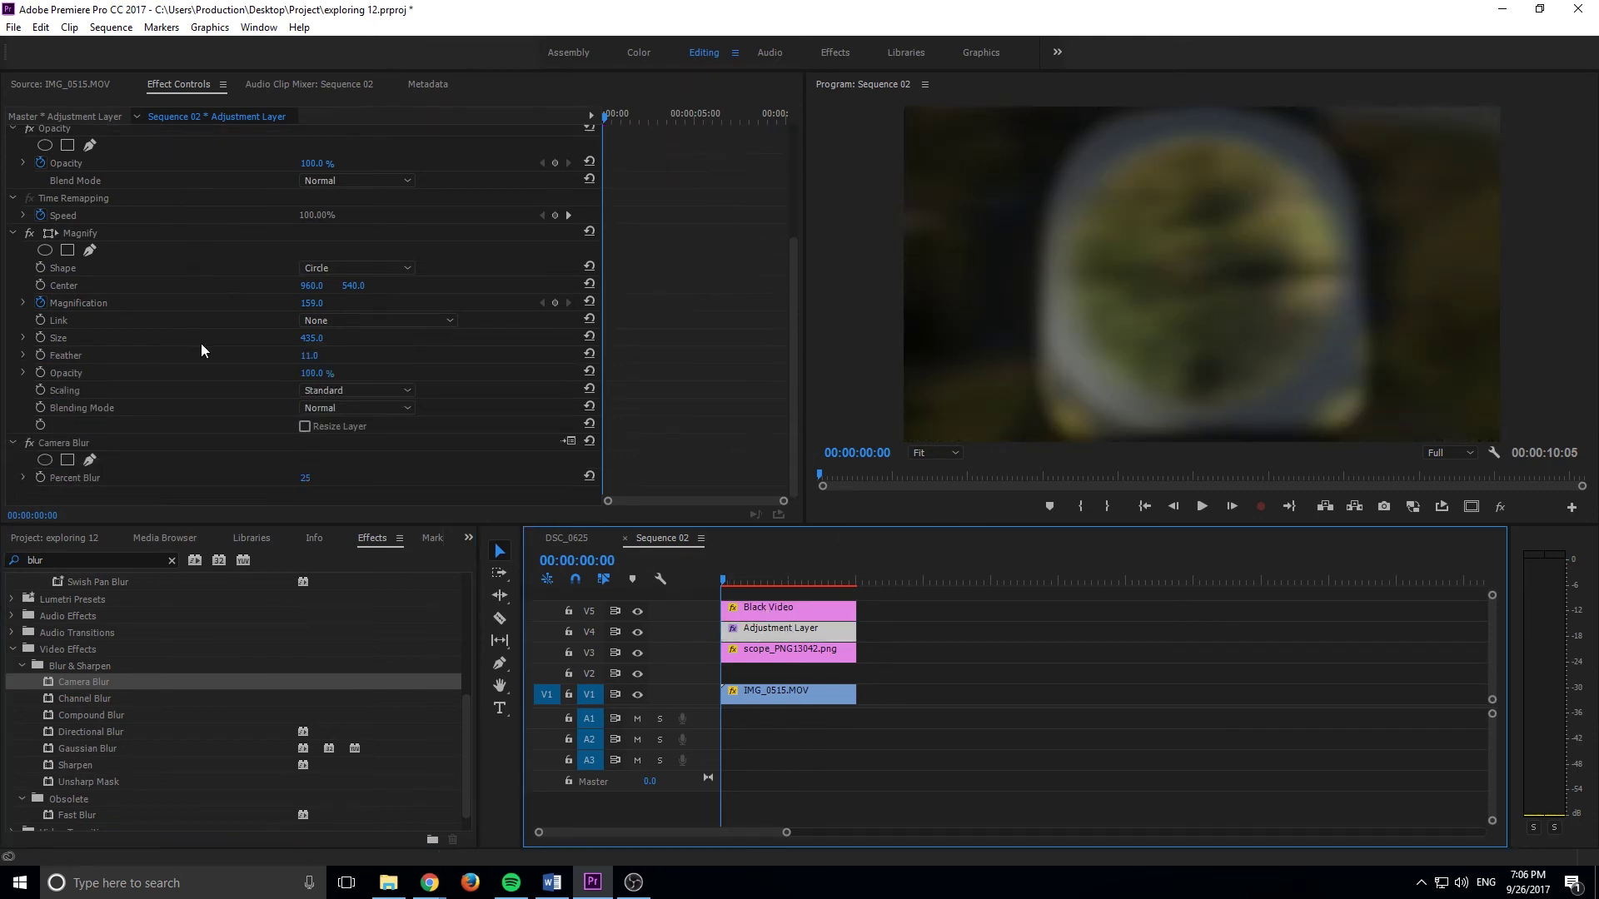
{"action": "left_click", "coordinate": [45, 459]}
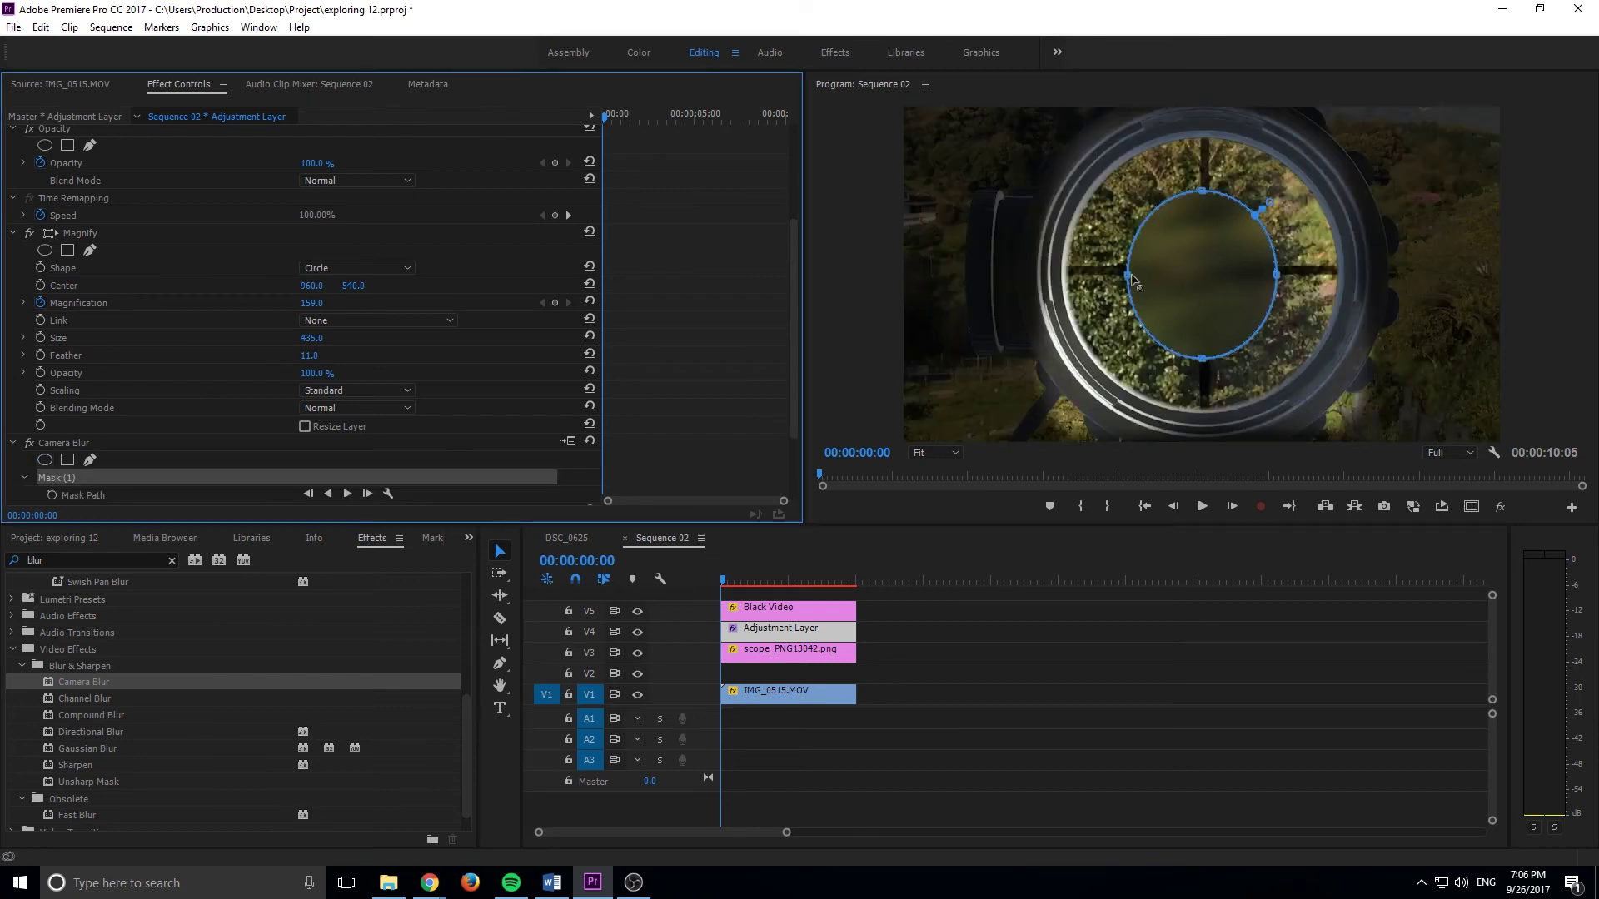
{"action": "left_click_drag", "start_coordinate": [1130, 278], "coordinate": [1053, 275]}
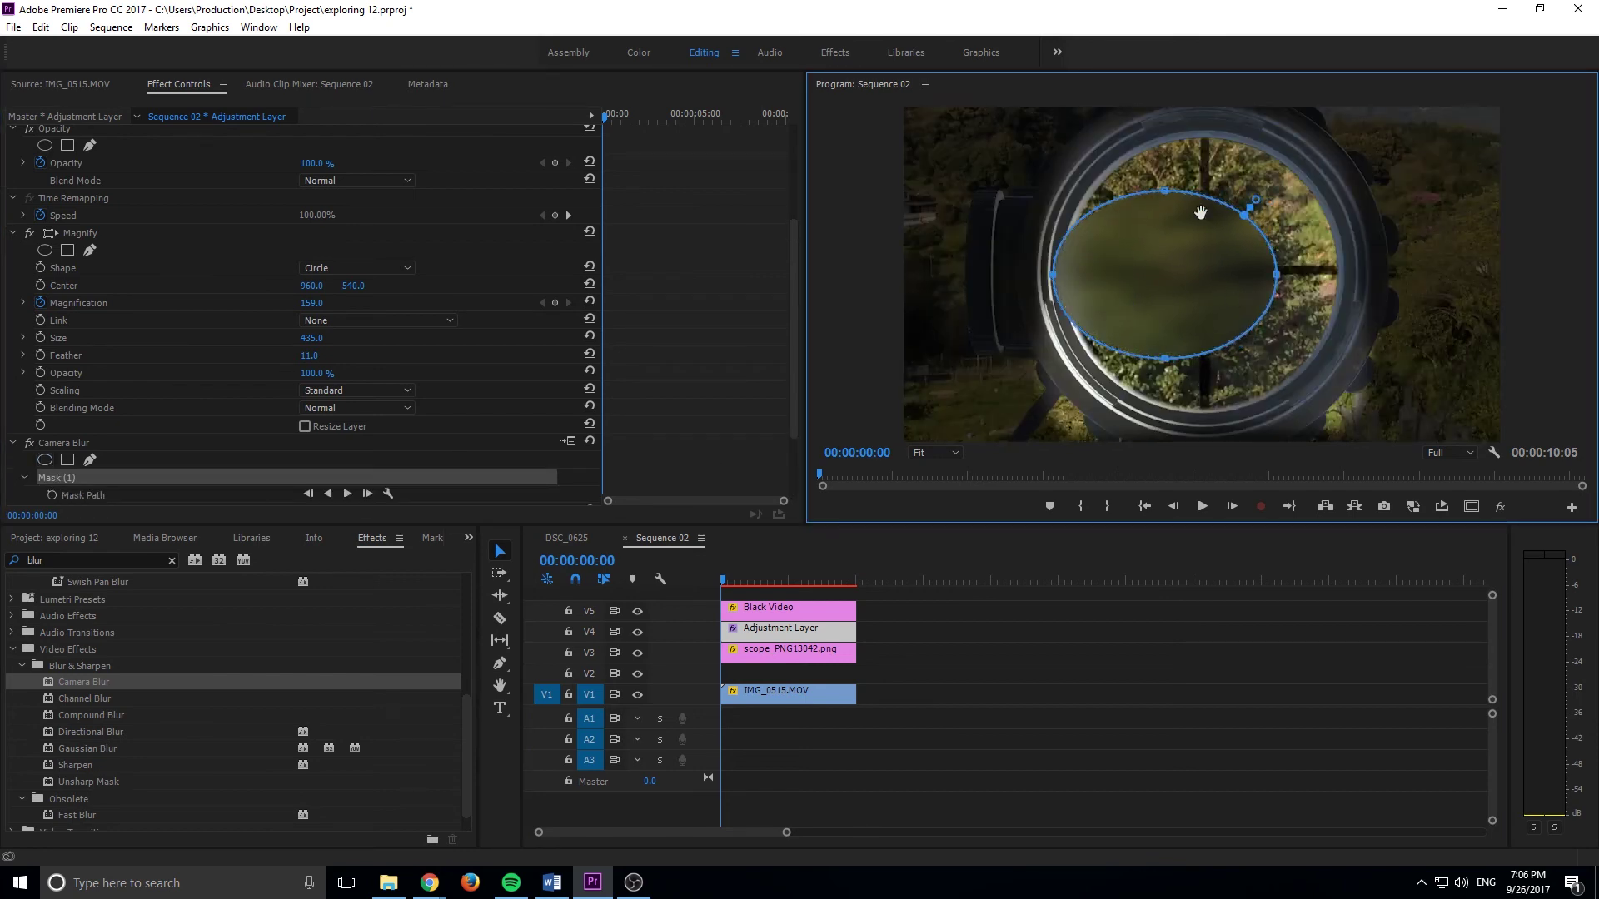
{"action": "left_click_drag", "start_coordinate": [1277, 274], "coordinate": [1338, 274]}
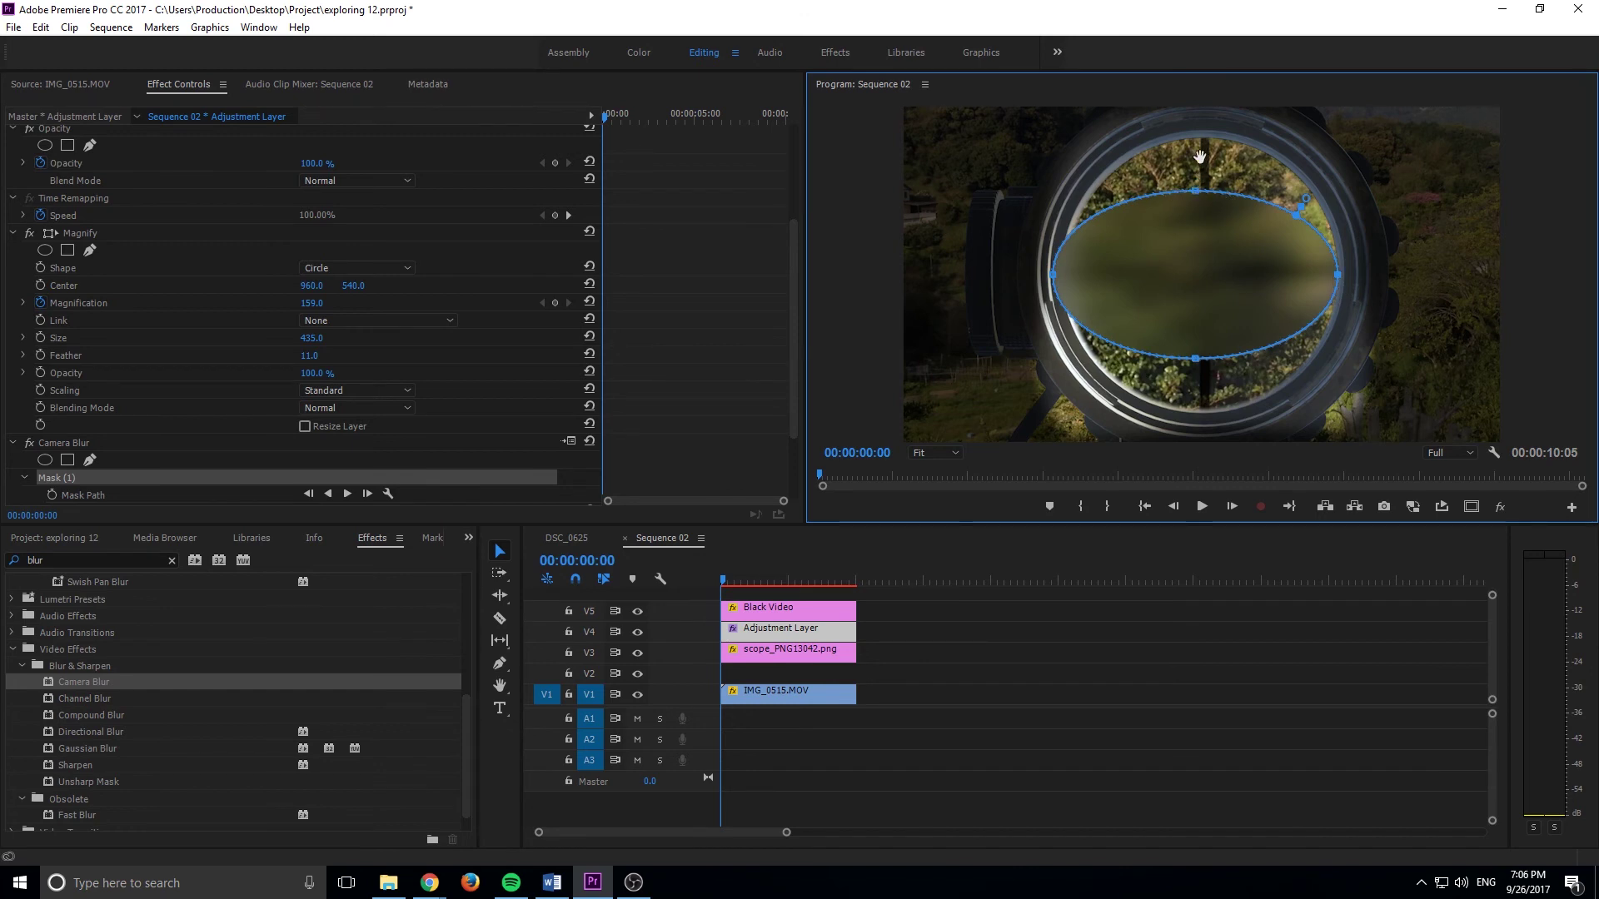
{"action": "left_click_drag", "start_coordinate": [1199, 156], "coordinate": [1199, 141]}
{"action": "key", "text": "ctrl+z"}
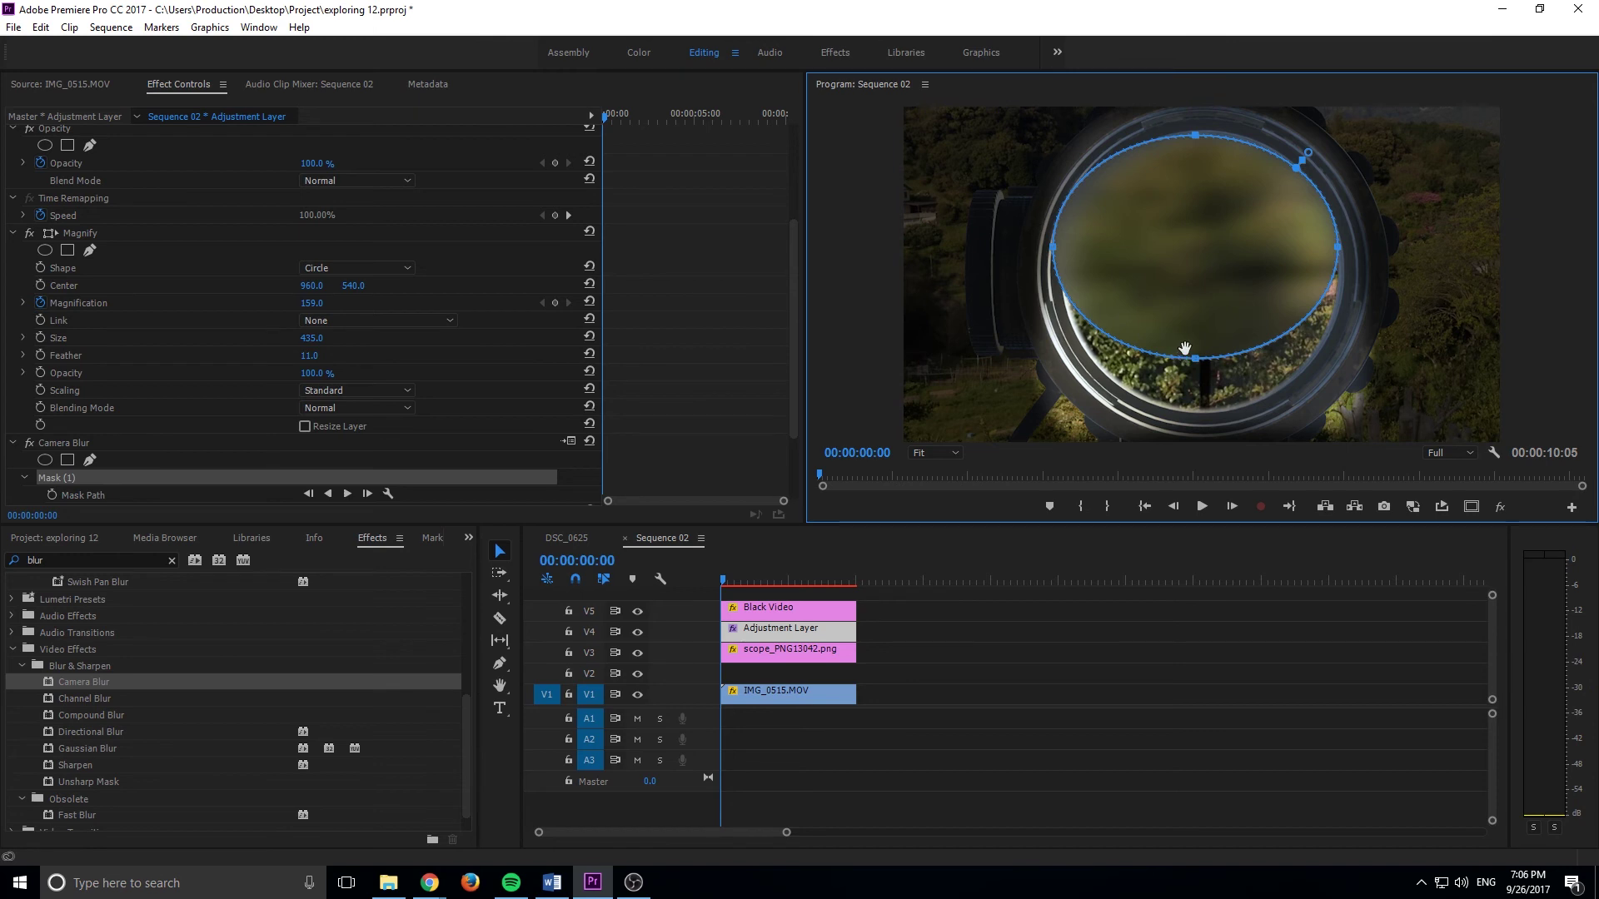
{"action": "left_click_drag", "start_coordinate": [1196, 359], "coordinate": [1196, 408]}
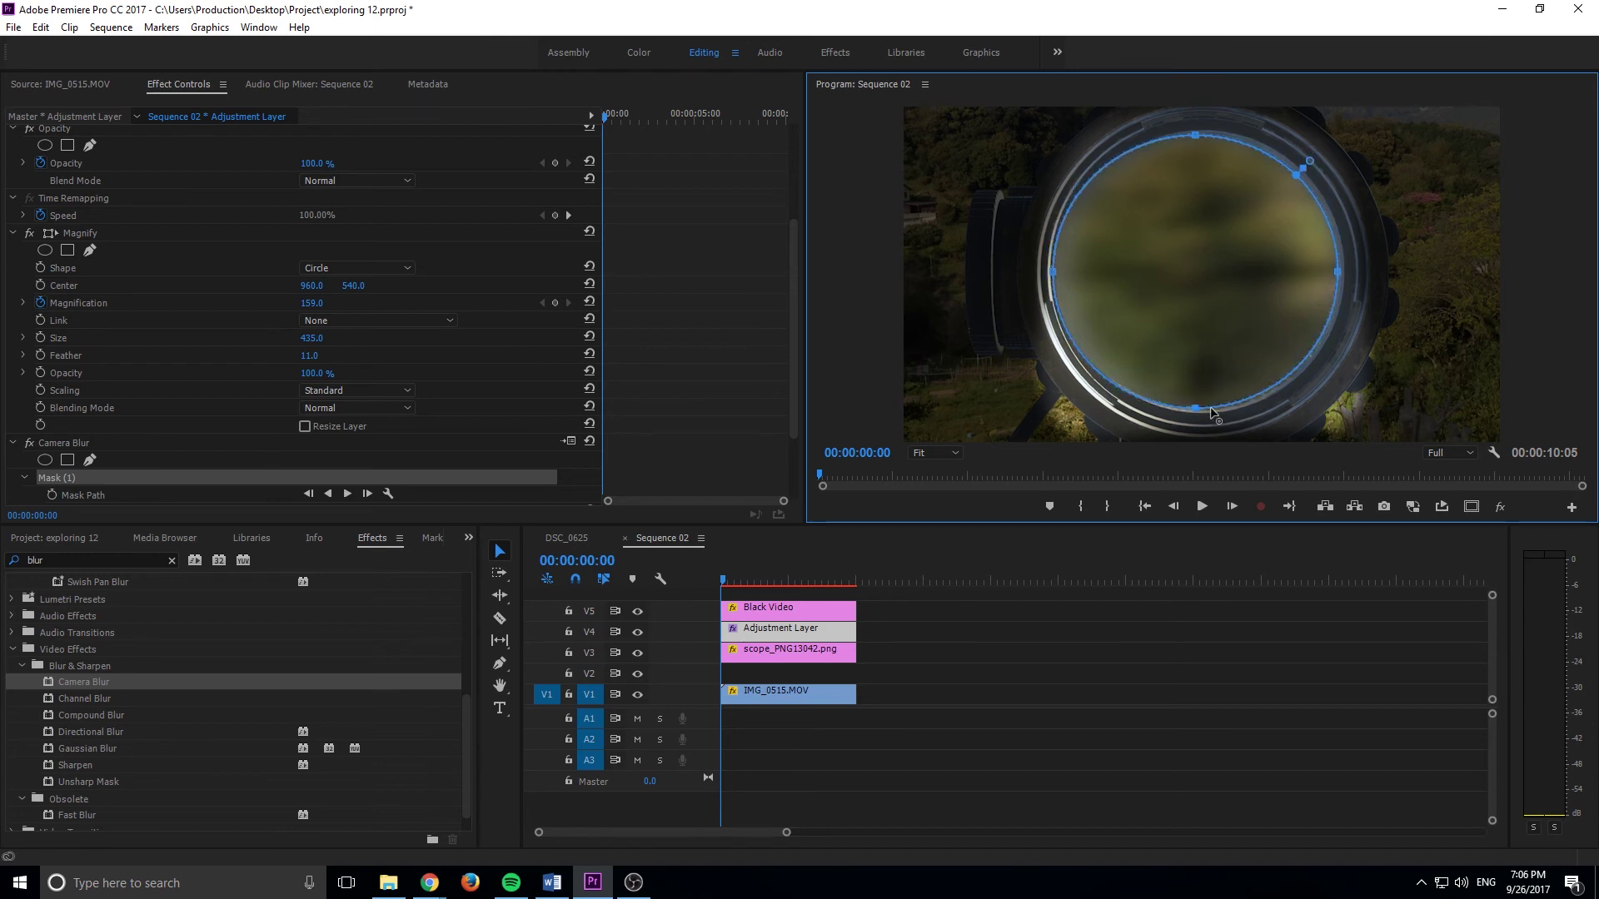
{"action": "left_click_drag", "start_coordinate": [1211, 304], "coordinate": [1222, 303]}
Invert the Camera Blur mask and set Percent Blur to 3
{"action": "scroll", "coordinate": [422, 453], "scroll_direction": "down", "scroll_amount": 6}
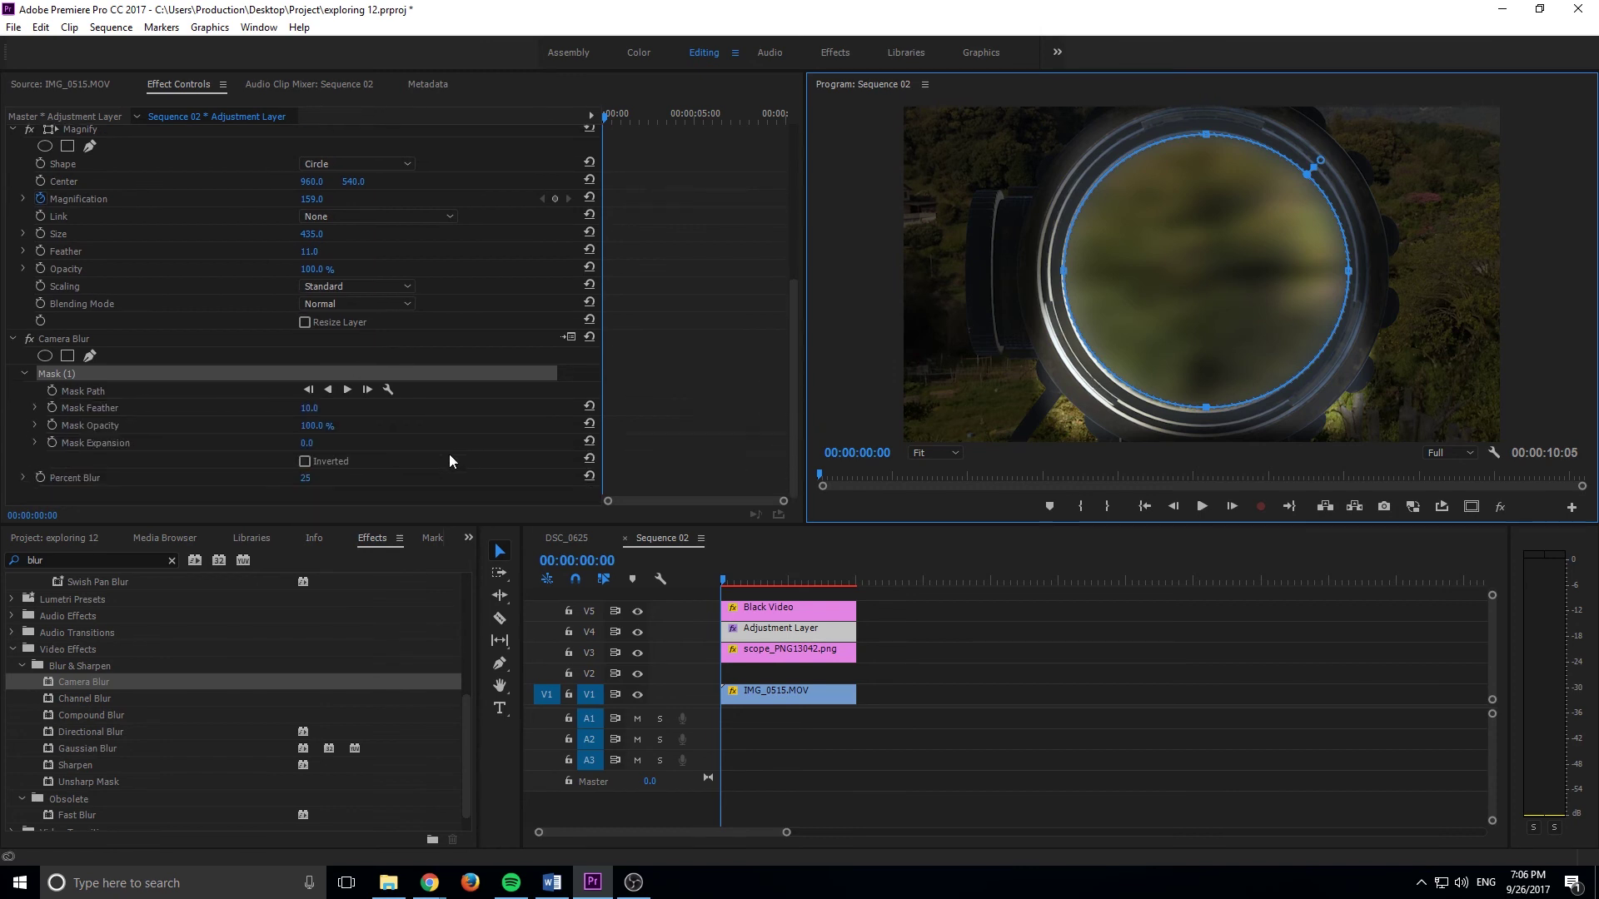
{"action": "left_click", "coordinate": [305, 461]}
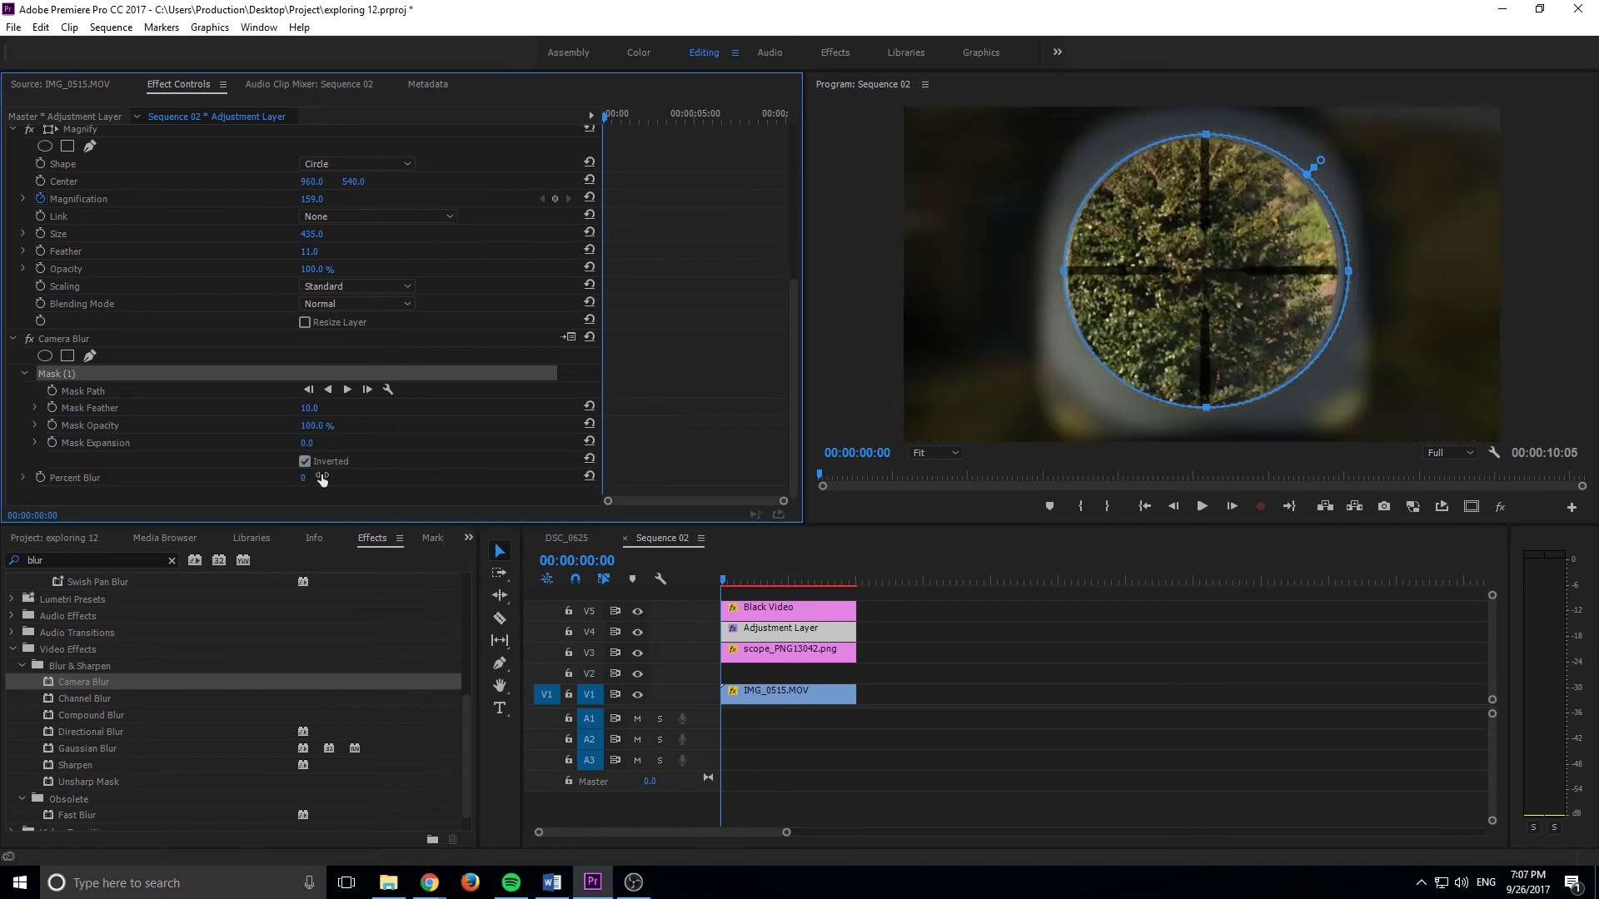
{"action": "left_click", "coordinate": [321, 479]}
{"action": "type", "text": "3"}
{"action": "key", "text": "Return"}
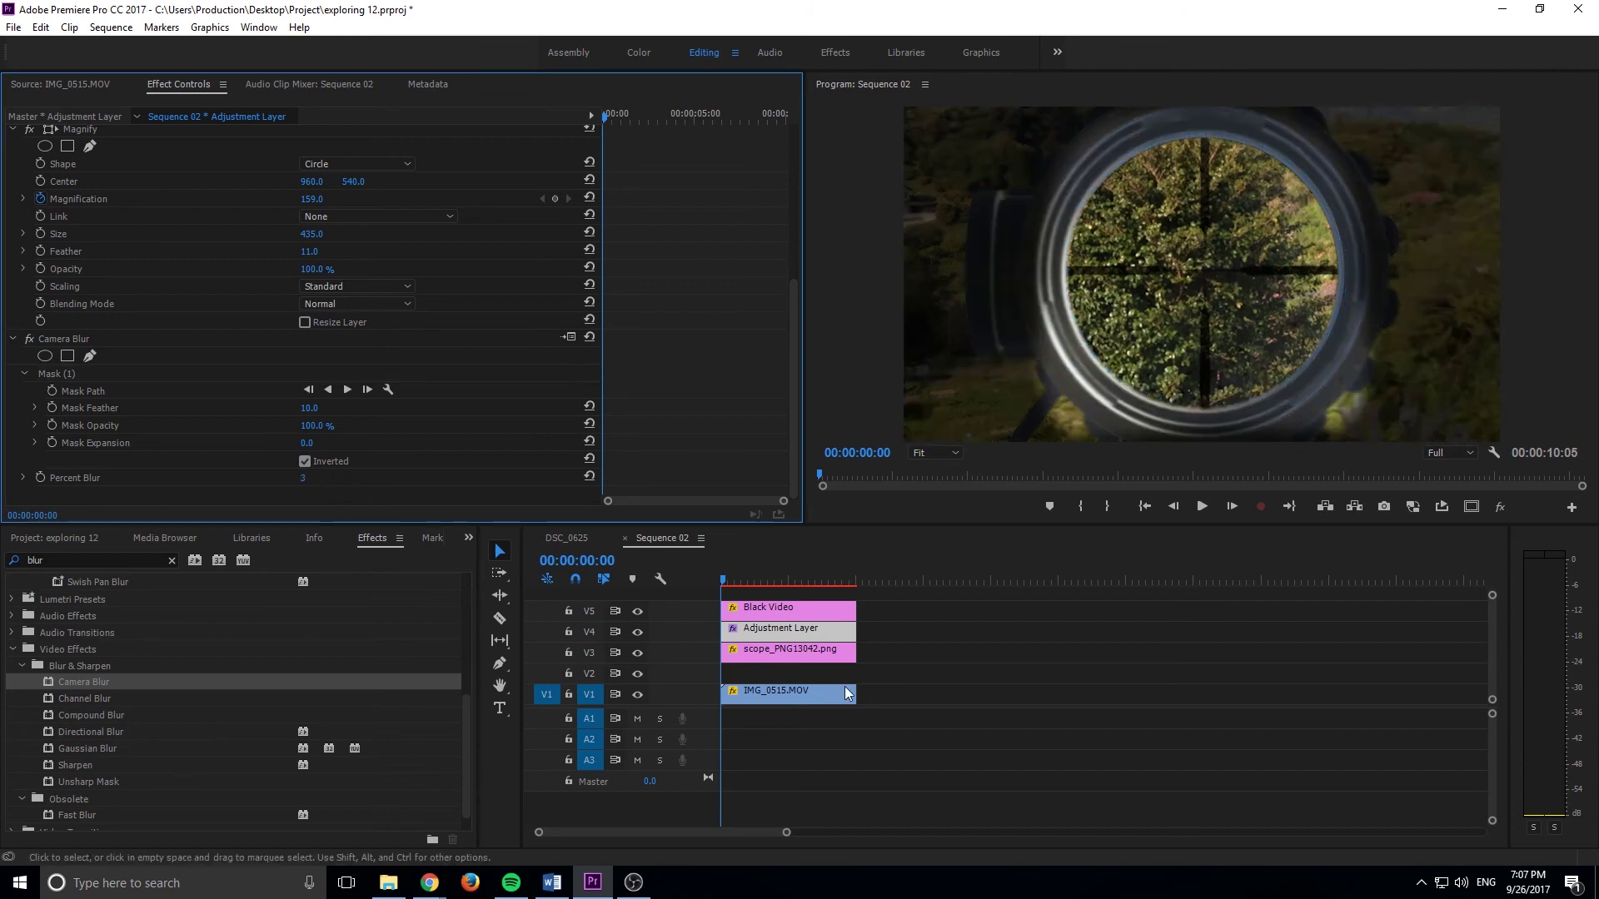
{"action": "left_click", "coordinate": [1098, 694]}
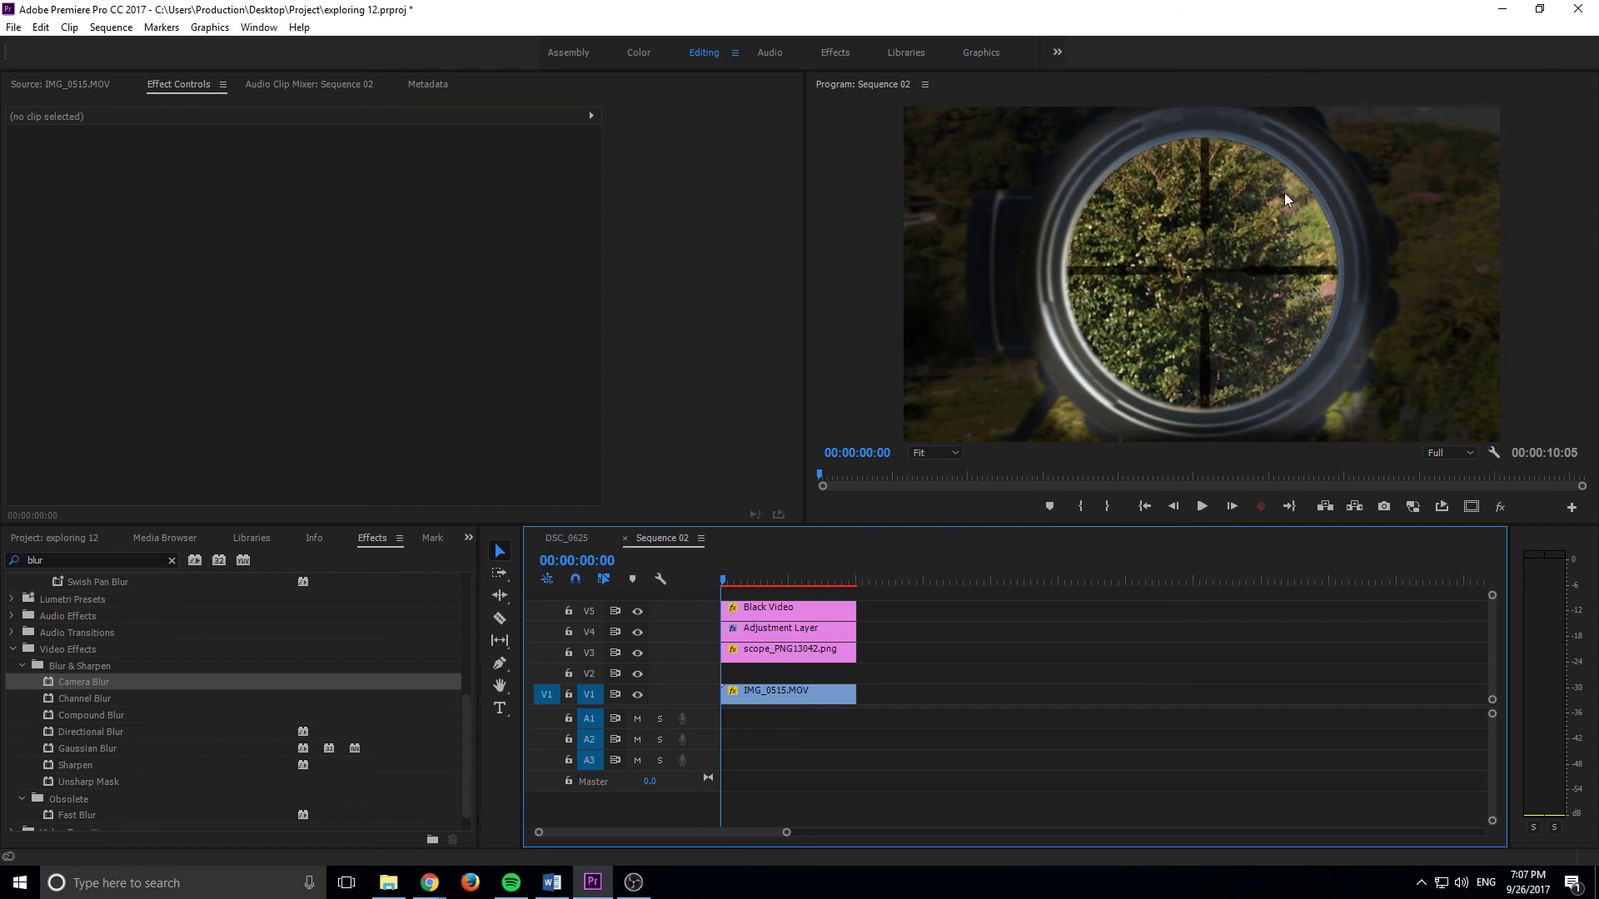
{"action": "left_click", "coordinate": [783, 575]}
{"action": "key", "text": "Home"}
{"action": "key", "text": "space"}
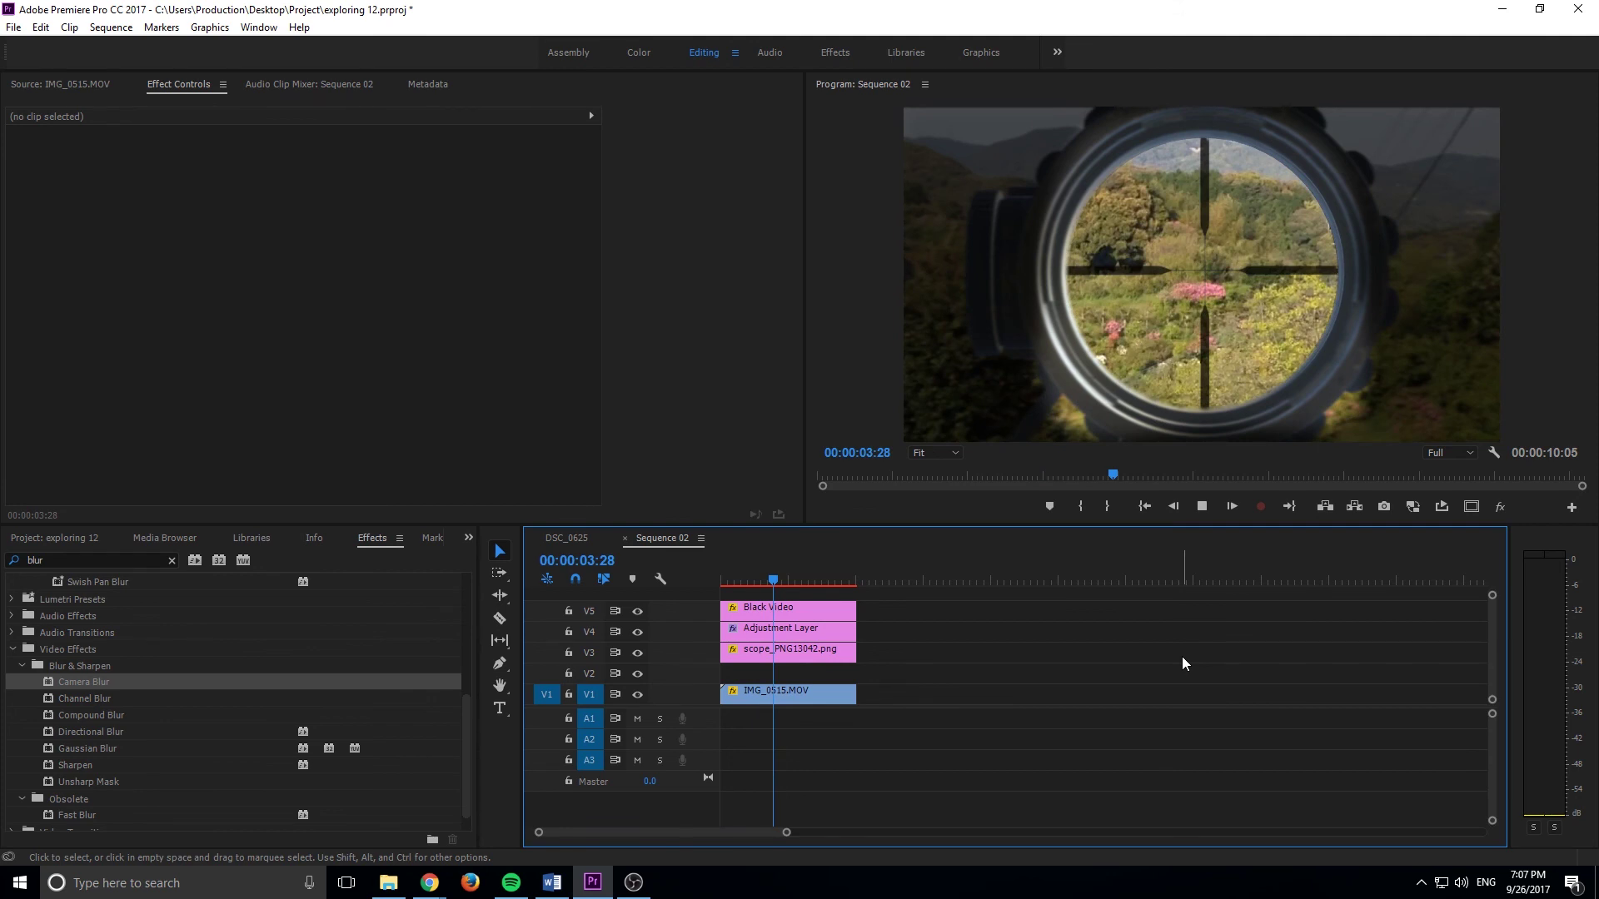
{"action": "left_click", "coordinate": [758, 566]}
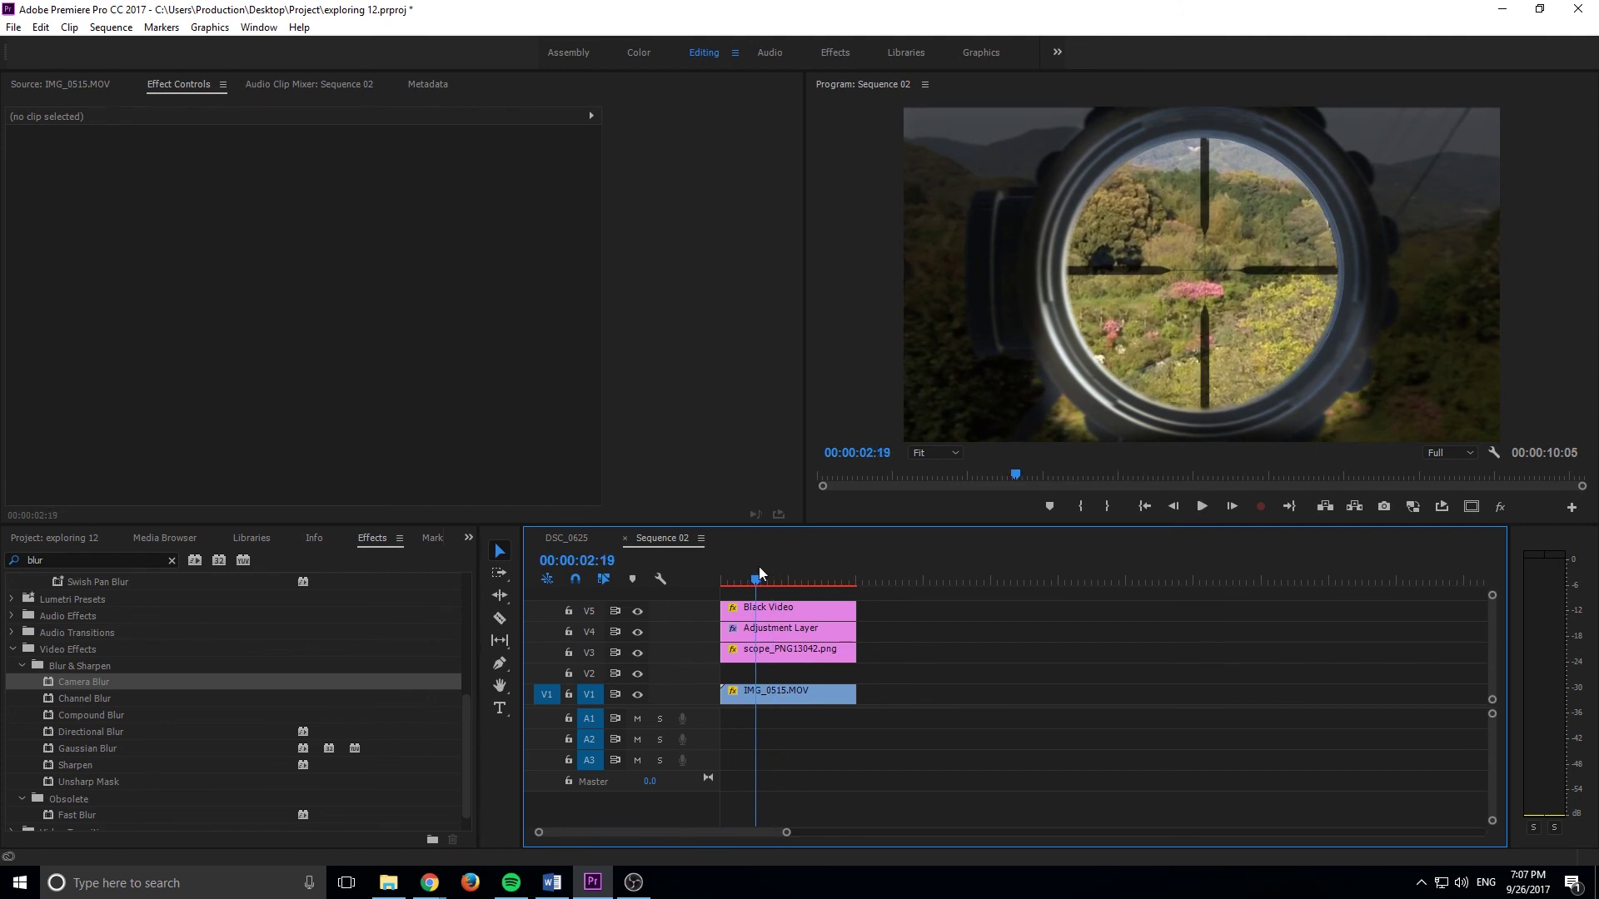
{"action": "left_click_drag", "start_coordinate": [757, 566], "coordinate": [694, 562]}
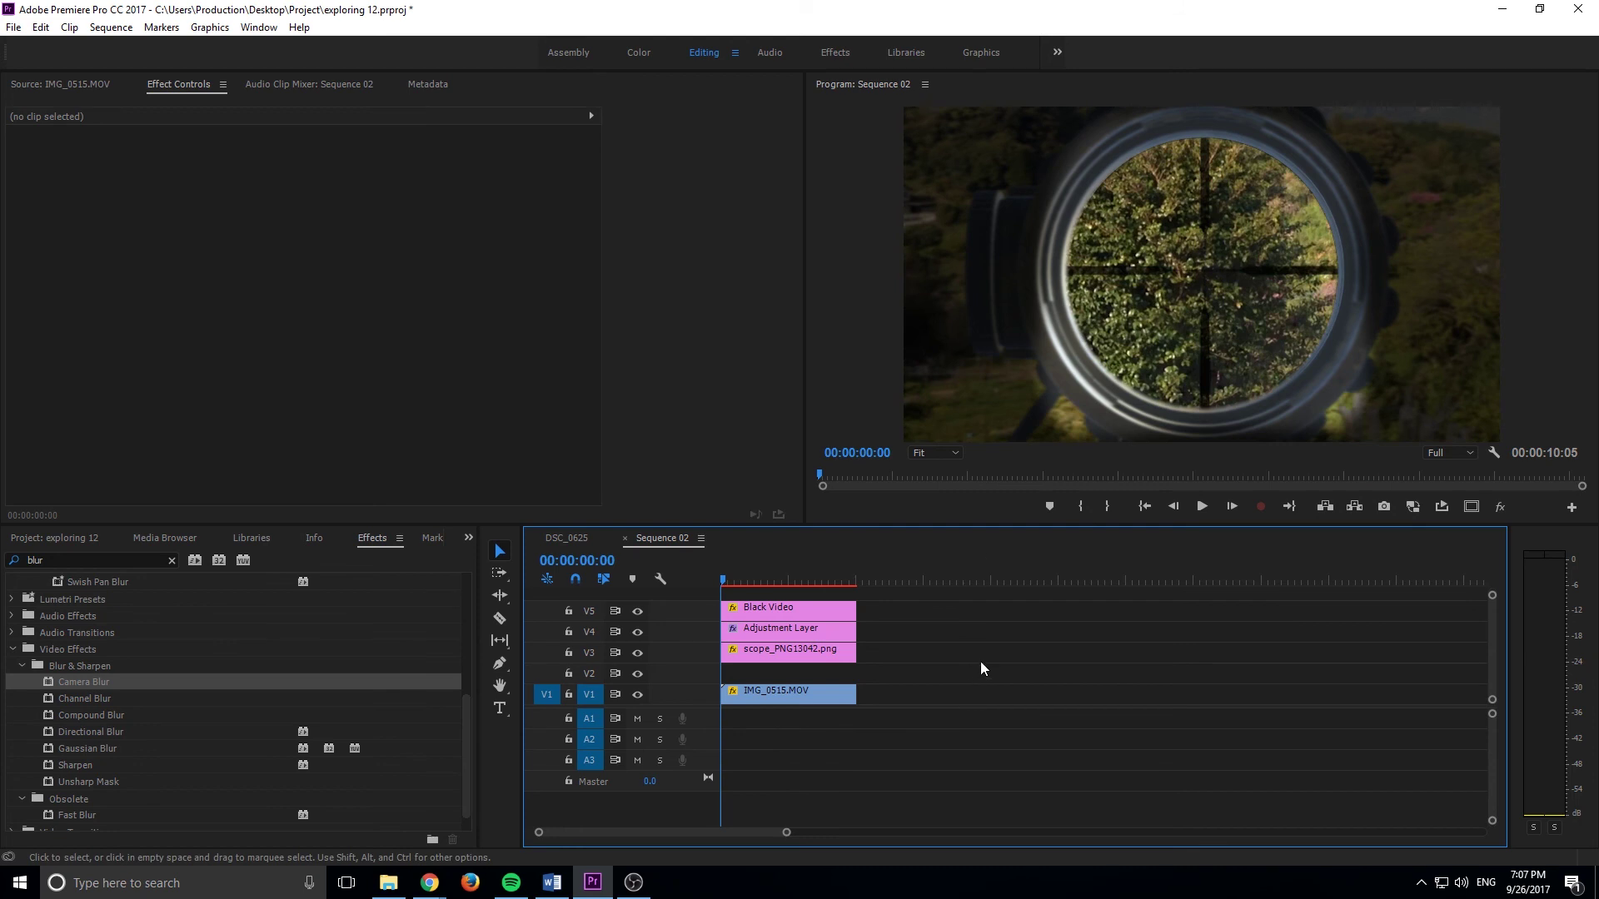